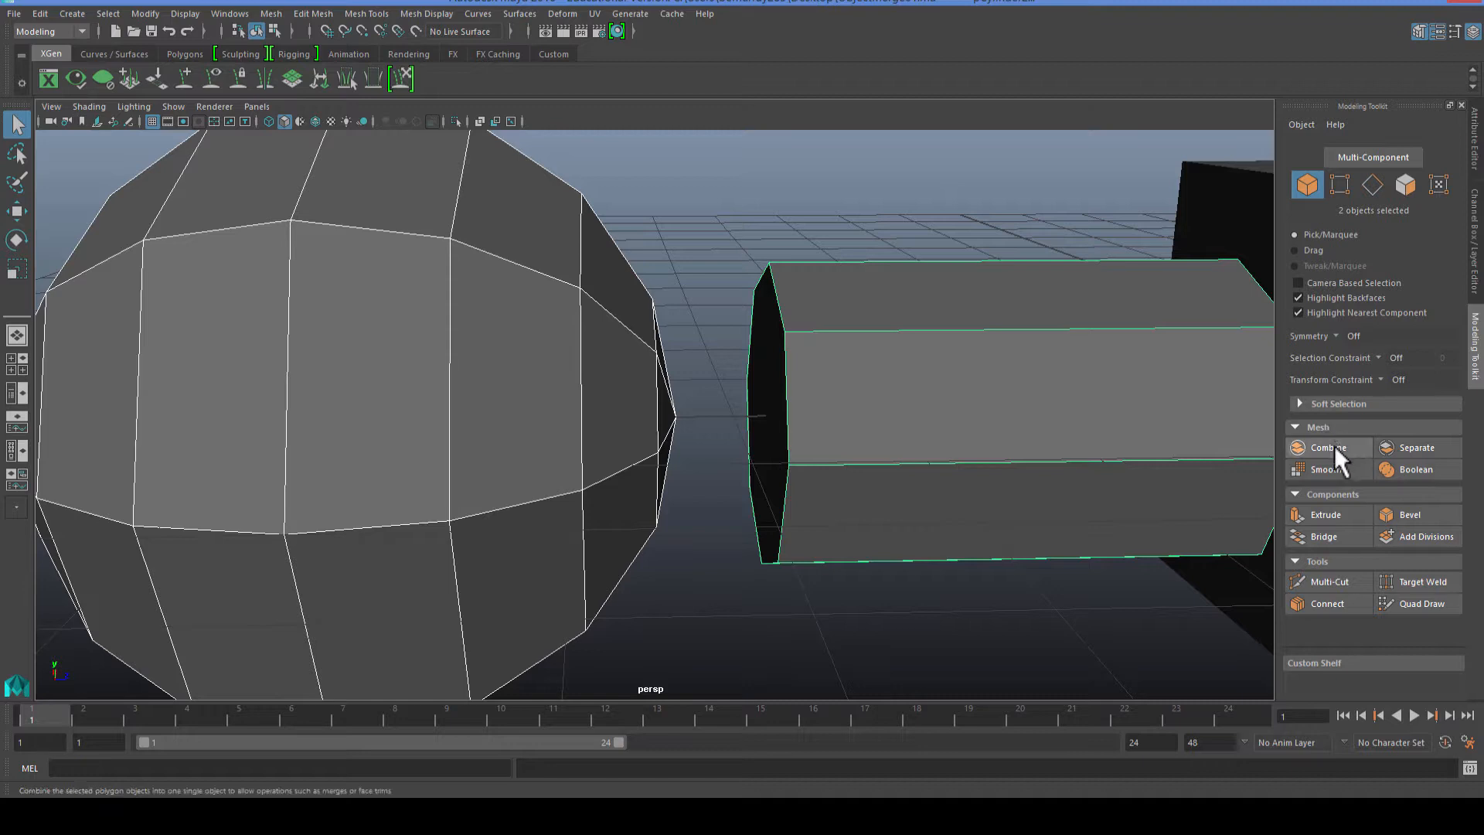
Combine the selected sphere and cylinder into a single mesh.
click(1323, 447)
click(731, 541)
scroll(731, 546, up, 5)
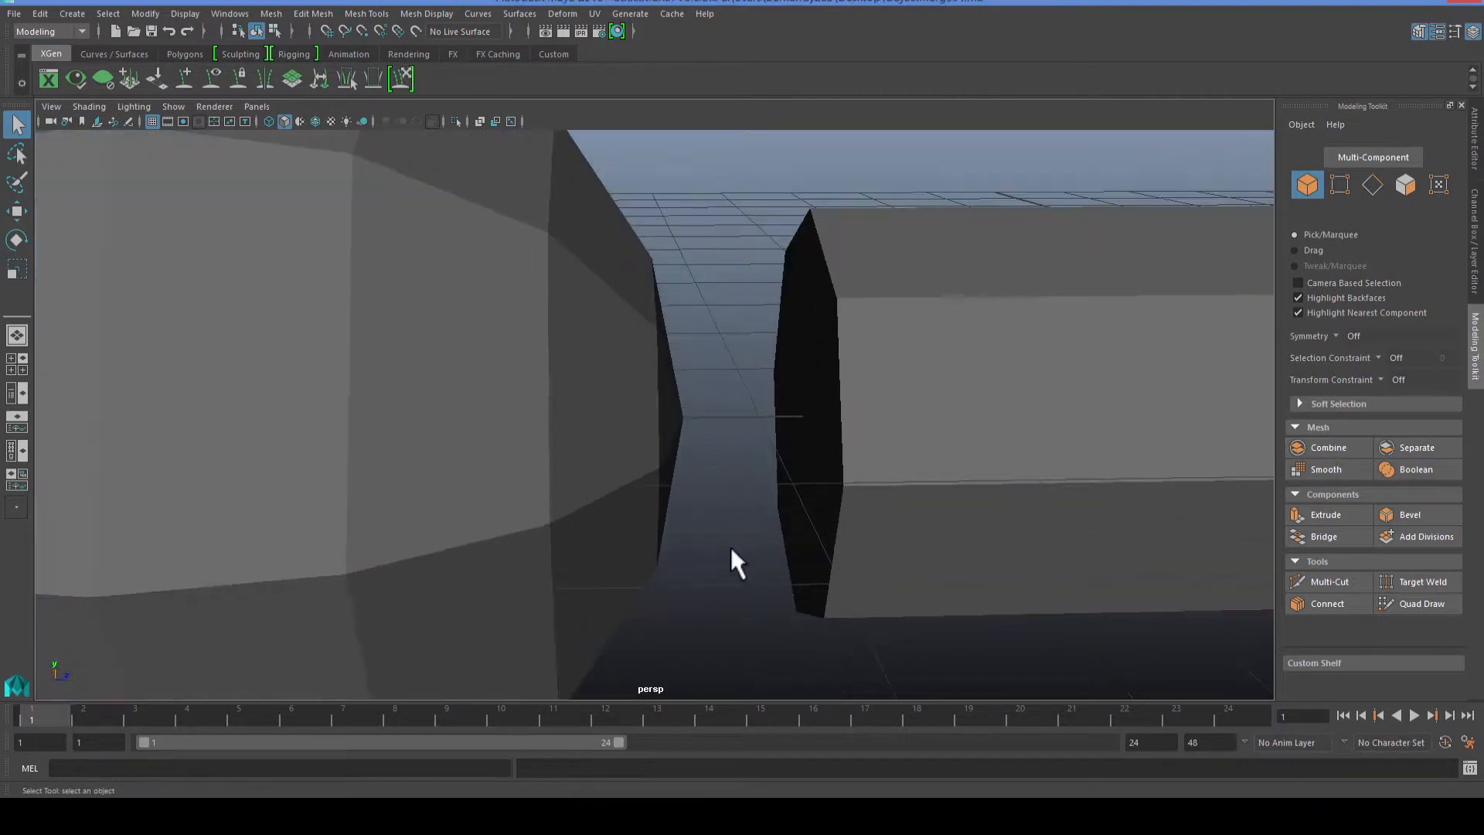
Delete the cylinder's end cap face that faces the sphere.
alt+drag(730, 545, 828, 483)
click(856, 450)
mouse_move(861, 442)
right_down()
mouse_move(861, 456)
mouse_move(866, 417)
right_up()
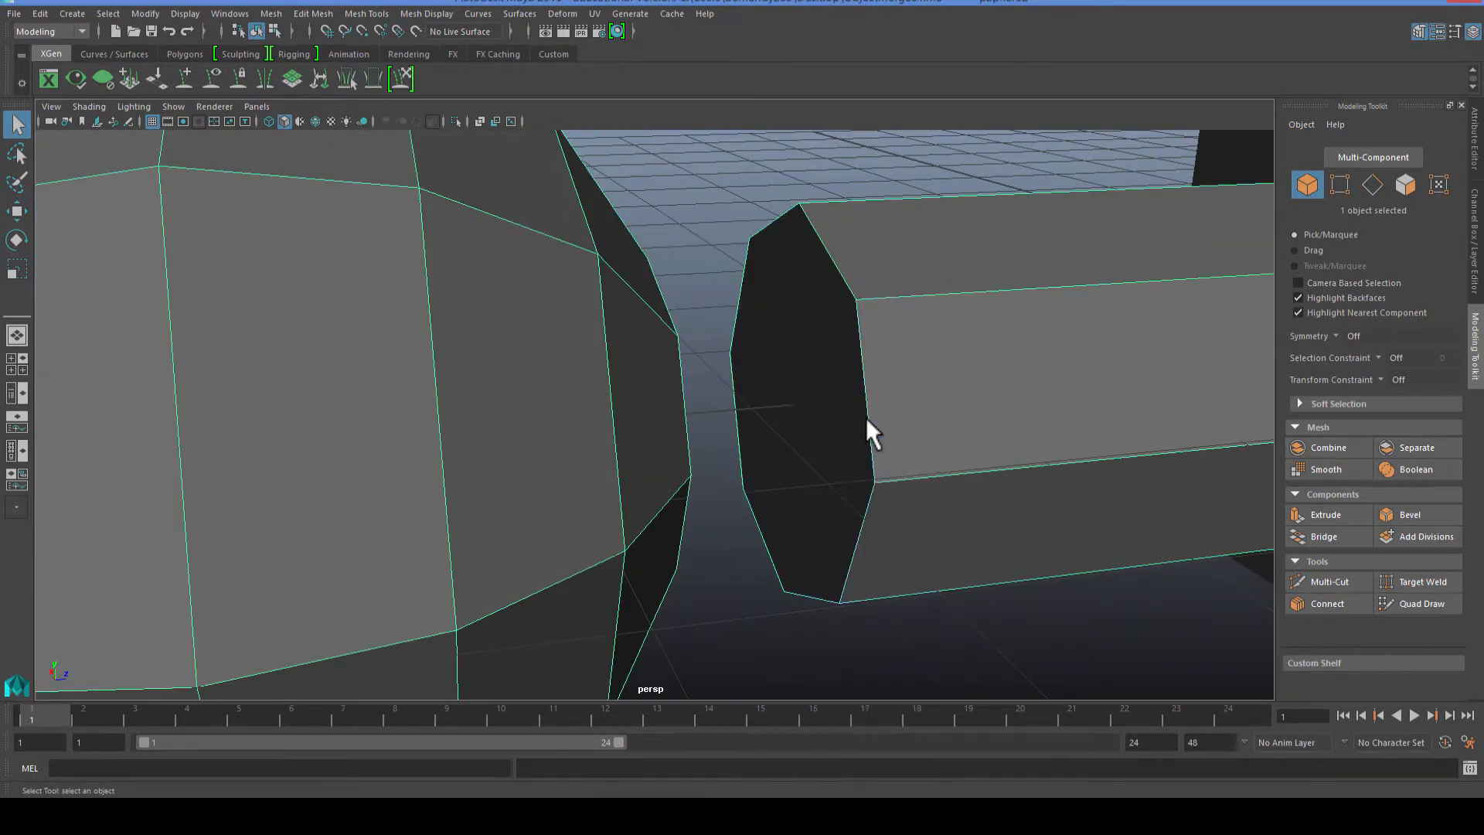
click(797, 402)
key(Delete)
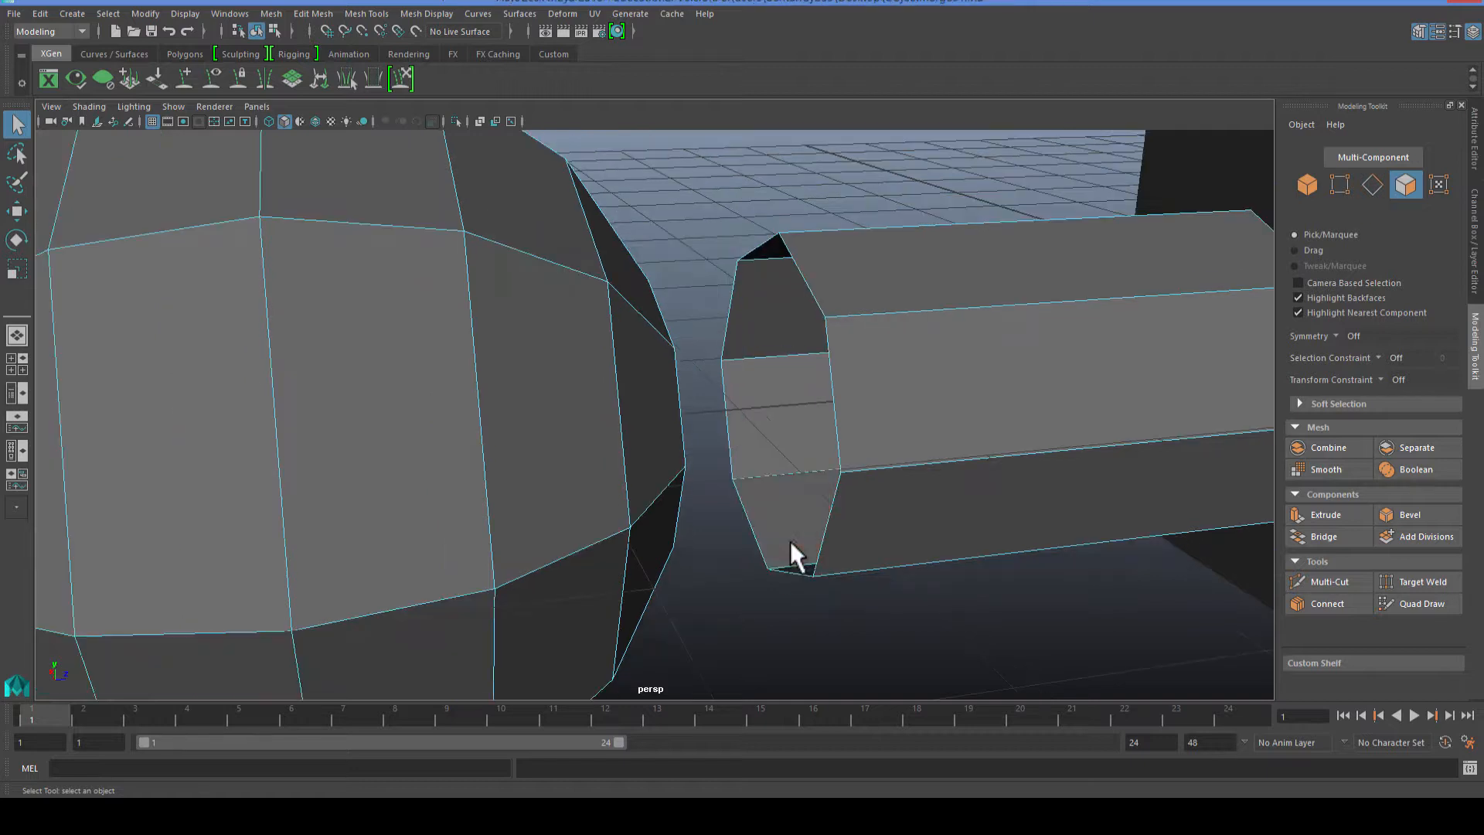
Select the cylinder's open border edge loop and move it along the cylinder's axis until it meets the sphere.
alt+drag(790, 540, 793, 476)
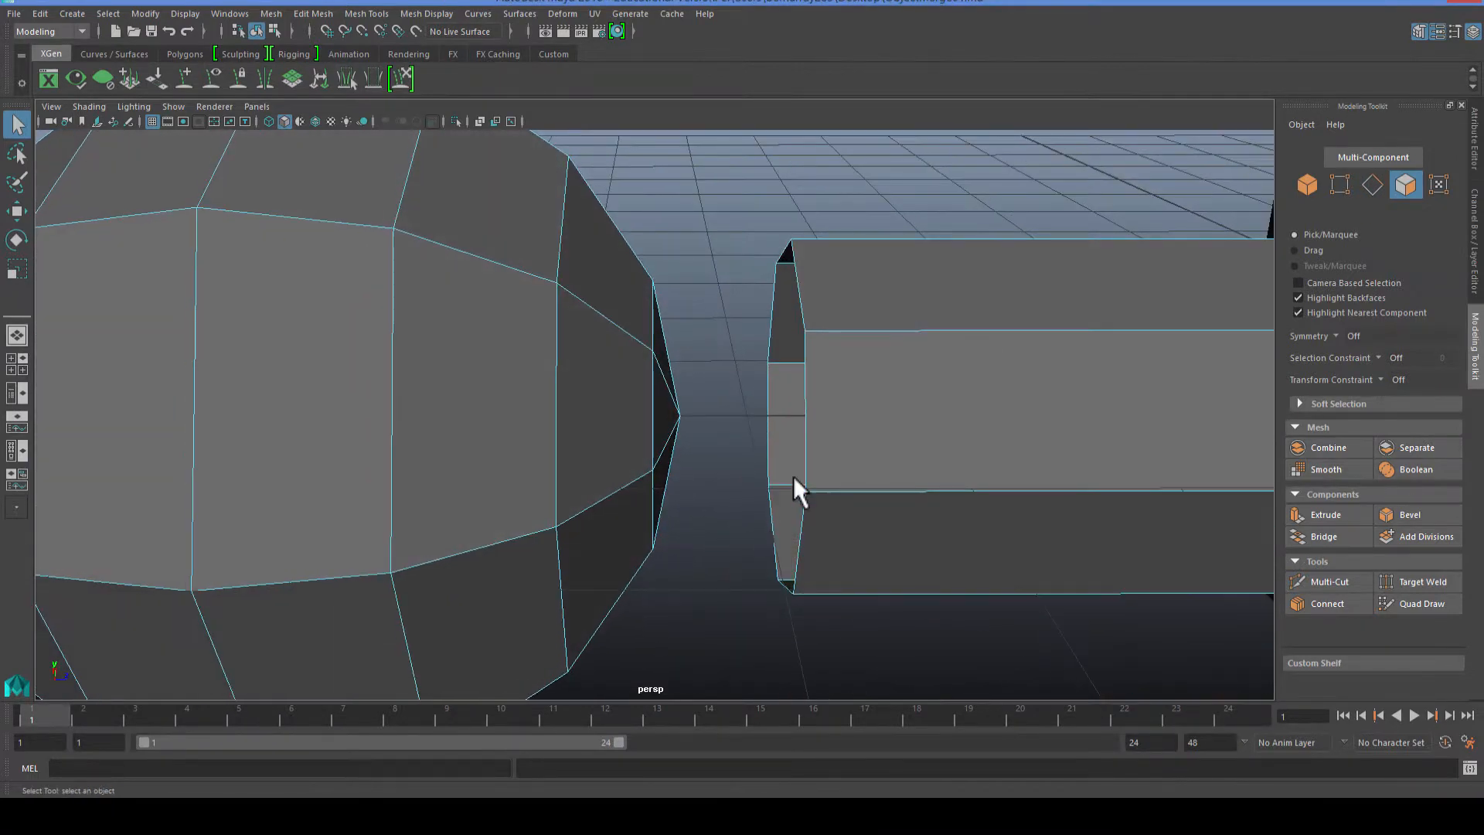
double_click(801, 313)
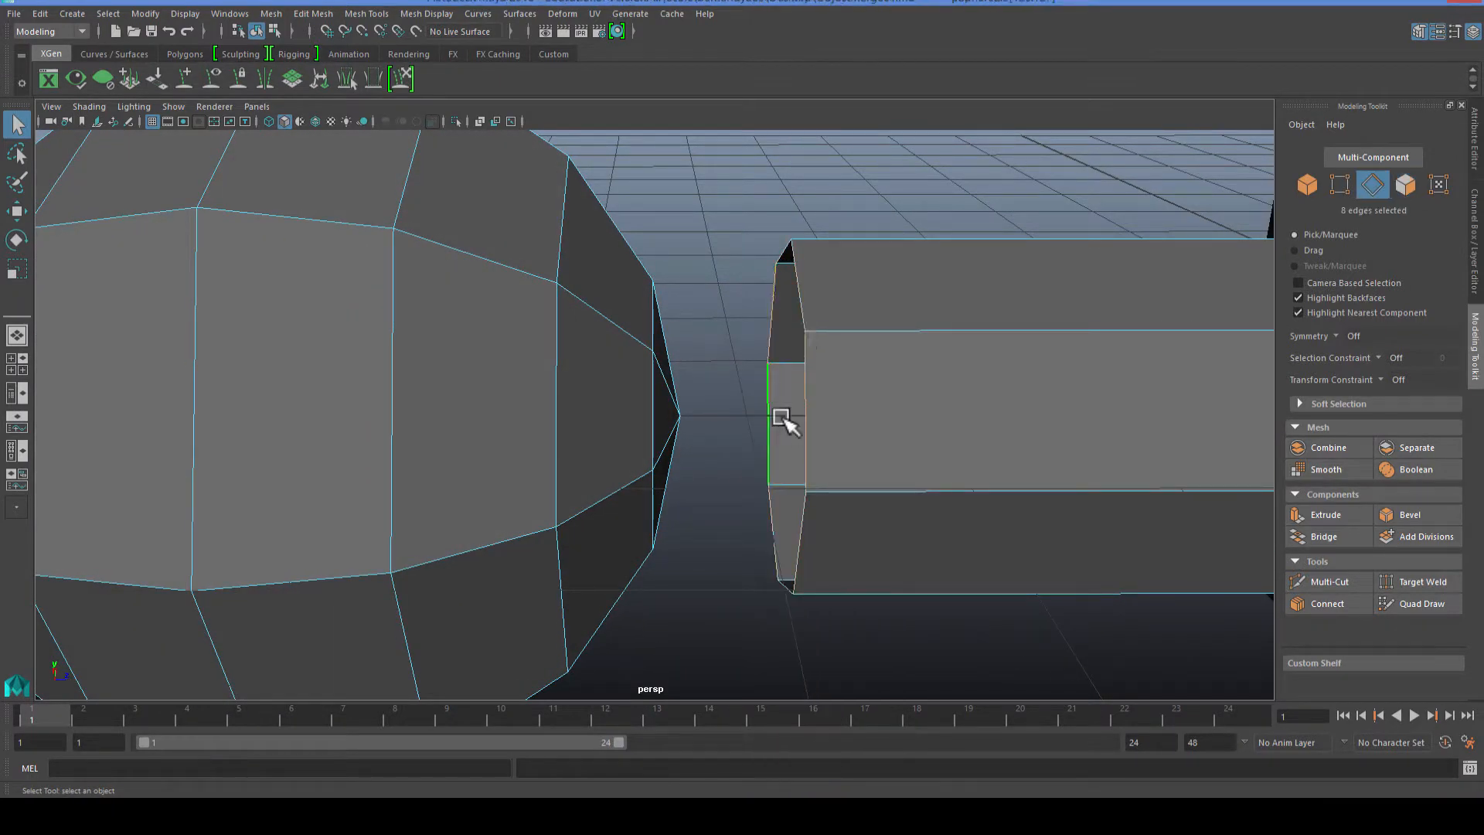
key(w)
drag(859, 422, 702, 438)
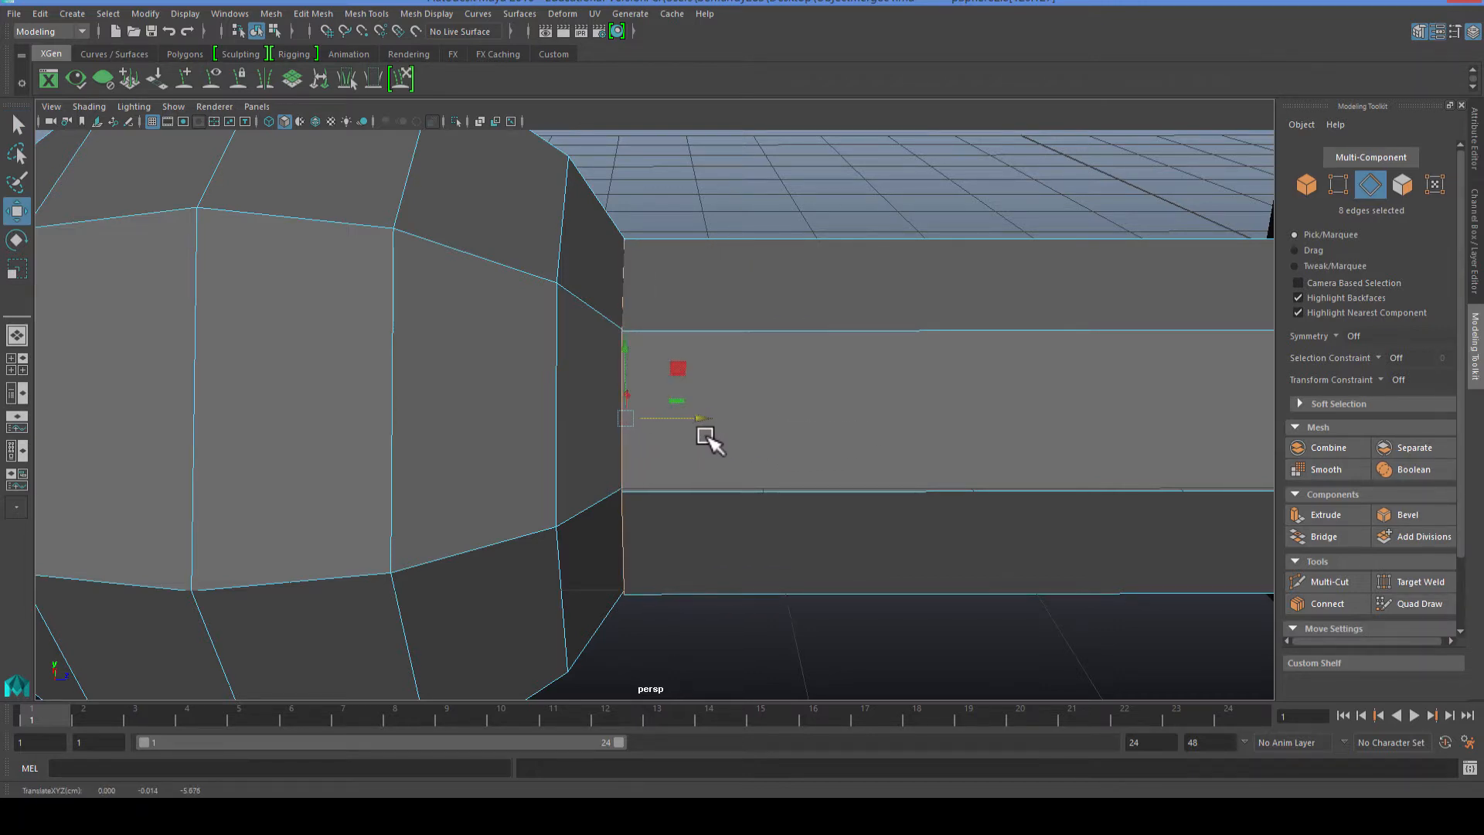
Fine-tune the cylinder rim's position along its axis in the side view so it lines up with the sphere's profile.
key(space)
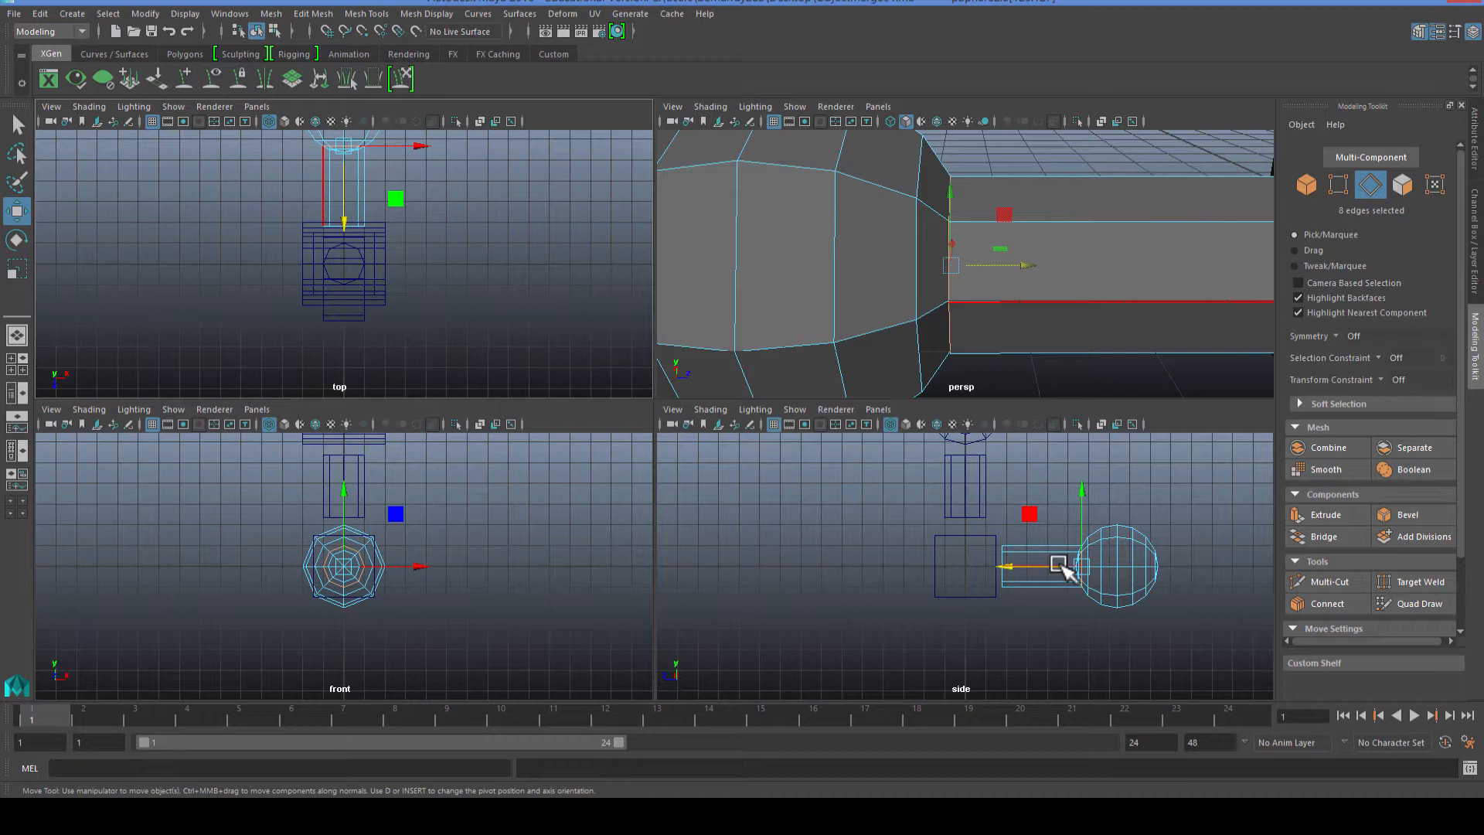
scroll(1059, 566, up, 3)
scroll(975, 550, up, 4)
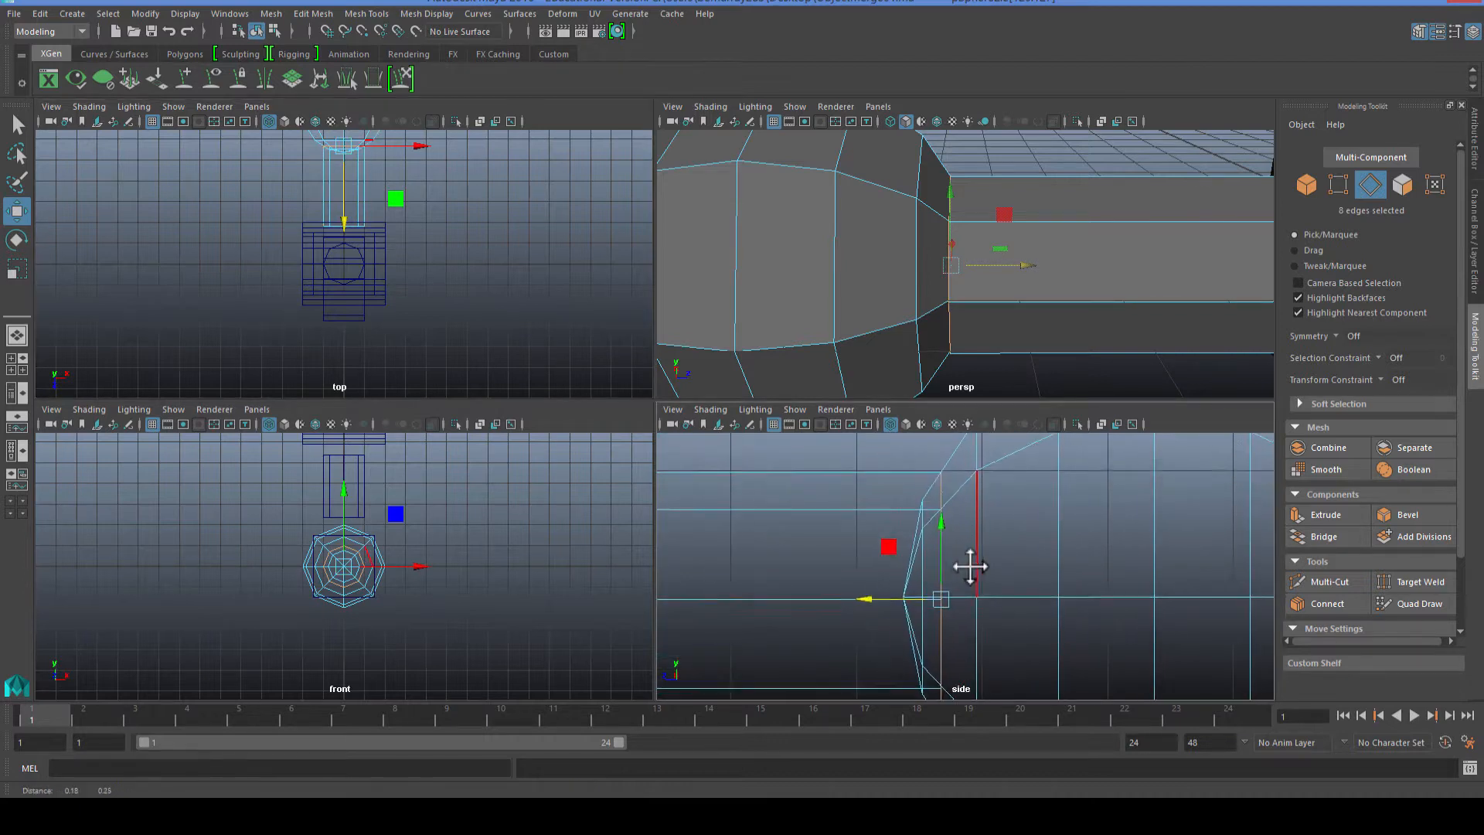
alt+middle_drag(970, 567, 937, 576)
drag(837, 609, 835, 609)
scroll(904, 550, up, 4)
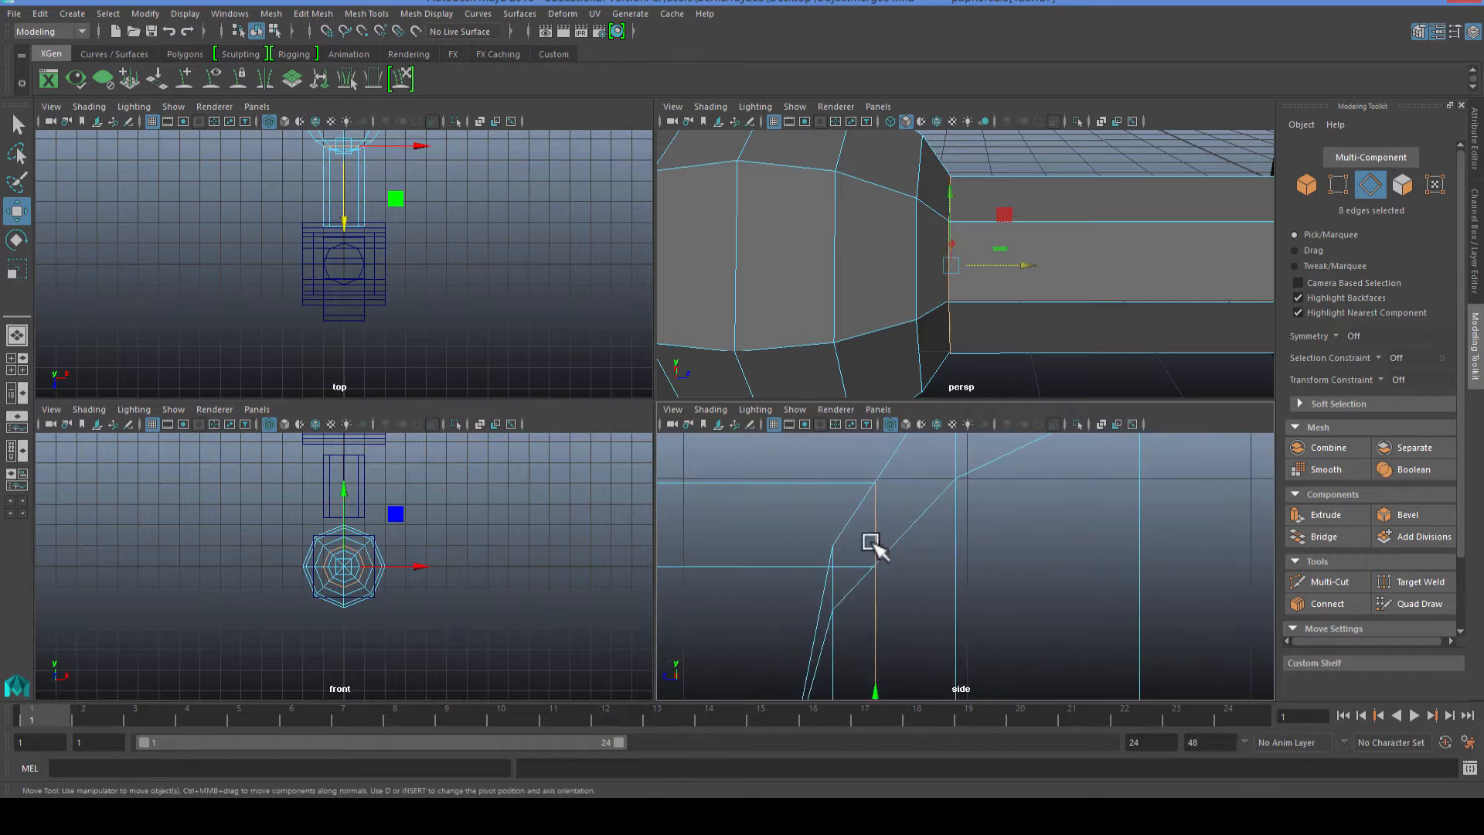
alt+middle_drag(840, 582, 845, 507)
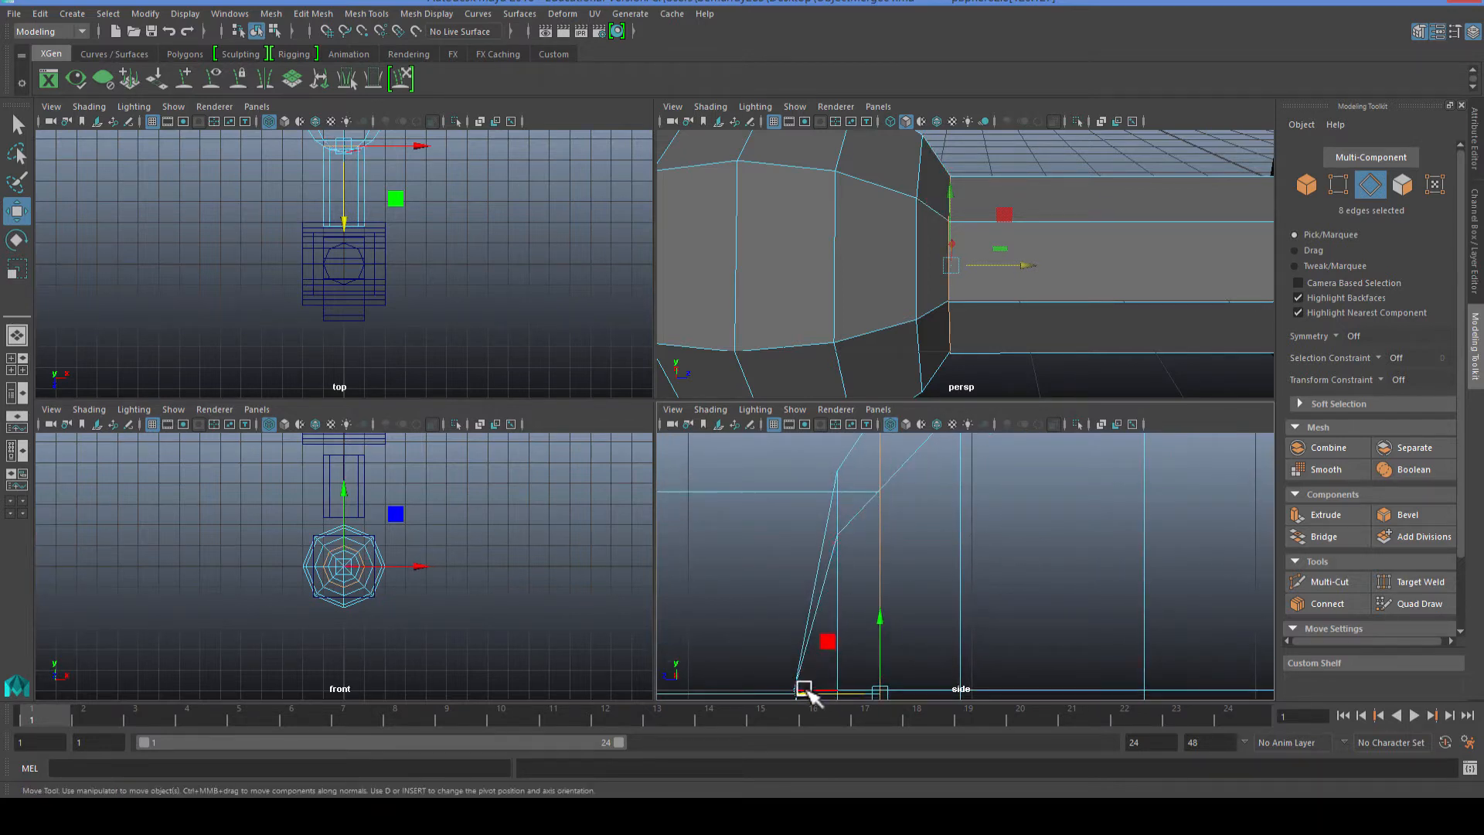
drag(805, 693, 805, 693)
key(space)
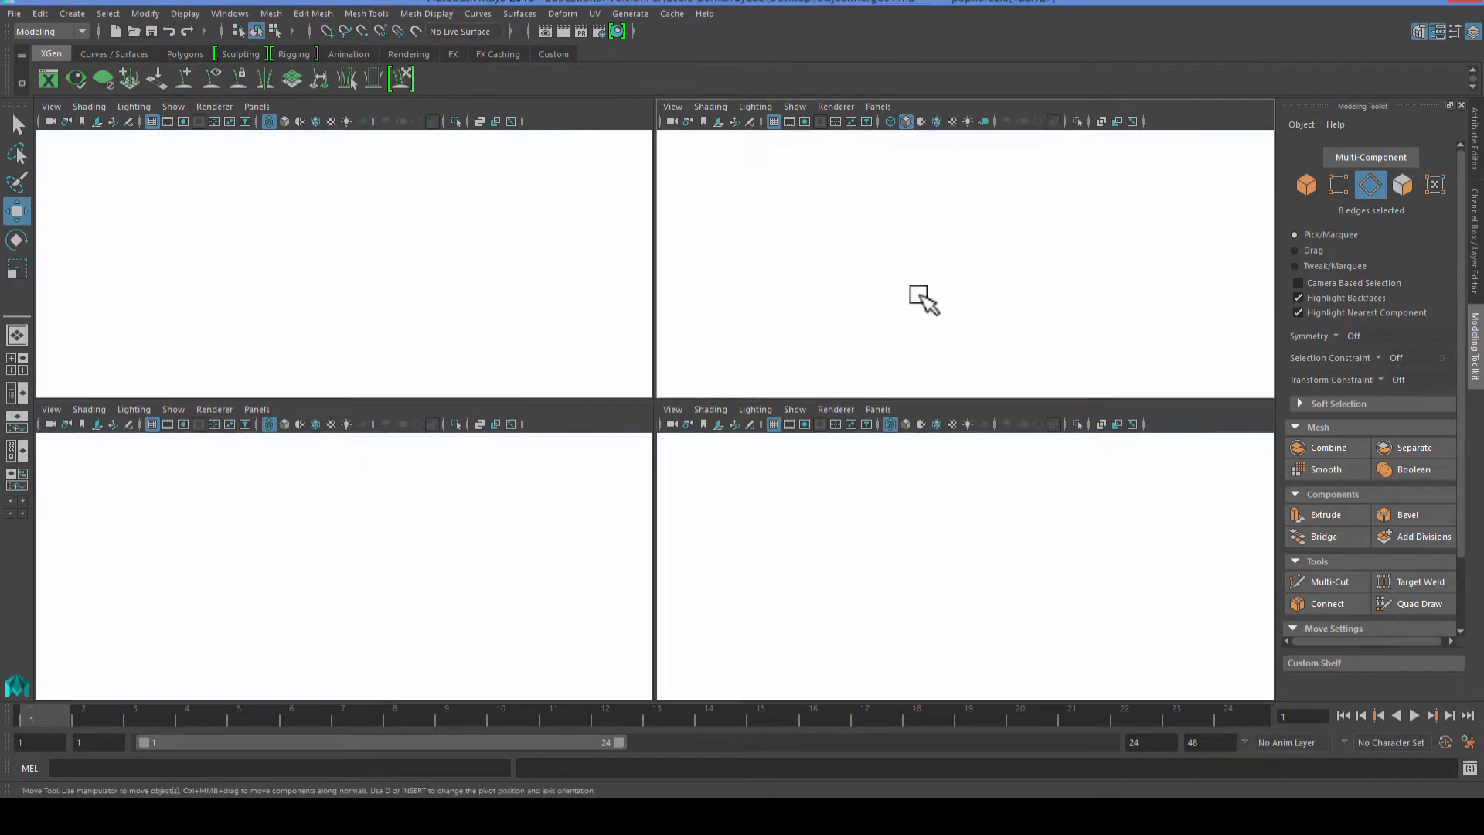
Delete the sphere's triangular pole faces enclosed by the cylinder's rim to open the sphere.
alt+drag(732, 473, 590, 401)
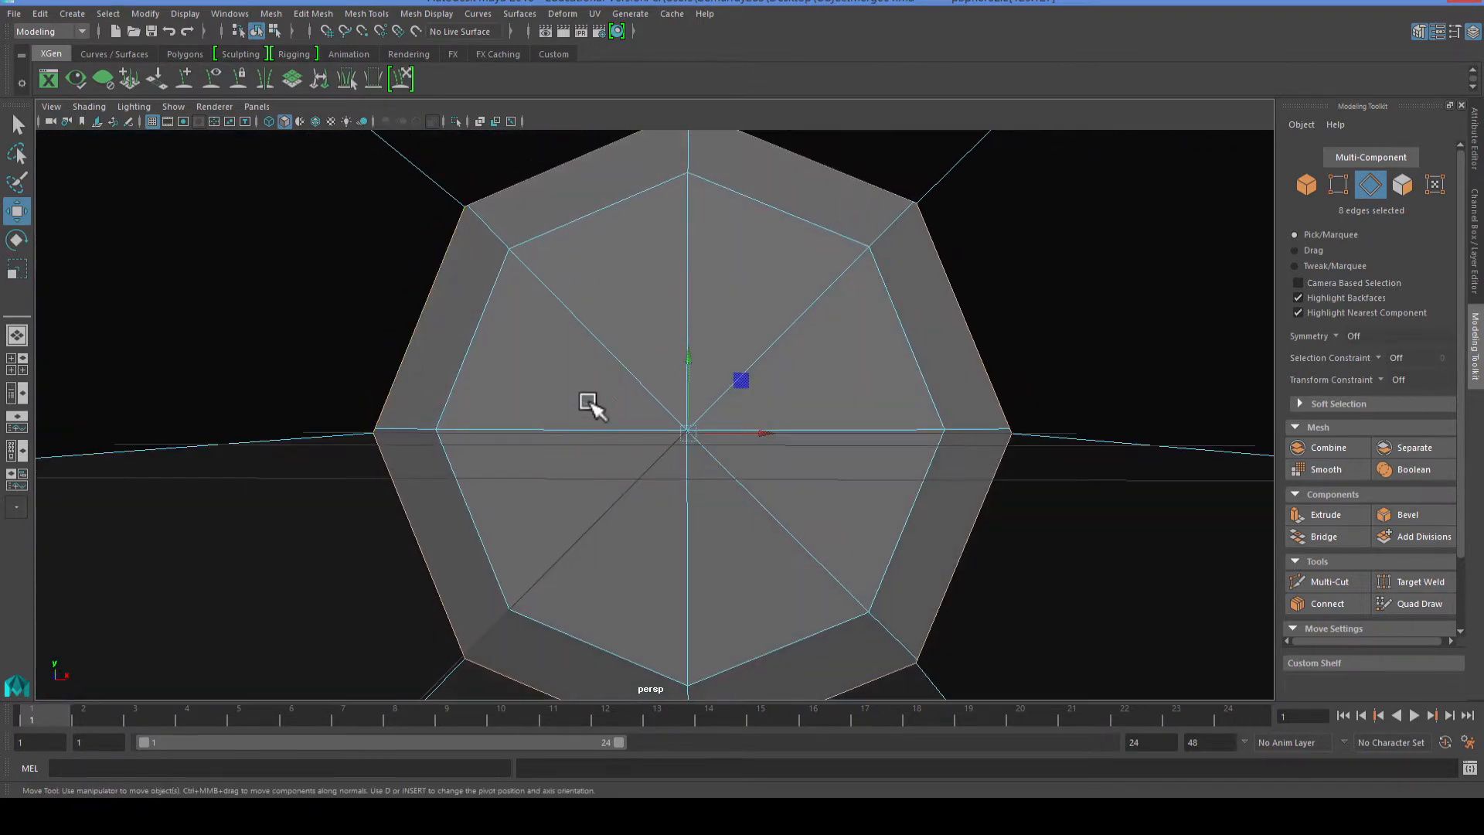
right_drag(584, 369, 585, 396)
click(595, 383)
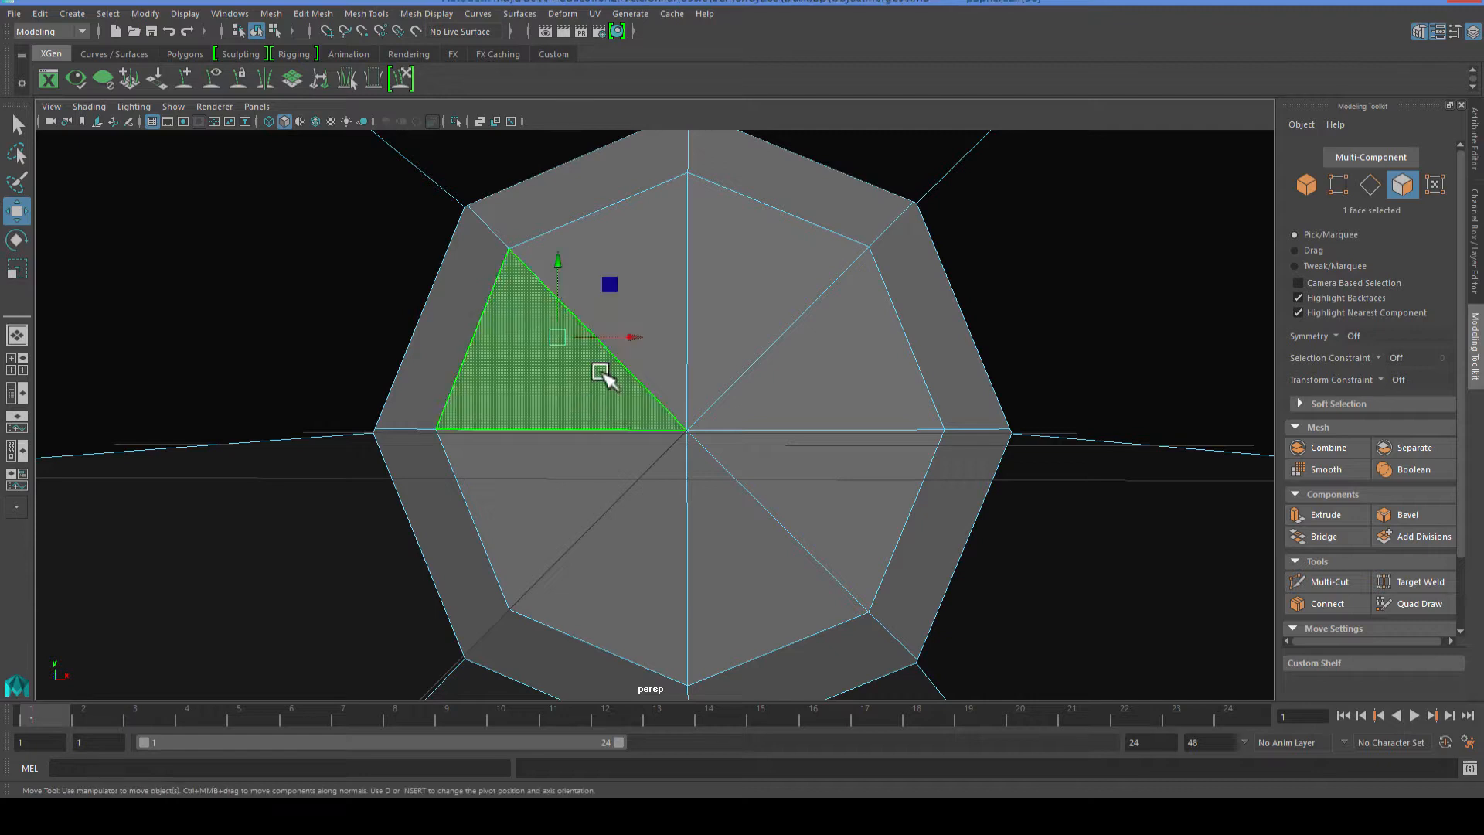
shift+click(665, 277)
shift+click(767, 280)
shift+click(838, 397)
shift+click(834, 479)
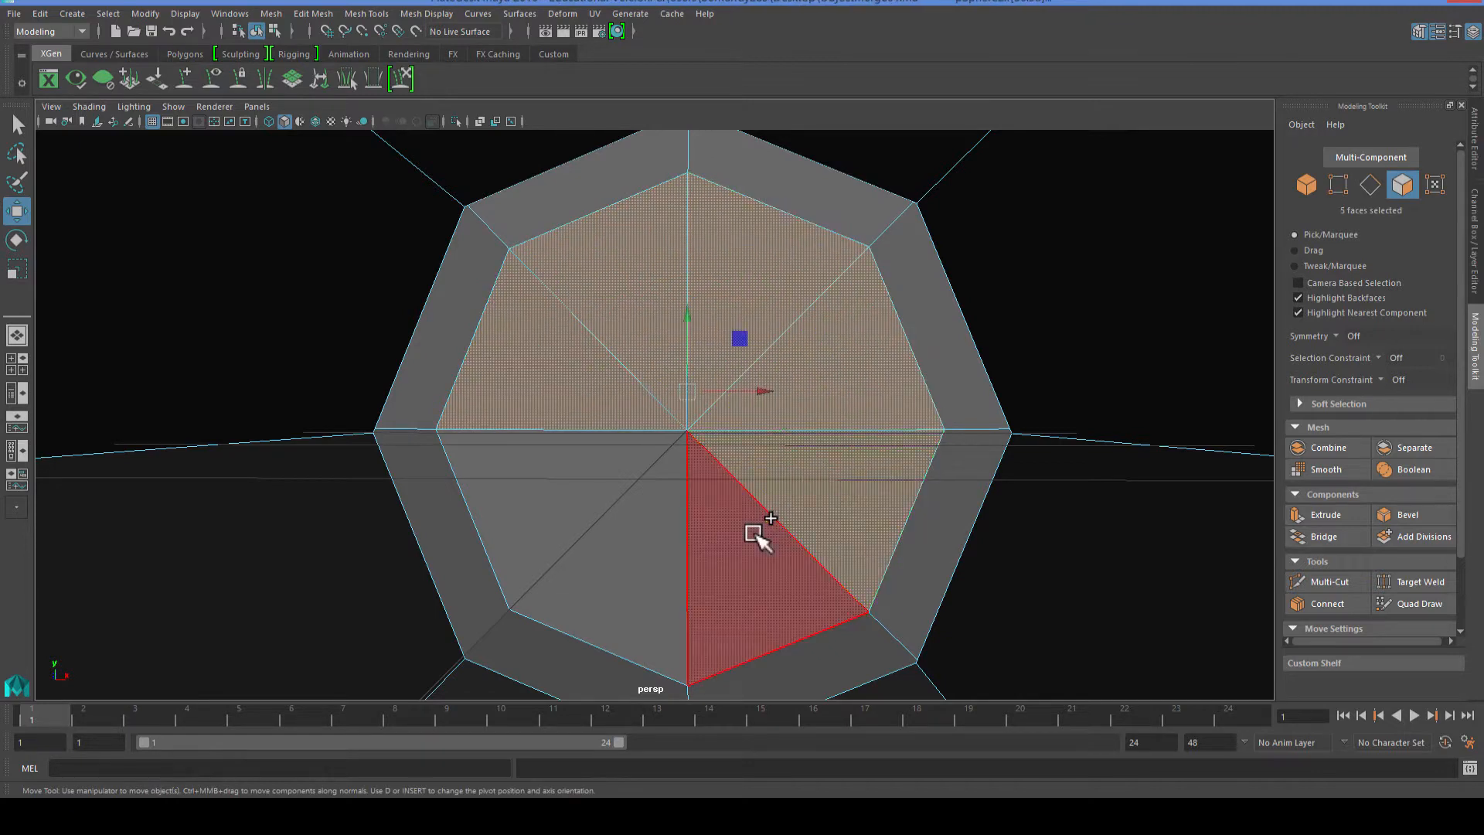
shift+click(758, 530)
shift+click(649, 540)
key(Delete)
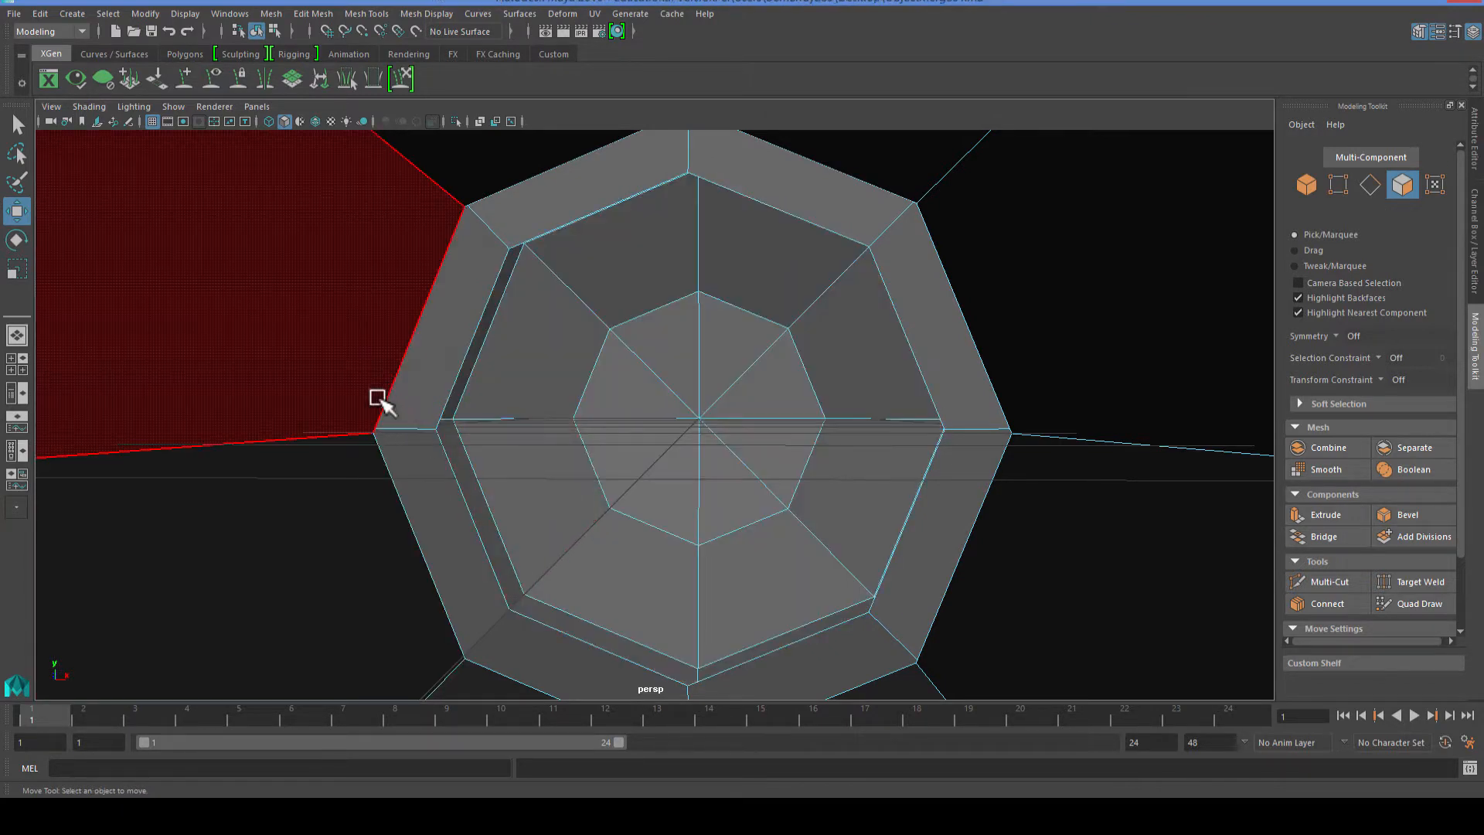
Snap three neighbouring vertices of the sphere's opening onto the matching vertices of the cylinder's rim.
alt+drag(541, 414, 523, 413)
scroll(531, 342, up, 3)
scroll(535, 343, down, 3)
right_click(507, 265)
right_drag(507, 266, 453, 266)
click(512, 259)
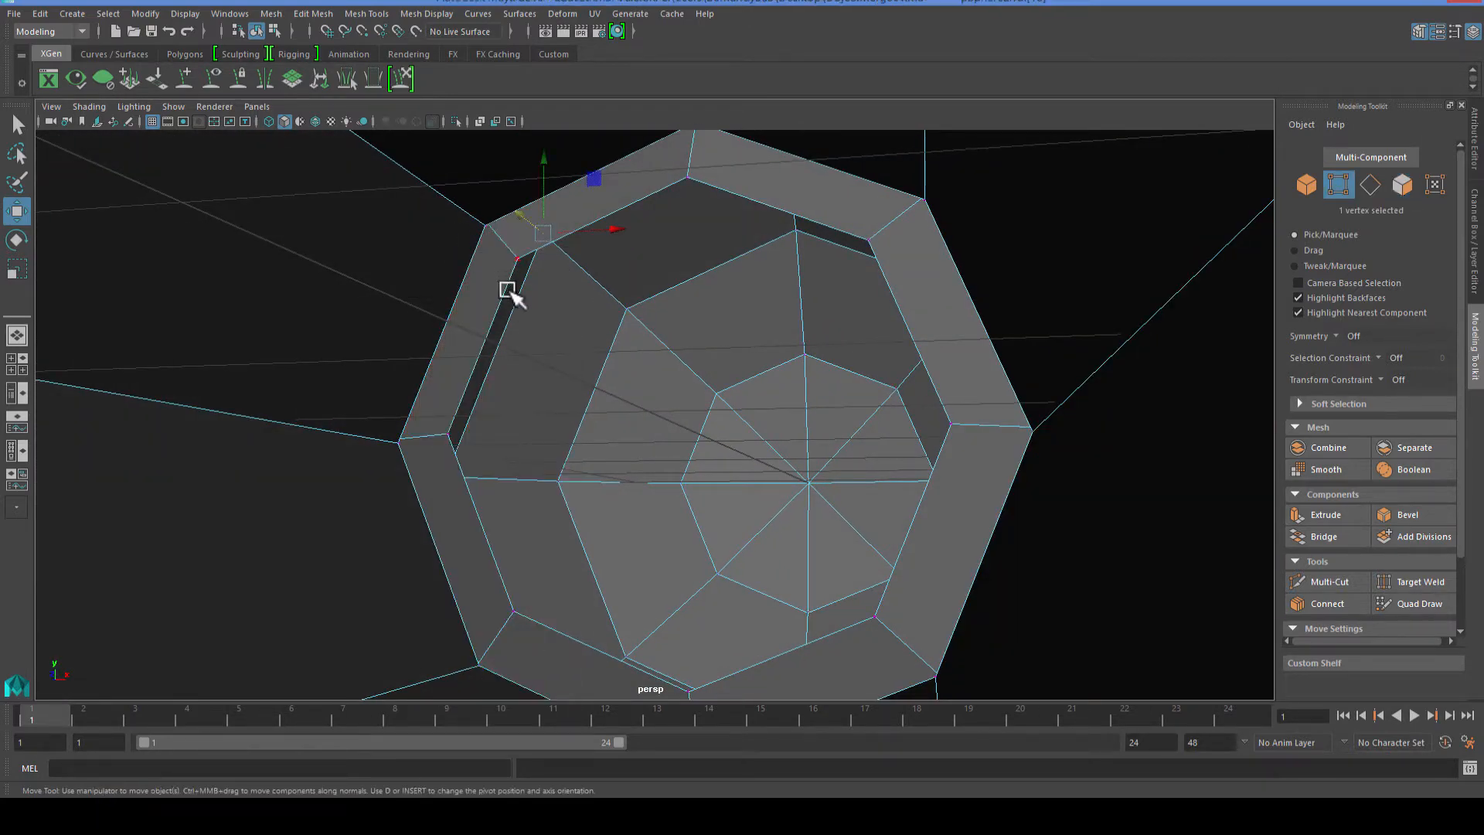
click(517, 256)
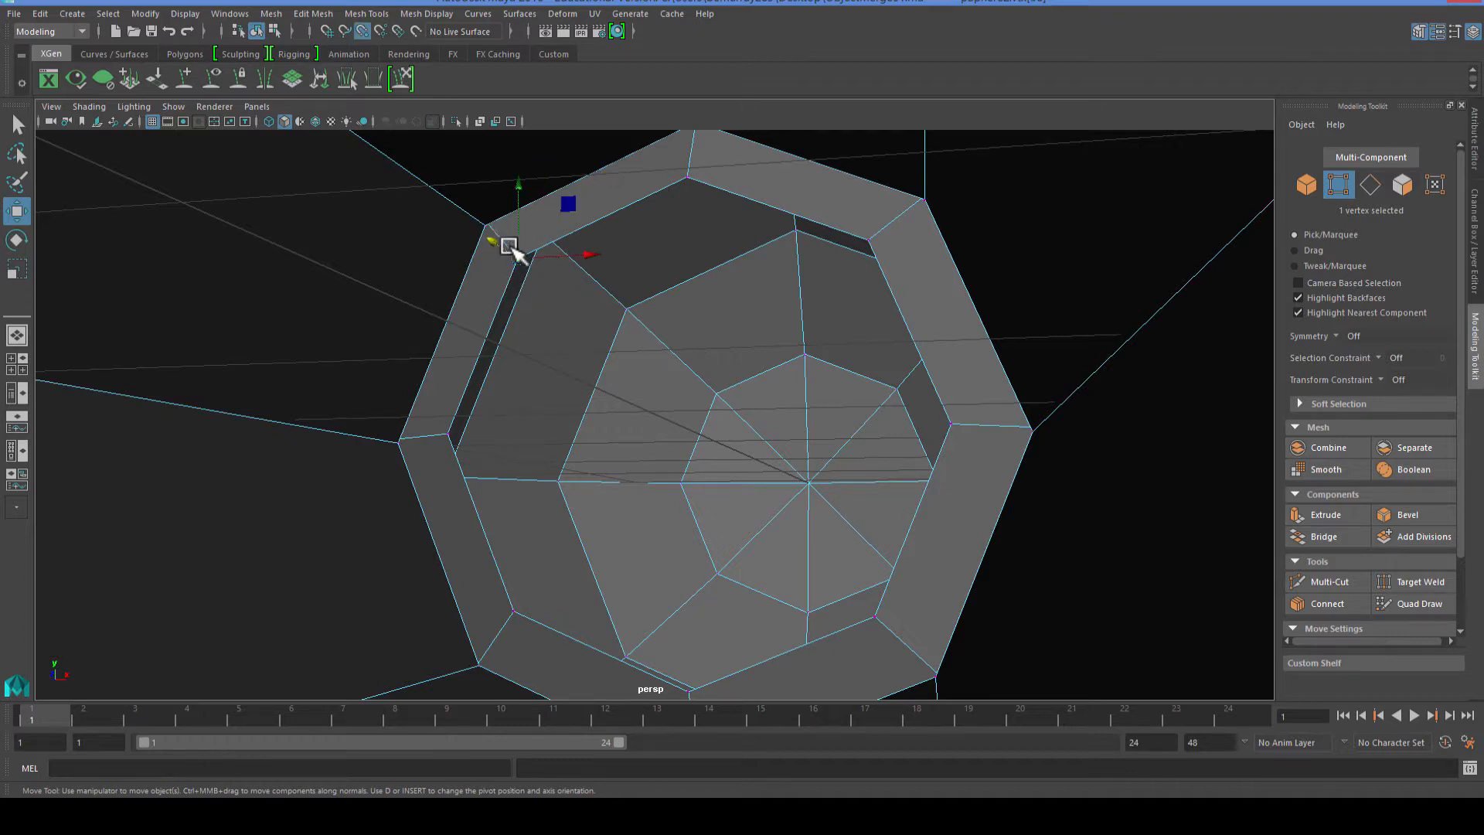
drag(508, 246, 481, 224)
click(441, 430)
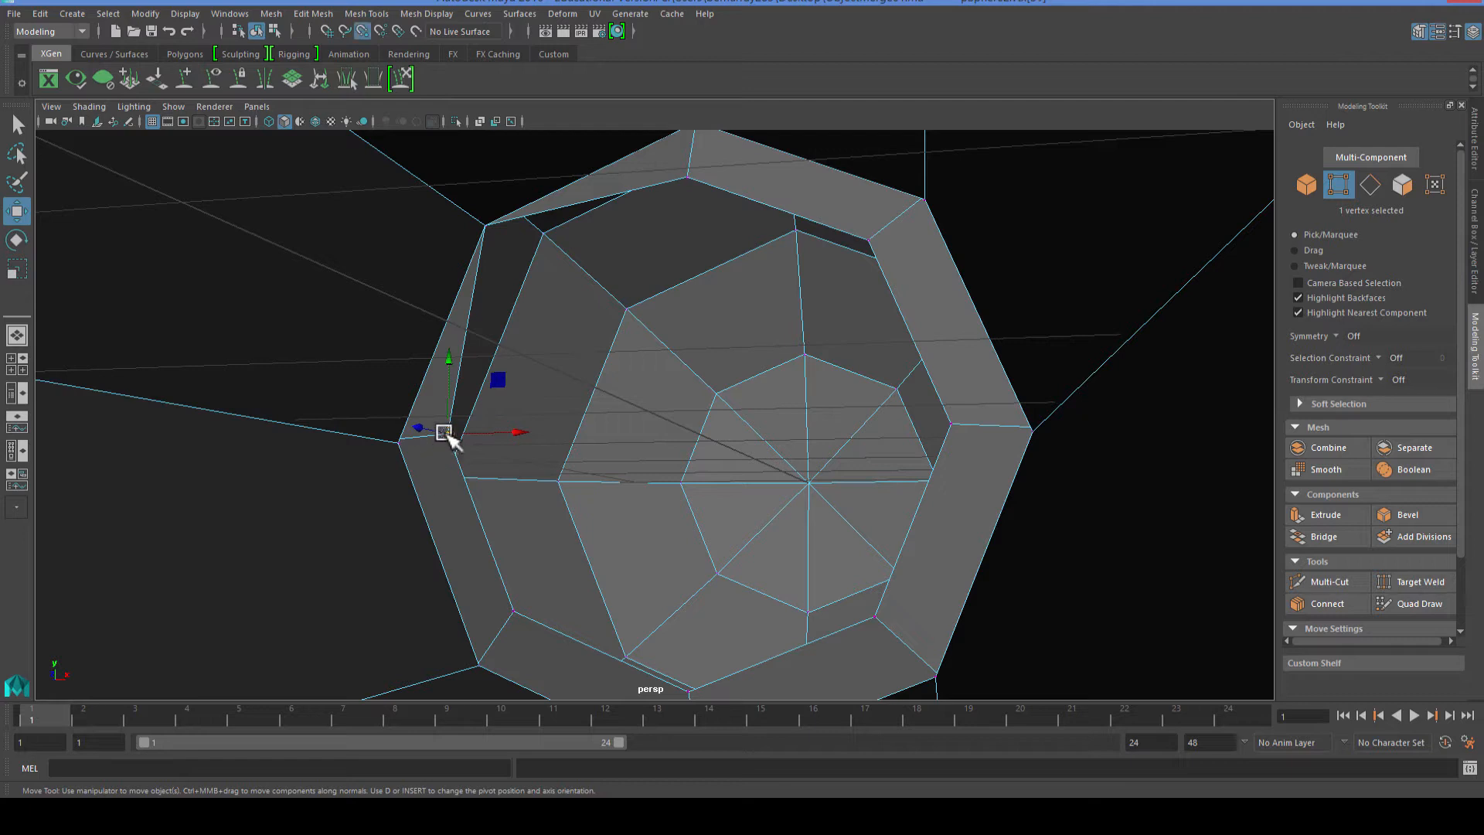
drag(445, 432, 400, 498)
click(519, 617)
click(513, 613)
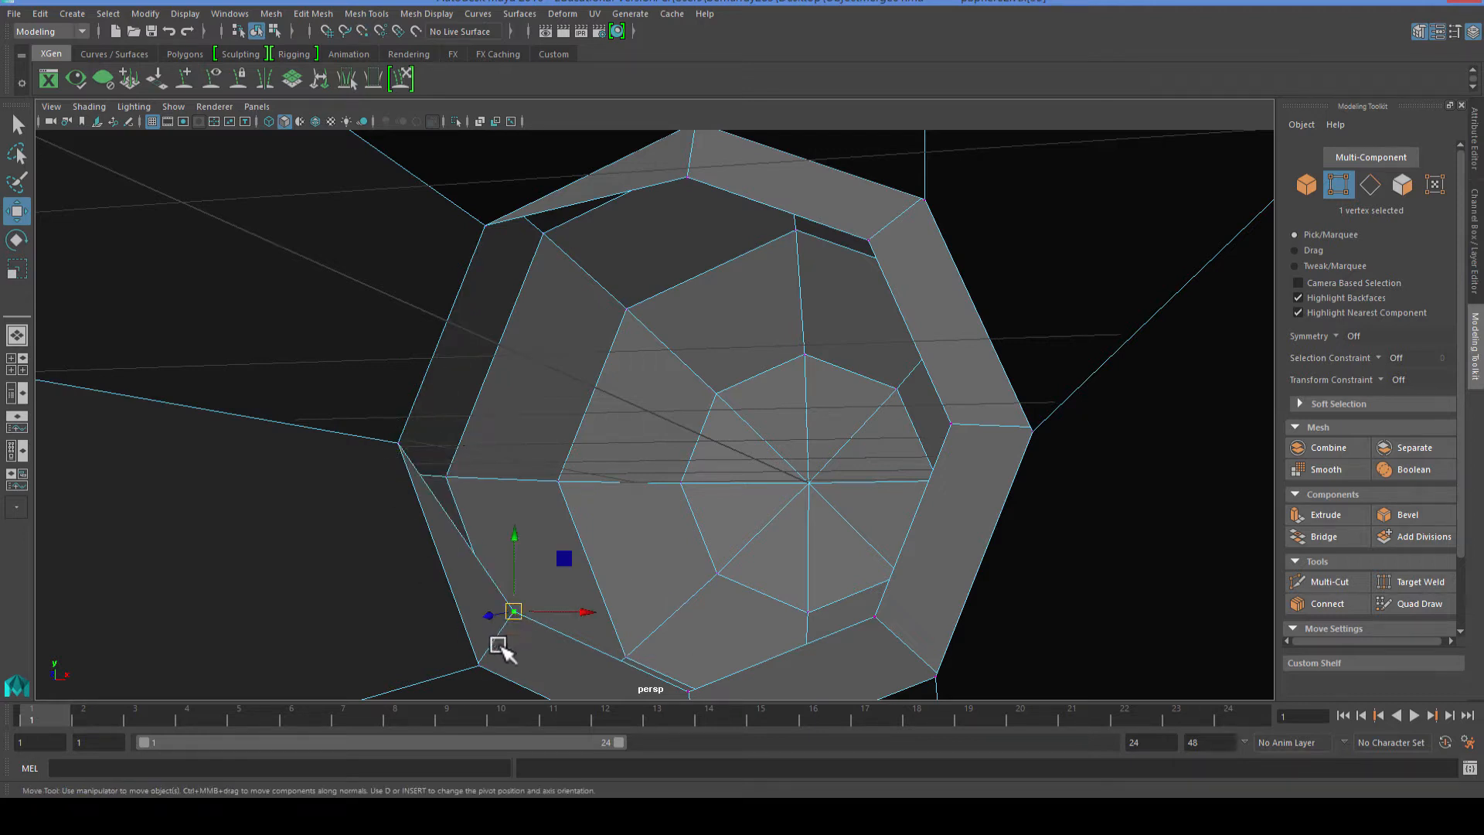
drag(512, 612, 481, 663)
Snap the lowest vertex of the sphere's opening onto the lowest vertex of the cylinder's rim.
alt+middle_drag(606, 618, 597, 491)
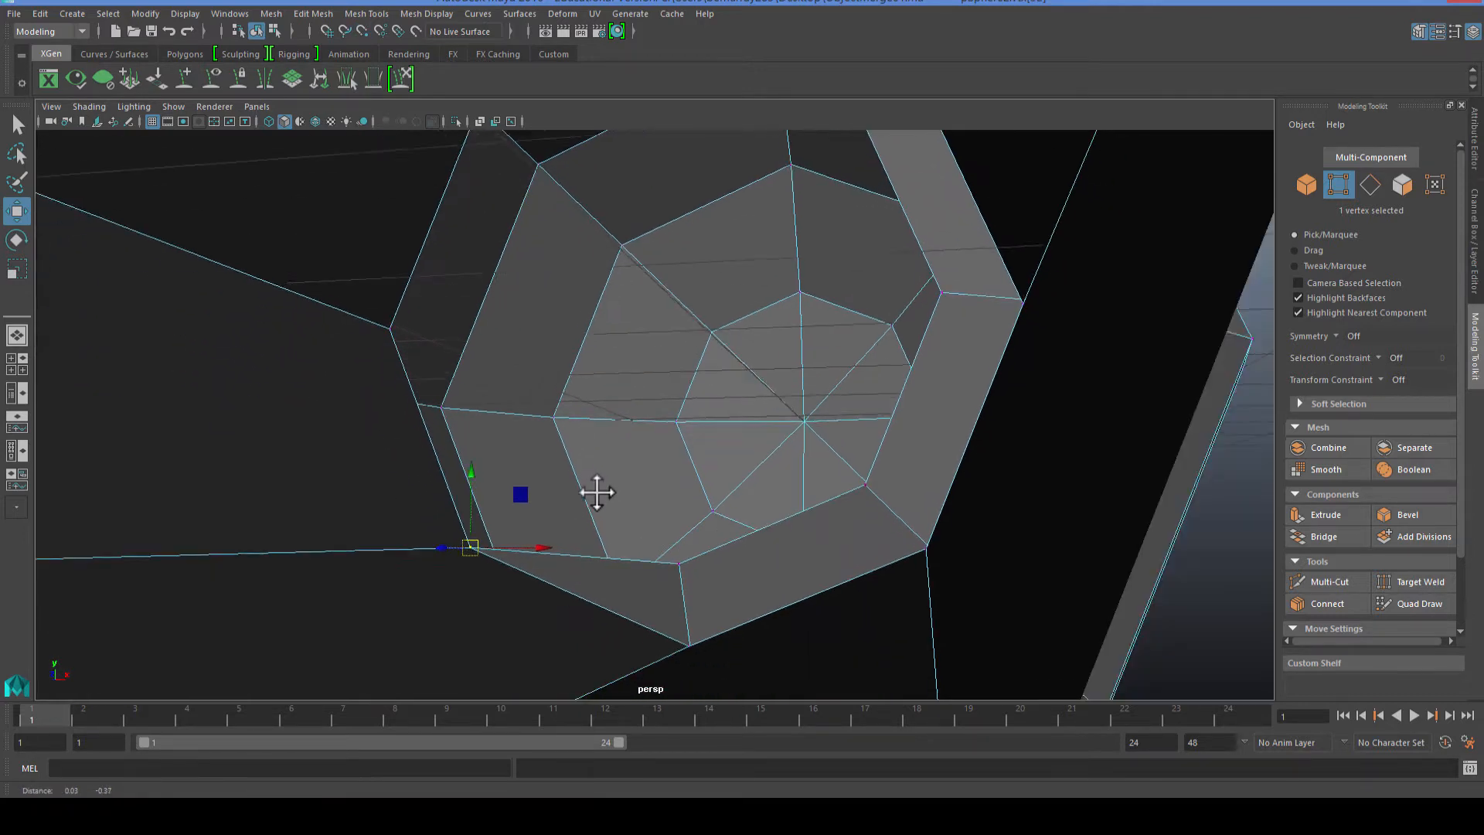
click(678, 558)
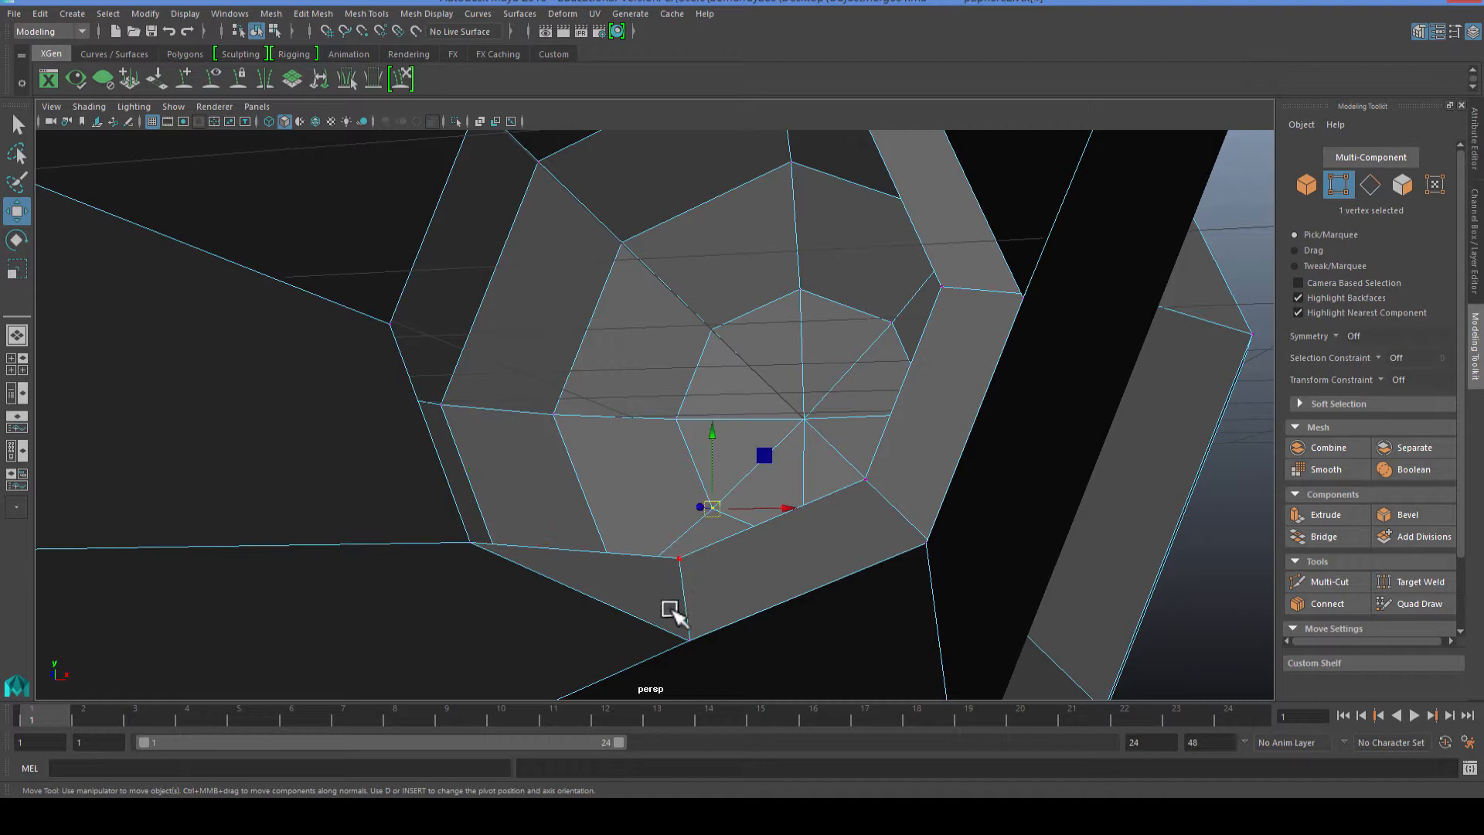
click(676, 420)
click(677, 559)
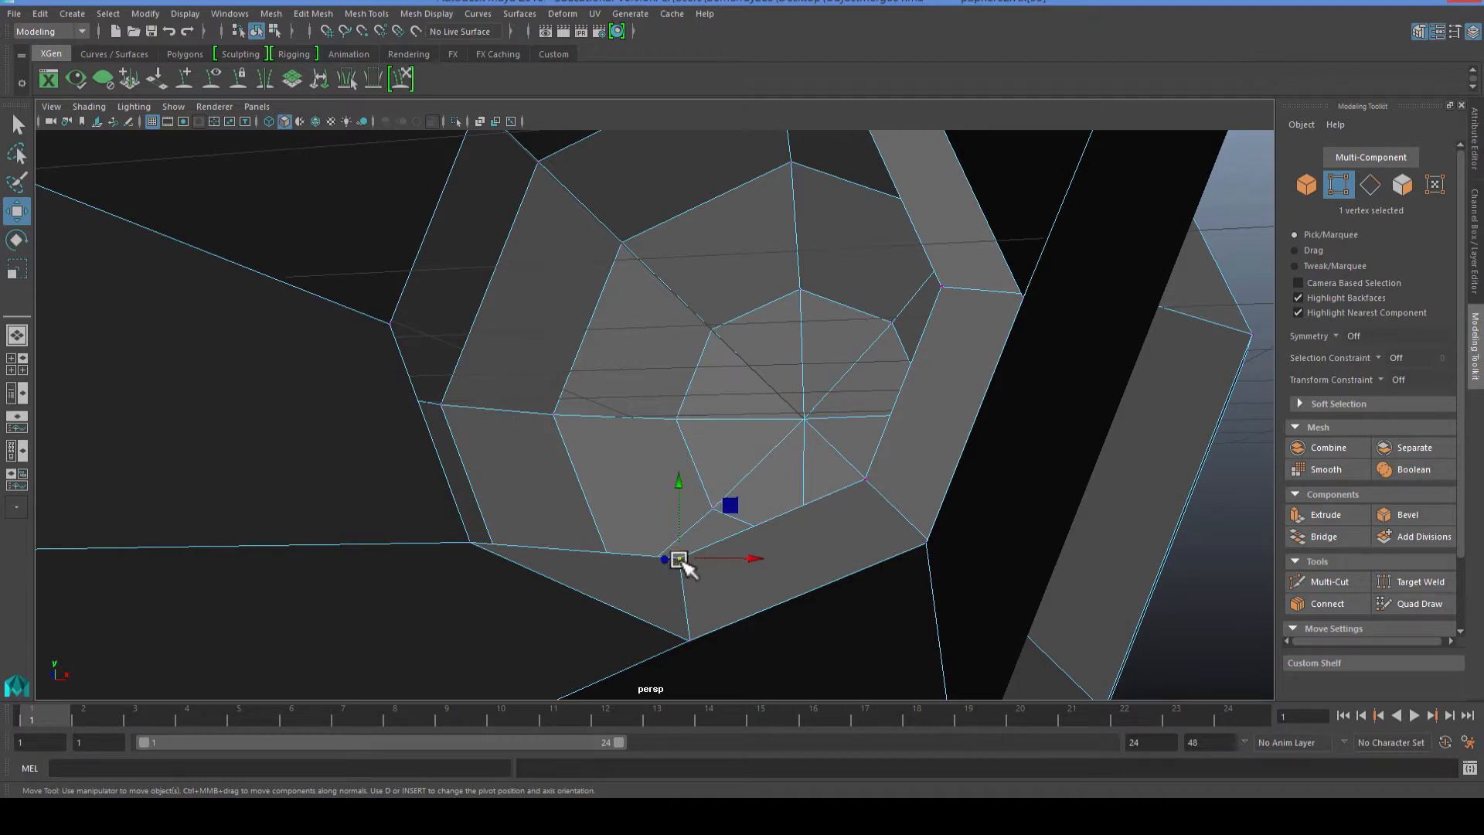
drag(679, 558, 692, 628)
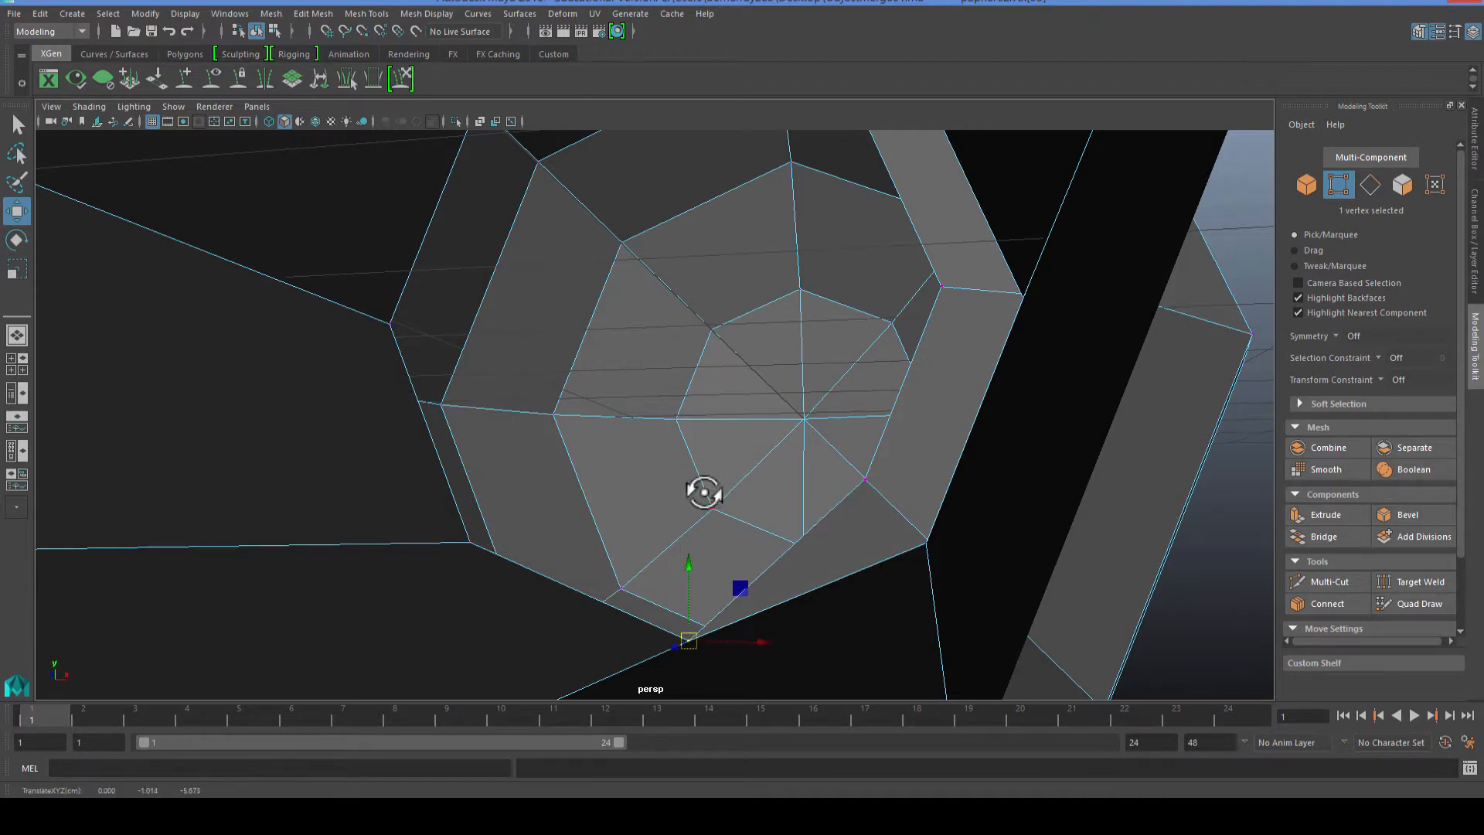
Snap the remaining vertices of the sphere's opening onto the corresponding cylinder rim vertices to close the gap.
alt+drag(704, 492, 903, 527)
click(934, 321)
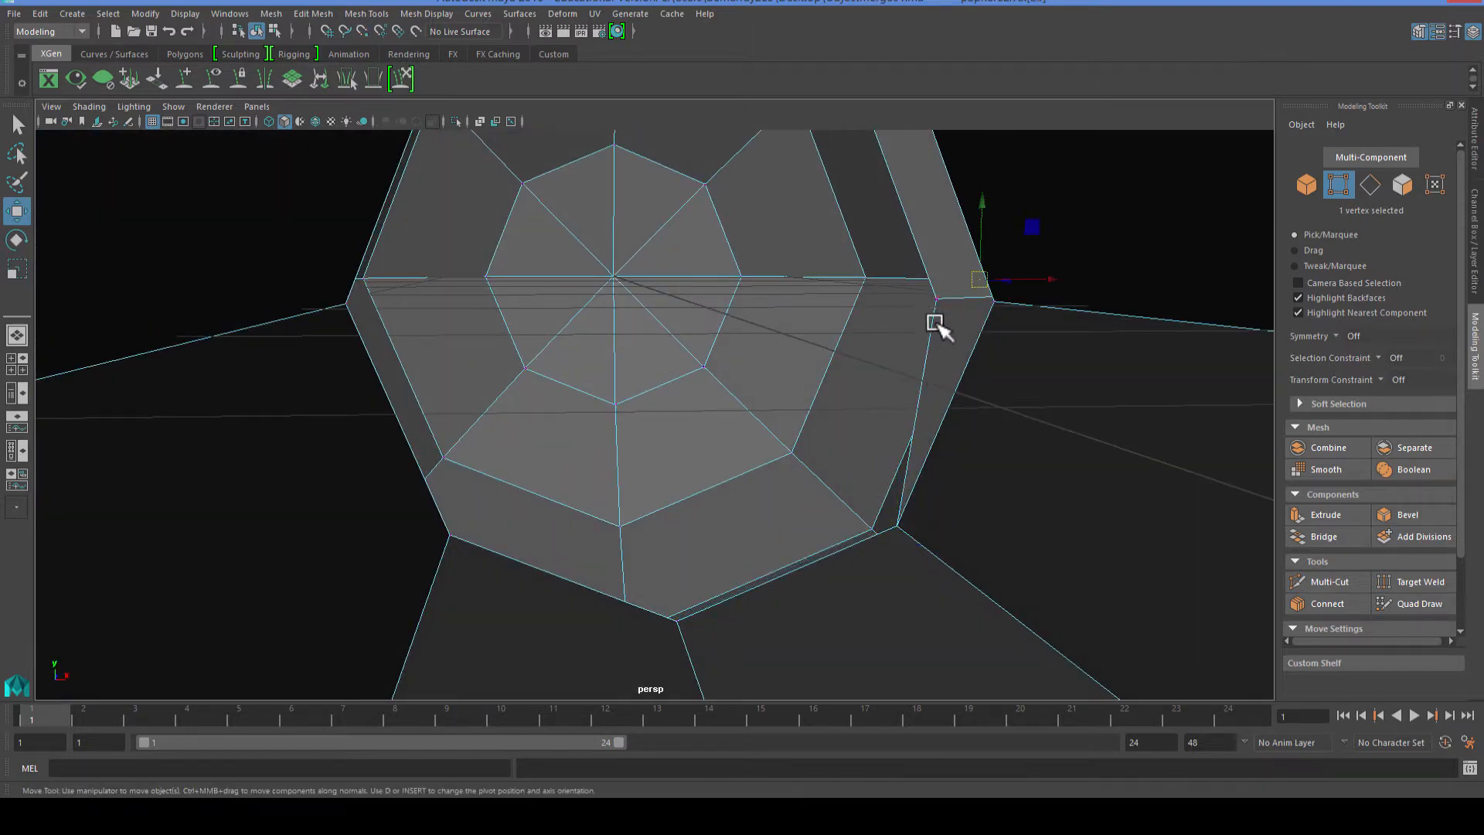
click(992, 304)
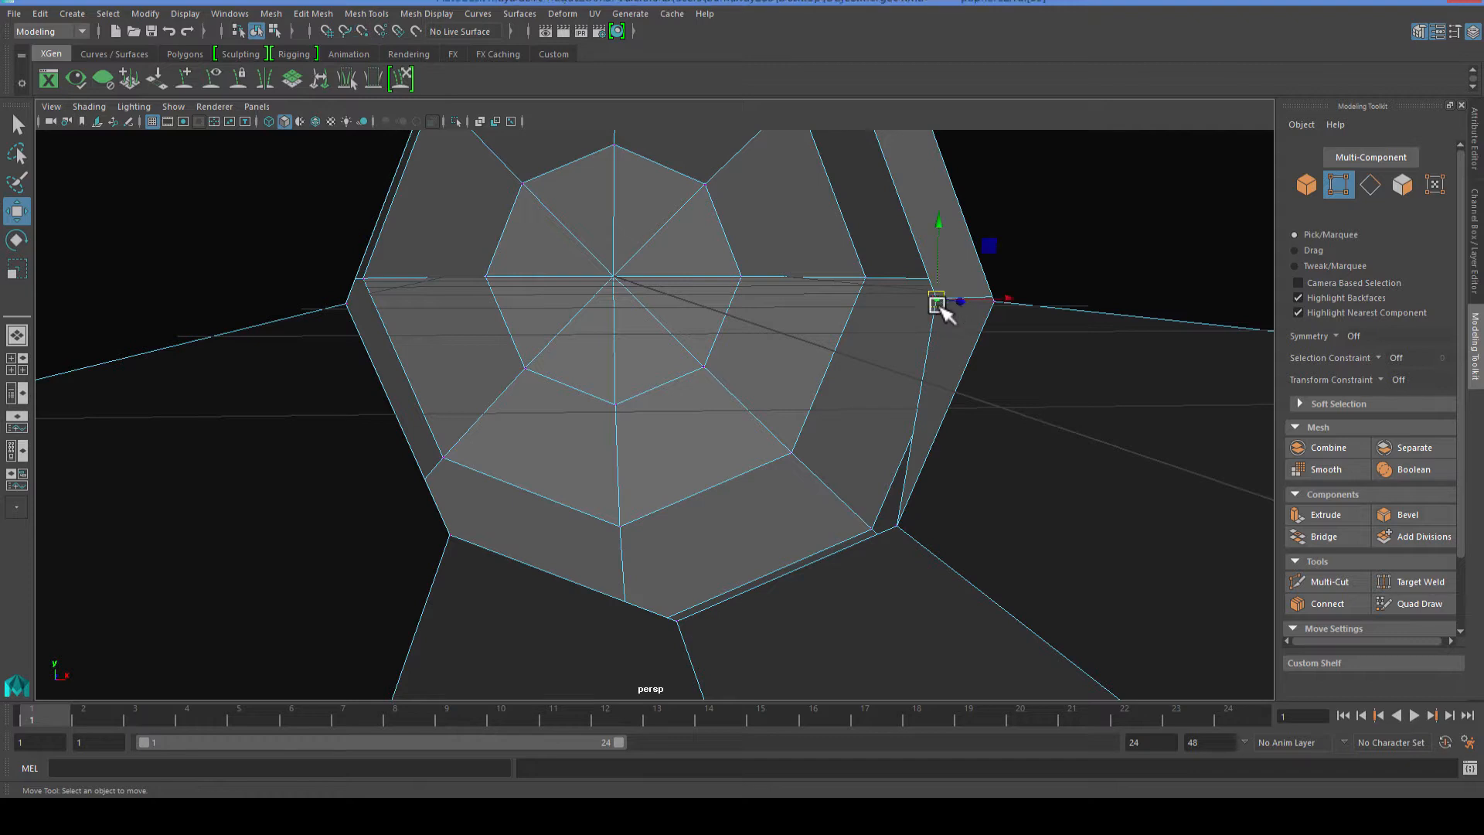
drag(938, 304, 806, 356)
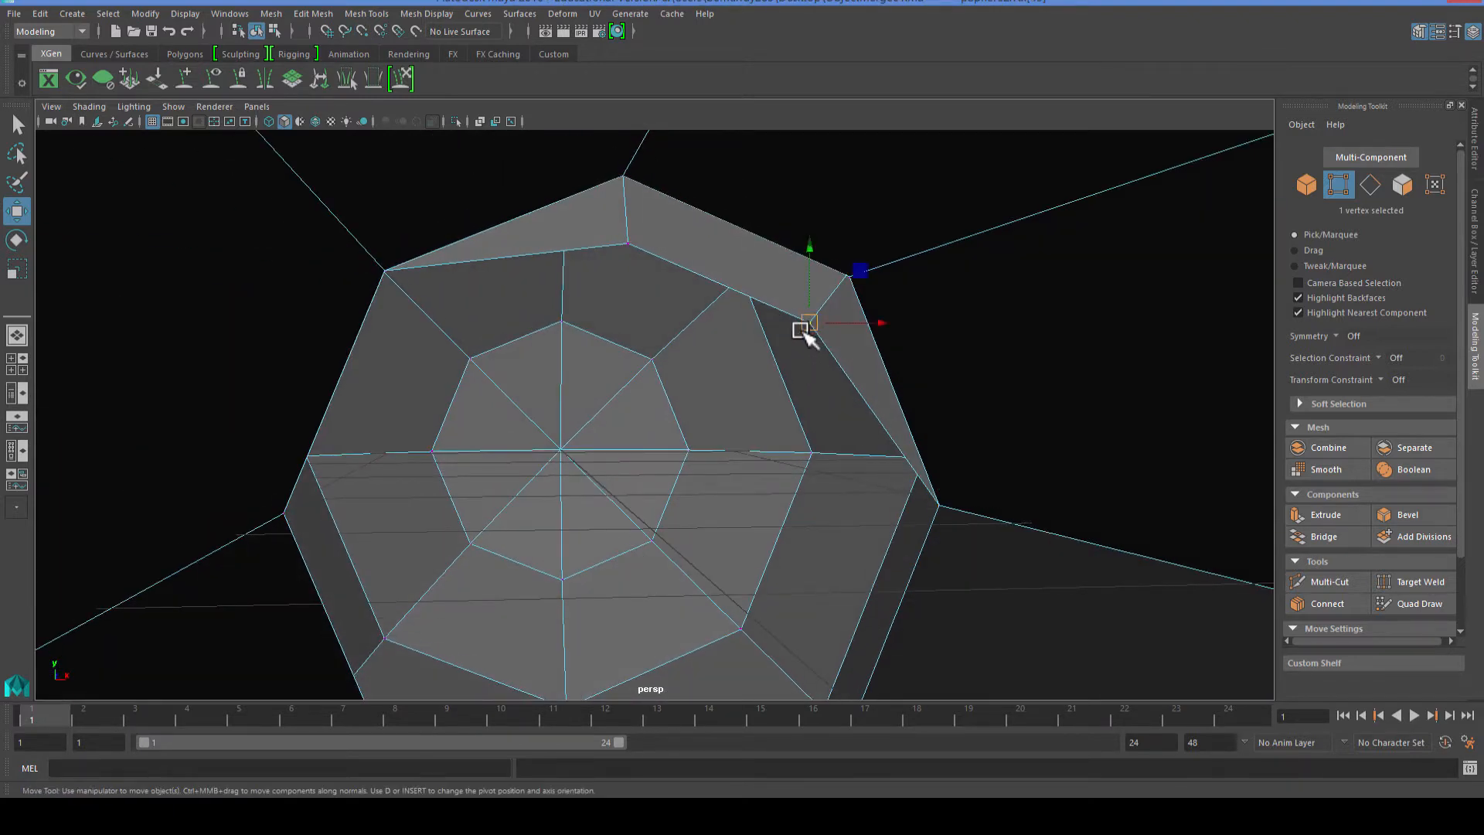
drag(801, 325, 833, 300)
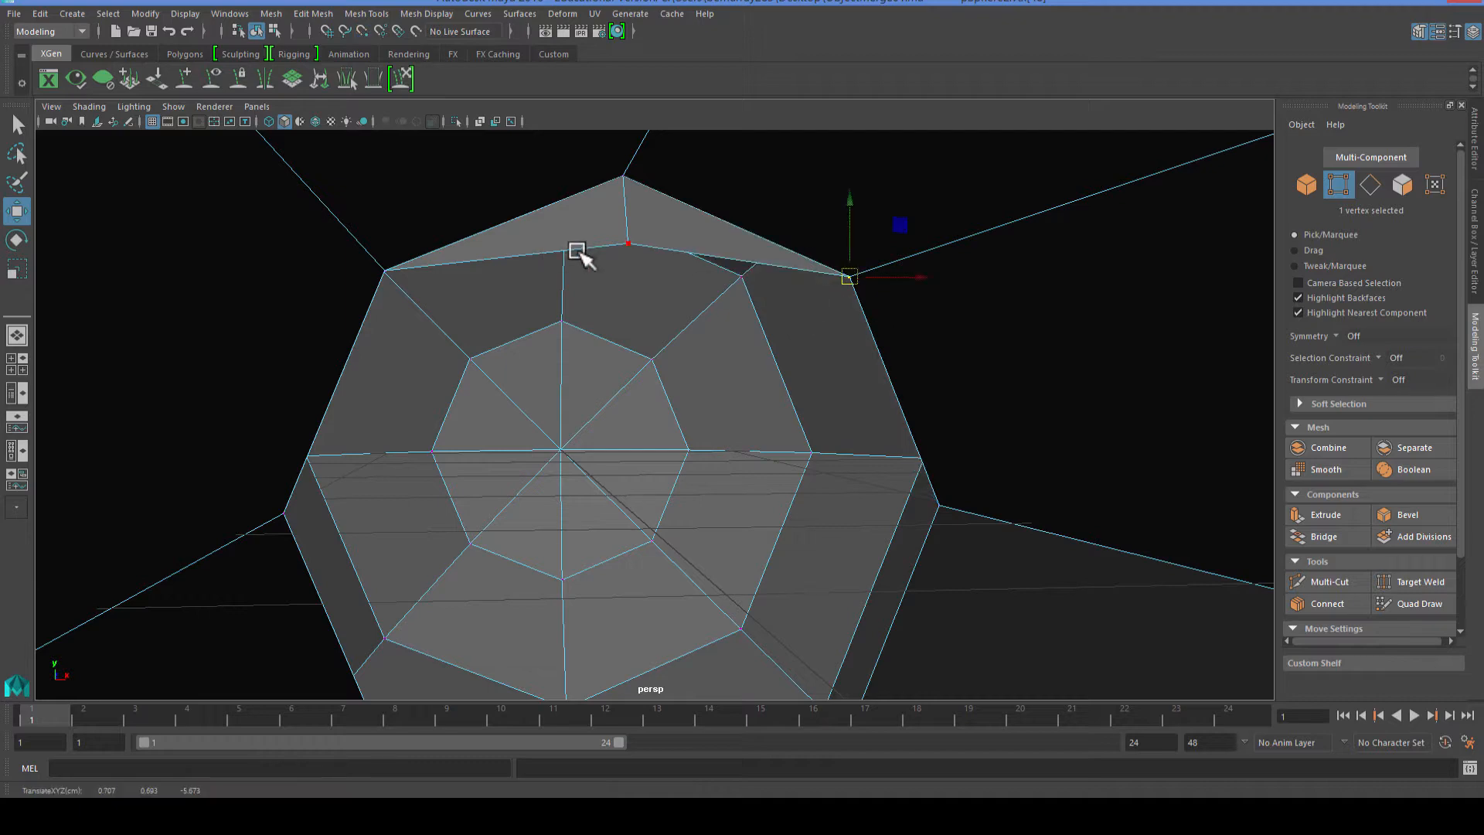
key(v)
drag(633, 243, 629, 179)
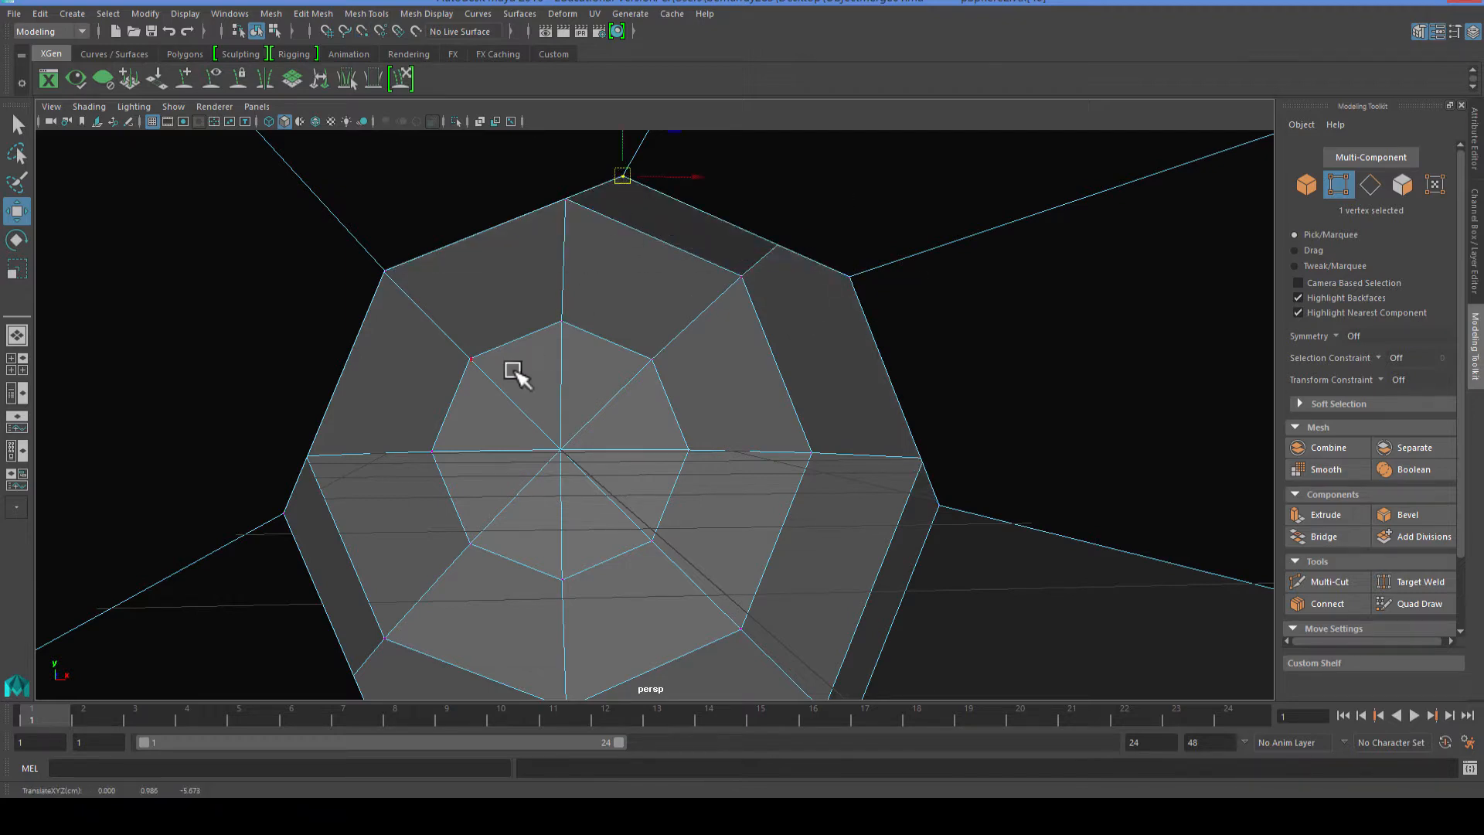
Preview the joined object with smooth mesh display to examine the seam, and return it to the unsmoothed display.
scroll(510, 368, down, 2)
alt+drag(463, 414, 255, 541)
click(470, 259)
scroll(470, 259, down, 2)
right_drag(556, 415, 622, 372)
key(3)
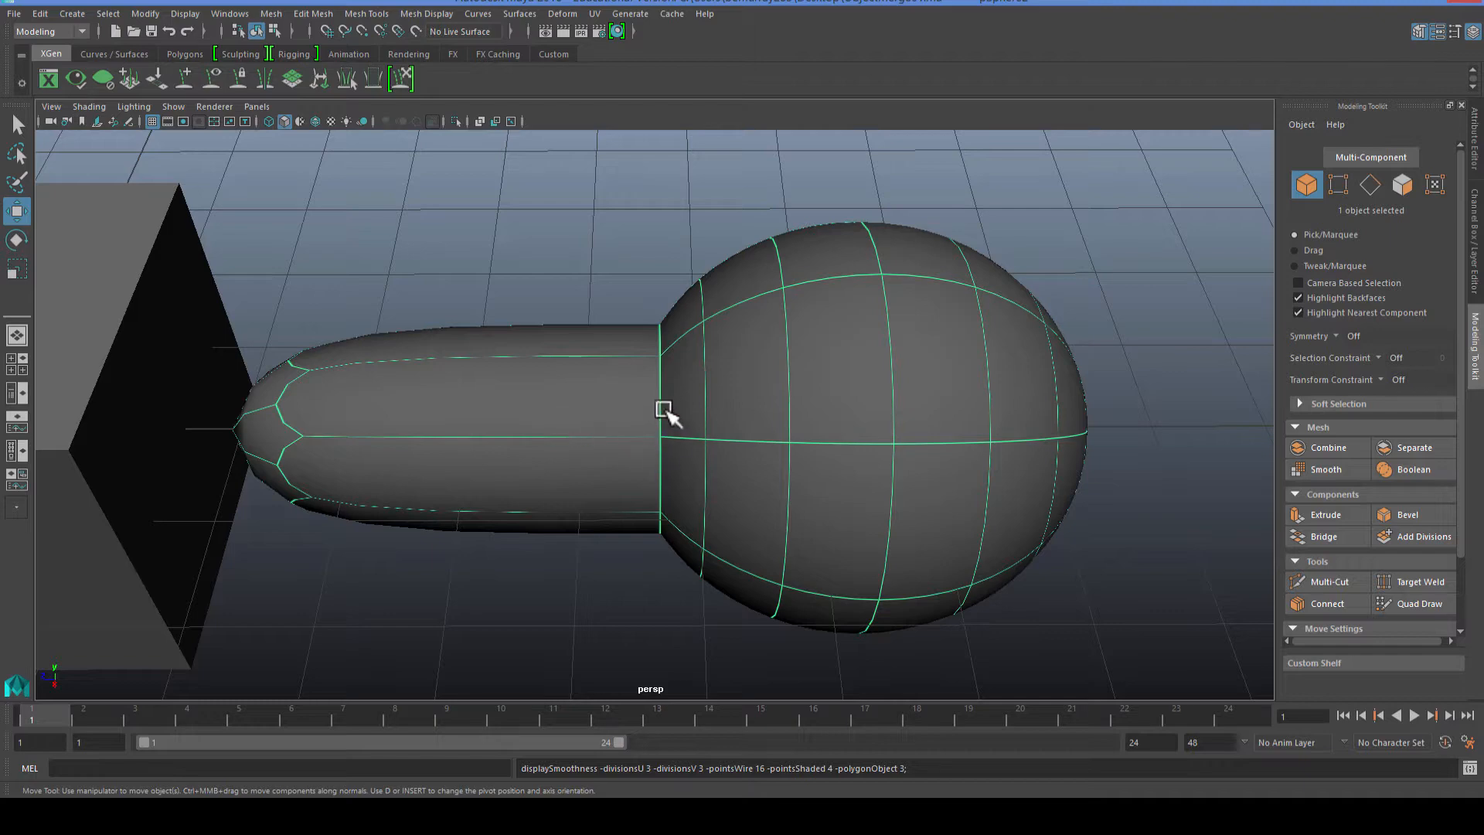
key(1)
key(3)
key(1)
Select all overlapping vertices around the seam between cylinder and sphere and merge them.
scroll(593, 502, up, 4)
alt+drag(596, 497, 647, 429)
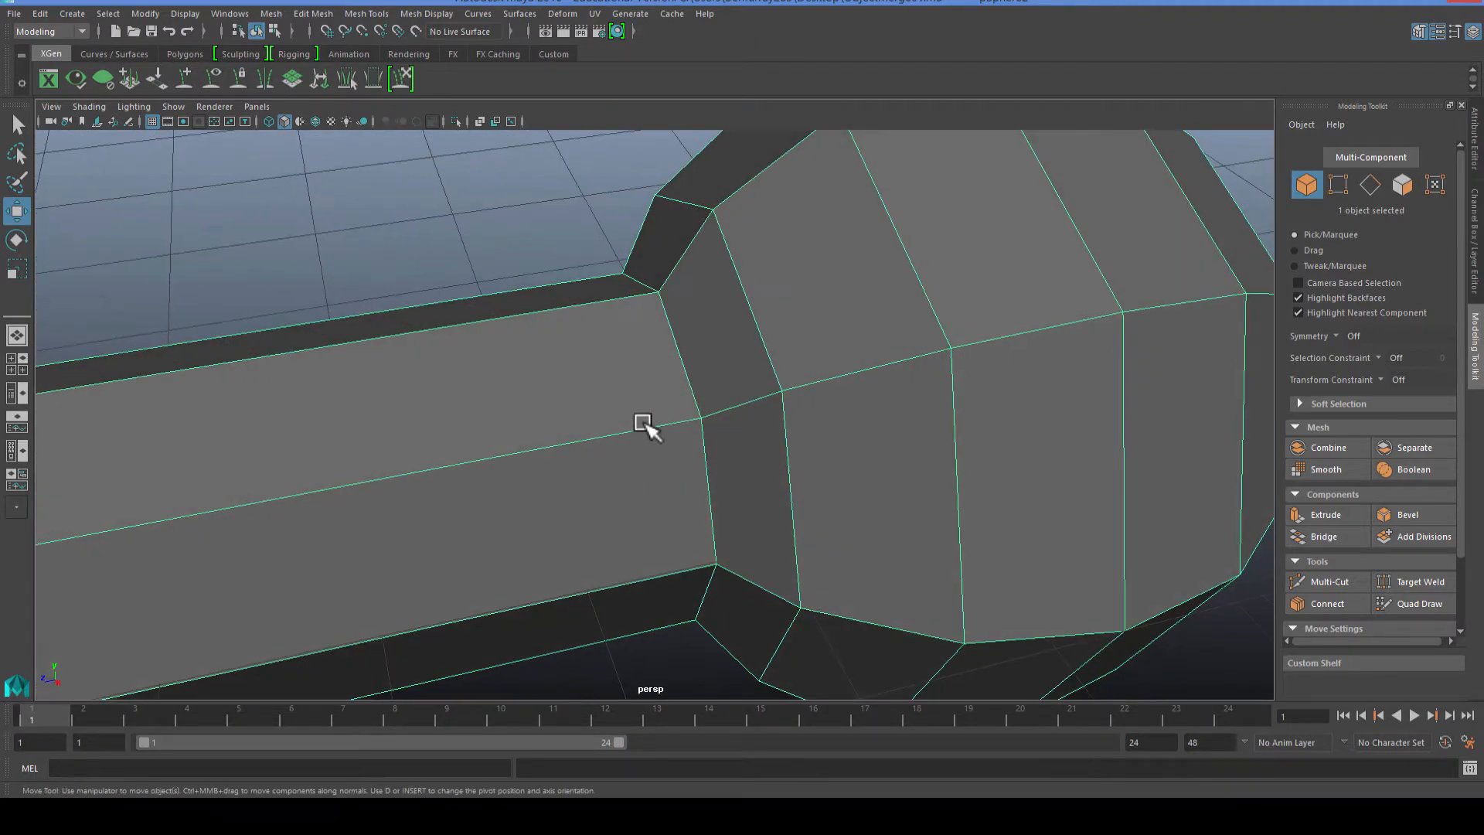
right_drag(641, 387, 636, 335)
alt+drag(722, 531, 680, 483)
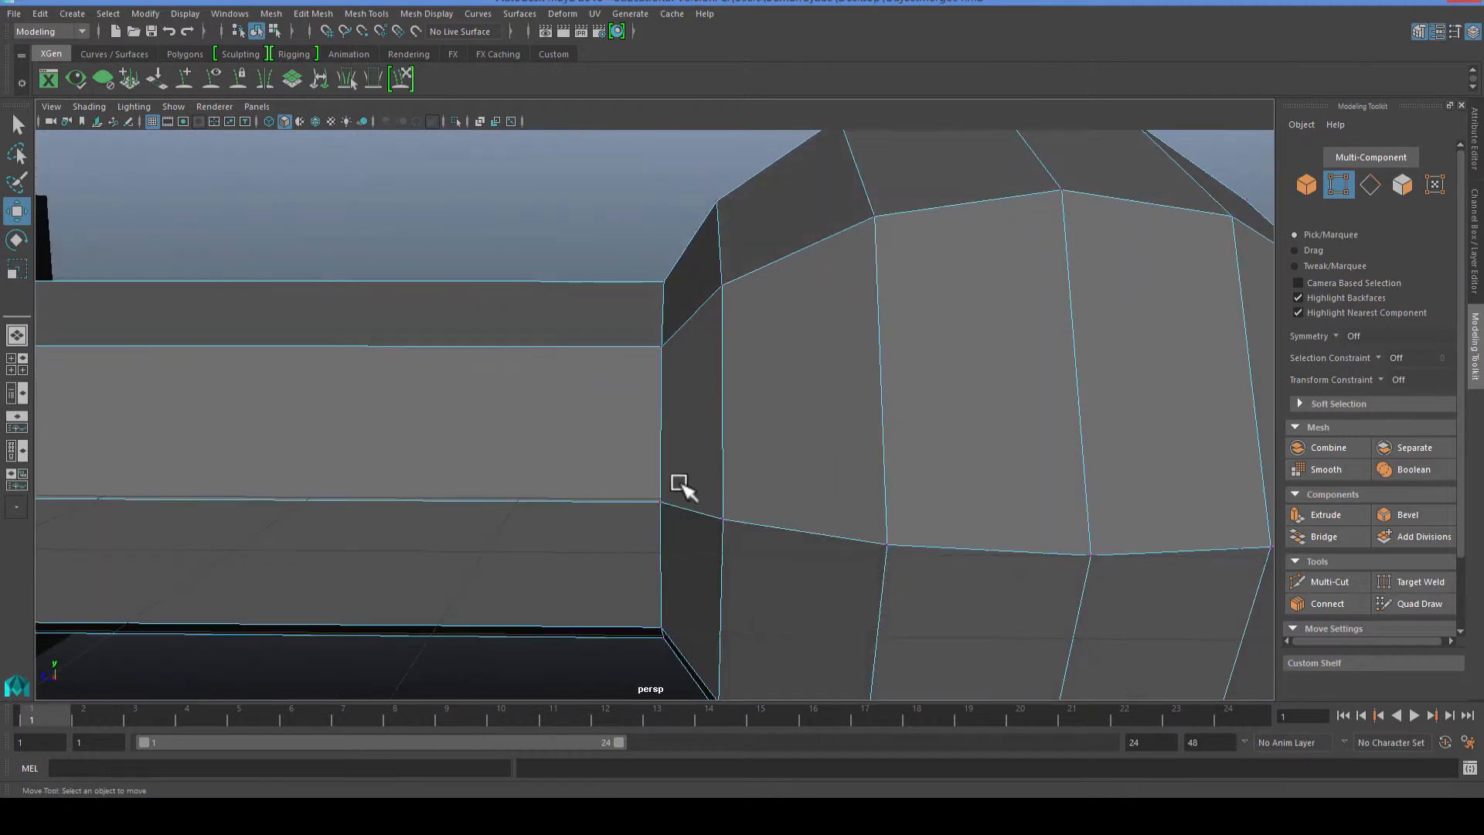
scroll(613, 288, down, 5)
key(4)
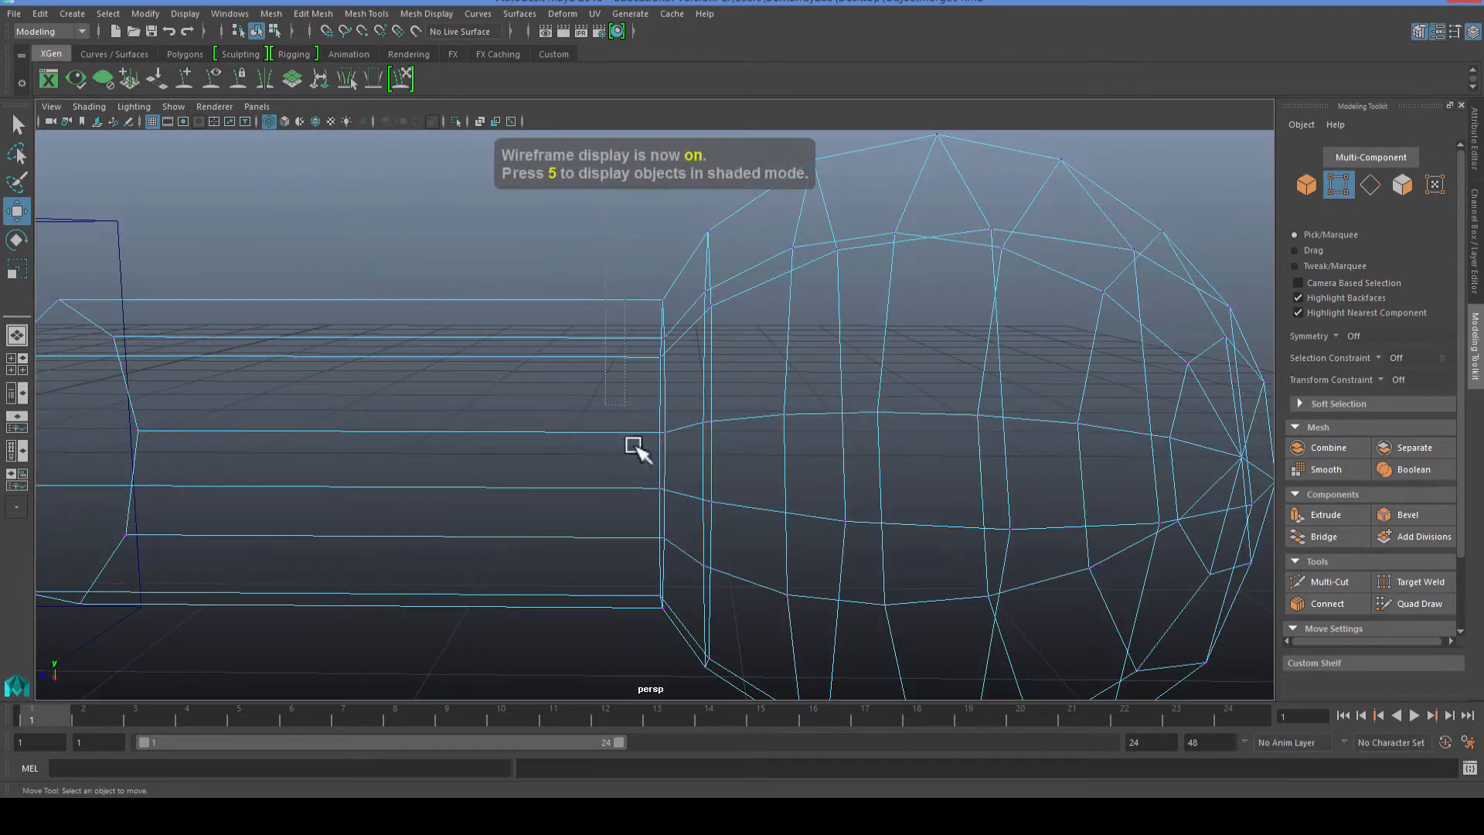
drag(606, 443, 677, 663)
key(5)
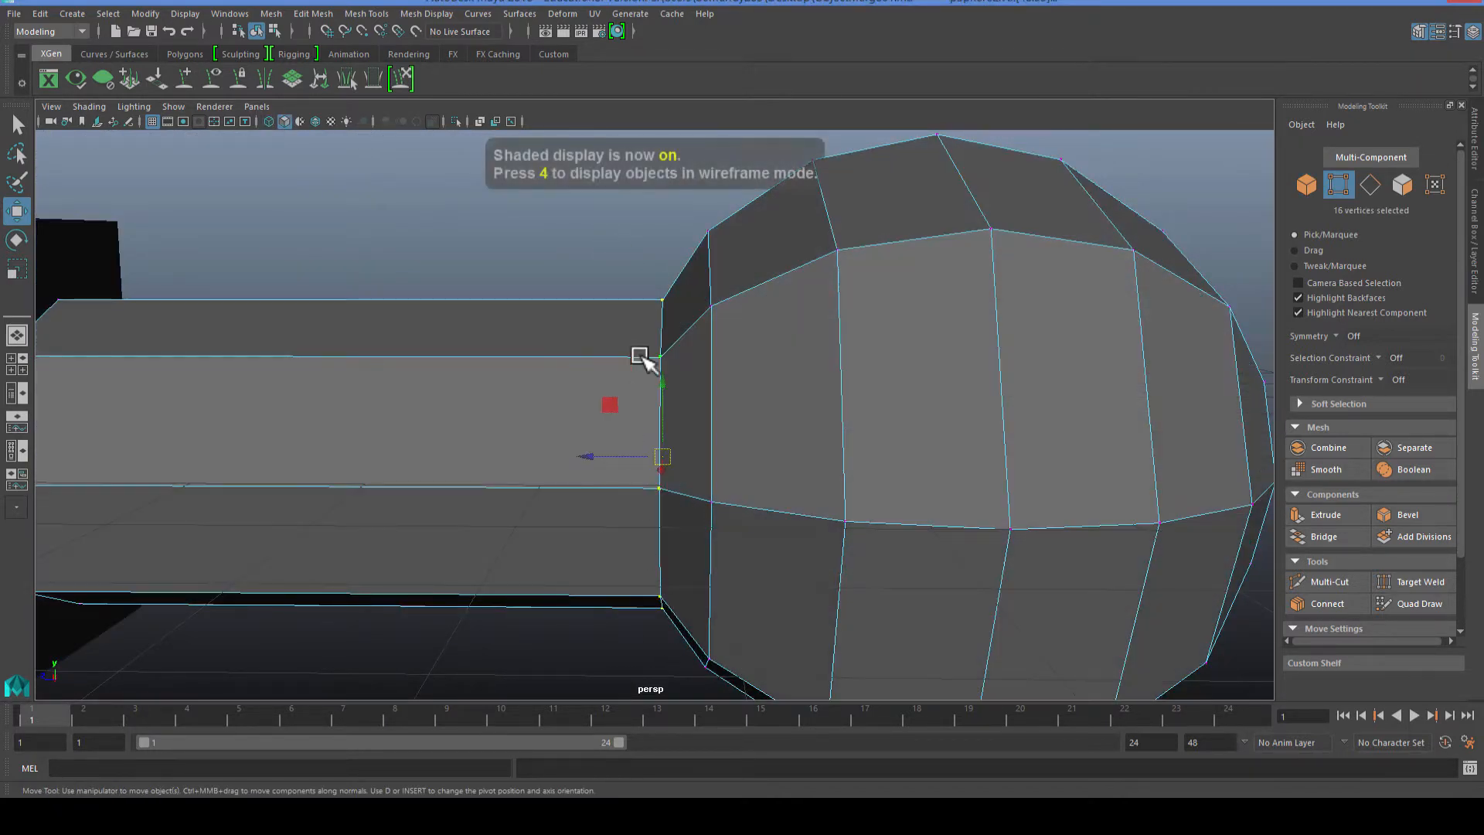
click(184, 54)
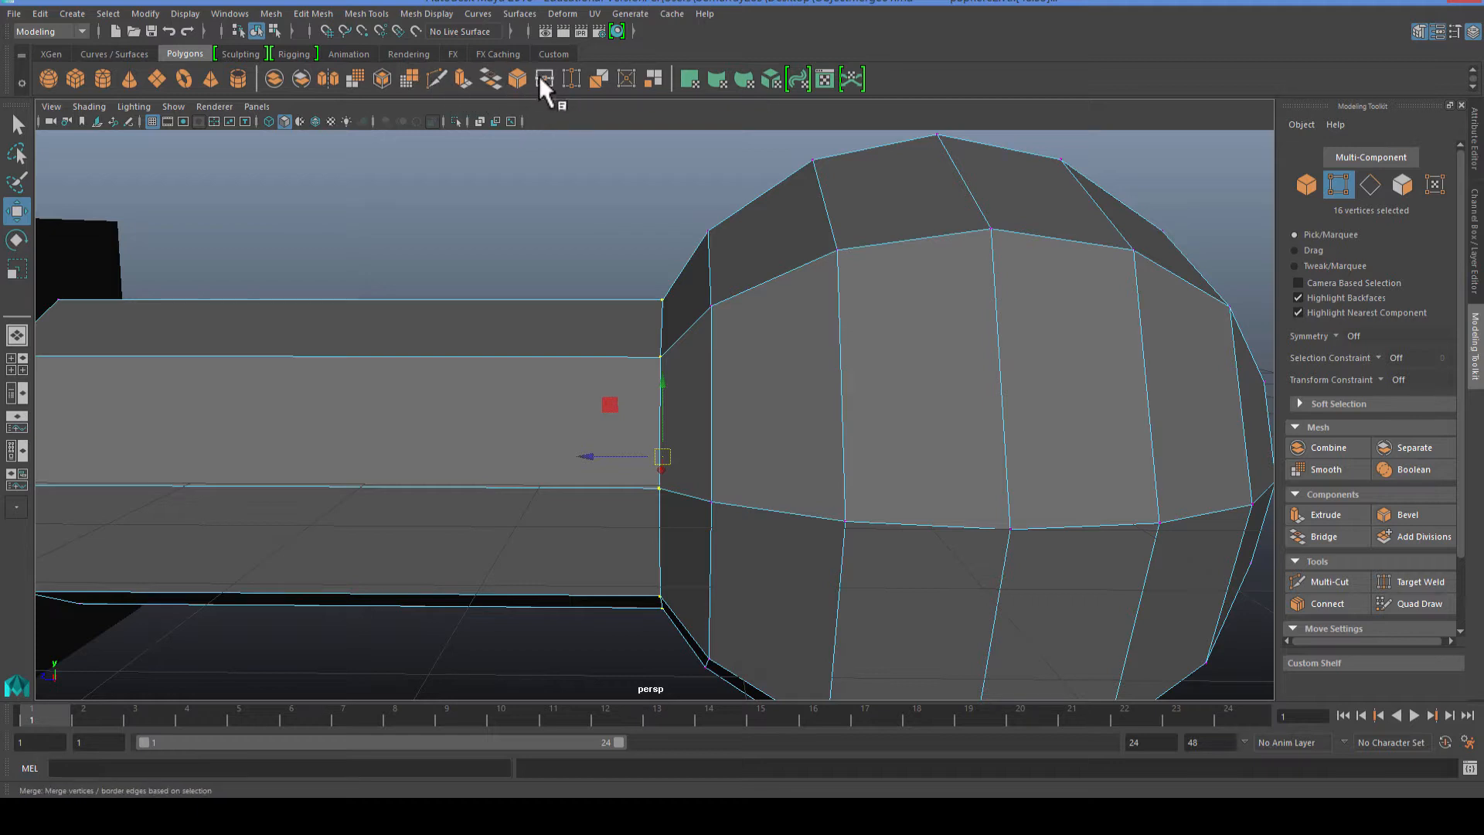
click(544, 79)
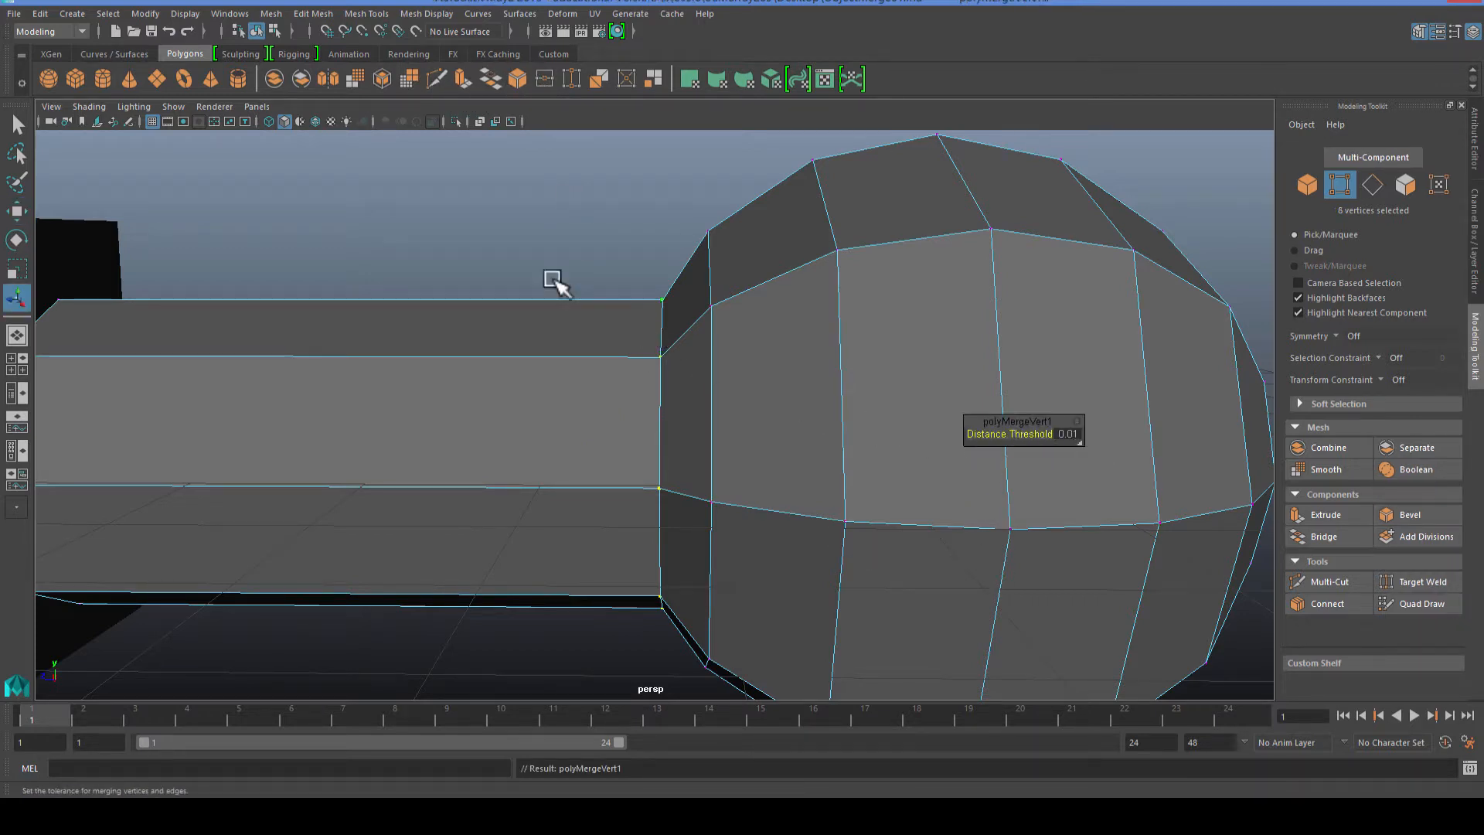
Preview the merged object with smooth mesh display to check the welded seam, and return it to the unsmoothed display.
click(500, 239)
key(3)
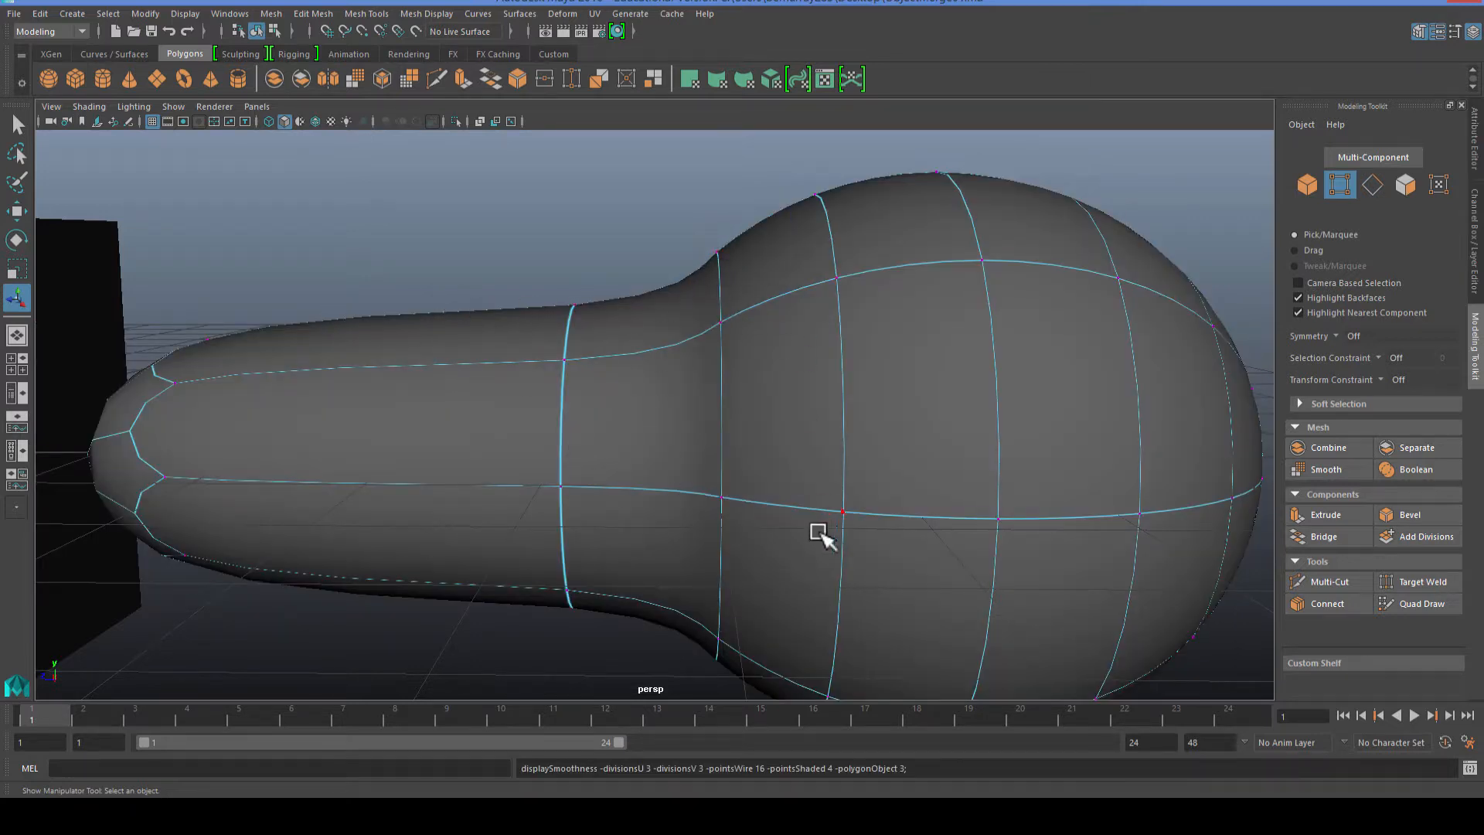
key(1)
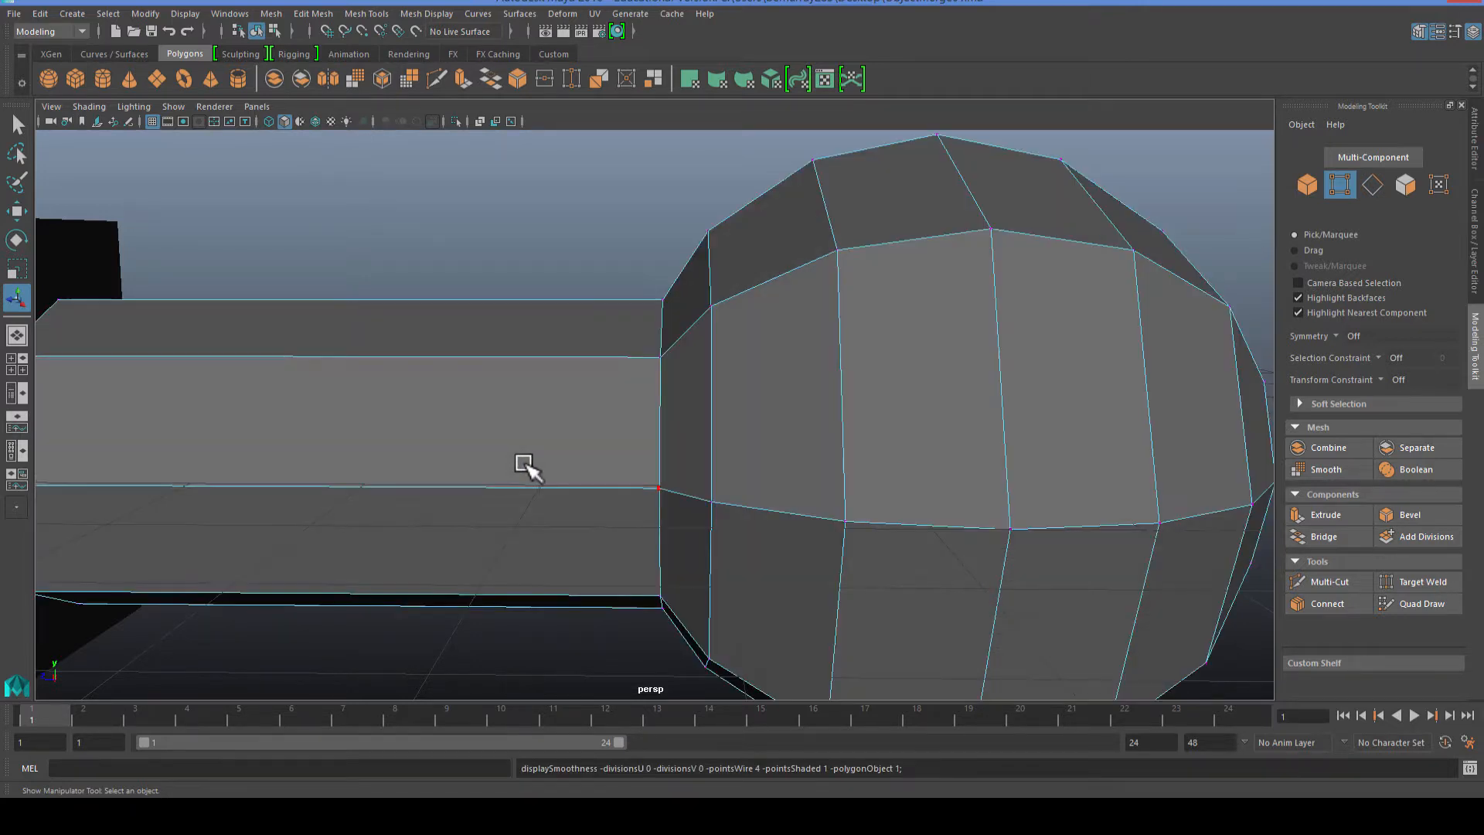
Combine the joined sphere-and-cylinder object with the neighbouring cube into a single mesh.
alt+drag(551, 460, 656, 553)
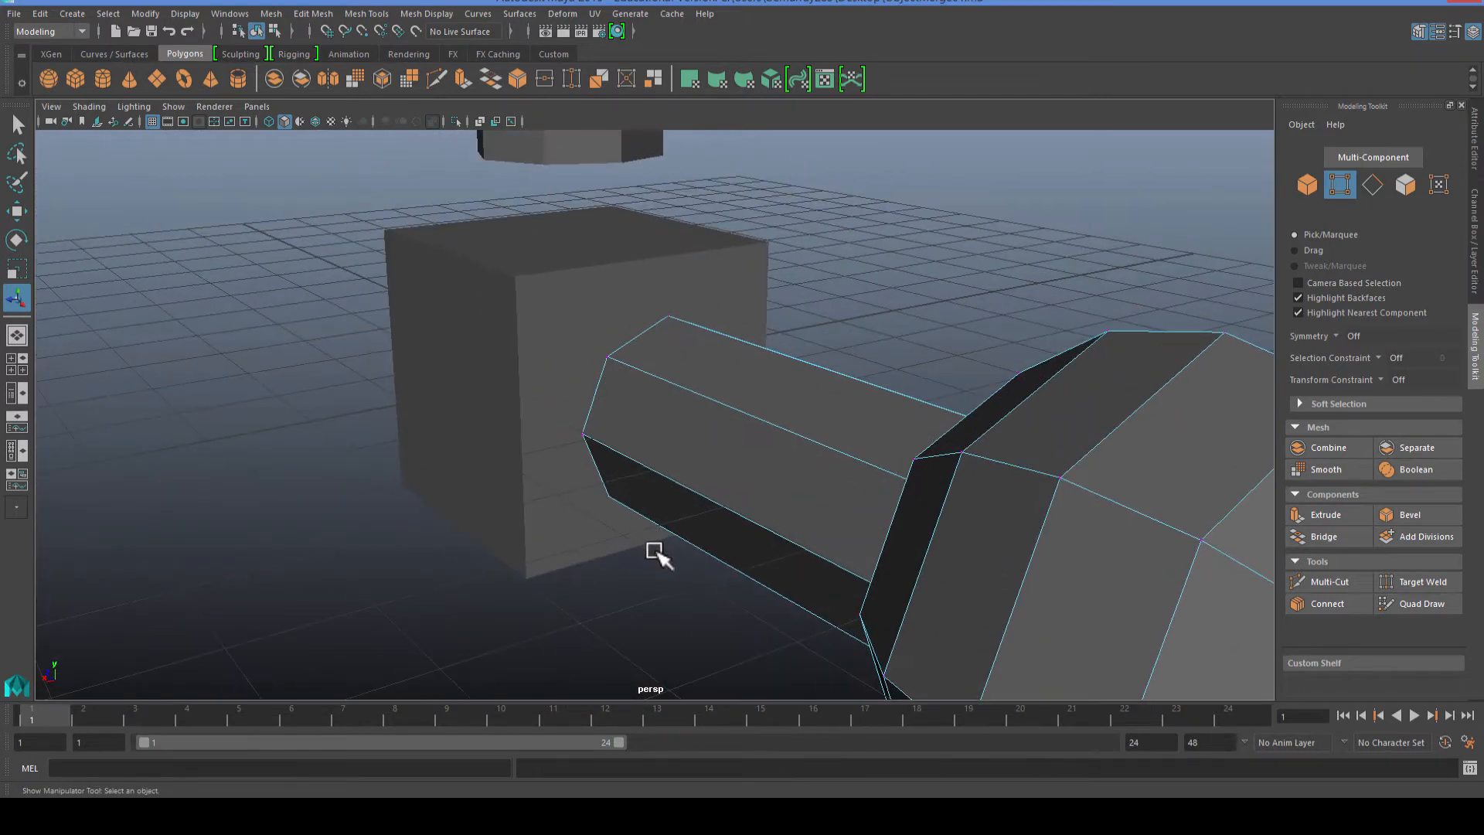
right_drag(818, 381, 891, 358)
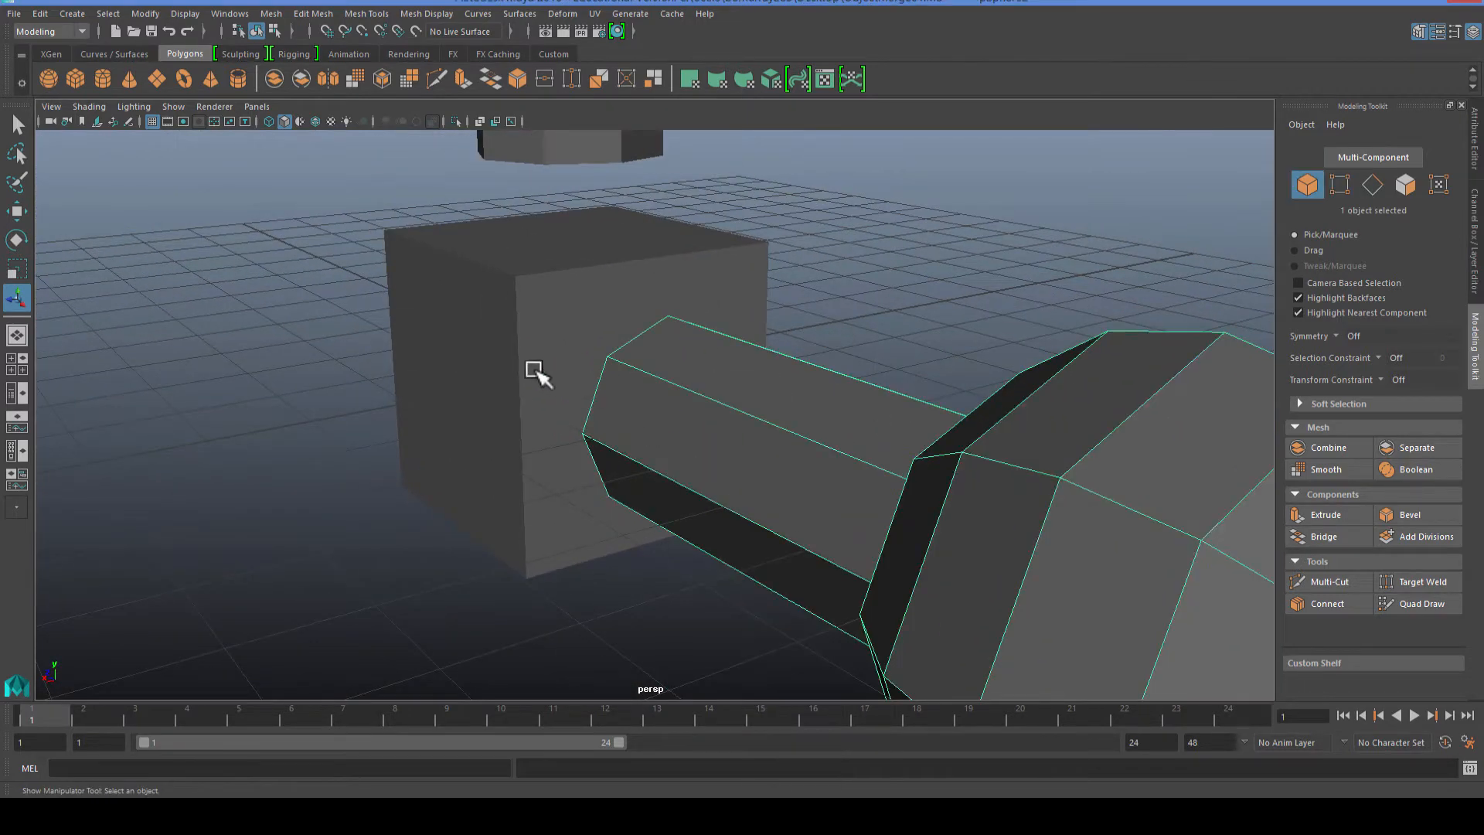
shift+click(536, 371)
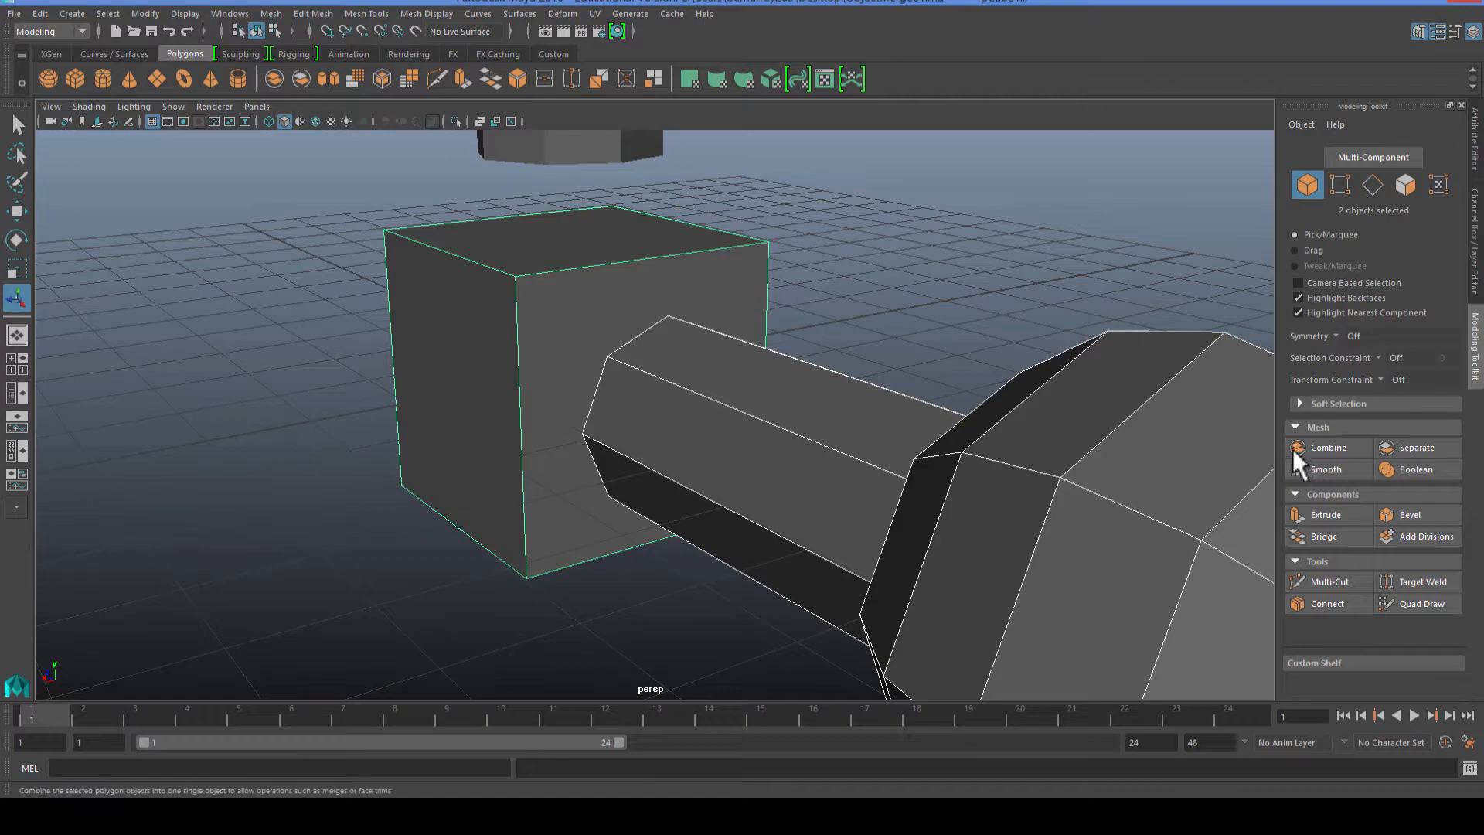
click(1323, 448)
Cut two diagonal edges between opposite corners of the cube face that faces the cylinder, using Multi-Cut.
alt+drag(765, 471, 583, 454)
right_drag(550, 396, 557, 433)
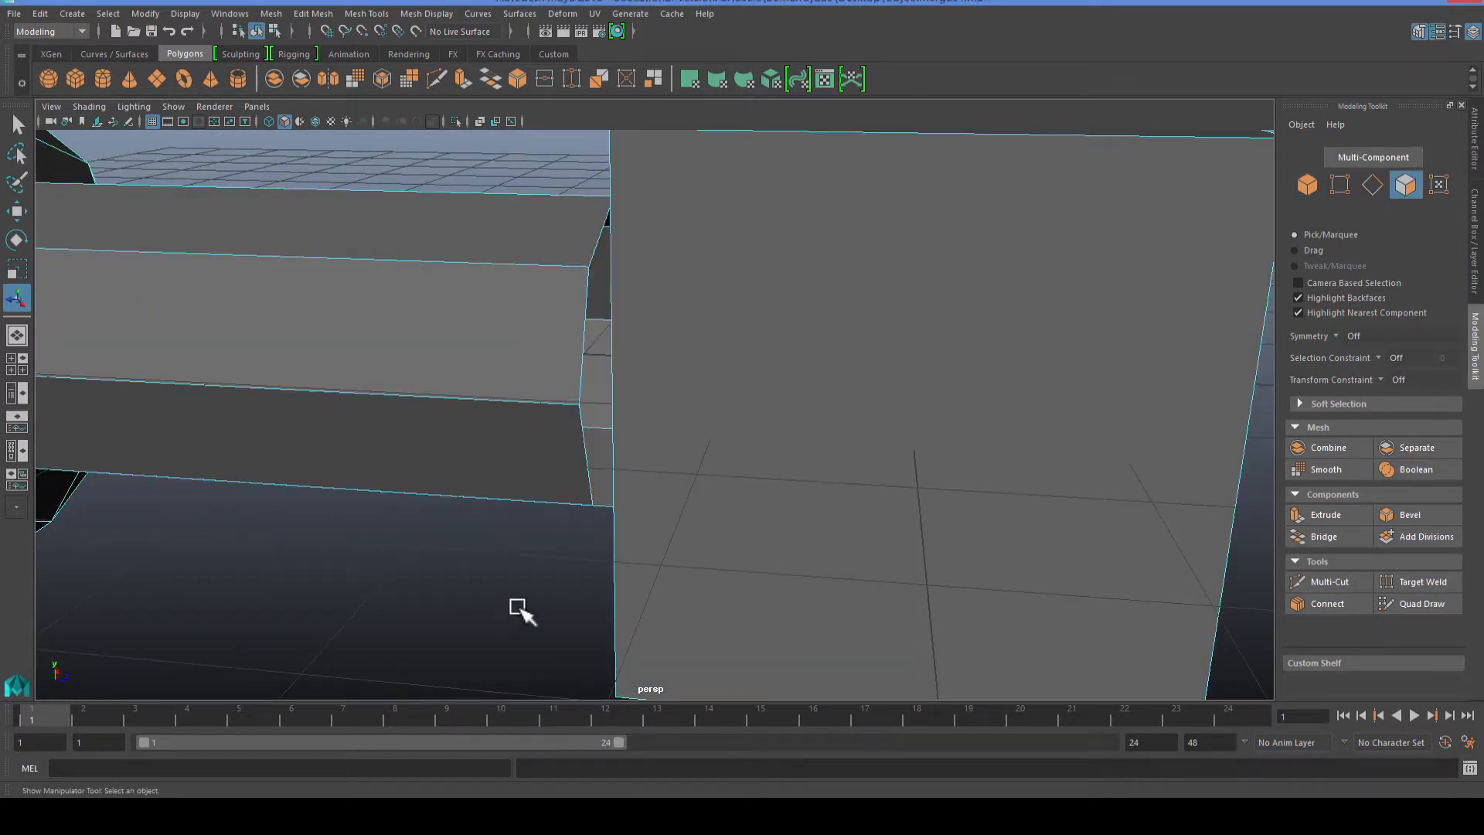
alt+drag(520, 609, 755, 513)
alt+middle_drag(755, 513, 664, 490)
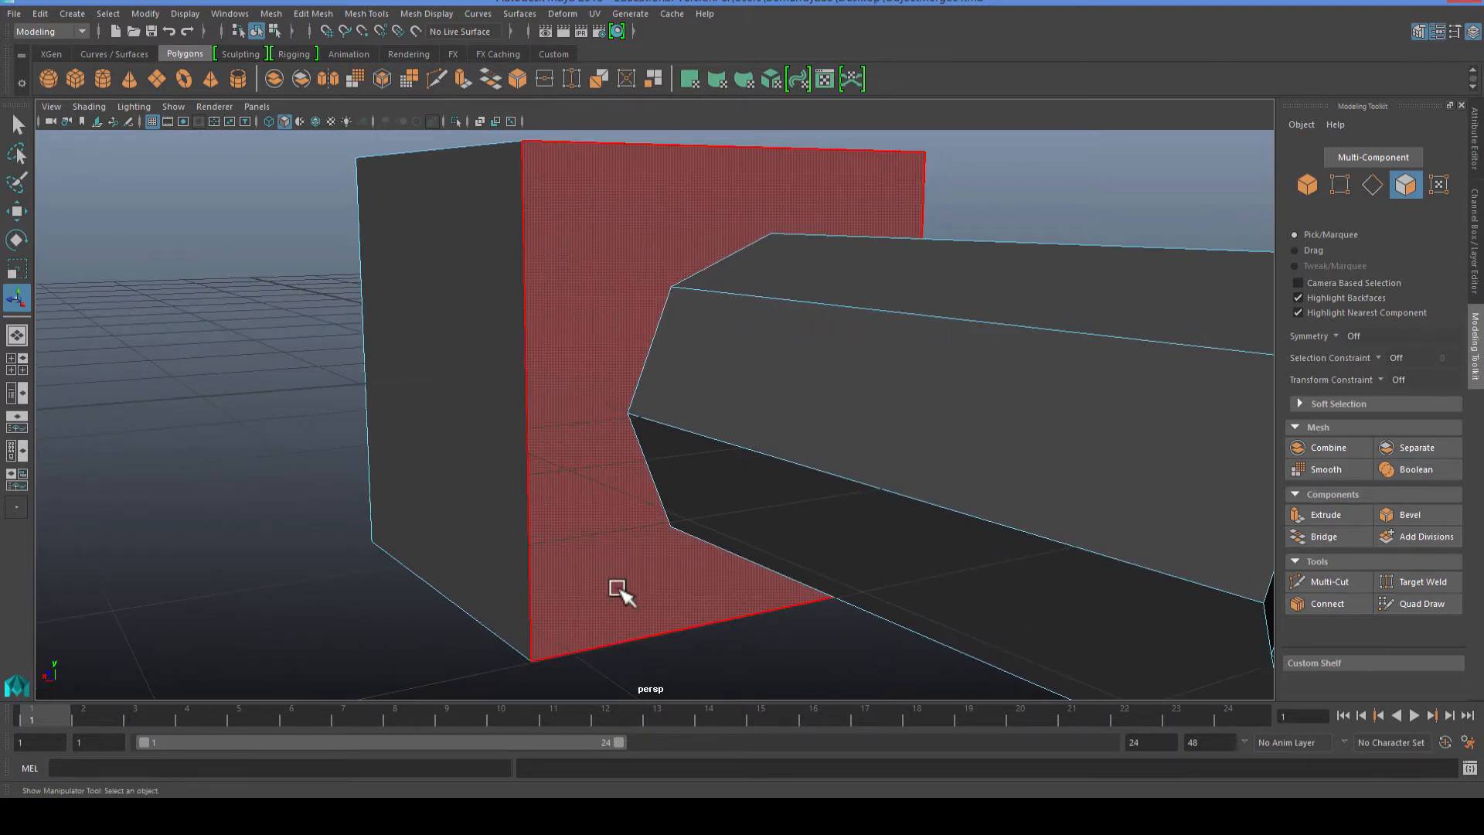
click(1330, 582)
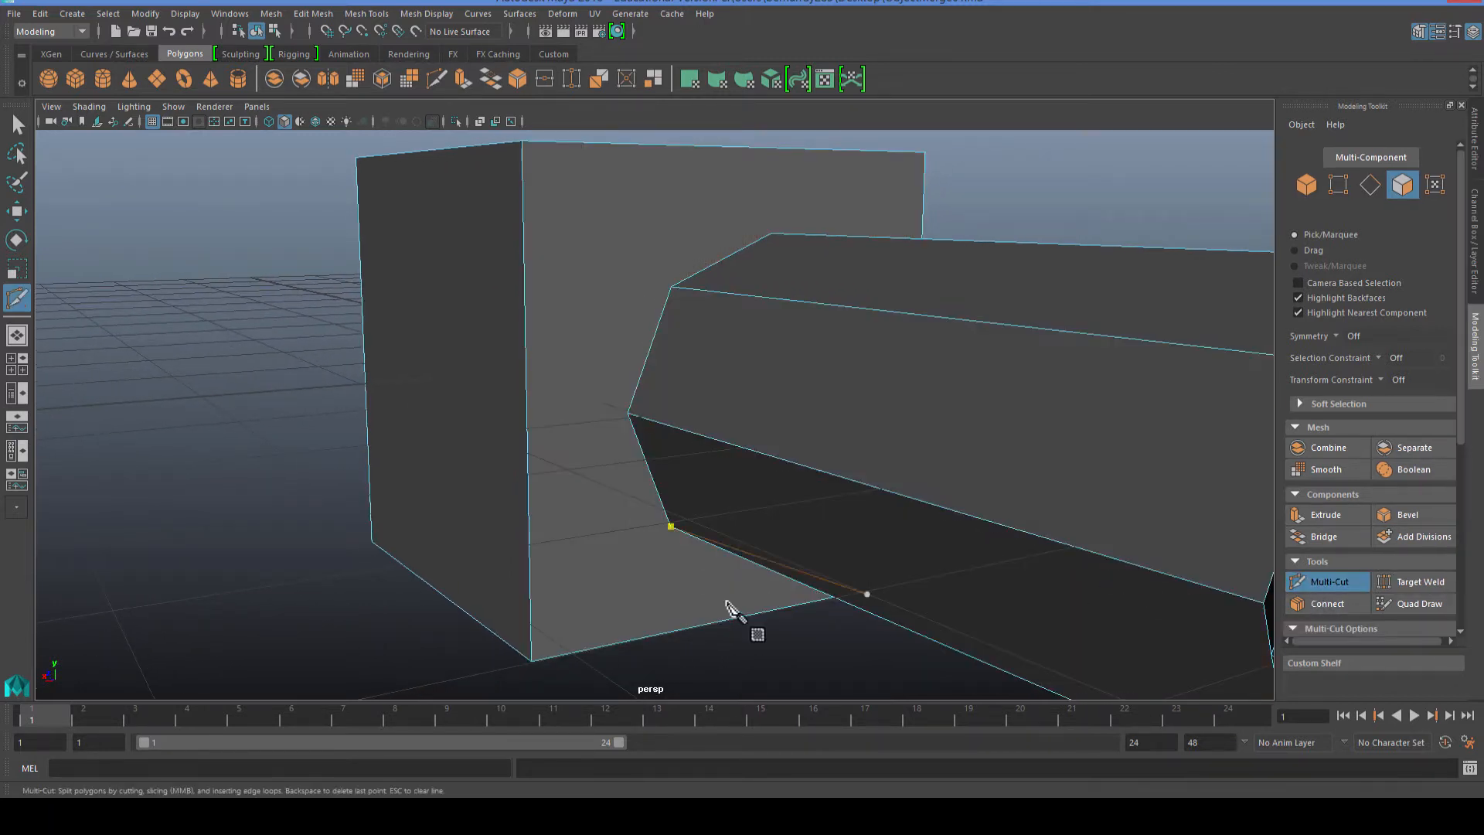
click(546, 653)
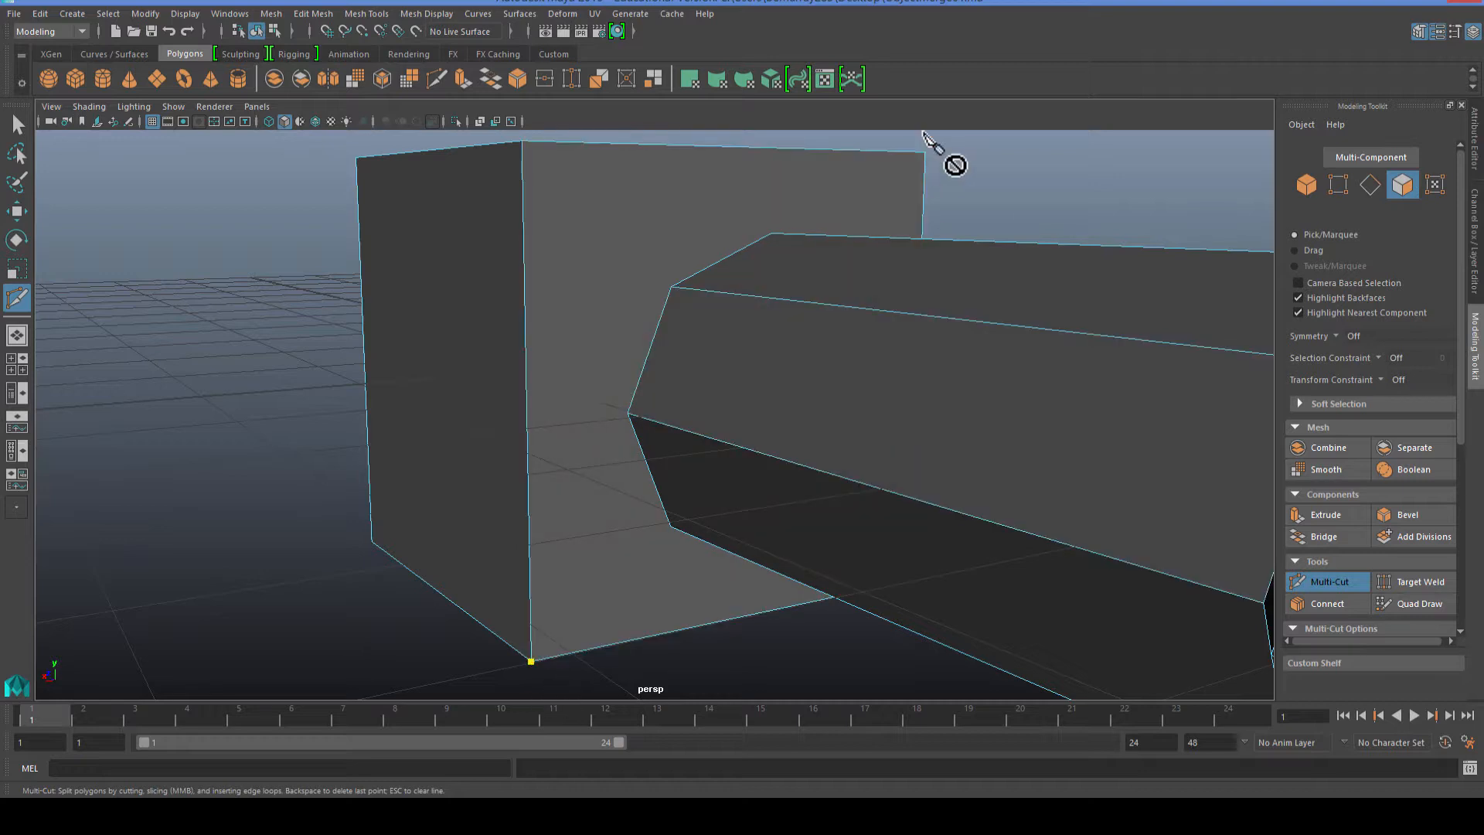
key(Escape)
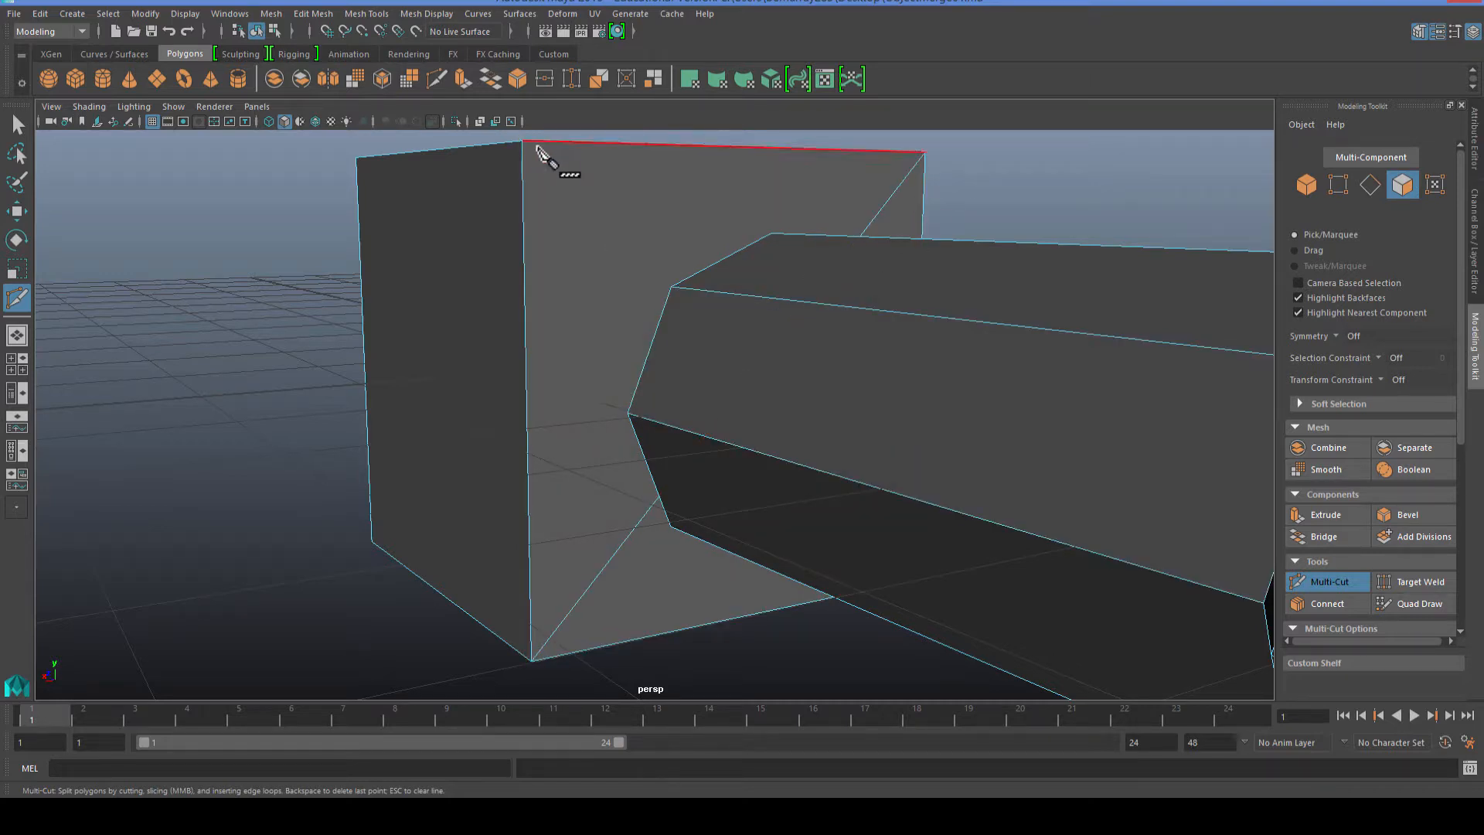
click(529, 150)
alt+drag(528, 150, 675, 450)
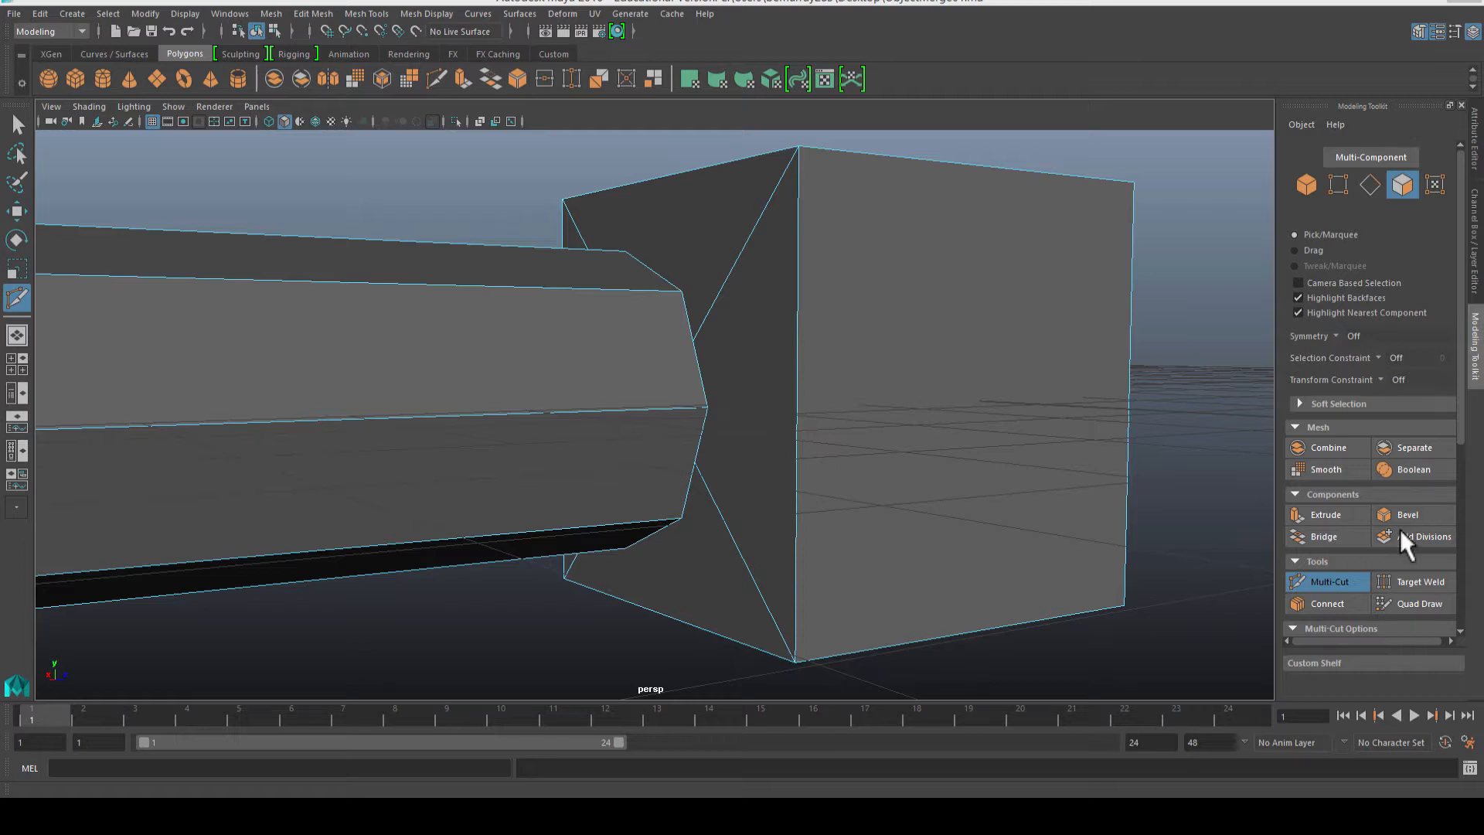
Cut a horizontal and a vertical edge across the same cube face, snapping each cut to the midpoints of the face's border edges.
click(983, 11)
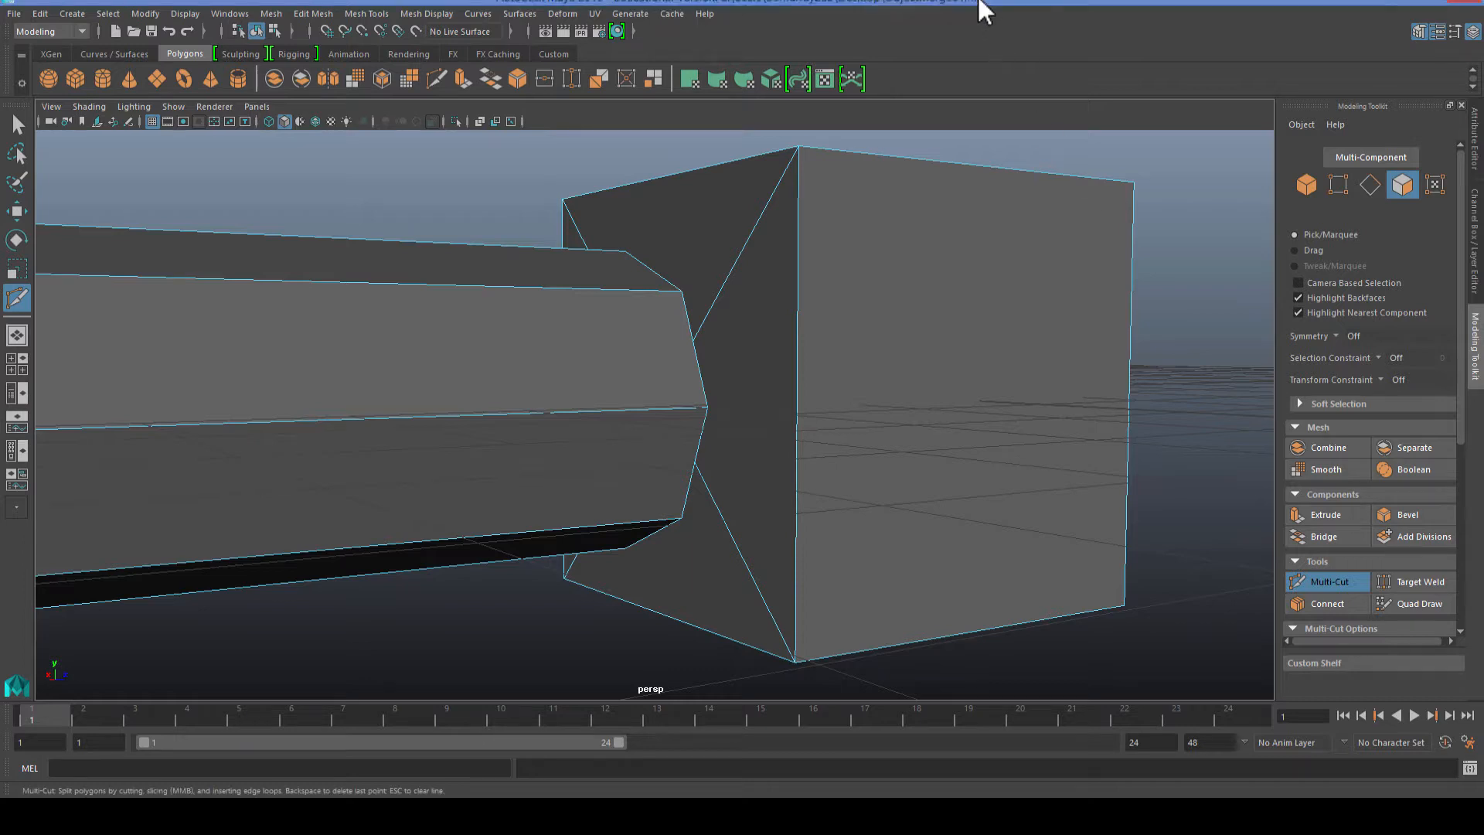
key(Escape)
shift+click(798, 416)
alt+drag(799, 416, 735, 470)
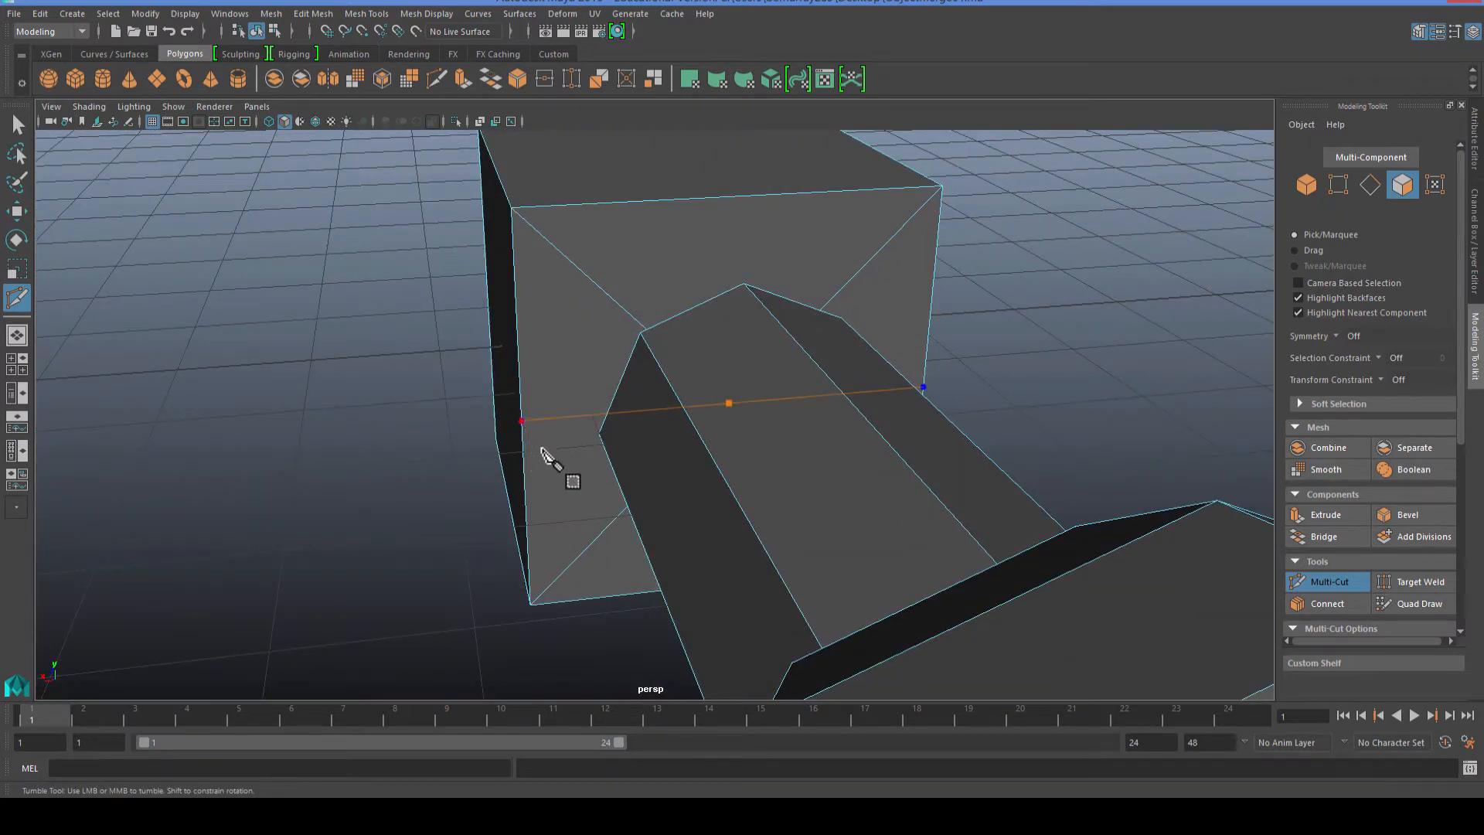
key(Return)
shift+click(724, 204)
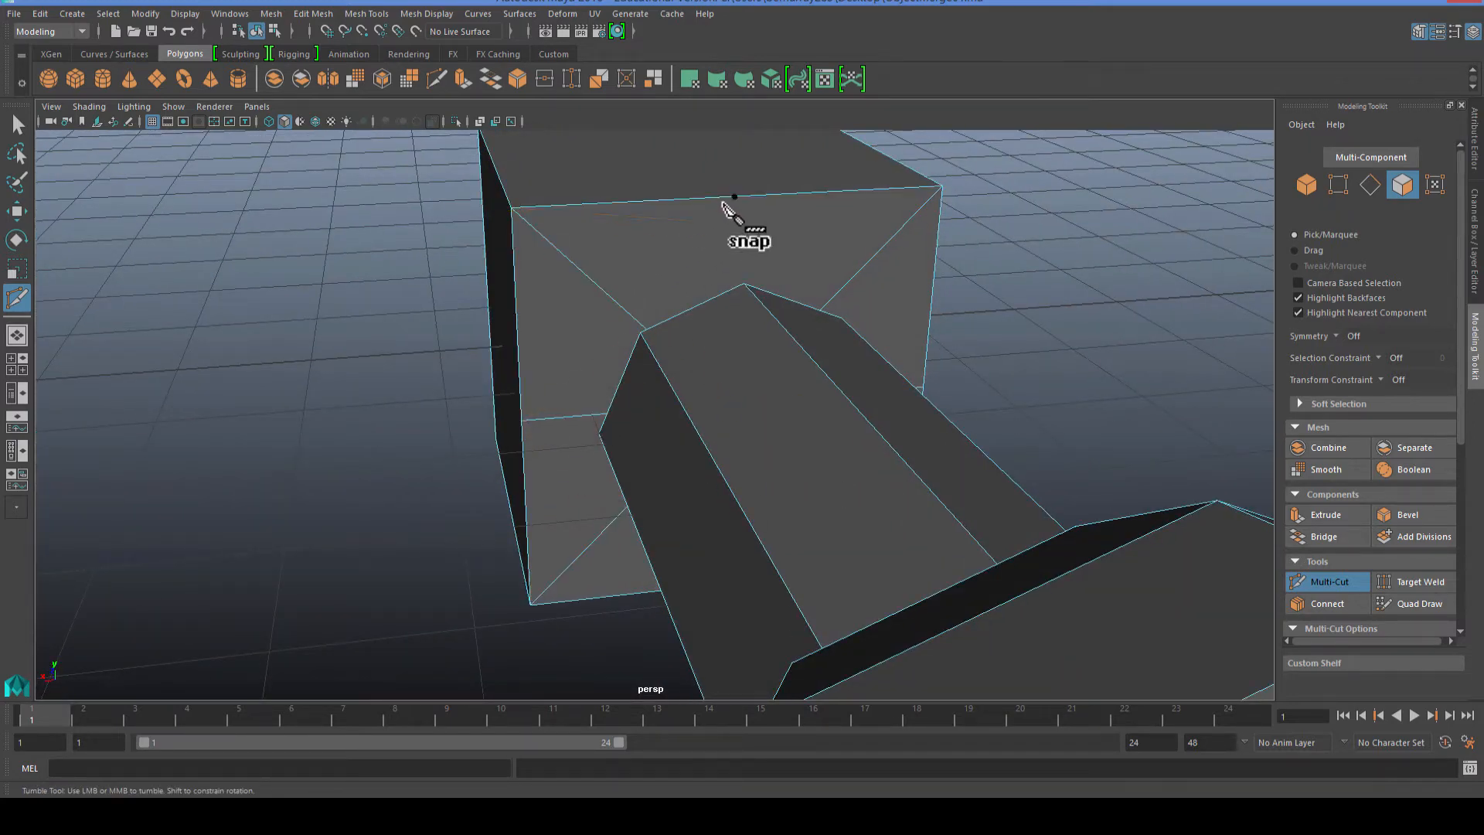
alt+drag(723, 206, 735, 322)
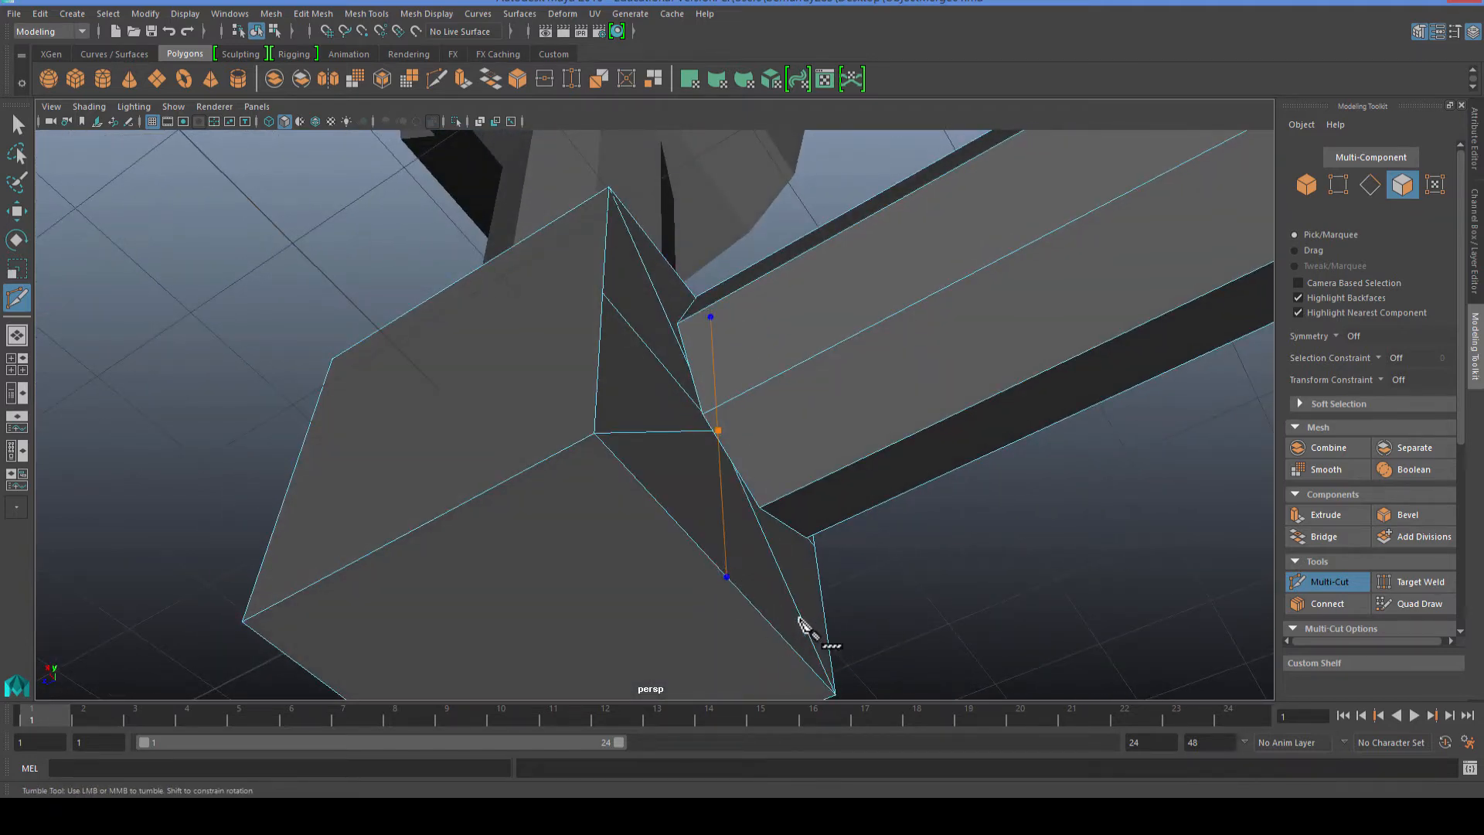
alt+drag(698, 536, 563, 496)
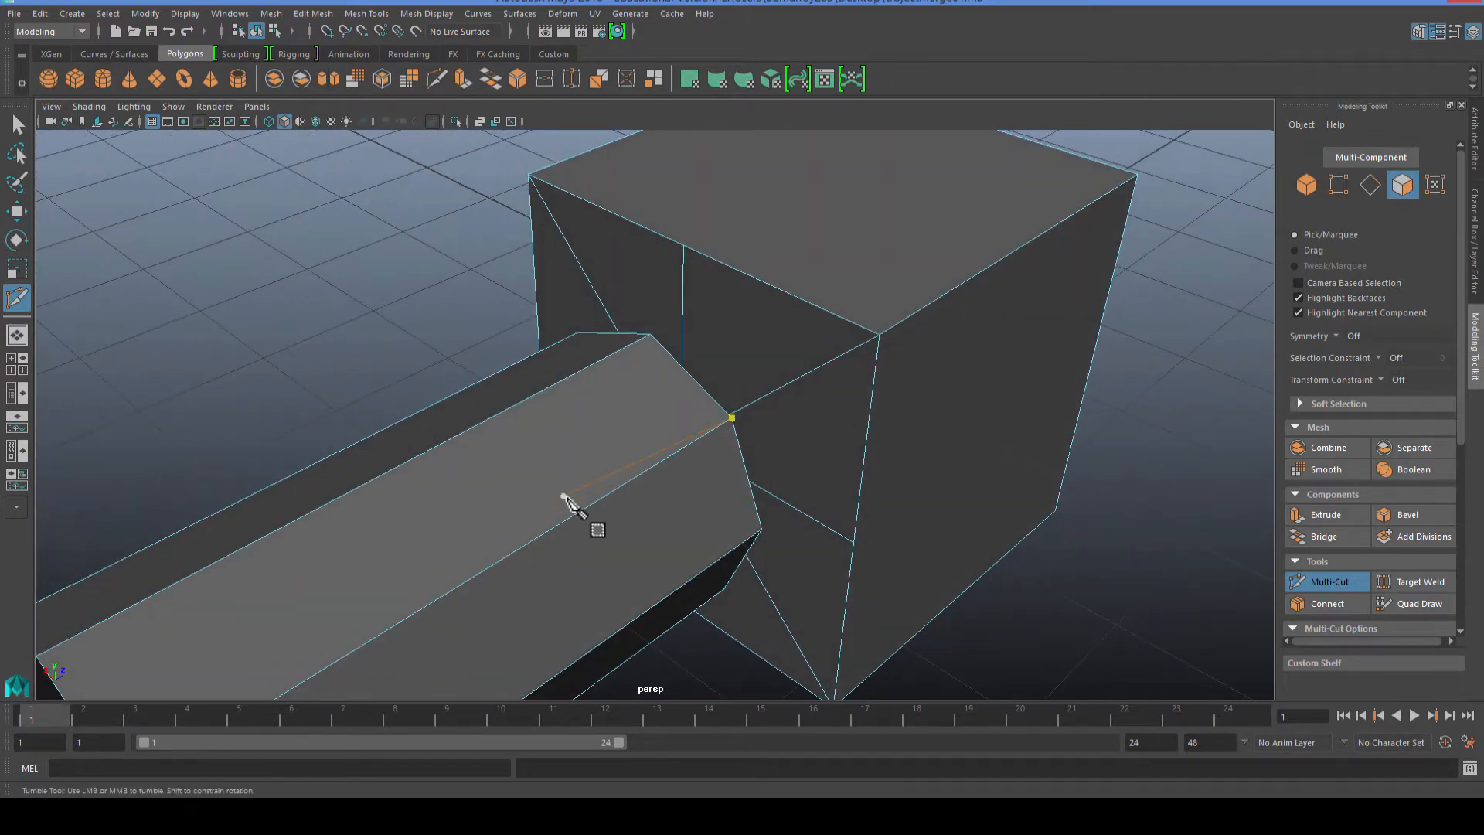
key(q)
Select the edge loop at the cylinder's open end and move it along the cylinder's axis to meet the cube's face.
right_drag(672, 478, 661, 340)
alt+drag(754, 514, 632, 481)
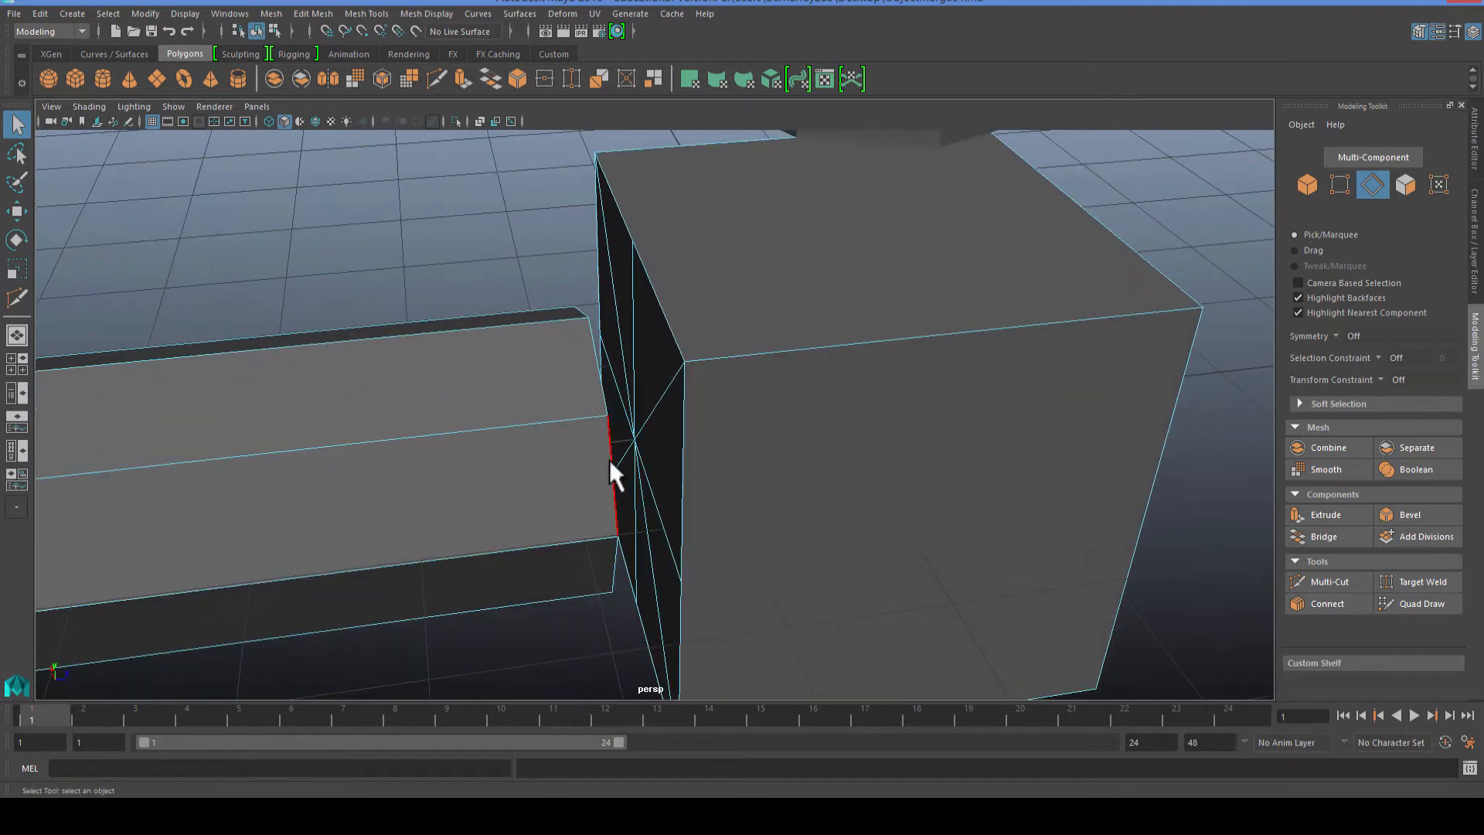
double_click(611, 462)
key(w)
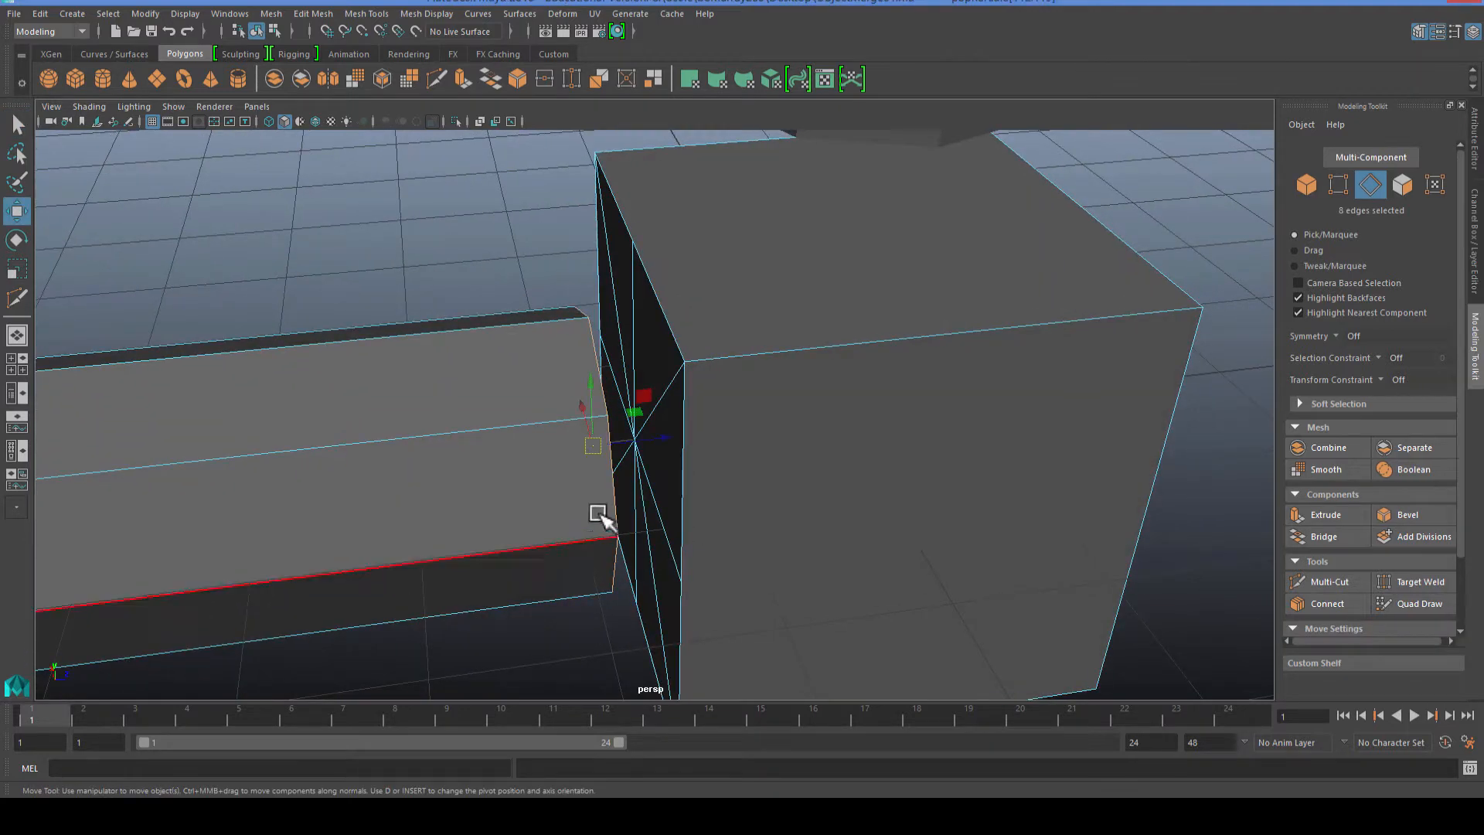
drag(623, 442, 640, 440)
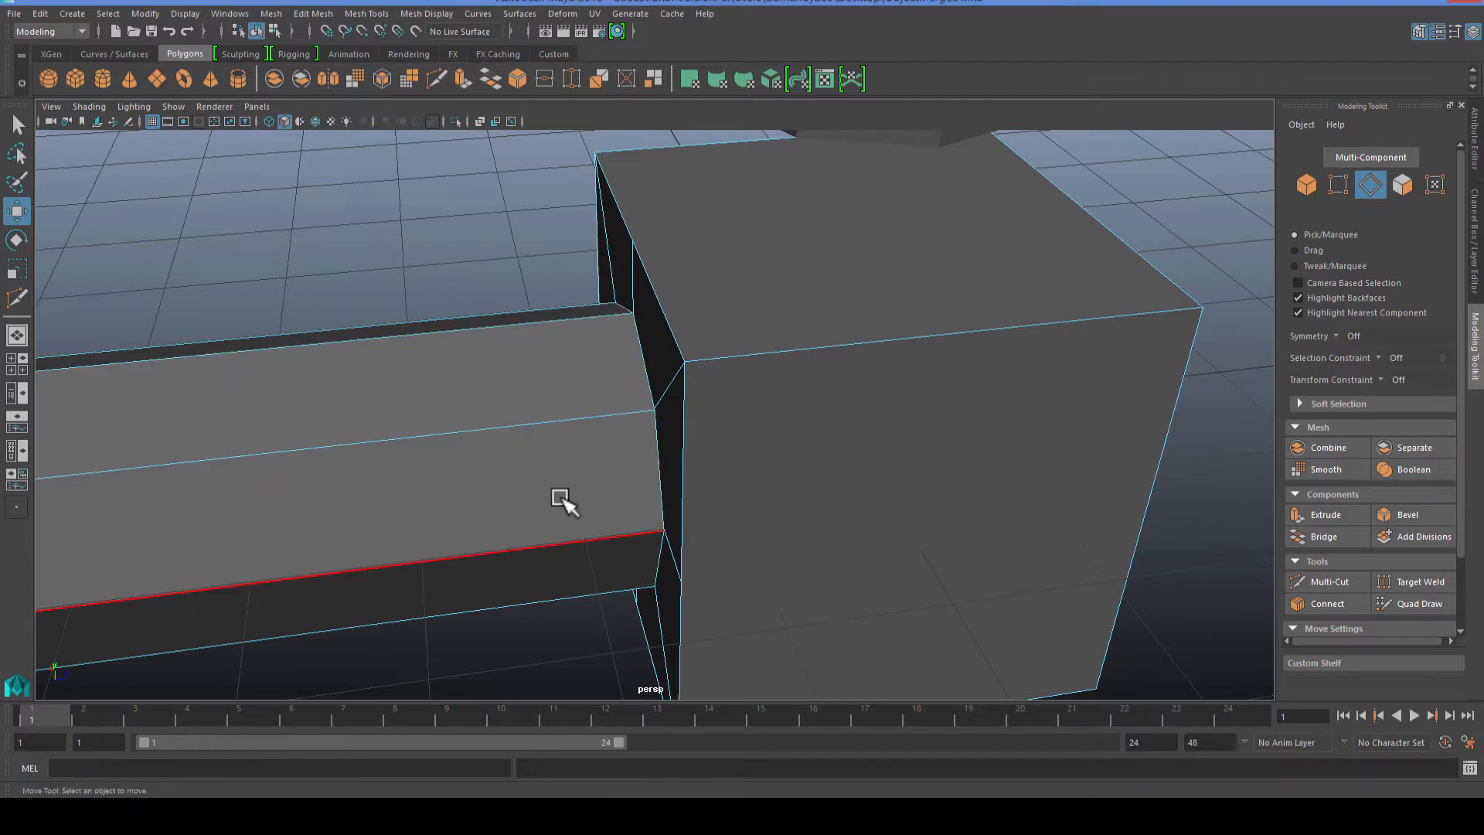
key(space)
scroll(784, 553, down, 5)
scroll(804, 571, up, 6)
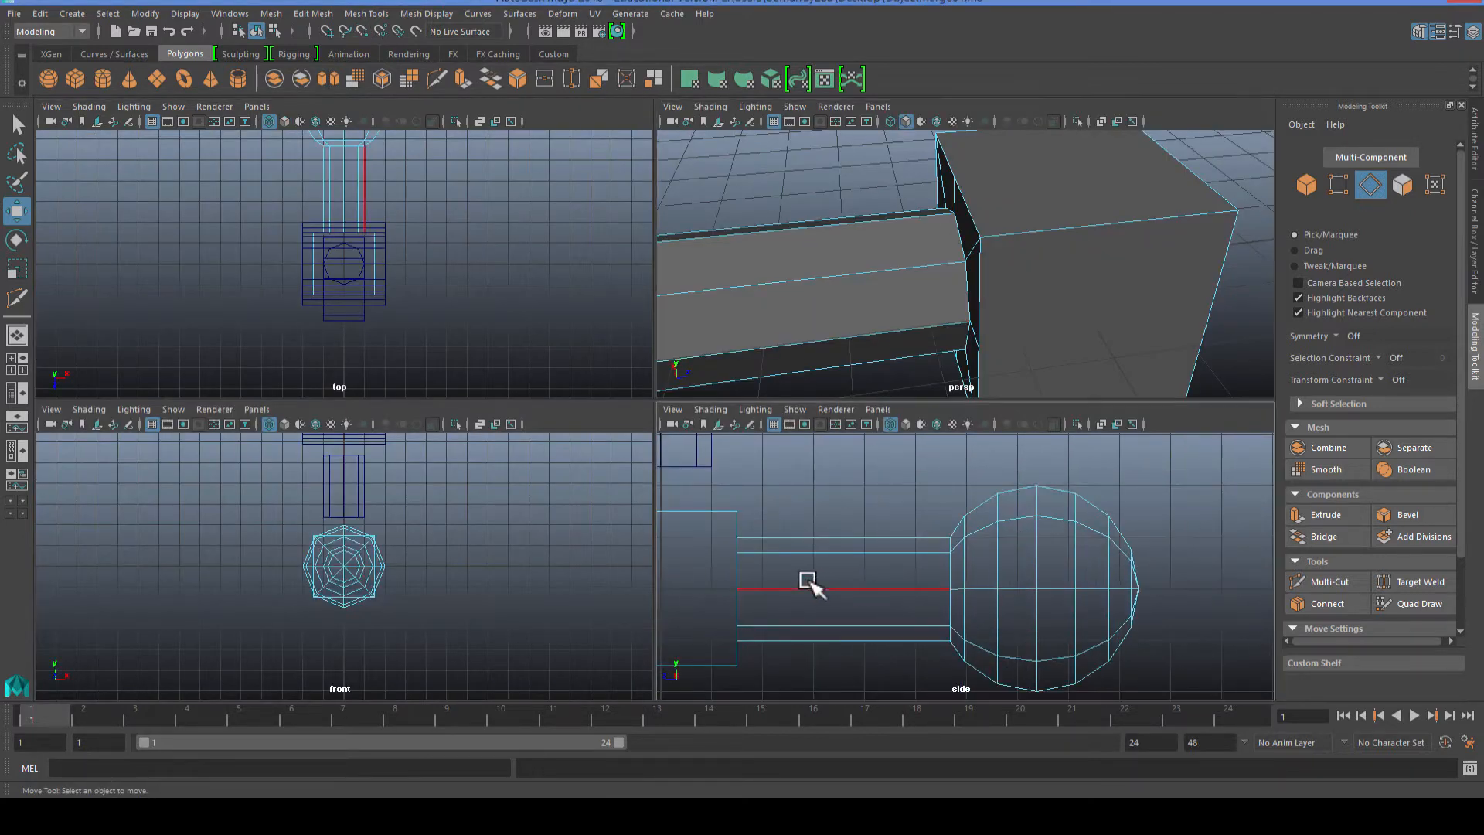
scroll(969, 594, up, 3)
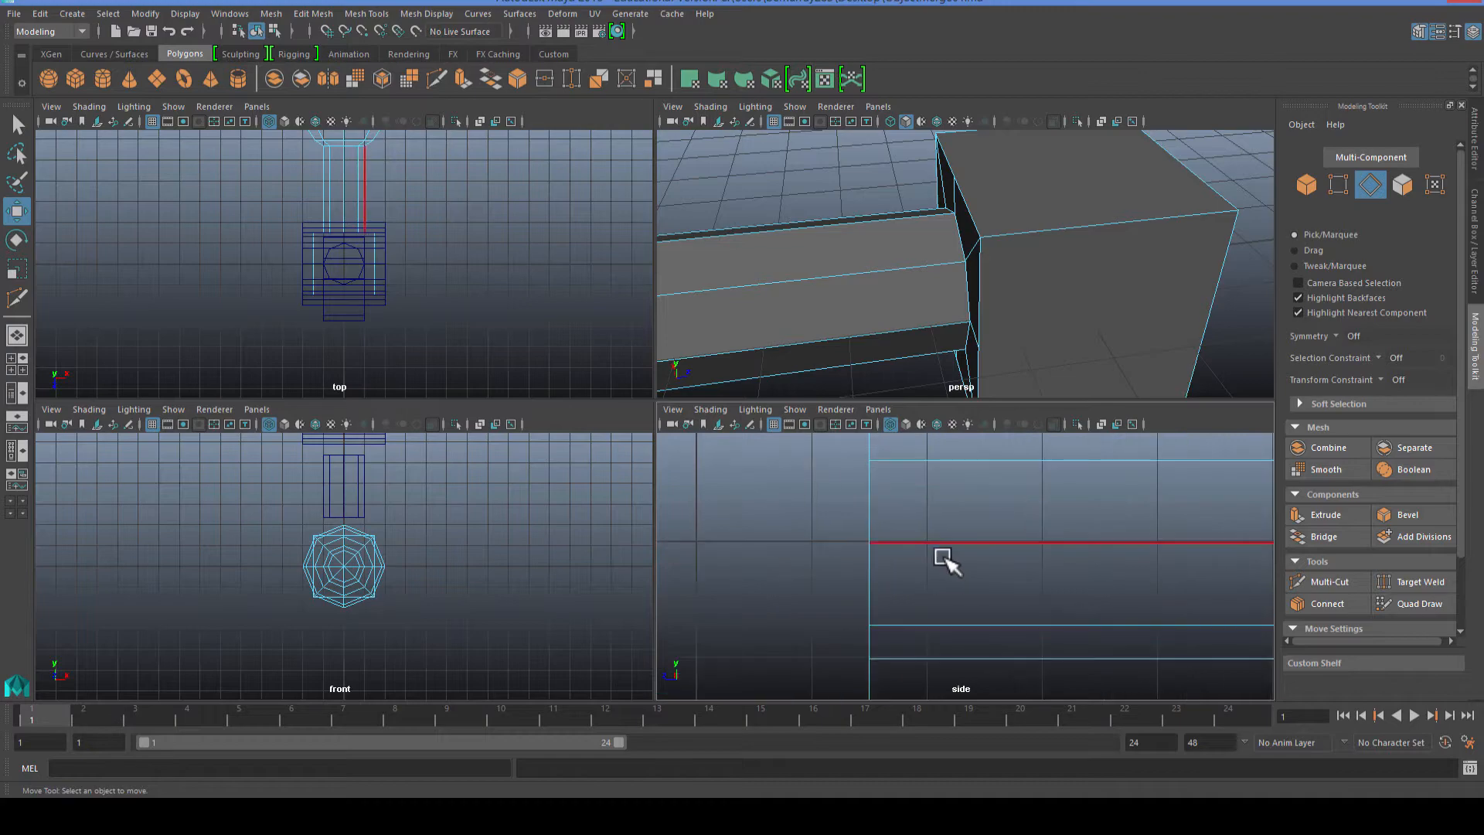
key(space)
key(space)
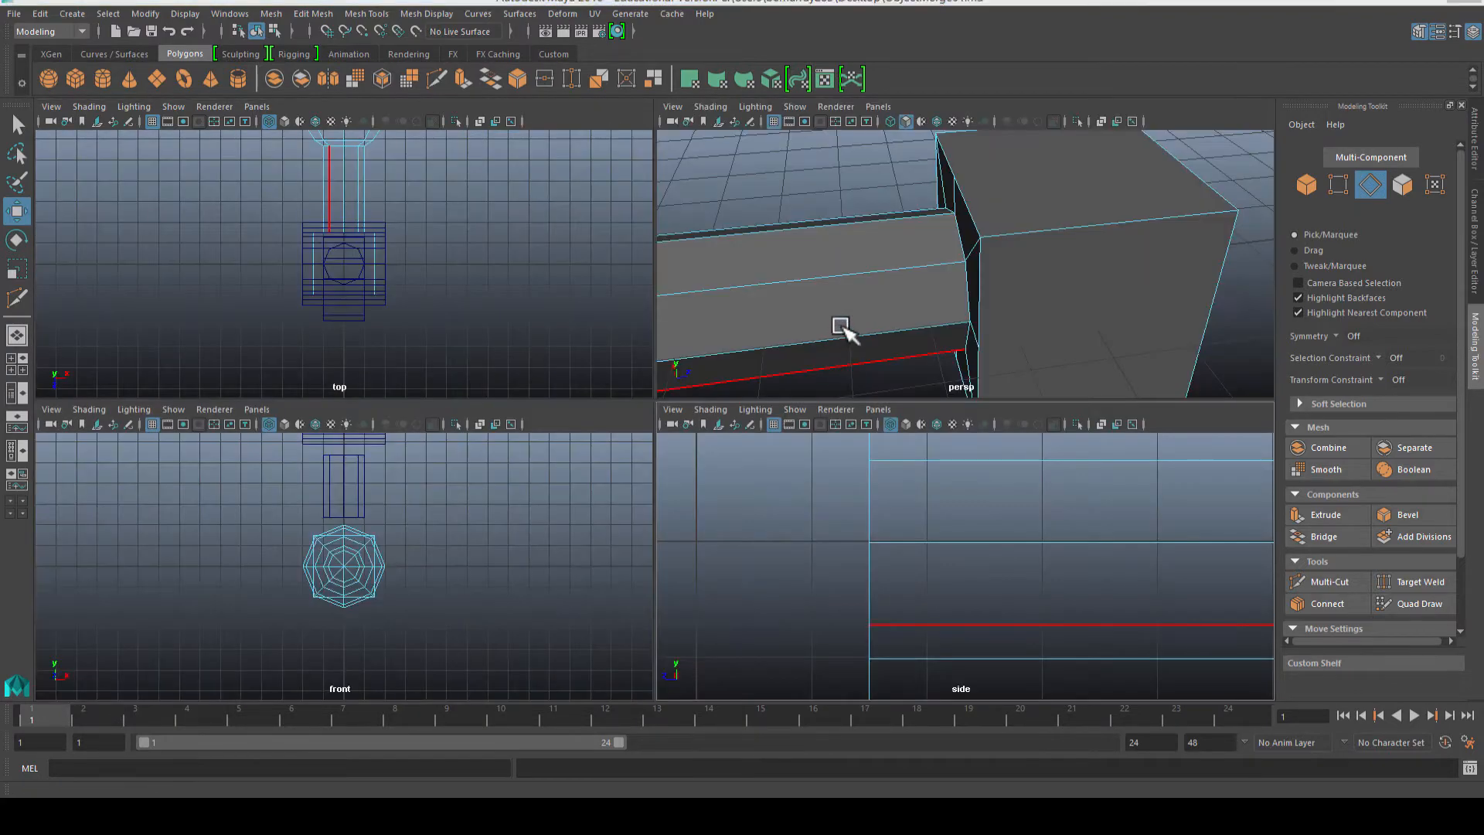
key(space)
Cut a closed octagonal outline into the cube's face just outside the cylinder's rim, placing one point on each radiating edge.
alt+drag(789, 352, 619, 464)
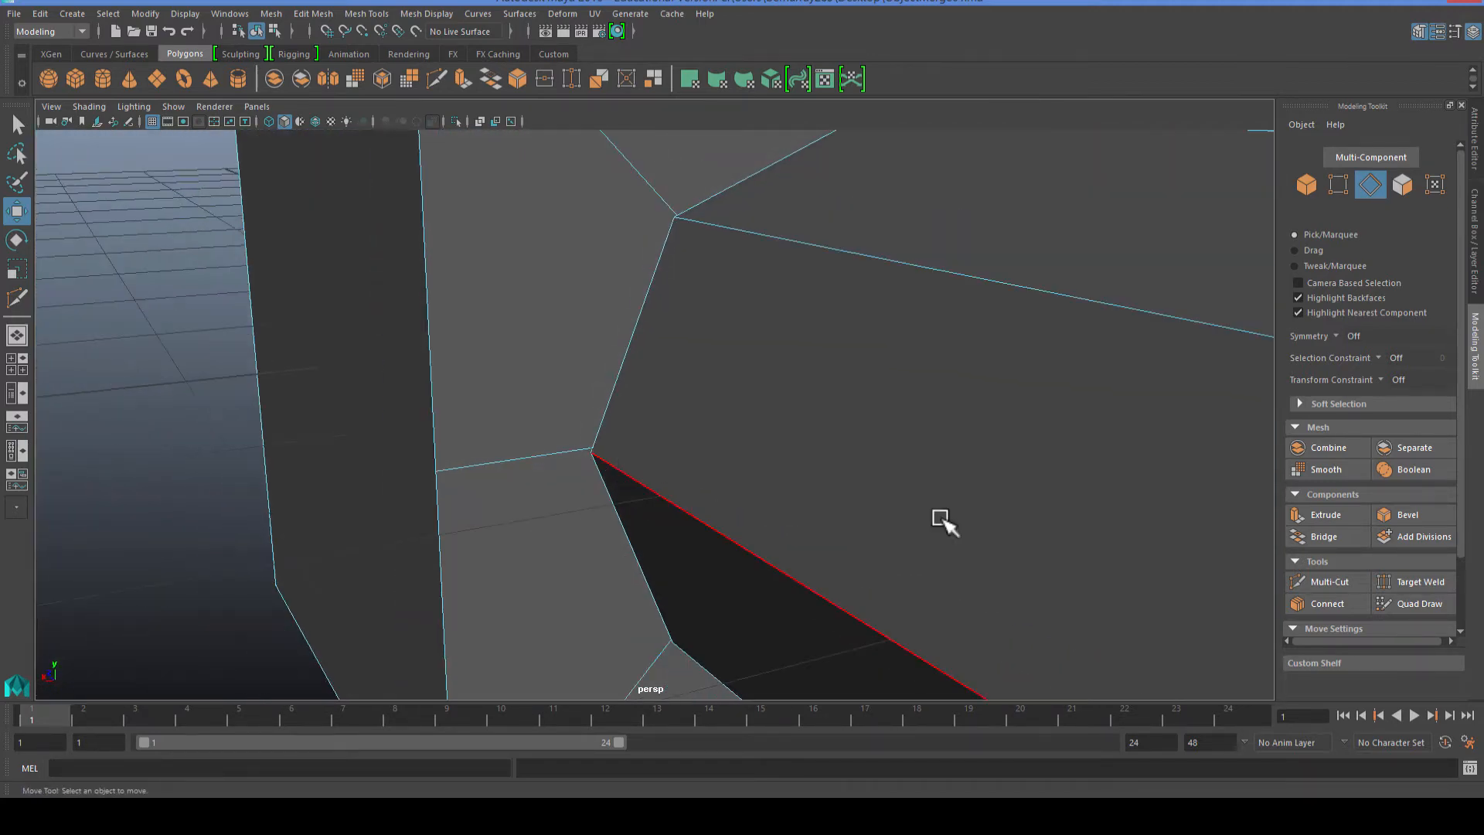
click(1314, 585)
click(436, 470)
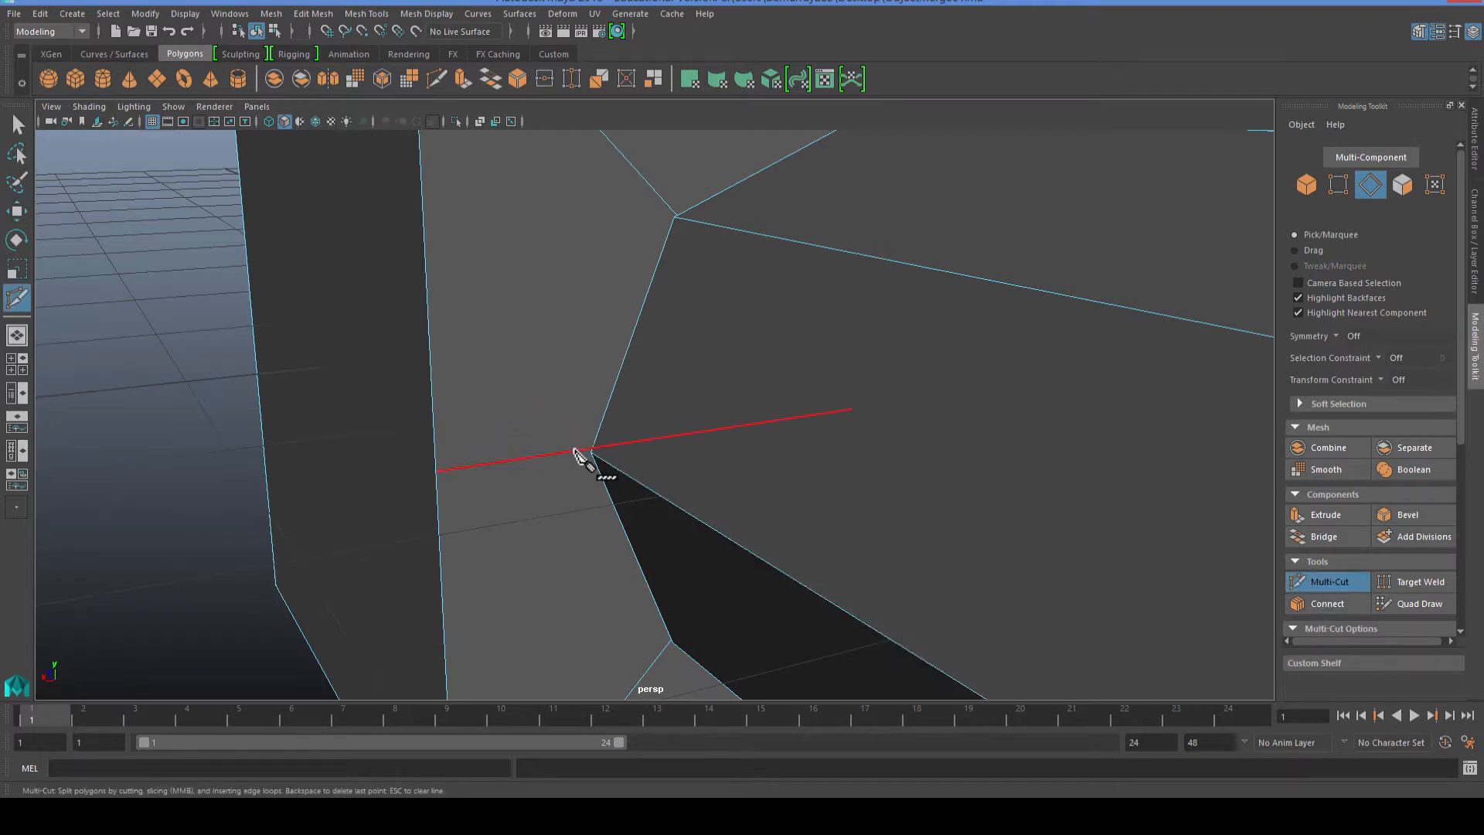
click(573, 450)
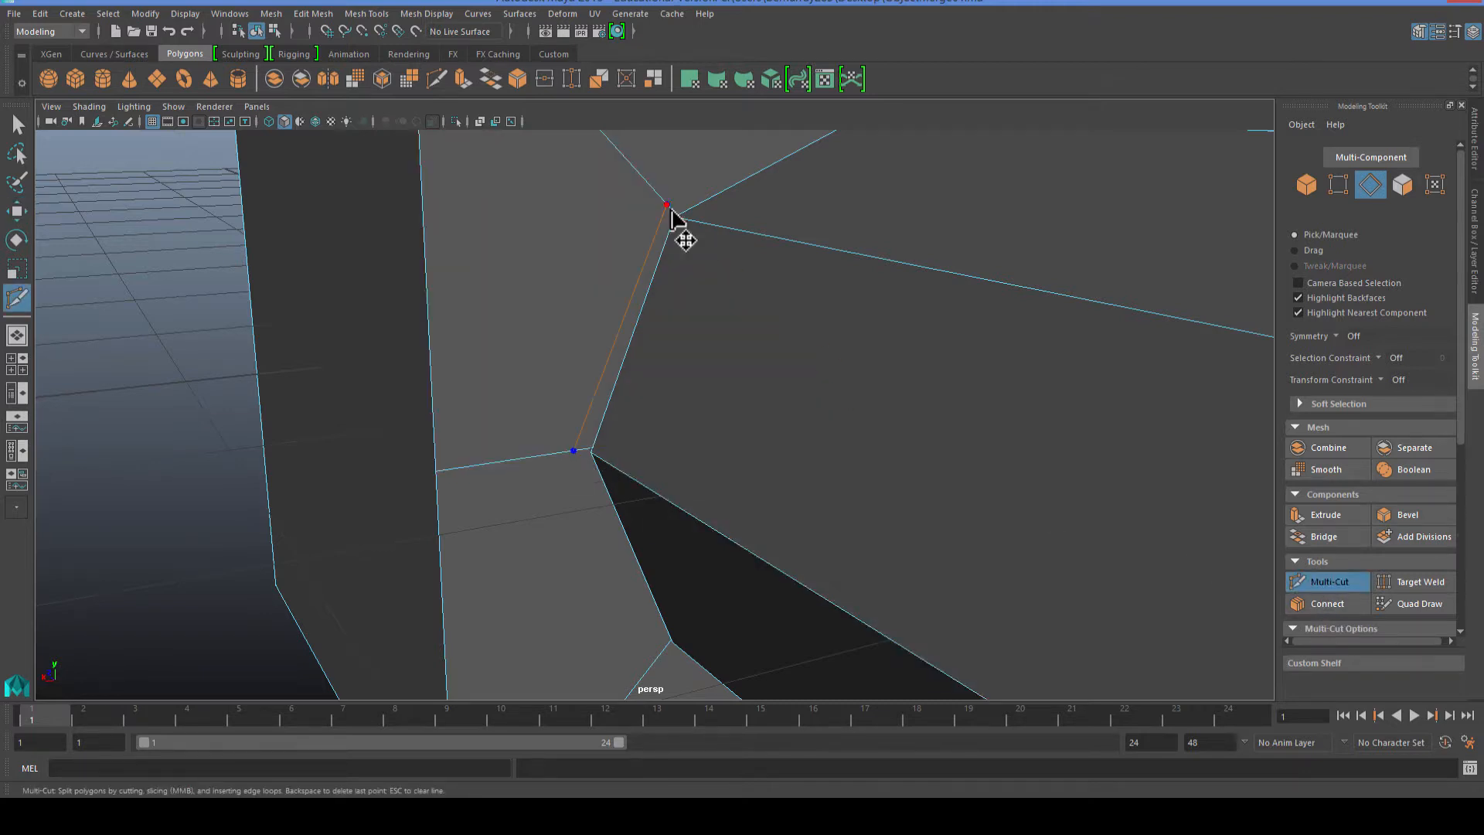
alt+drag(671, 219, 790, 248)
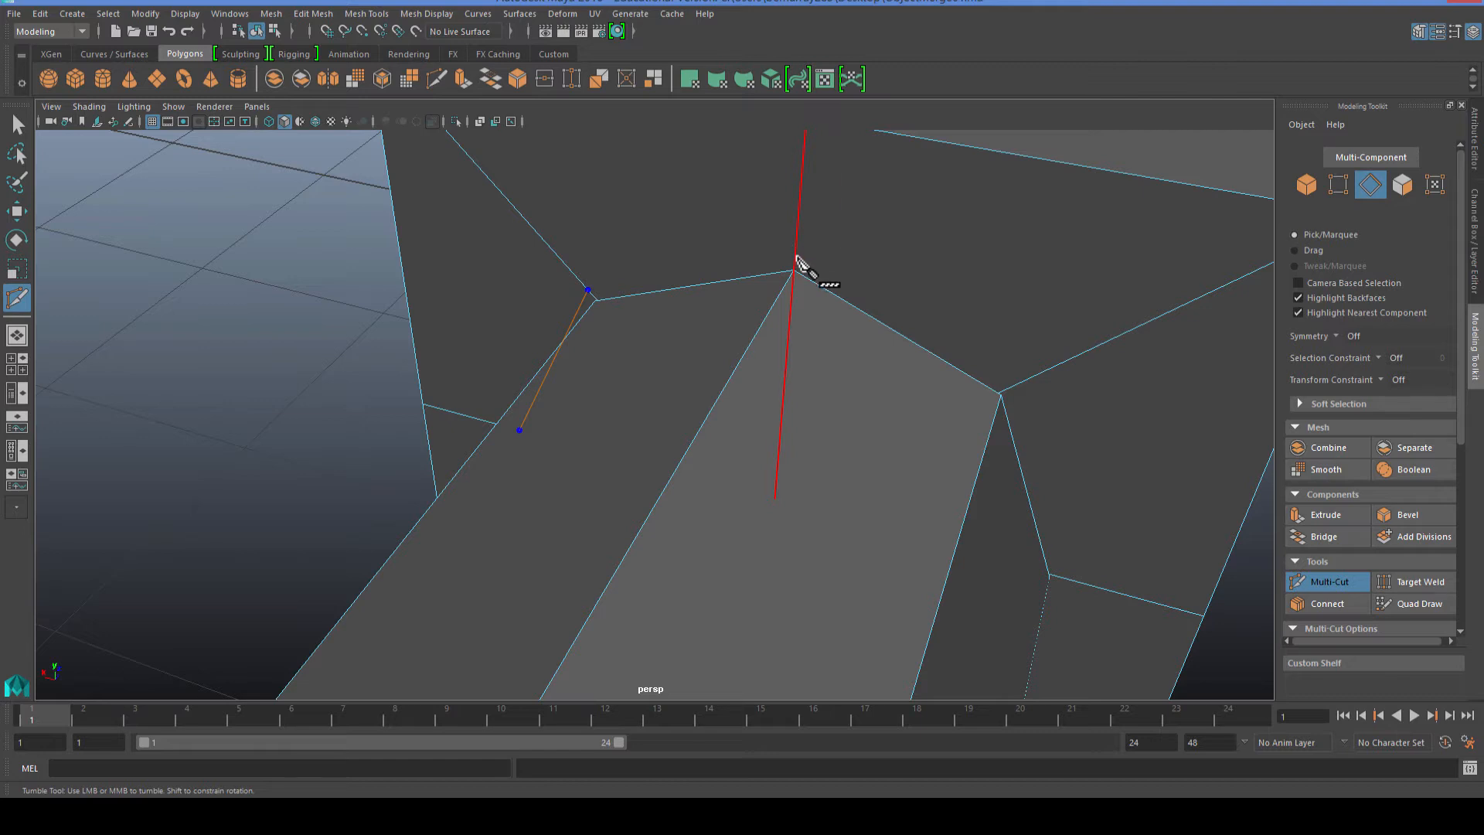
click(794, 258)
click(1010, 387)
alt+drag(1040, 470, 1013, 383)
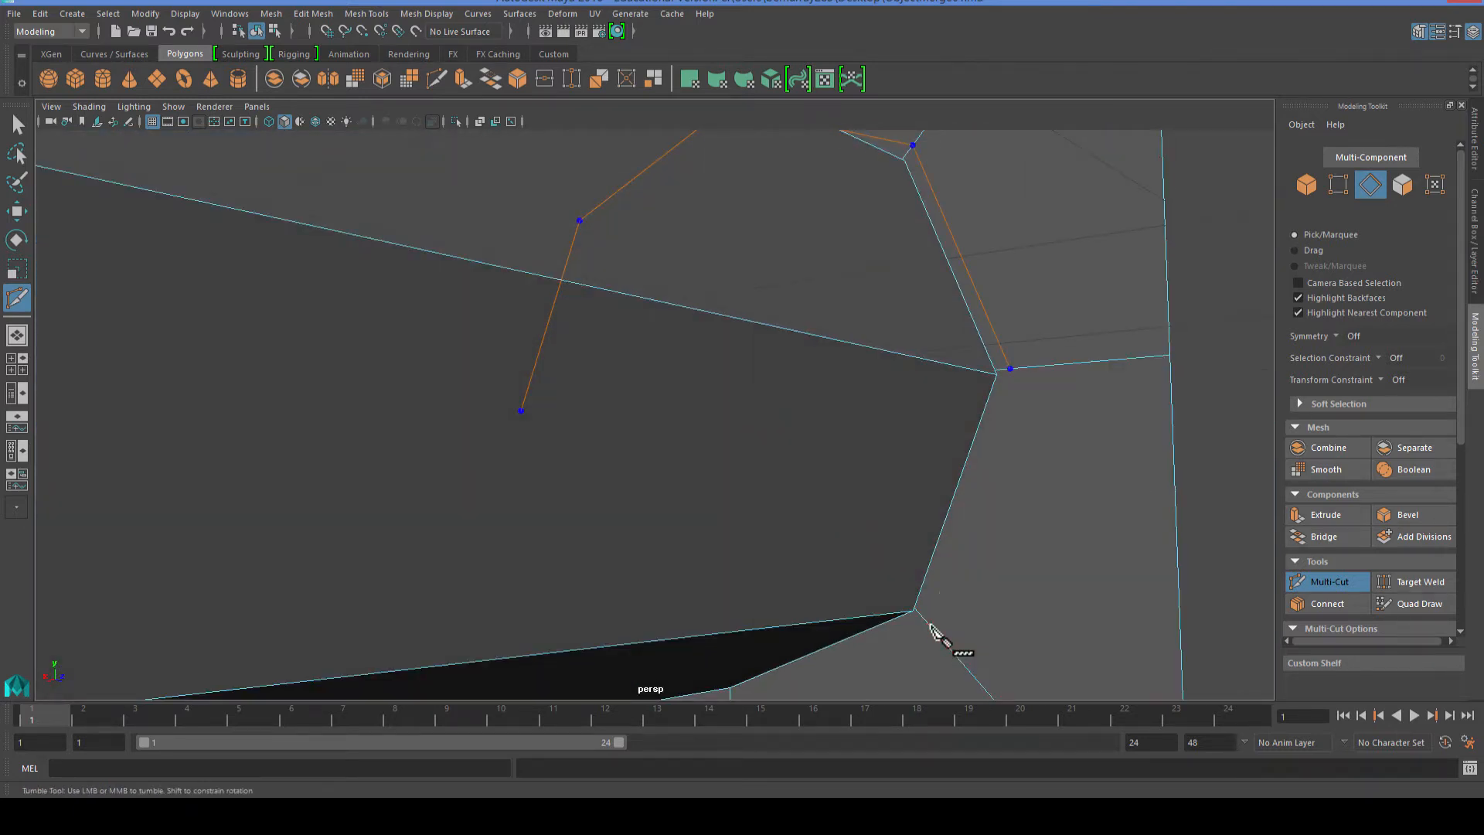
alt+middle_drag(937, 629, 831, 572)
alt+drag(785, 613, 786, 523)
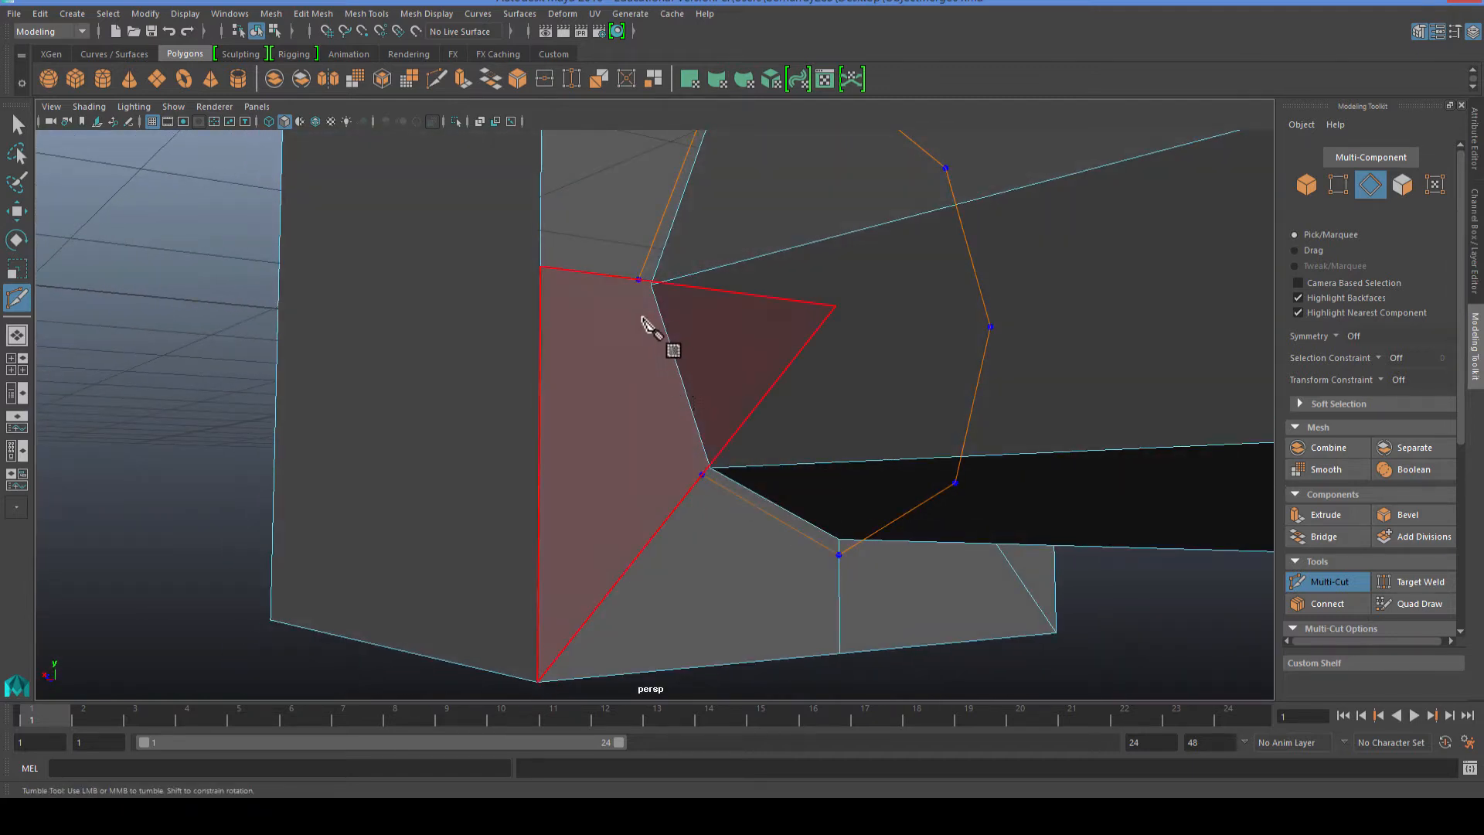
ctrl+click(654, 313)
right_drag(711, 425, 638, 366)
key(q)
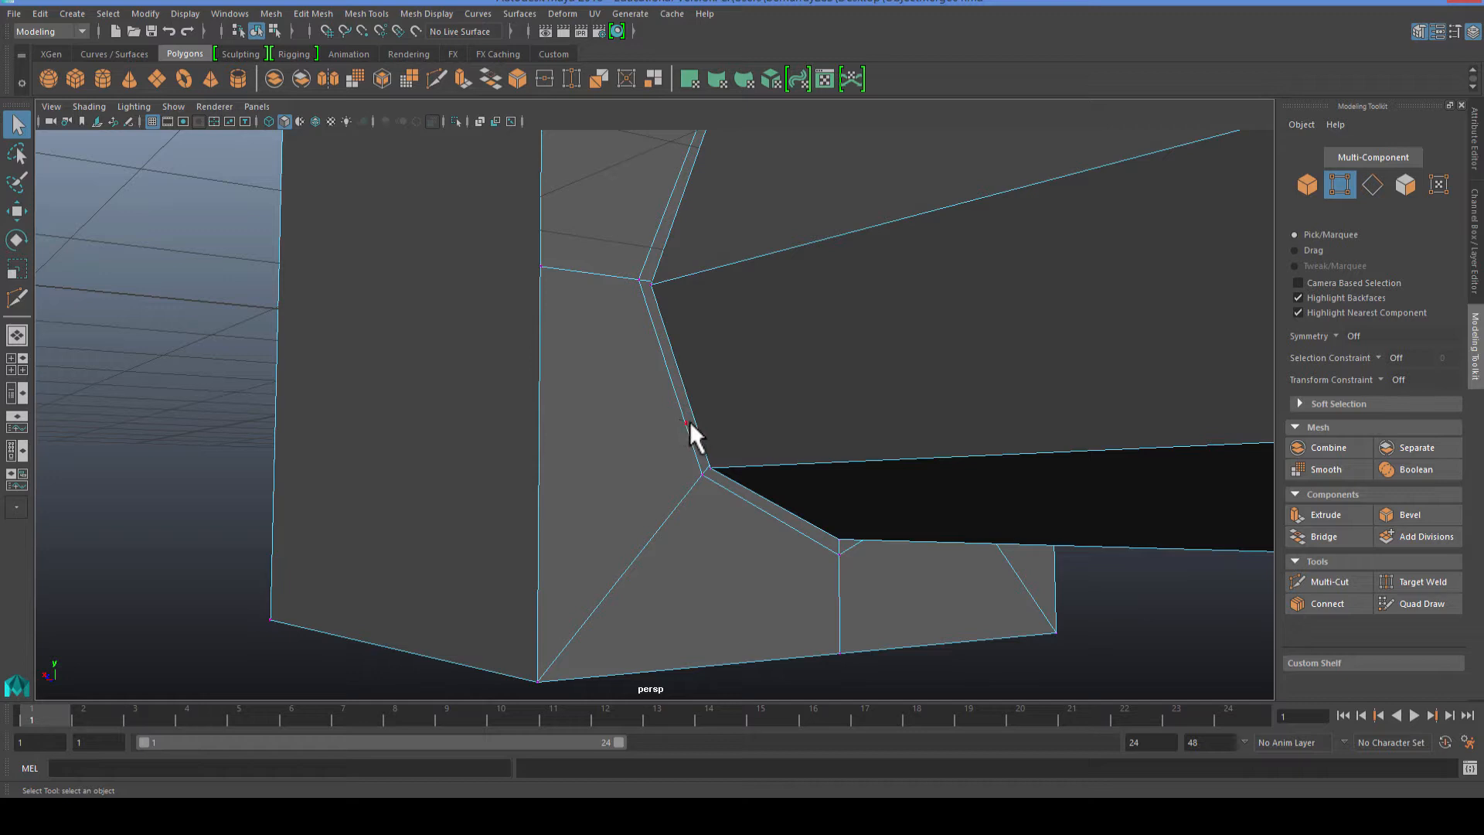
Select the eight cube faces inside the octagonal outline and delete them to open the cube behind the cylinder.
mouse_move(686, 429)
right_down()
mouse_move(683, 442)
mouse_move(688, 425)
right_up()
double_click(659, 325)
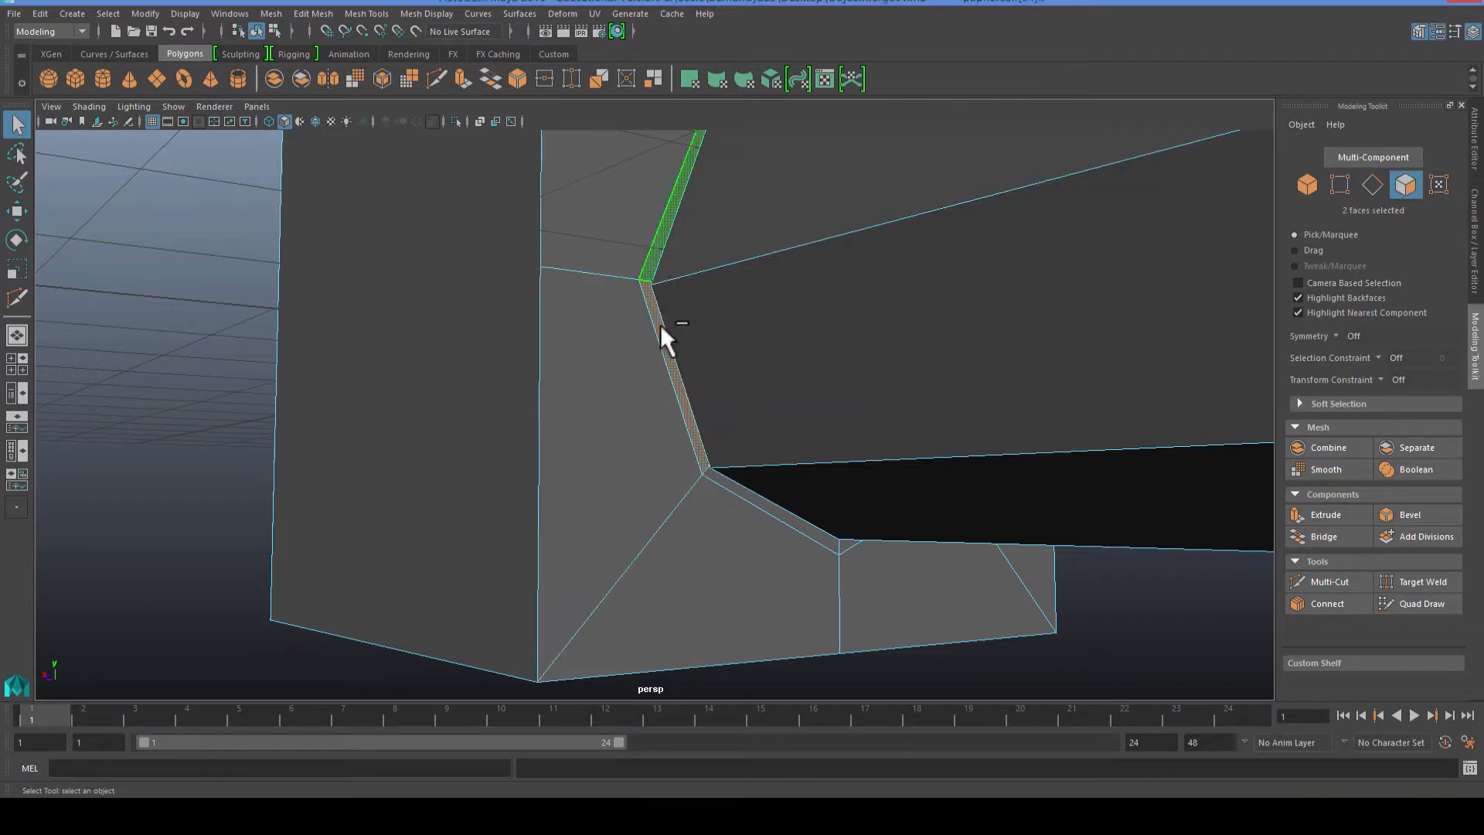
alt+drag(889, 536, 833, 484)
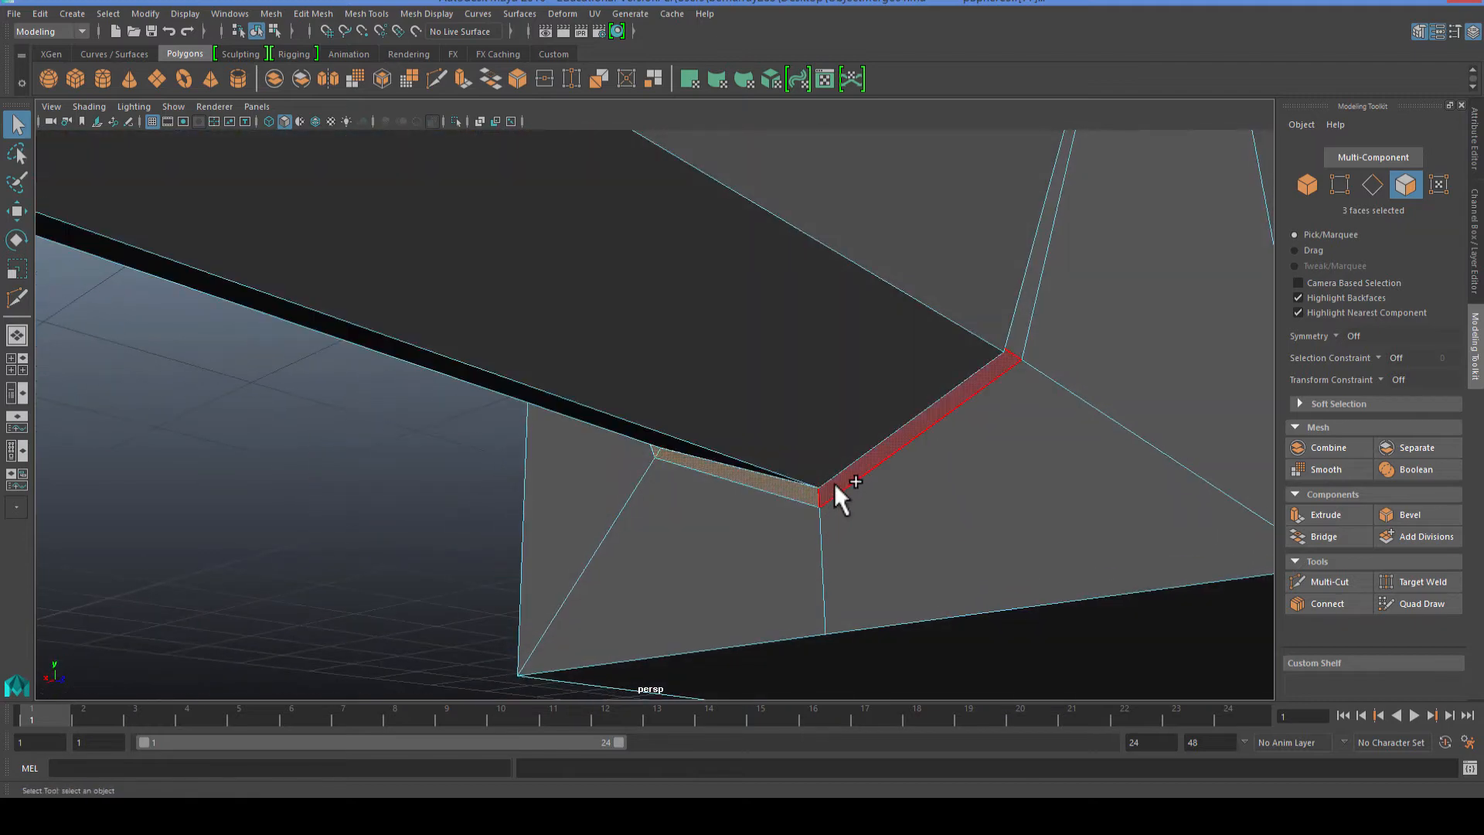
shift+click(835, 485)
shift+click(1016, 325)
alt+drag(1016, 324, 882, 304)
shift+click(894, 297)
alt+middle_drag(848, 313, 831, 510)
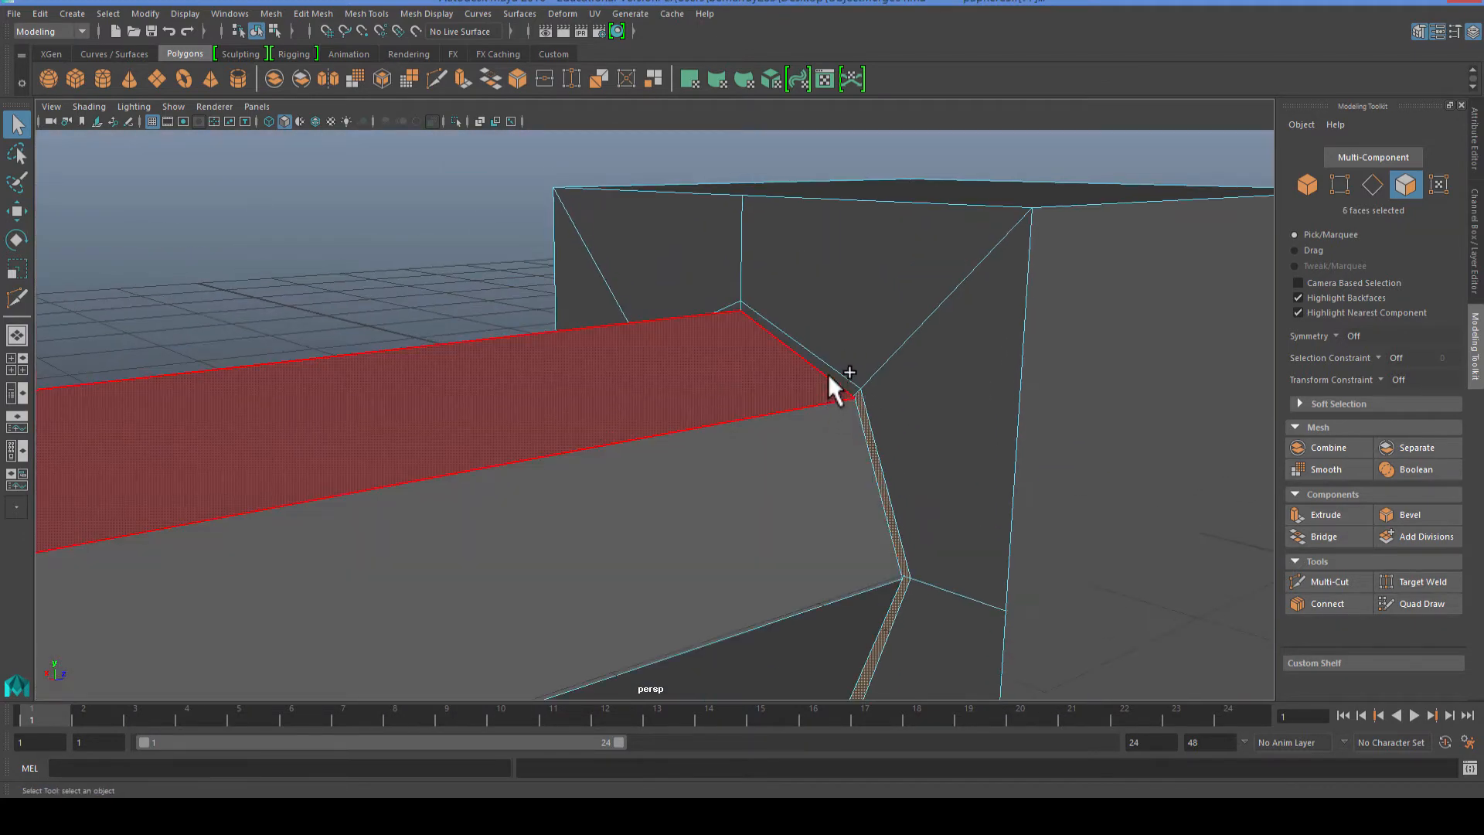
shift+click(826, 371)
alt+drag(772, 416, 861, 419)
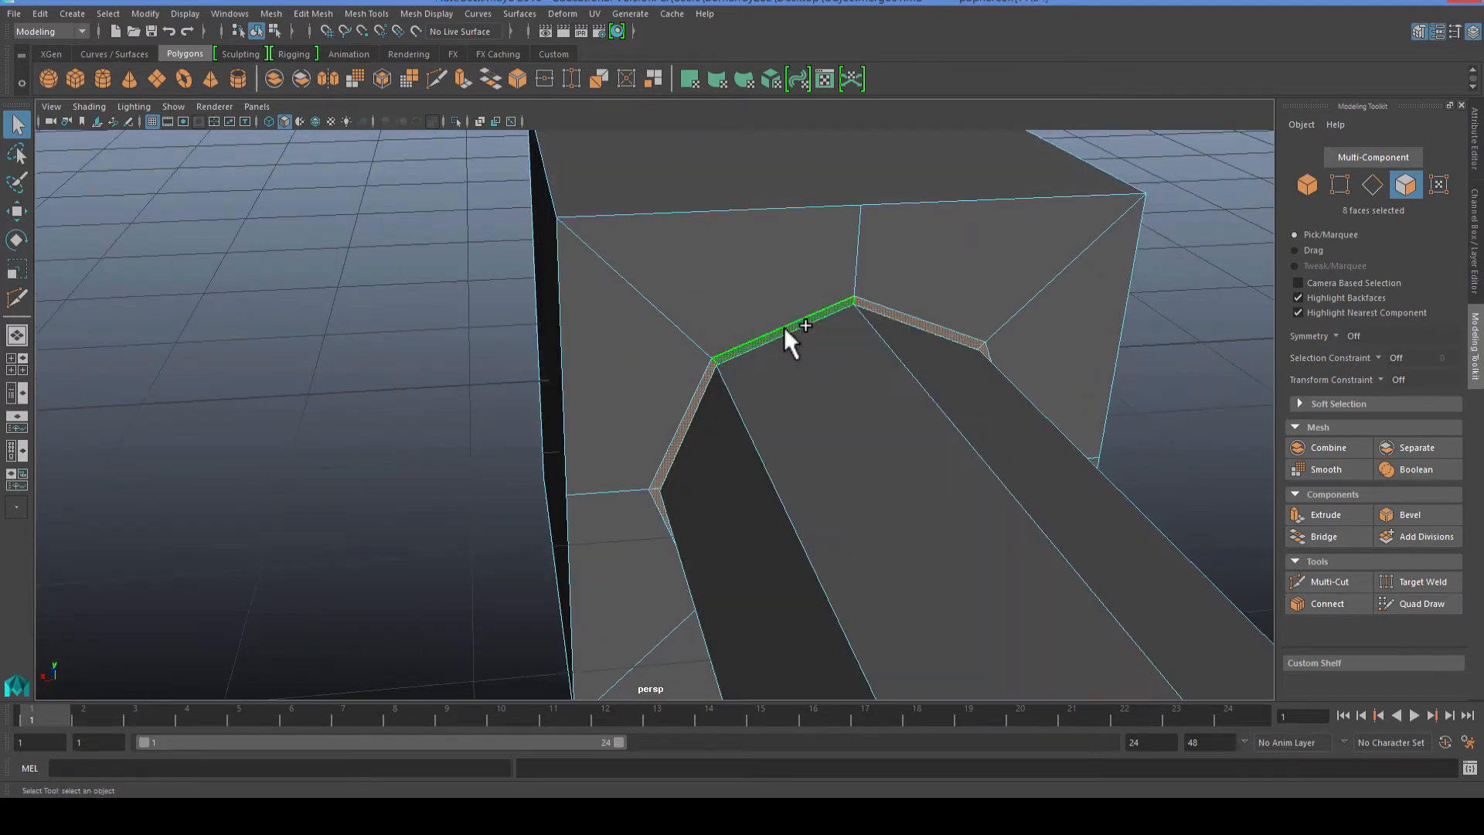
key(Delete)
Start joining the cube's octagonal opening to the cylinder by target-welding the first pairs of matching rim vertices.
alt+drag(745, 429, 781, 452)
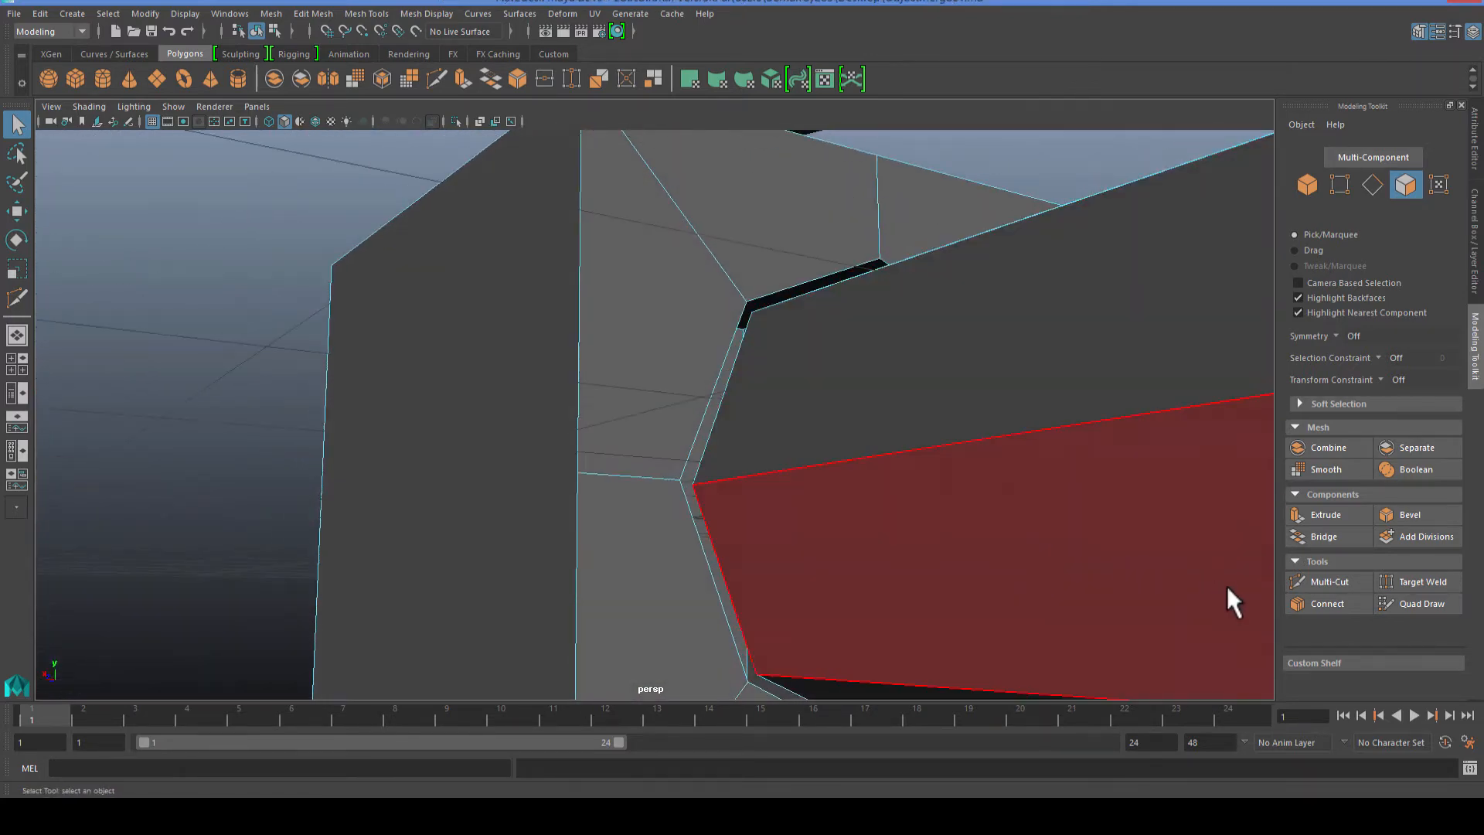
click(1399, 580)
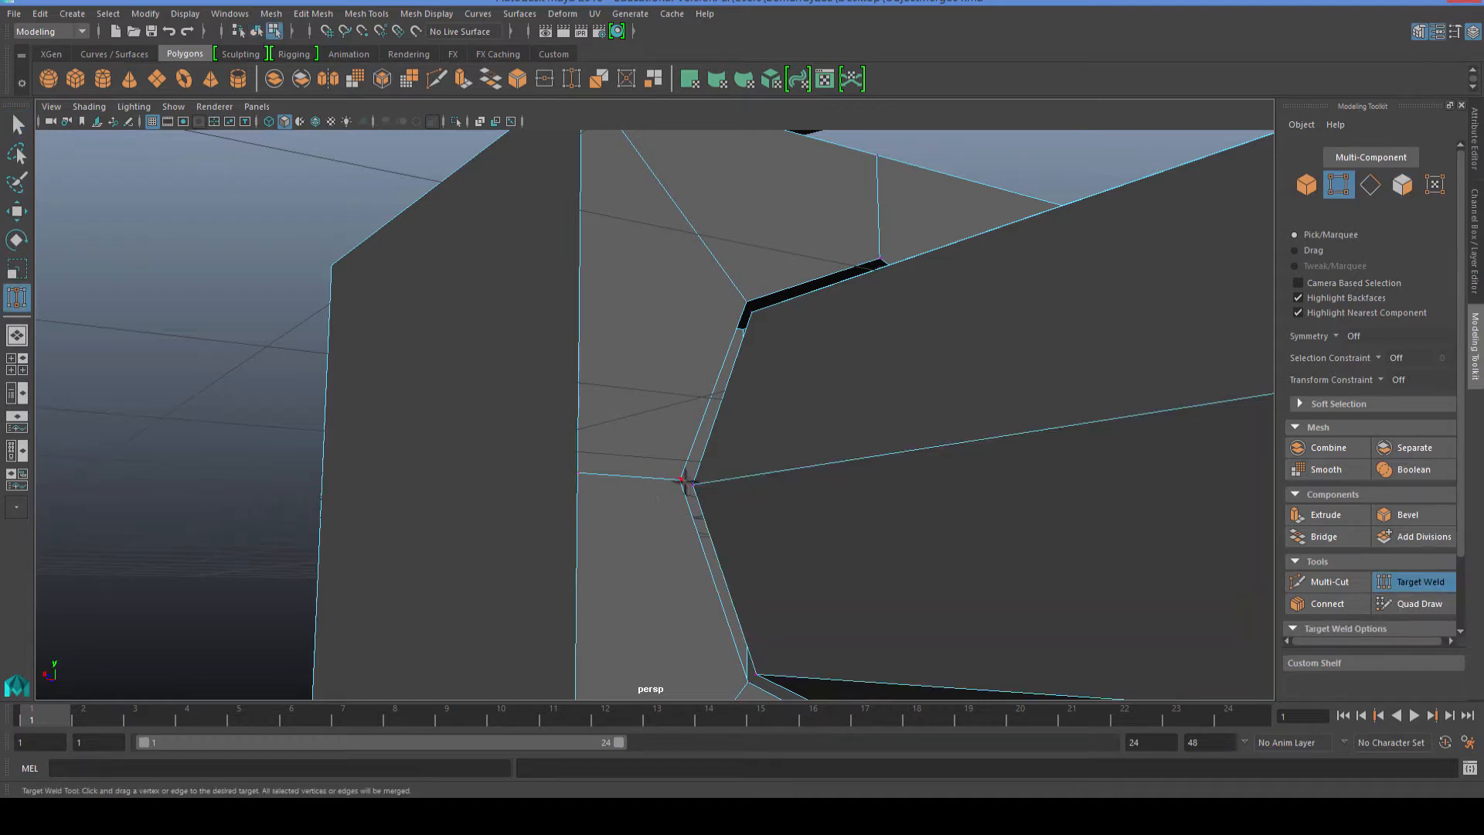
alt+drag(722, 458, 721, 344)
alt+drag(833, 378, 804, 391)
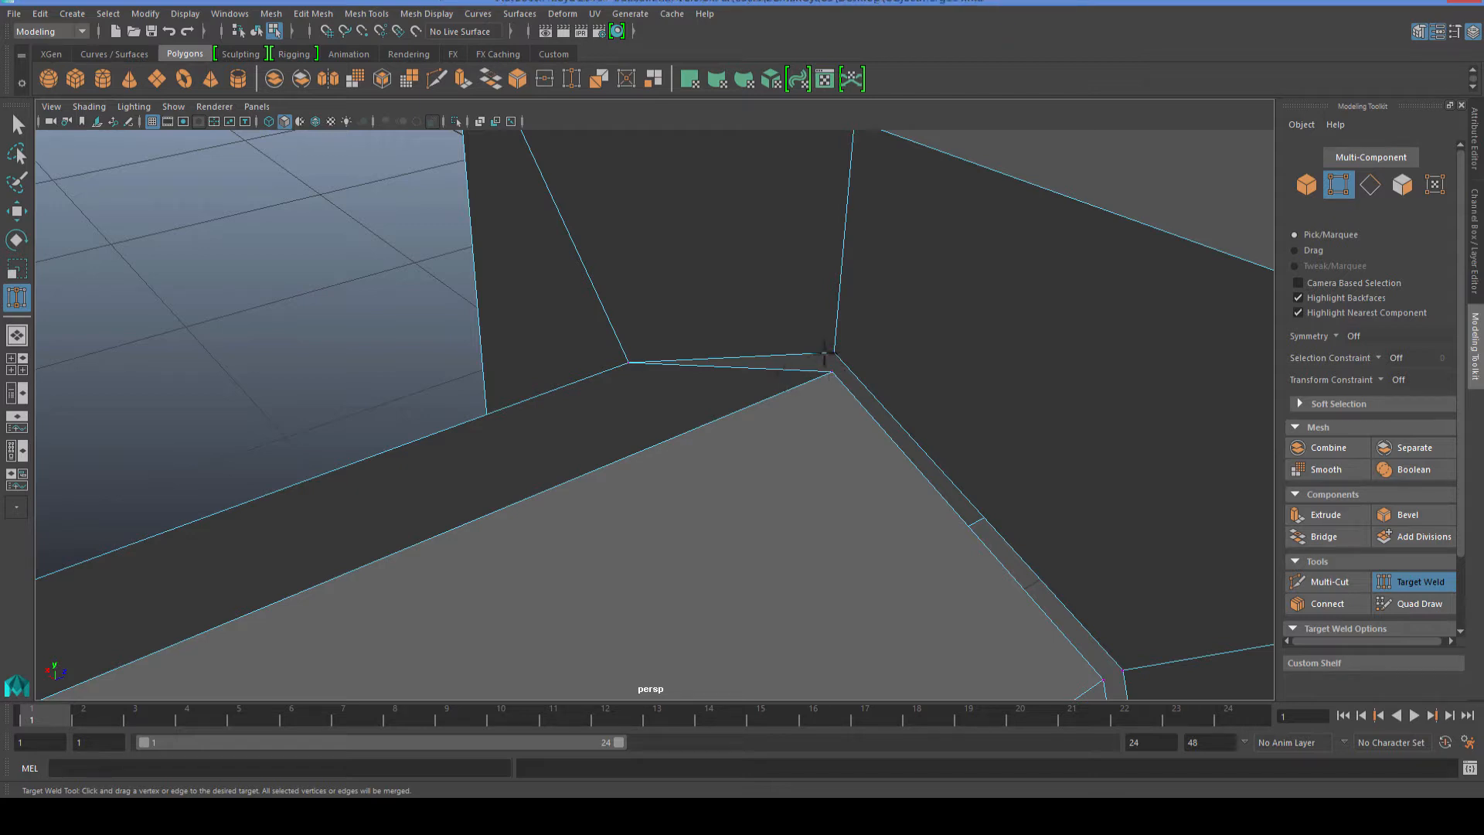
right_drag(815, 343, 757, 342)
scroll(823, 364, up, 3)
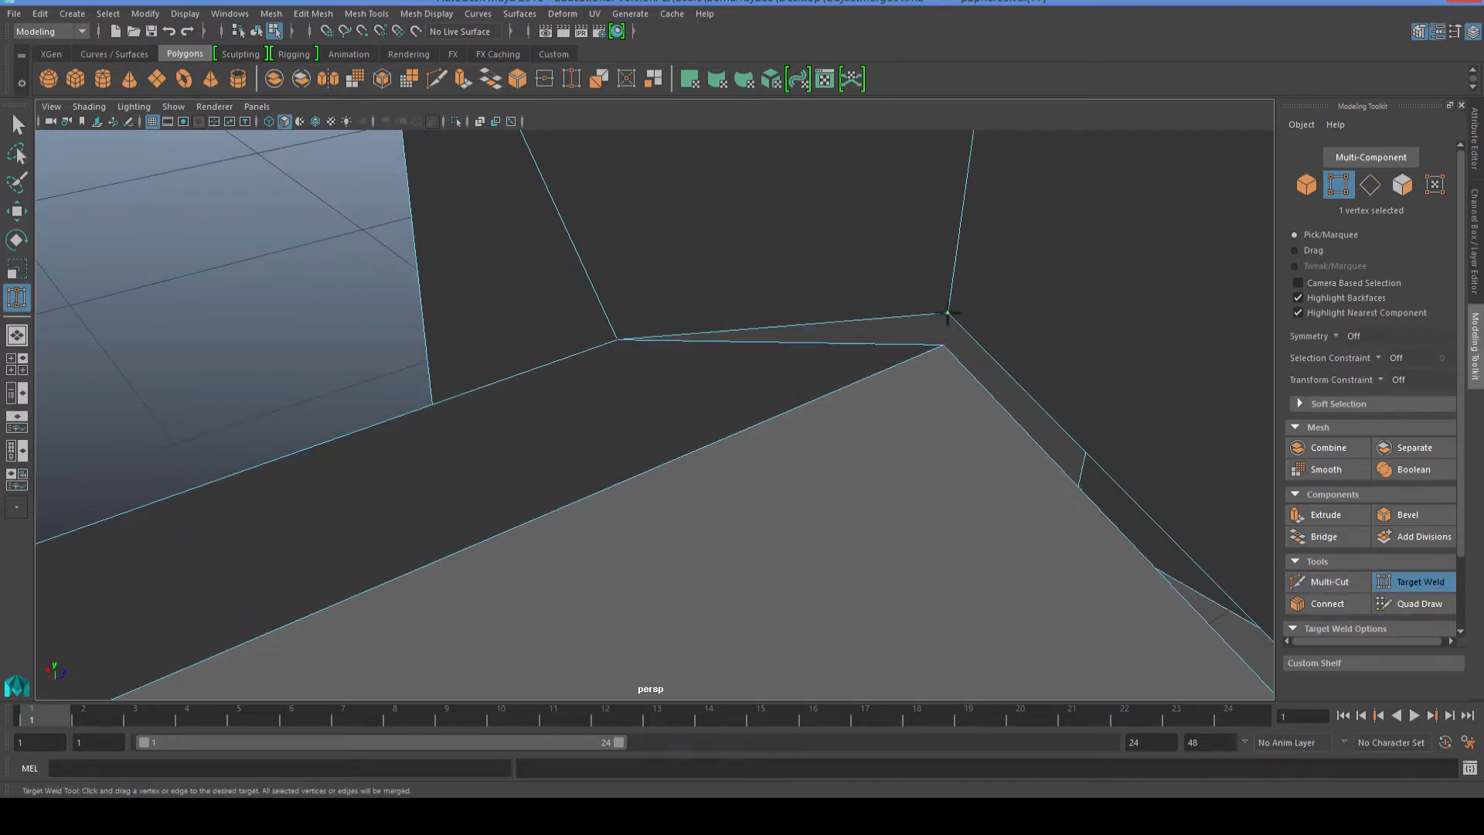
drag(940, 345, 942, 347)
scroll(938, 406, down, 2)
alt+middle_drag(927, 456, 885, 383)
drag(949, 400, 932, 416)
alt+drag(870, 532, 905, 556)
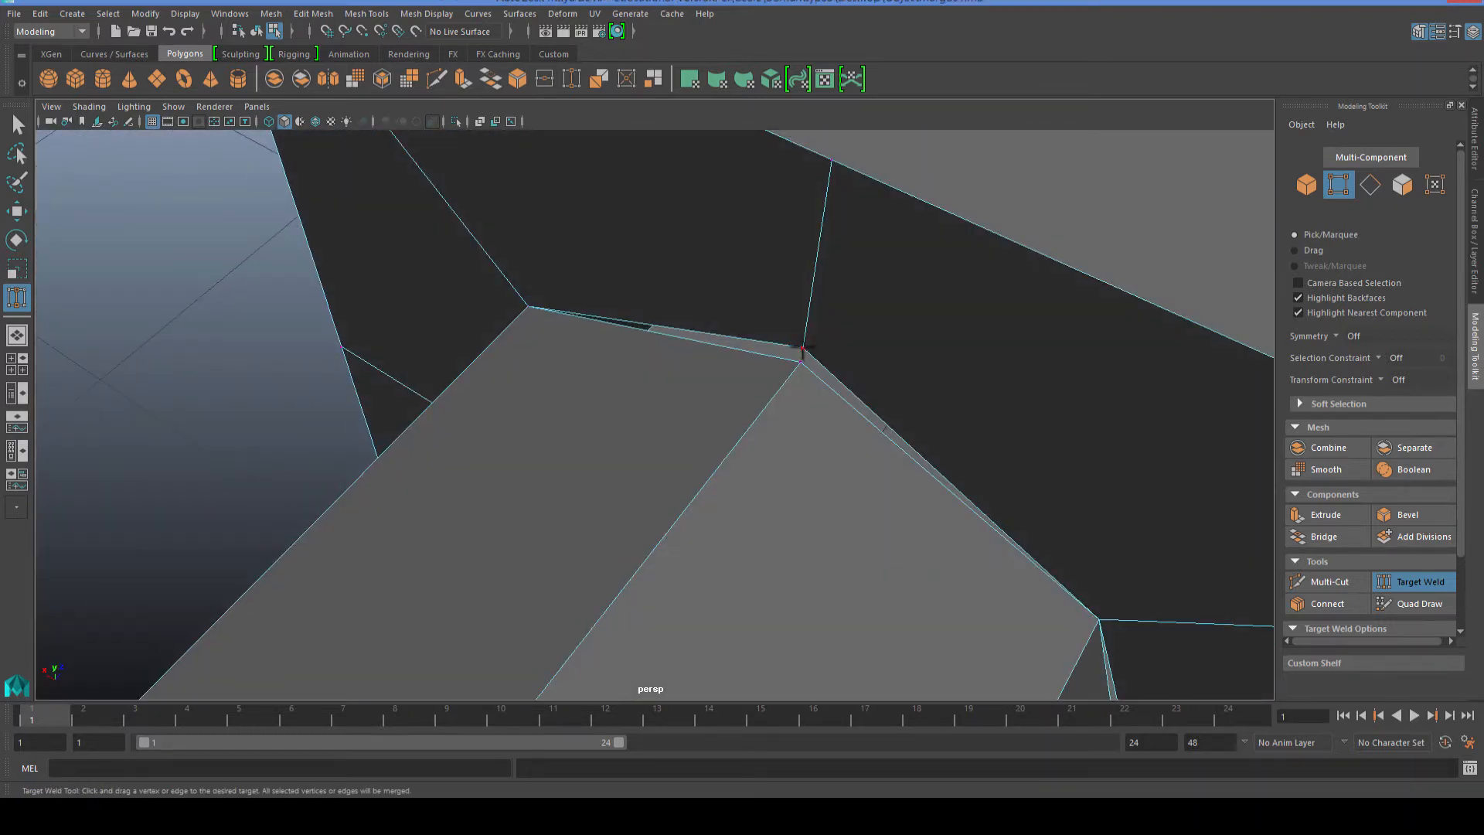
Move an unwelded corner vertex of the cube's opening away from the nearly coincident cylinder rim vertex.
scroll(788, 400, up, 2)
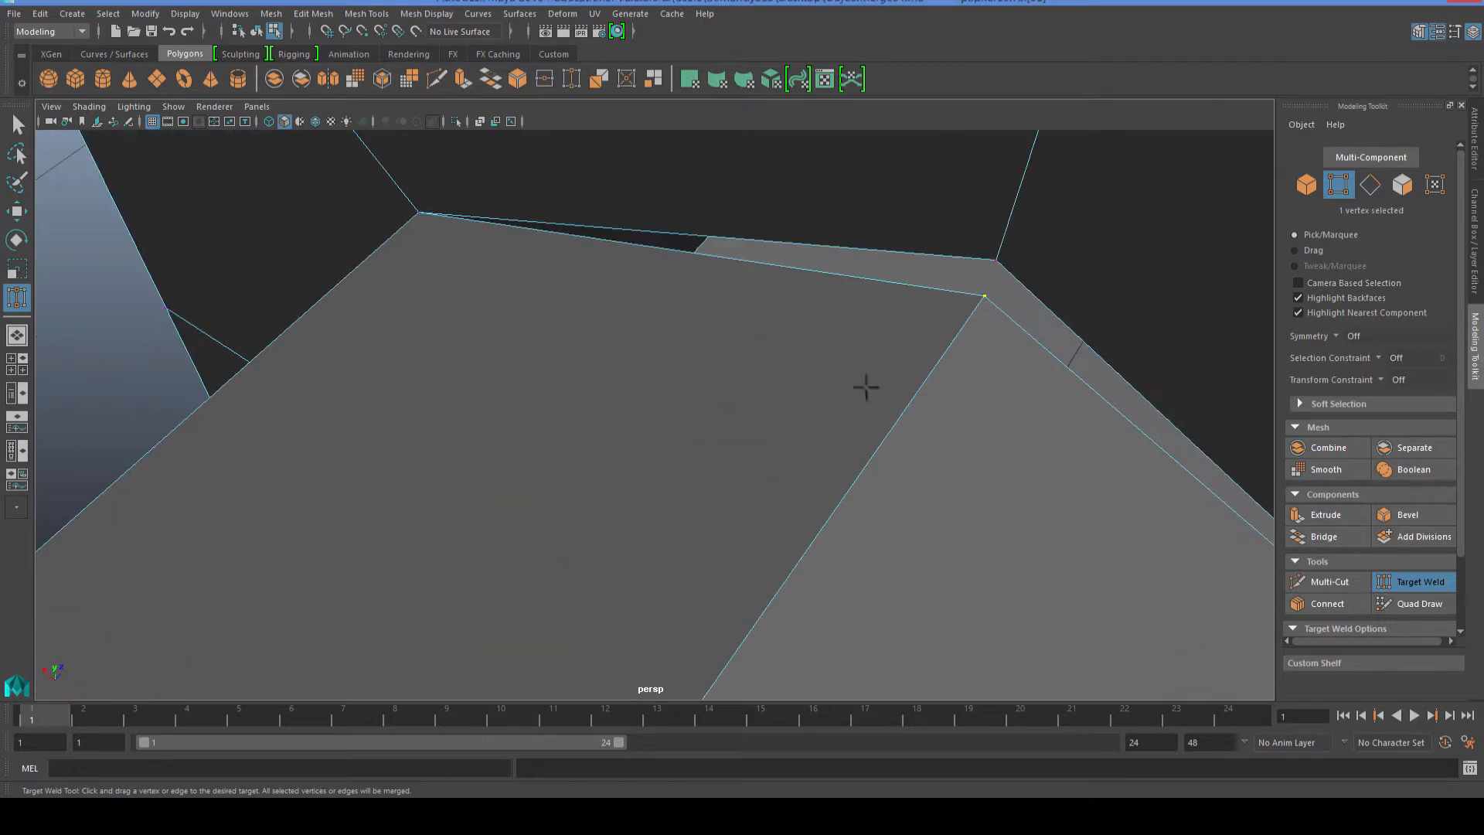
alt+drag(868, 387, 813, 431)
key(w)
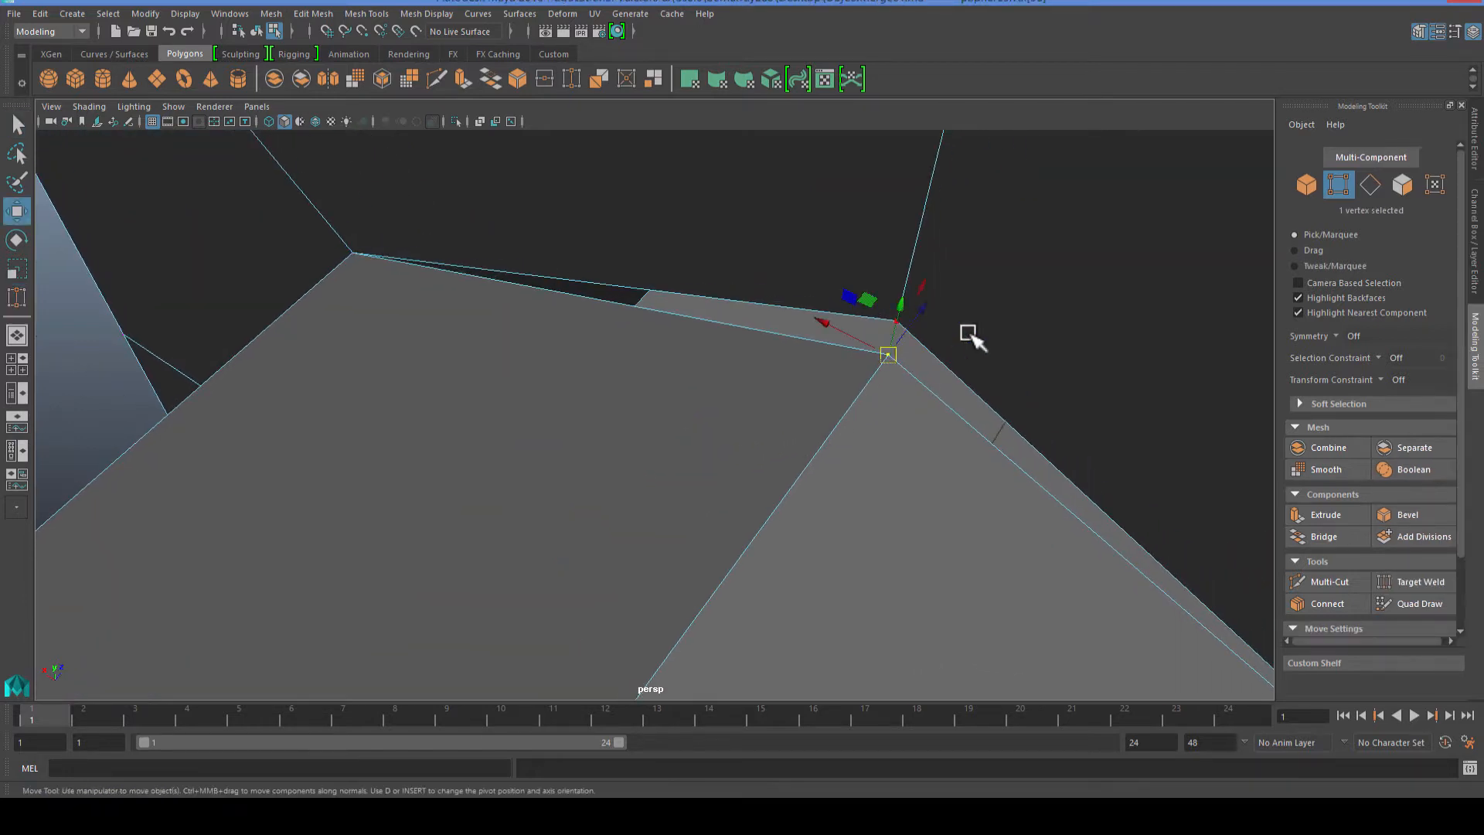
click(878, 314)
alt+drag(878, 365, 773, 337)
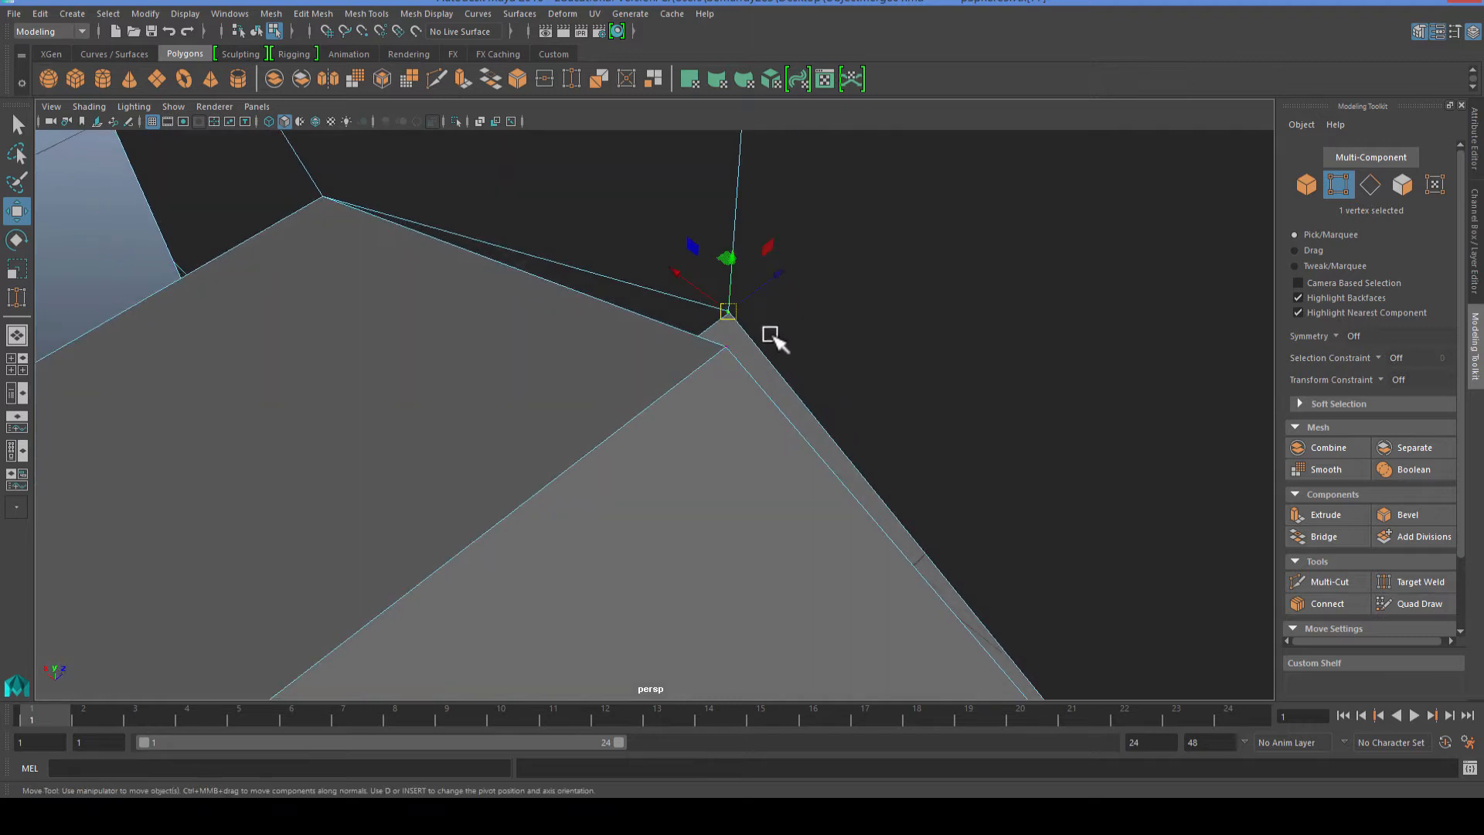
mouse_move(773, 280)
middle_down()
mouse_move(808, 252)
mouse_move(786, 297)
middle_up()
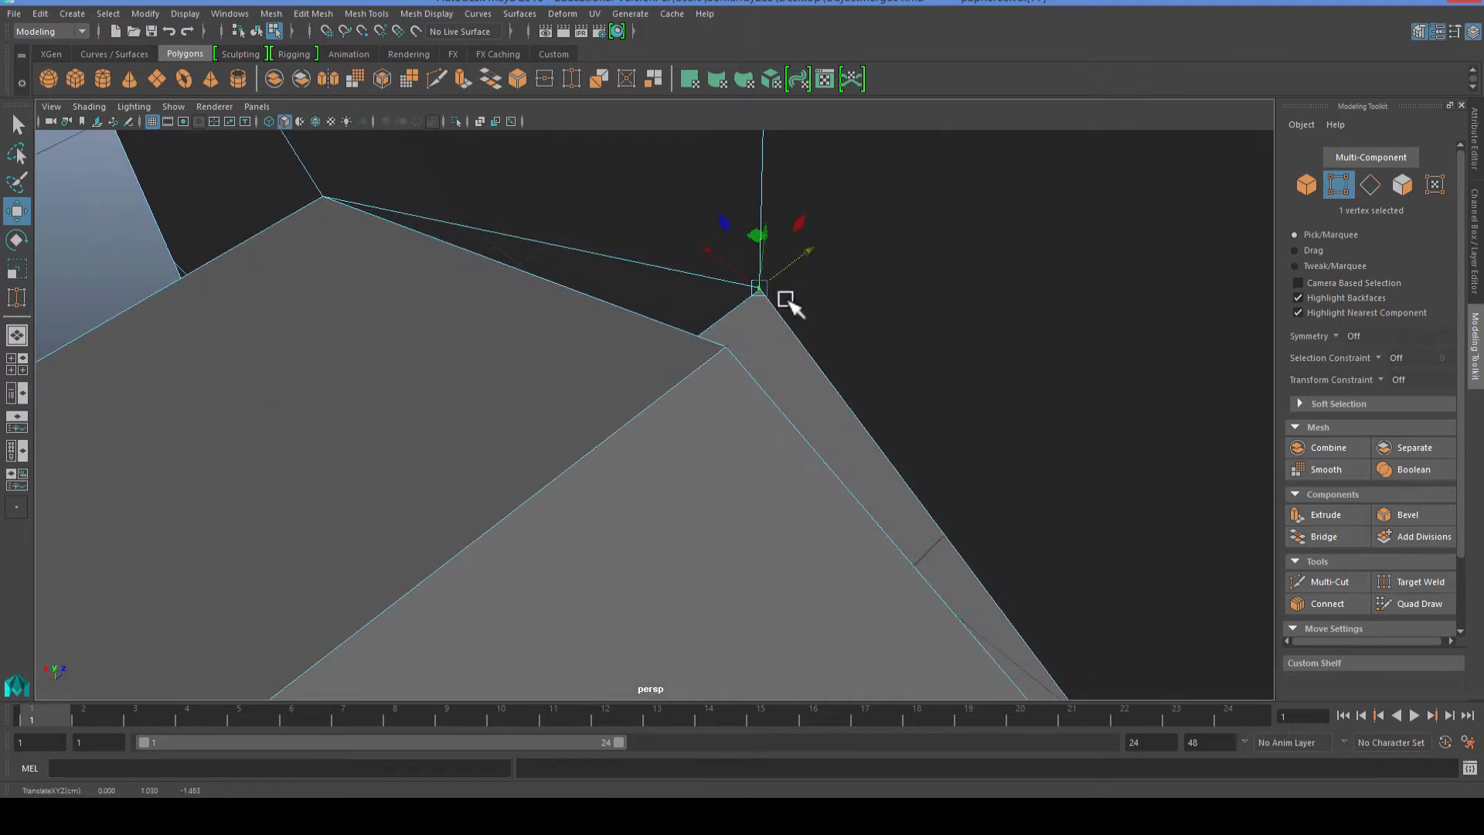
Target-weld the remaining vertex pairs around the cube's opening and the cylinder's rim to close the seam.
click(1405, 585)
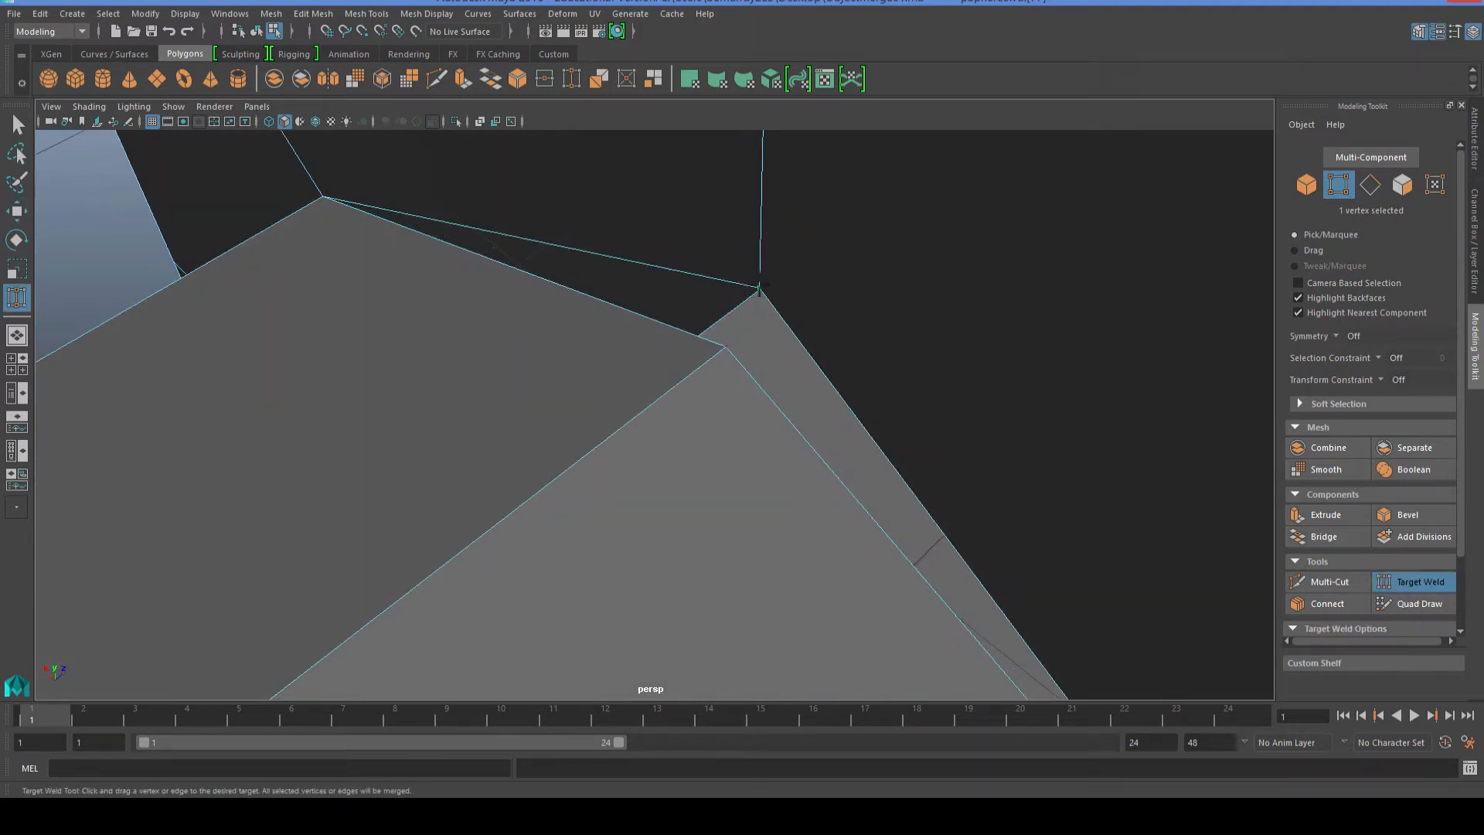
drag(738, 322, 688, 440)
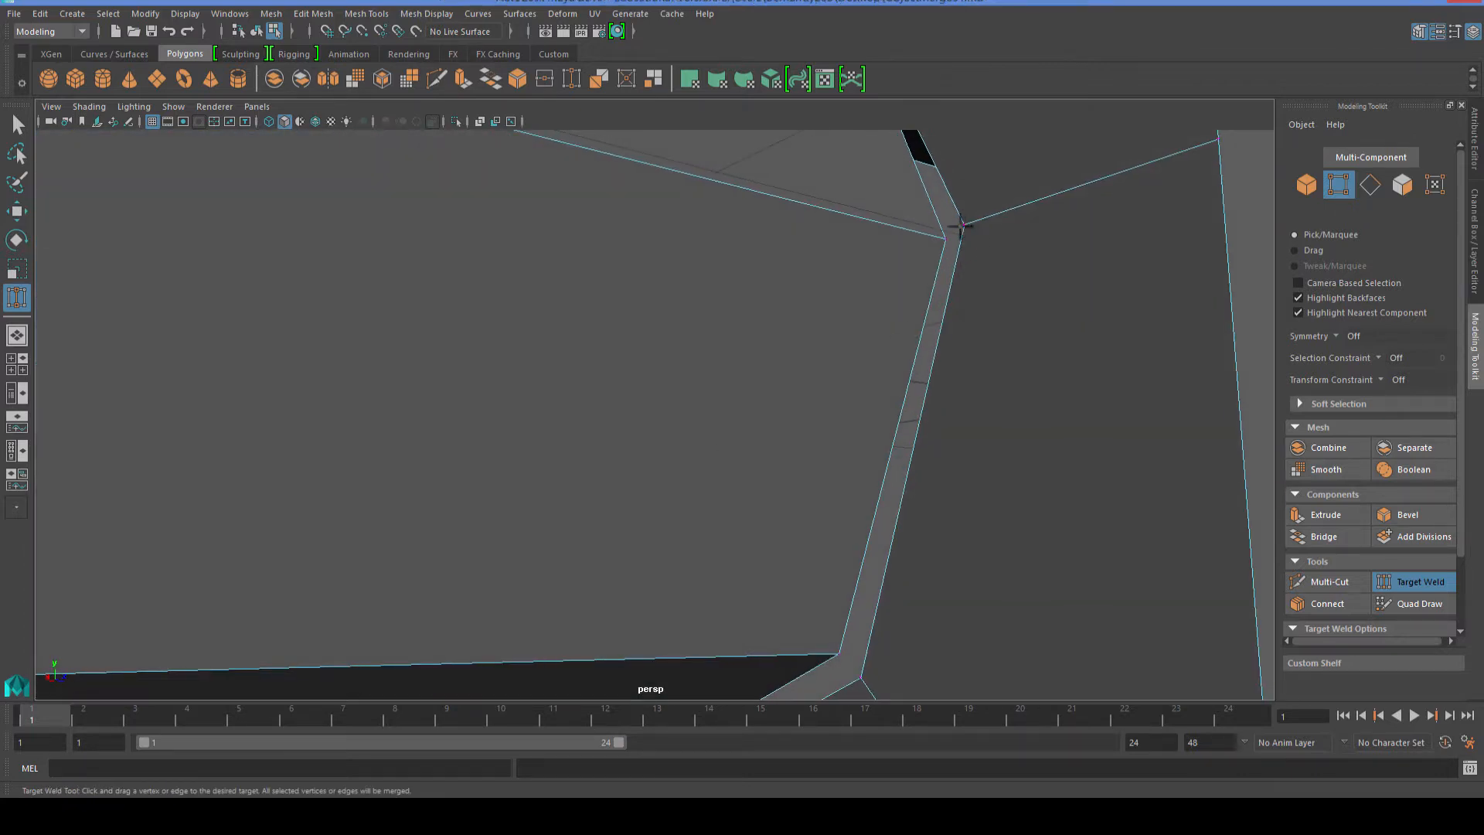
drag(944, 240, 916, 275)
alt+drag(834, 358, 882, 361)
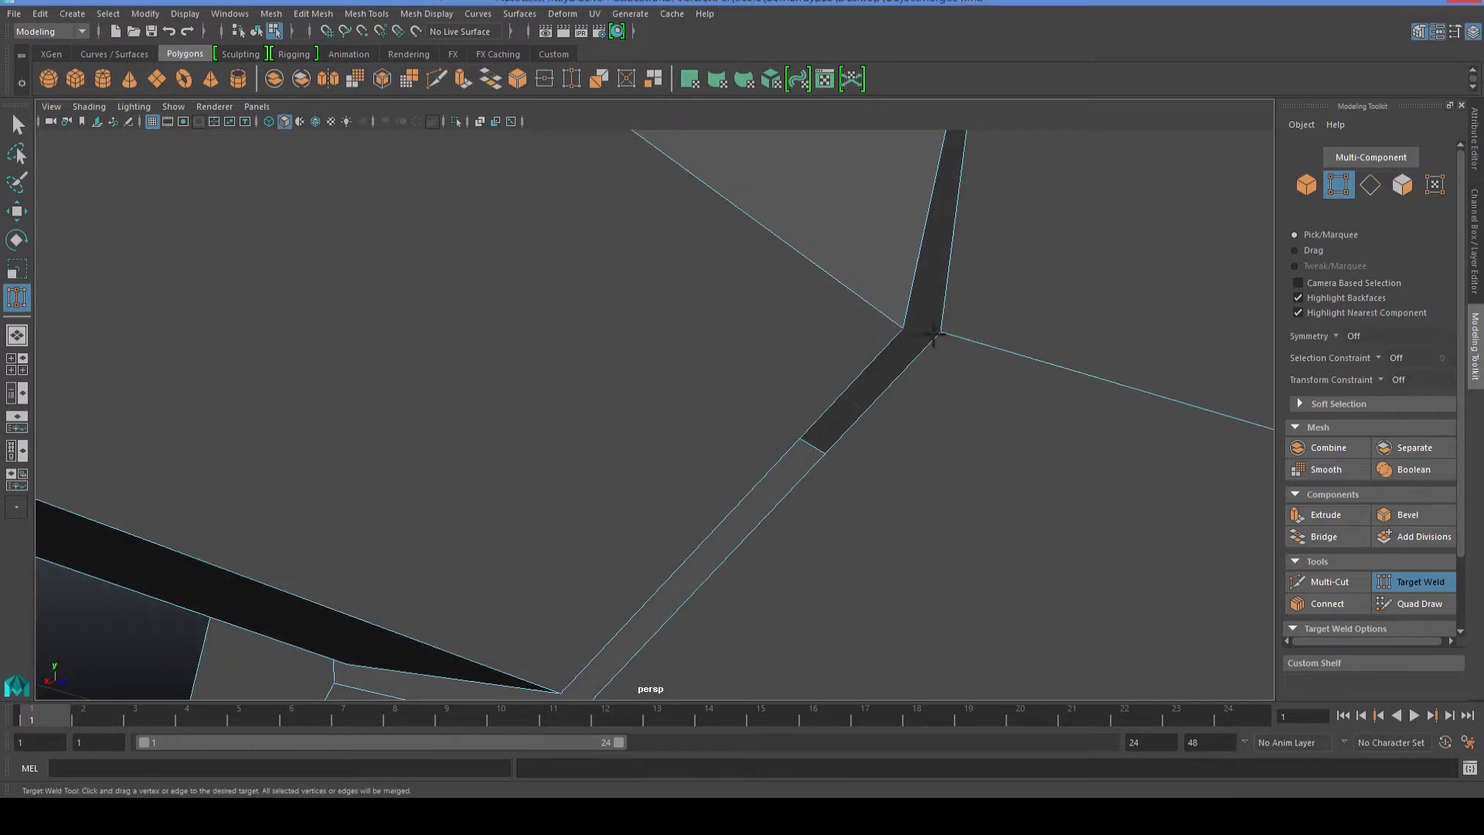
drag(904, 331, 902, 329)
alt+drag(812, 411, 674, 504)
alt+drag(674, 503, 752, 459)
scroll(689, 525, down, 5)
key(1)
scroll(652, 371, down, 3)
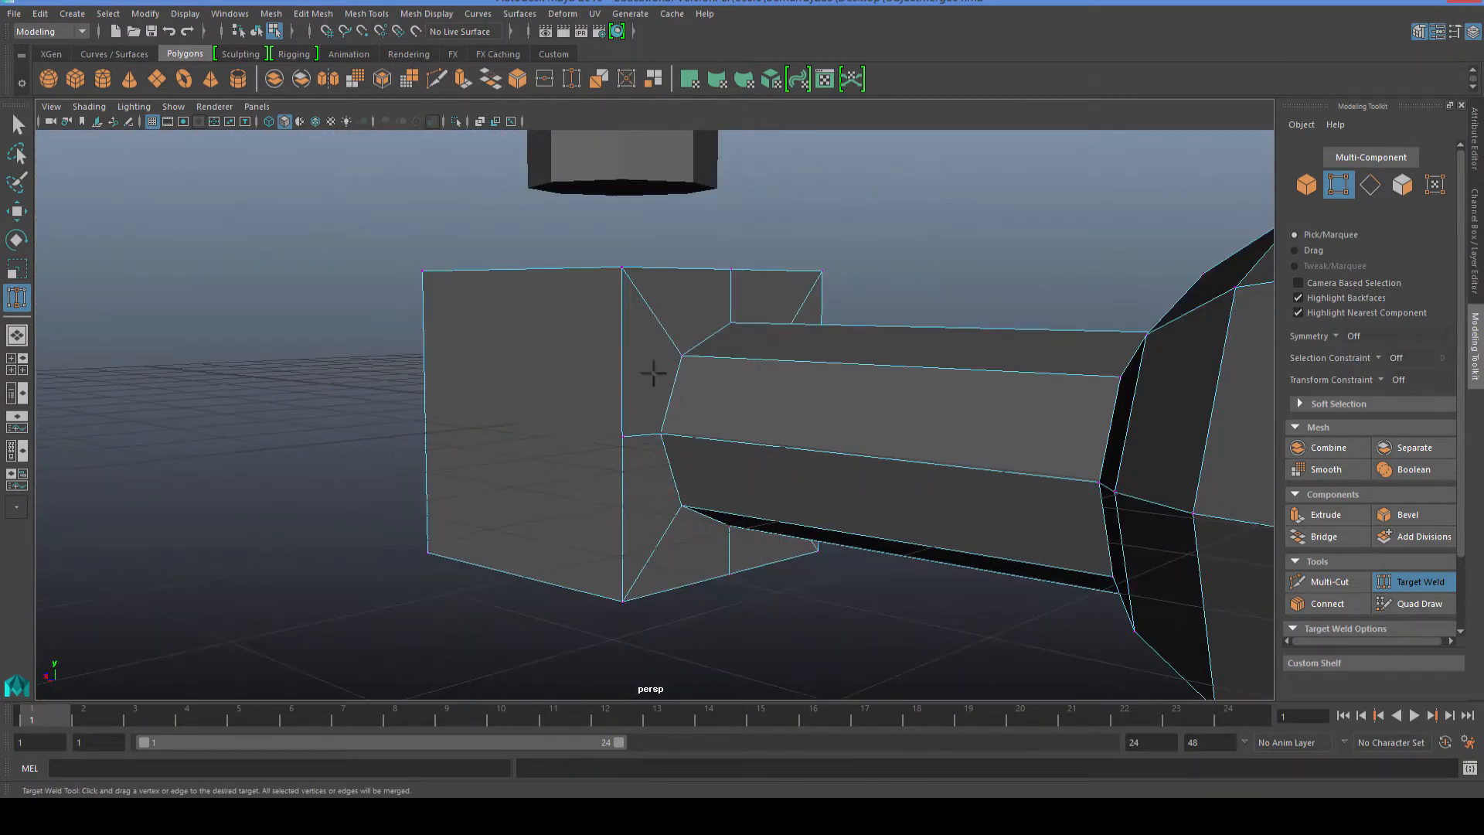
Return to object mode, select the joined mesh and turn on its polygon border edge display.
alt+middle_drag(653, 371, 633, 420)
scroll(633, 421, up, 3)
alt+drag(590, 397, 617, 417)
key(q)
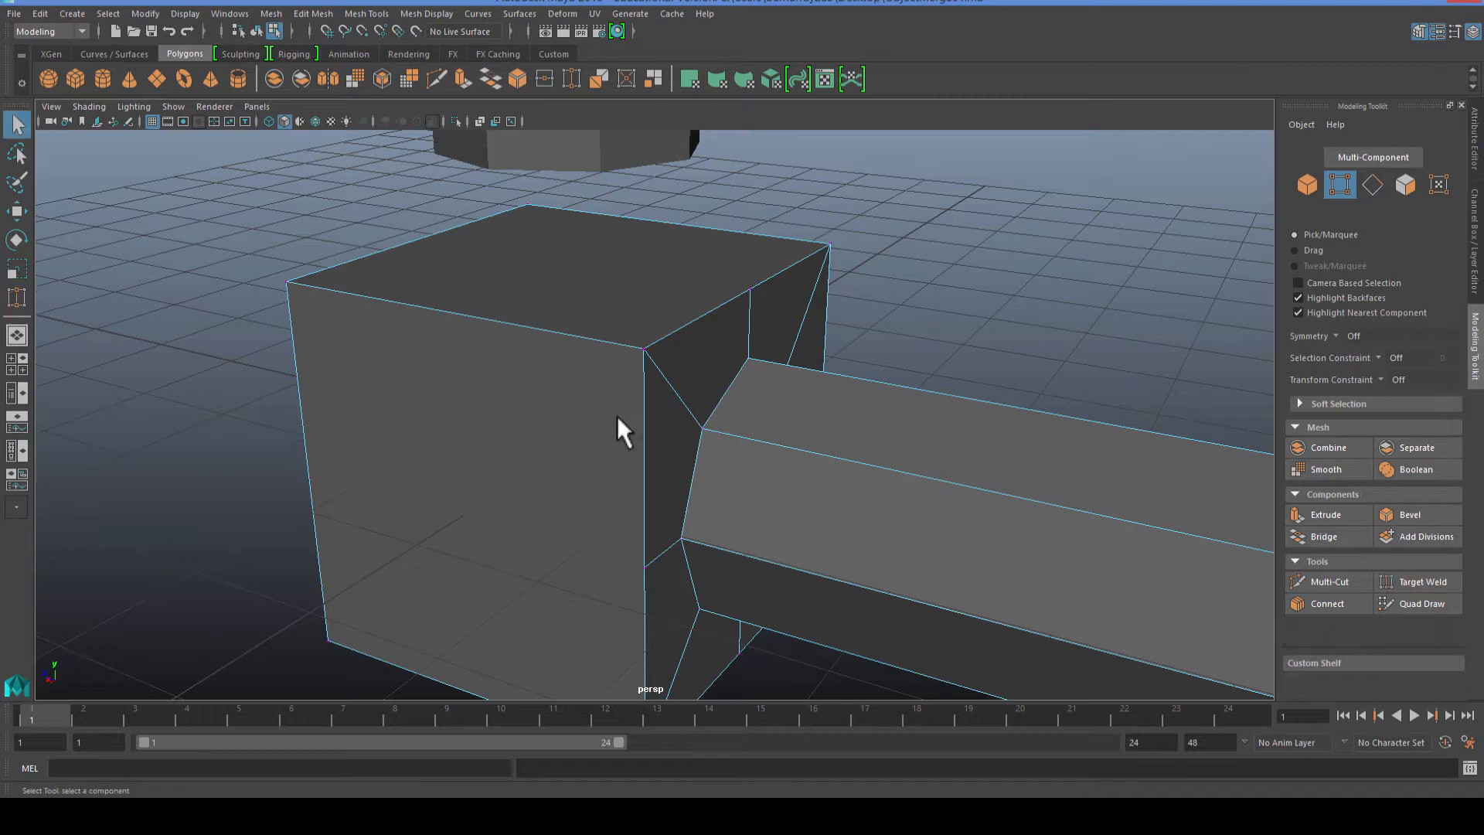
scroll(761, 319, up, 2)
right_drag(619, 332, 646, 327)
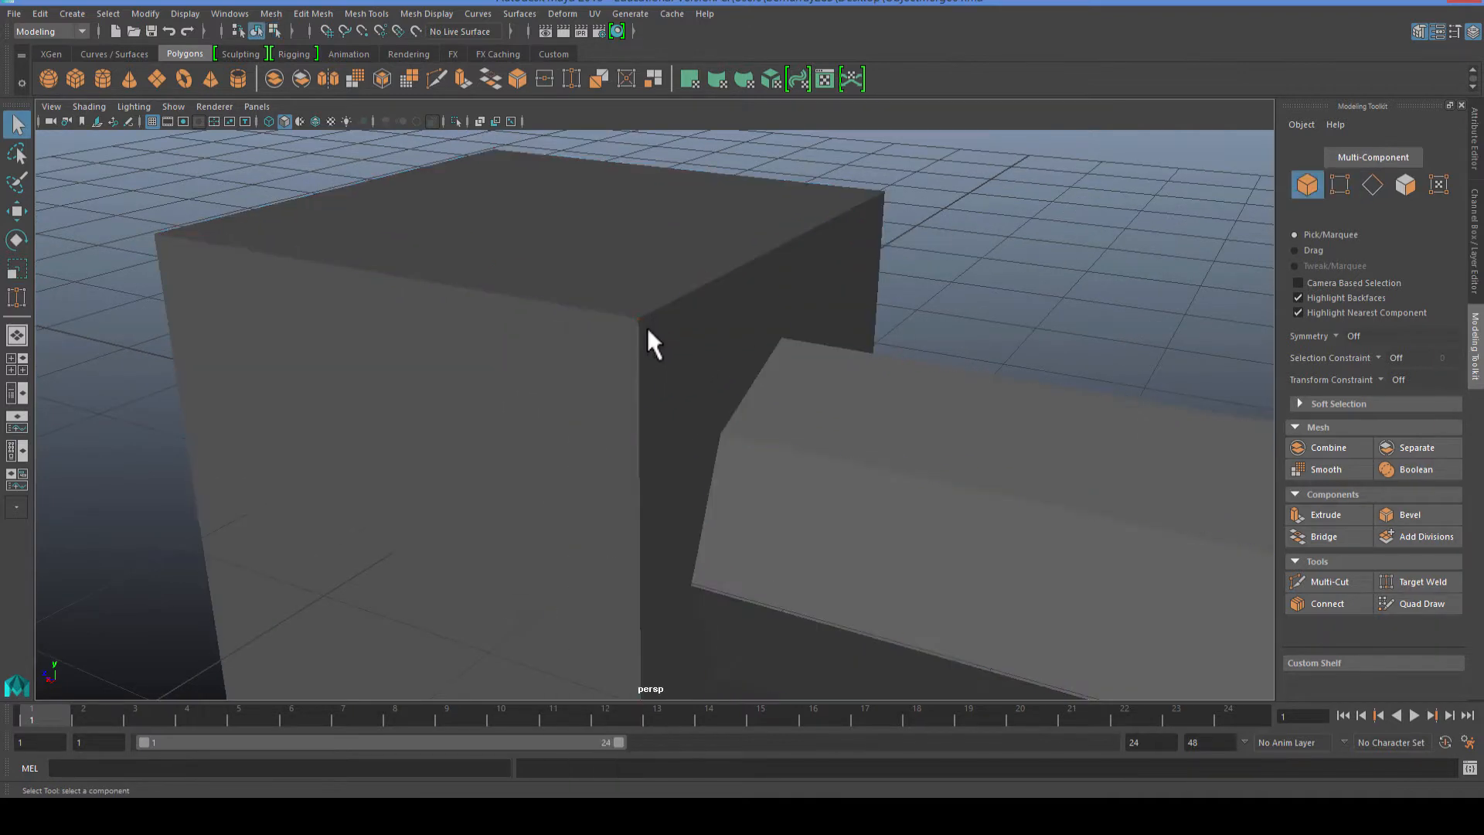
click(681, 328)
key(ctrl+a)
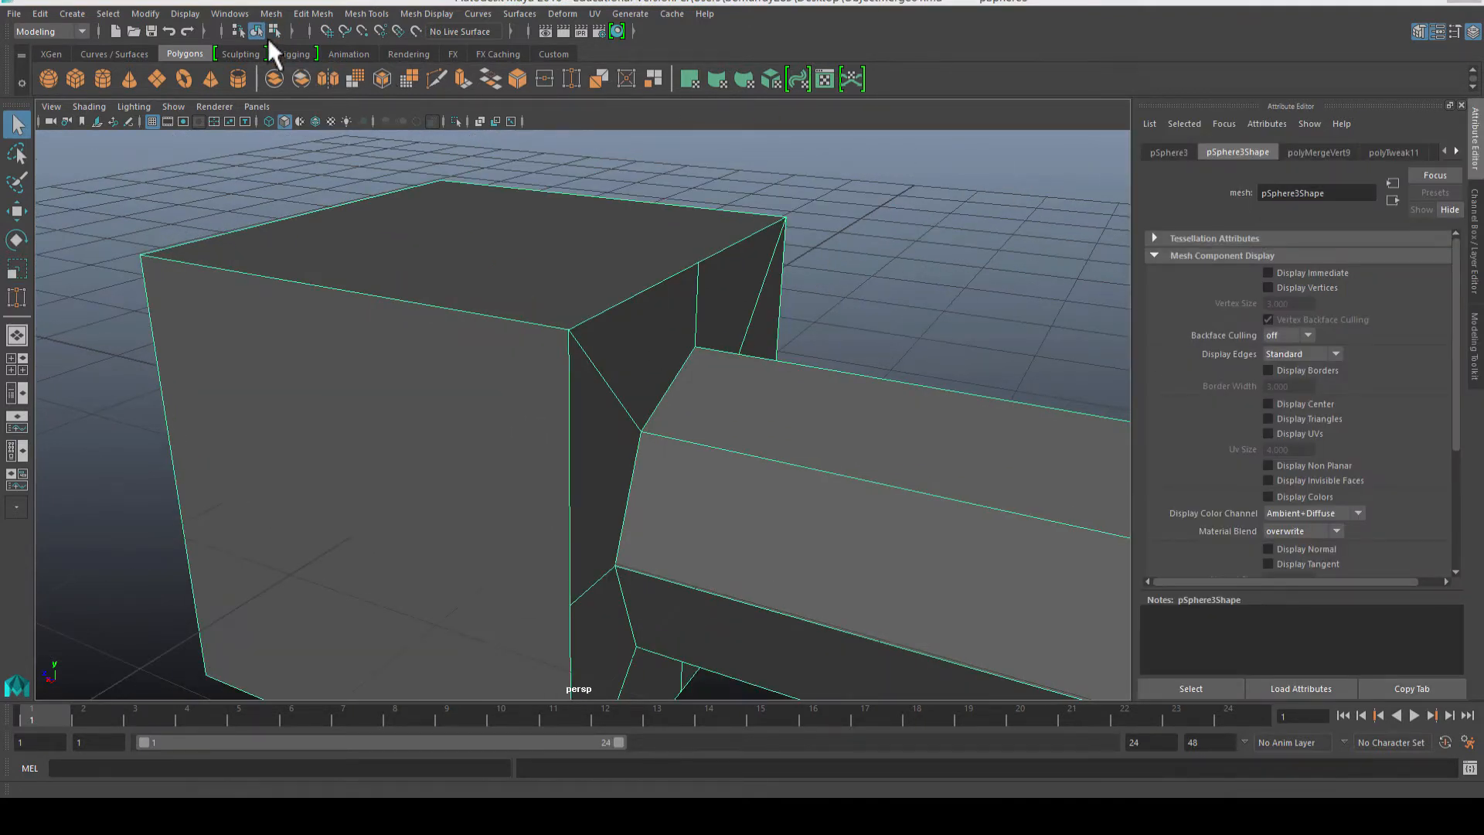
click(189, 10)
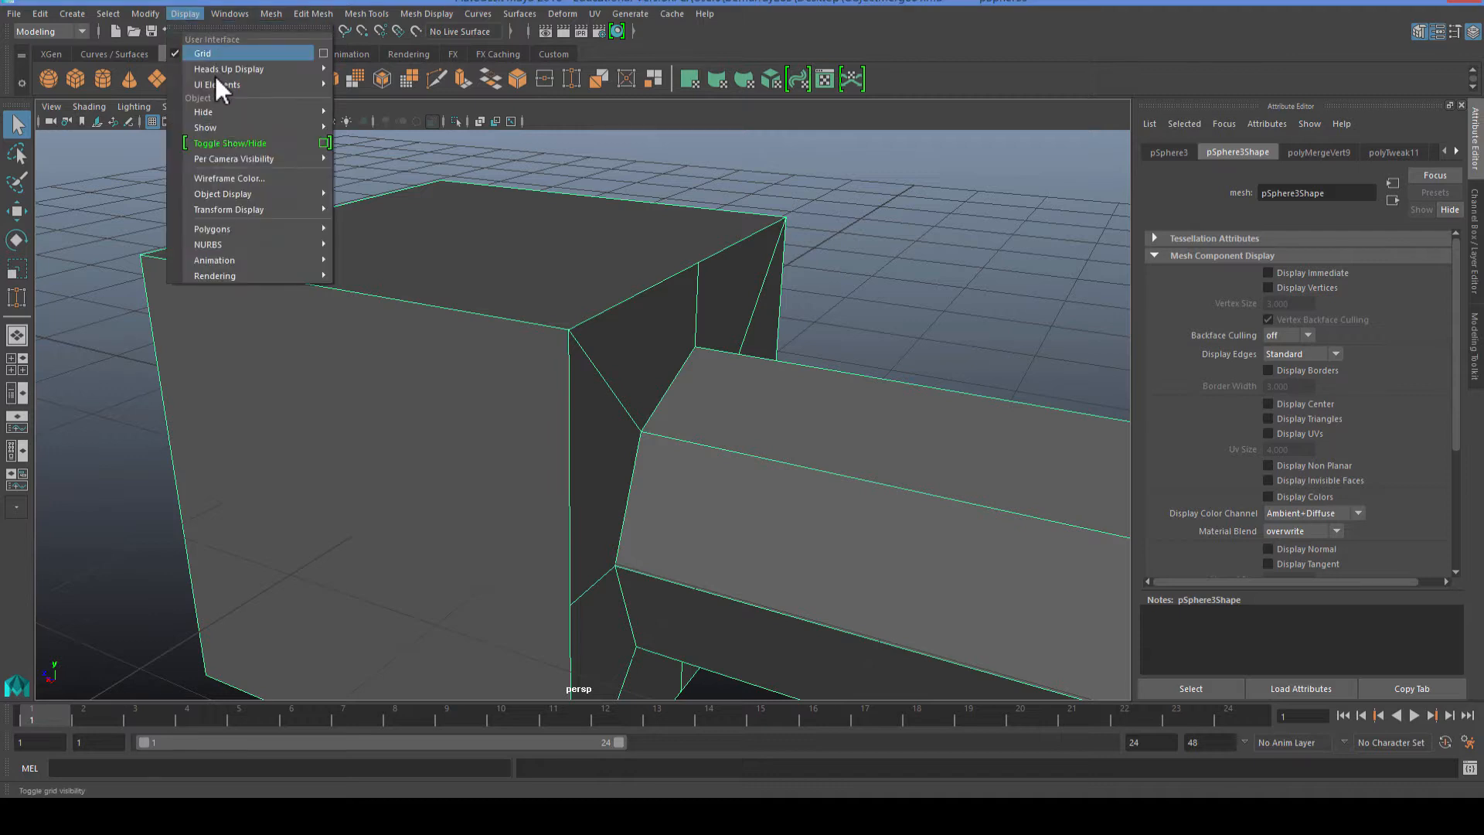
mouse_move(210, 128)
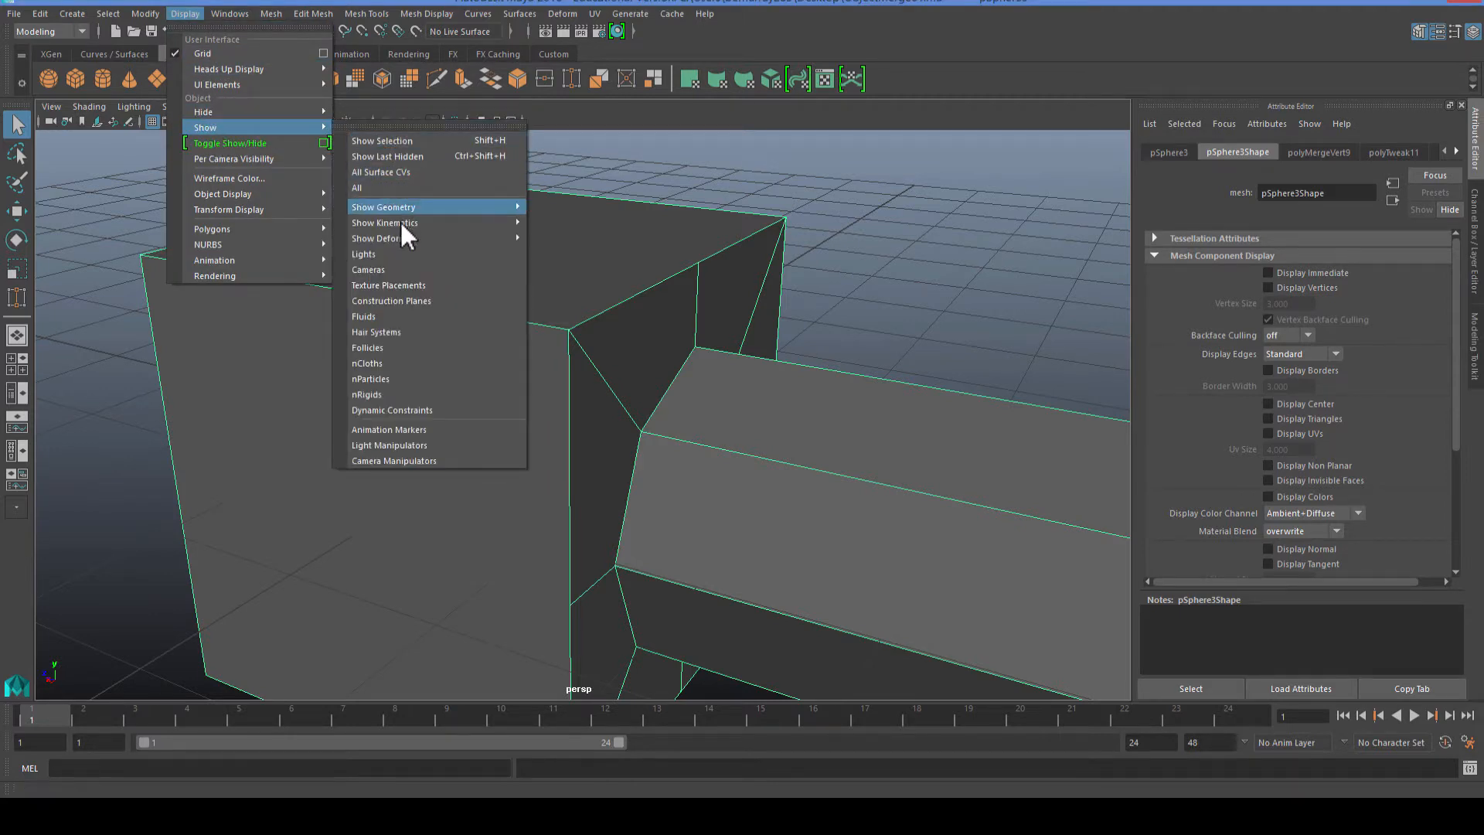
mouse_move(223, 230)
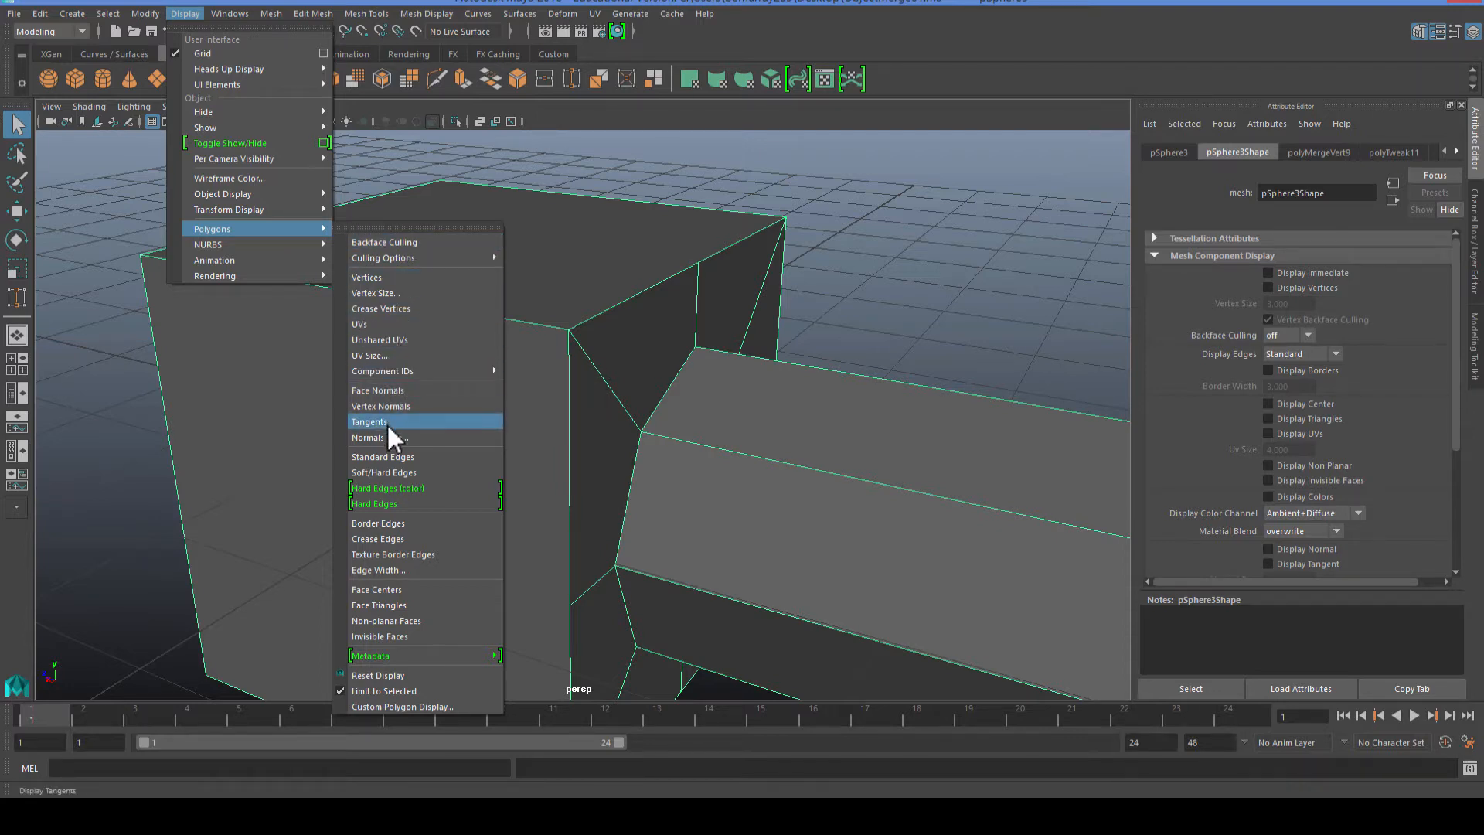
click(385, 525)
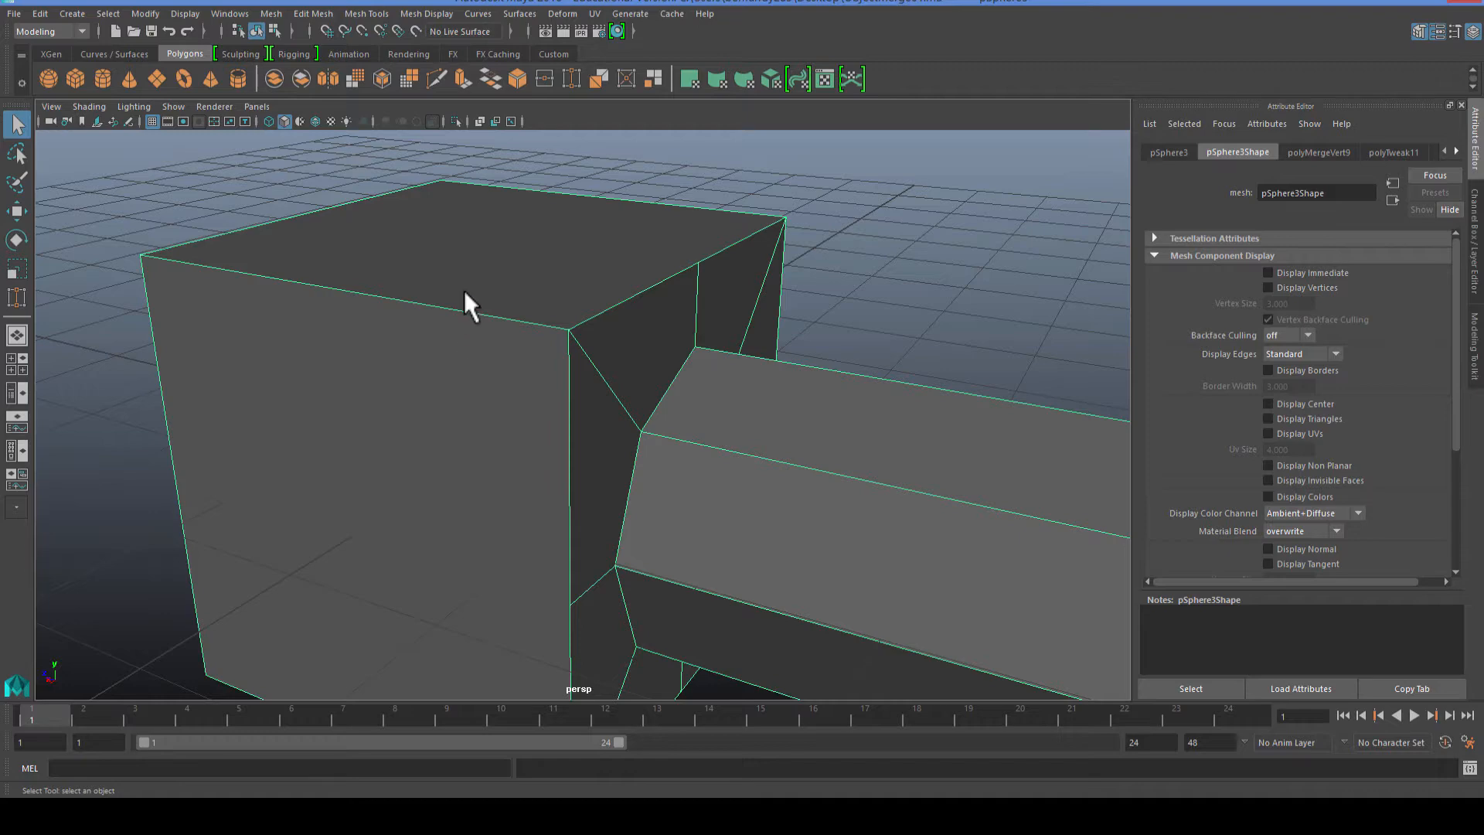
Select the cube's top face and delete it to leave the cube open at the top.
key(F11)
click(495, 249)
key(Delete)
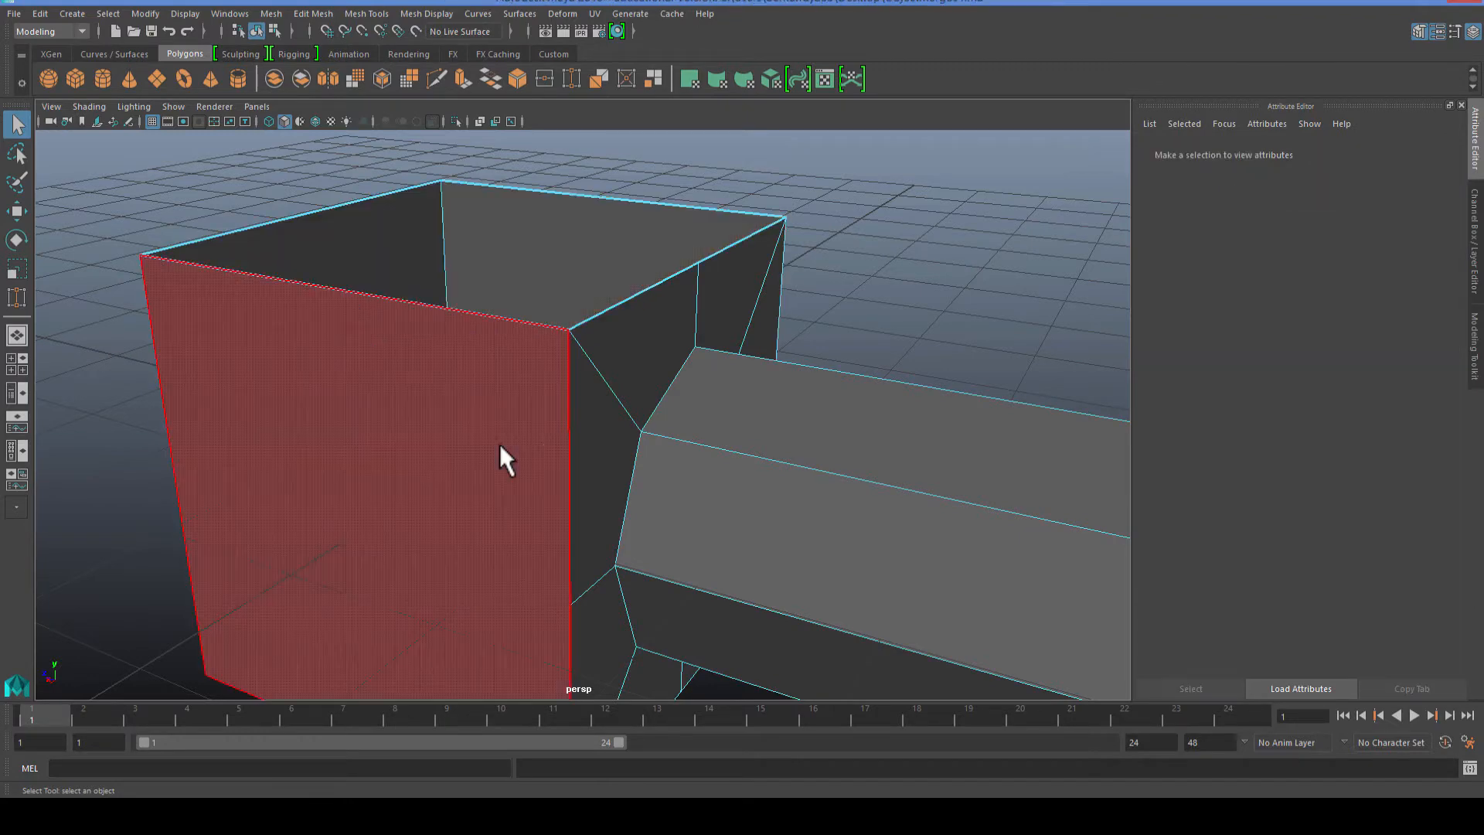
Delete the bottom cap face of the vertical cylinder above the cube.
alt+drag(470, 425, 603, 283)
click(537, 206)
right_drag(543, 257, 543, 291)
click(536, 290)
key(Delete)
scroll(536, 315, down, 4)
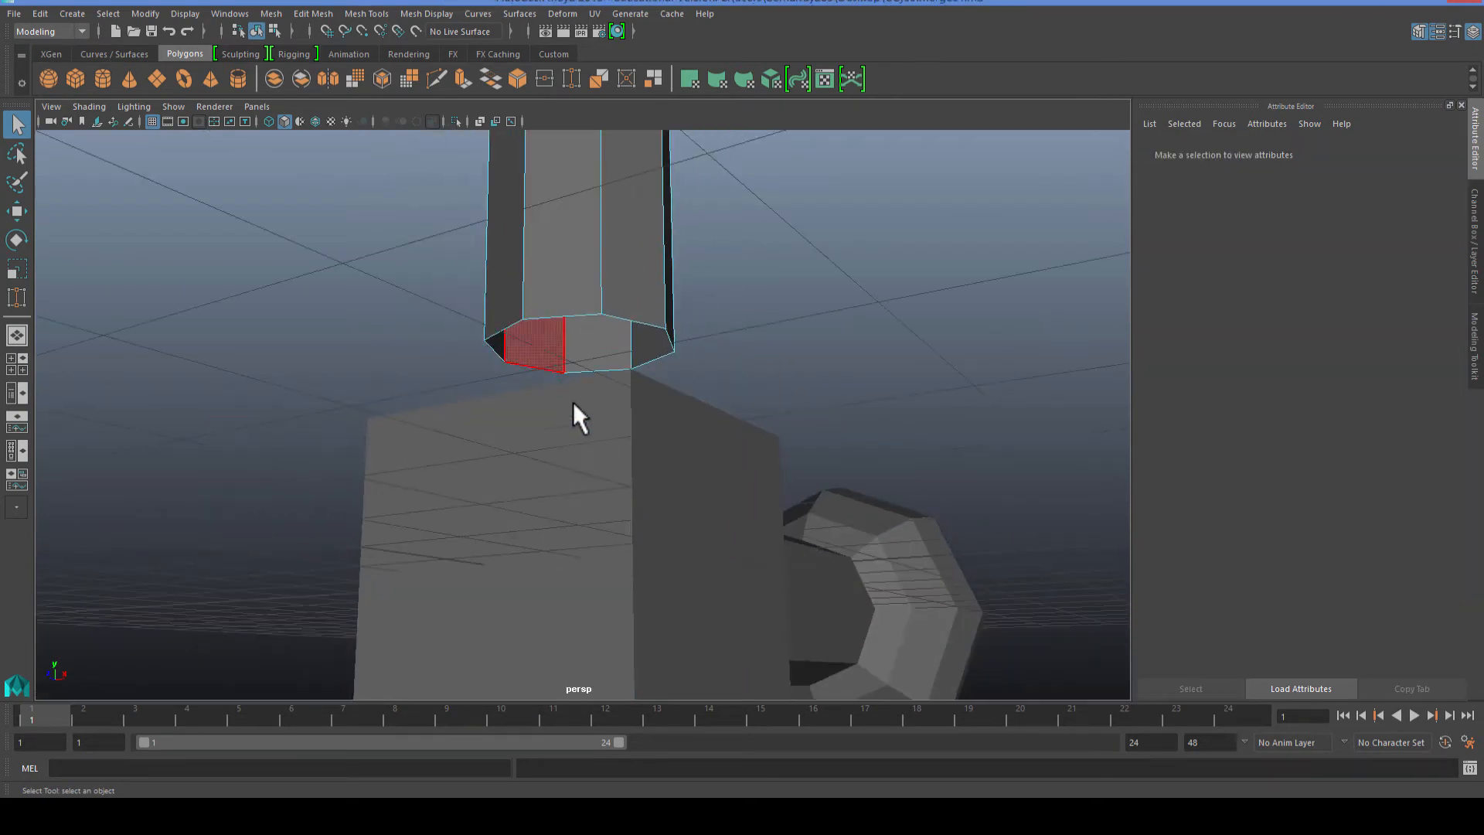
Select the joined mesh and the vertical cylinder and combine them into one polygon object.
click(593, 405)
shift+click(582, 271)
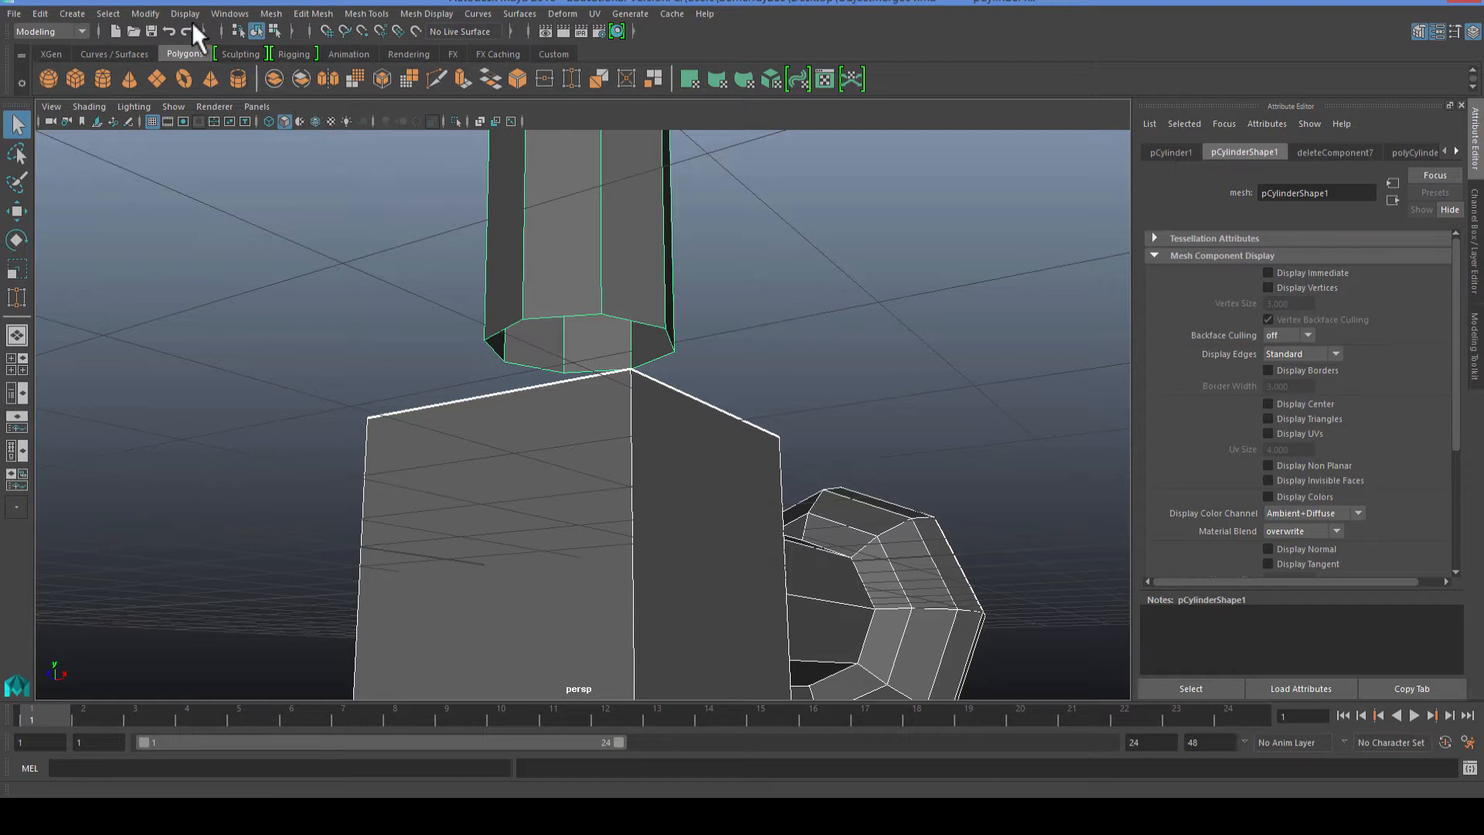
click(276, 14)
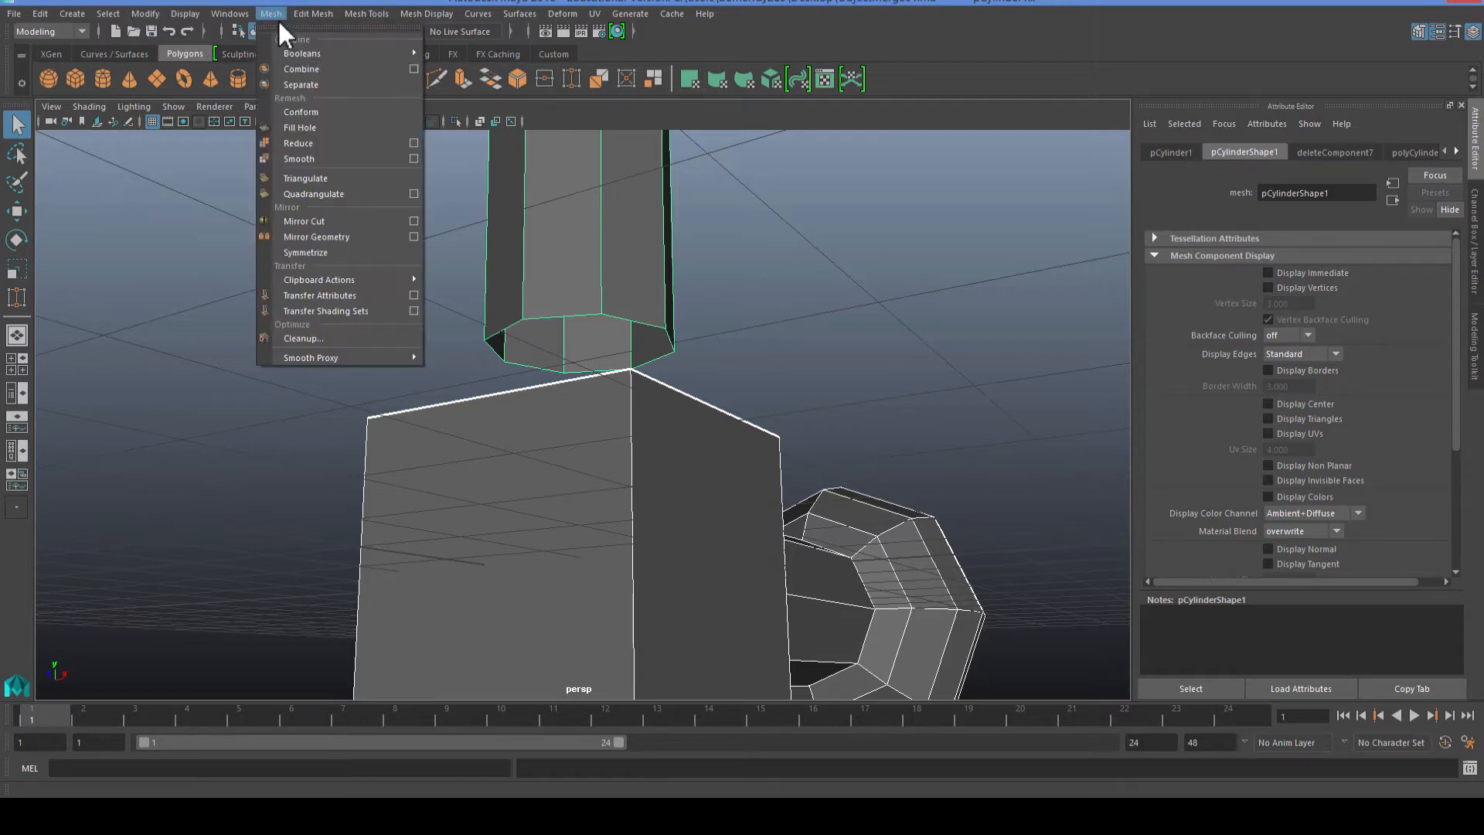
click(294, 68)
scroll(610, 385, up, 4)
alt+drag(611, 385, 524, 406)
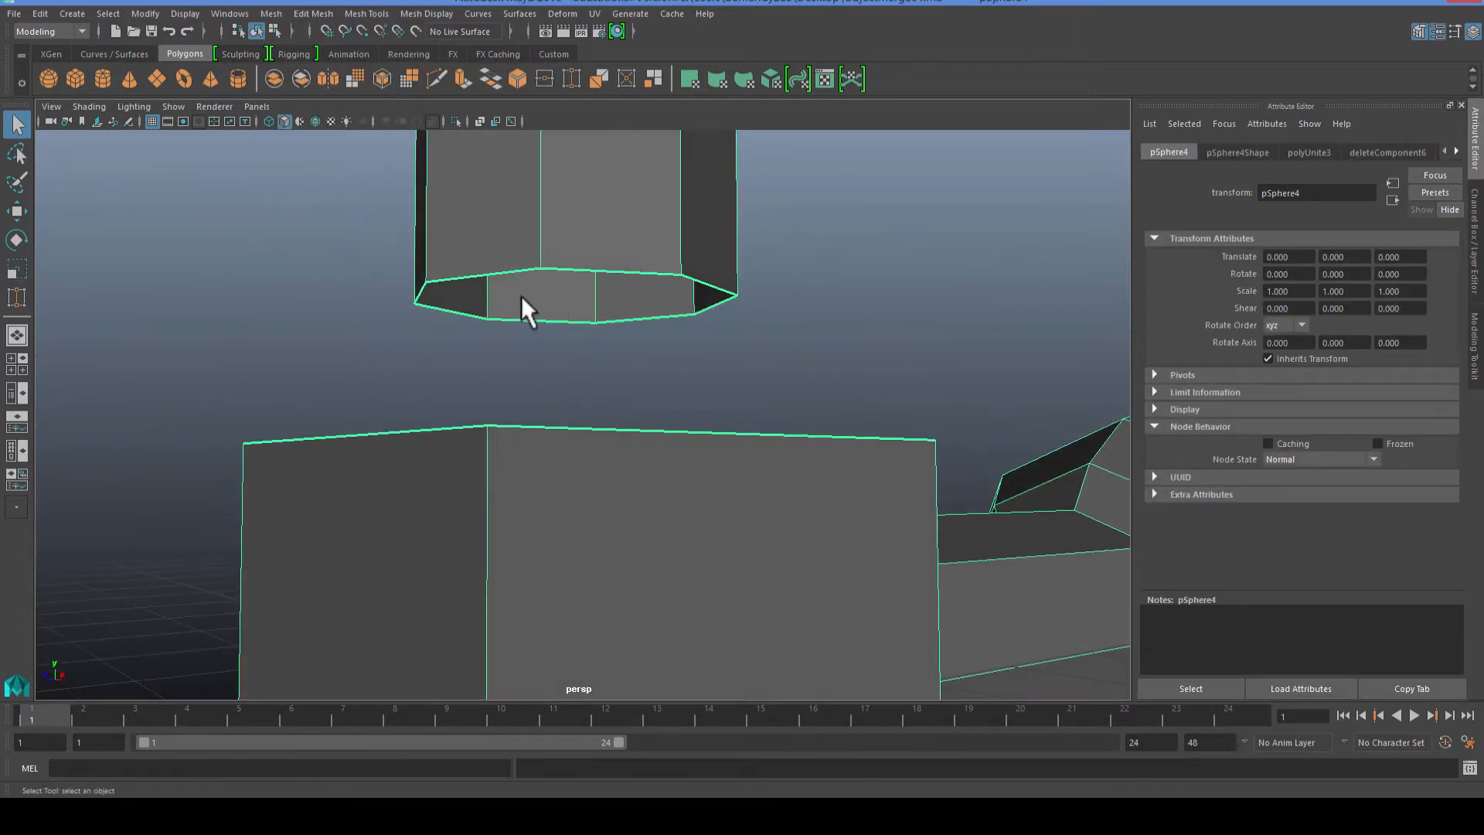
Select the border edge loop at the vertical cylinder's open end and move it down to the cube's open top.
right_drag(513, 255, 511, 218)
double_click(528, 263)
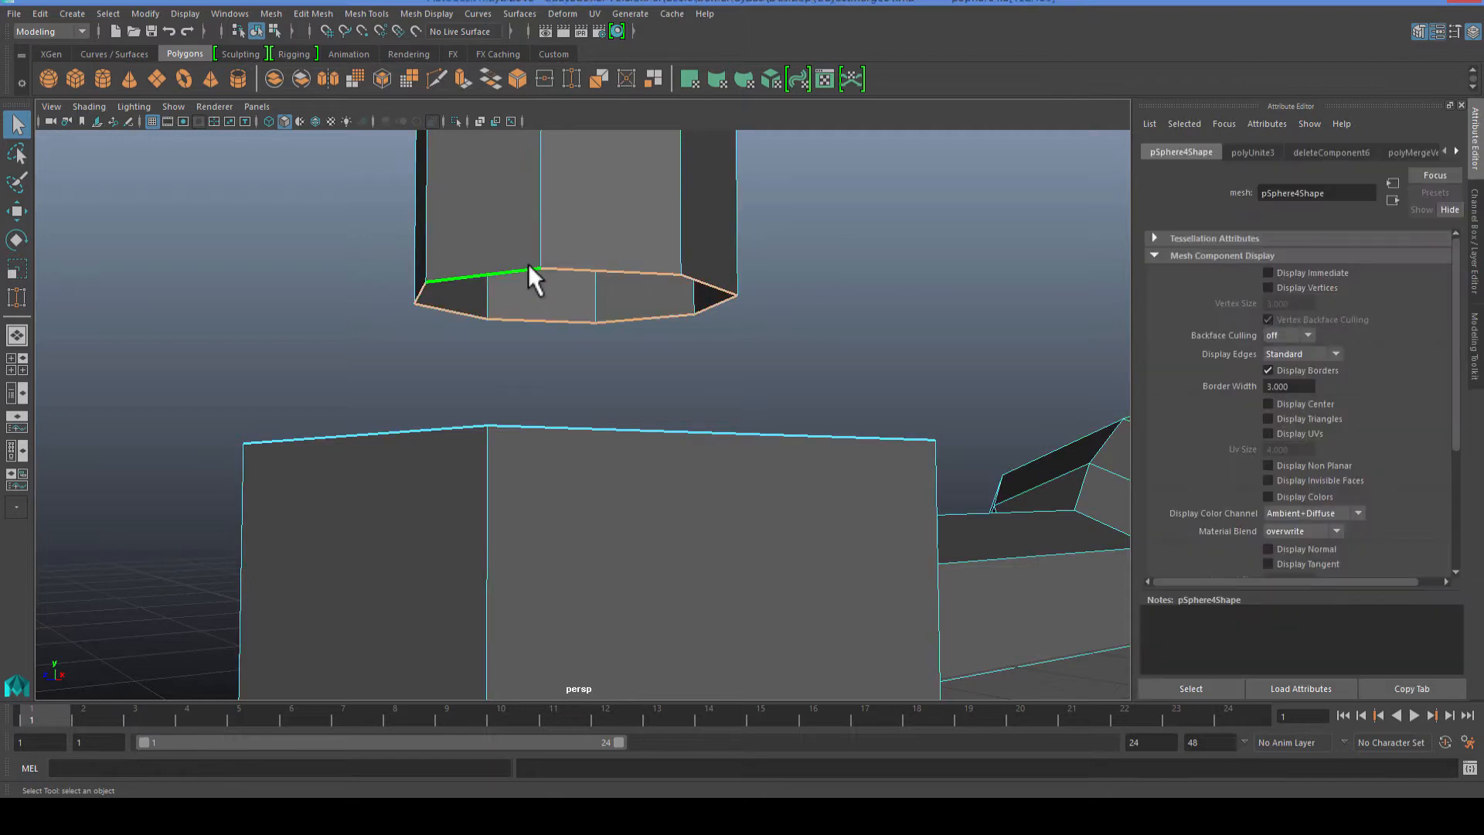
key(w)
drag(583, 249, 529, 352)
click(232, 364)
alt+drag(232, 365, 596, 503)
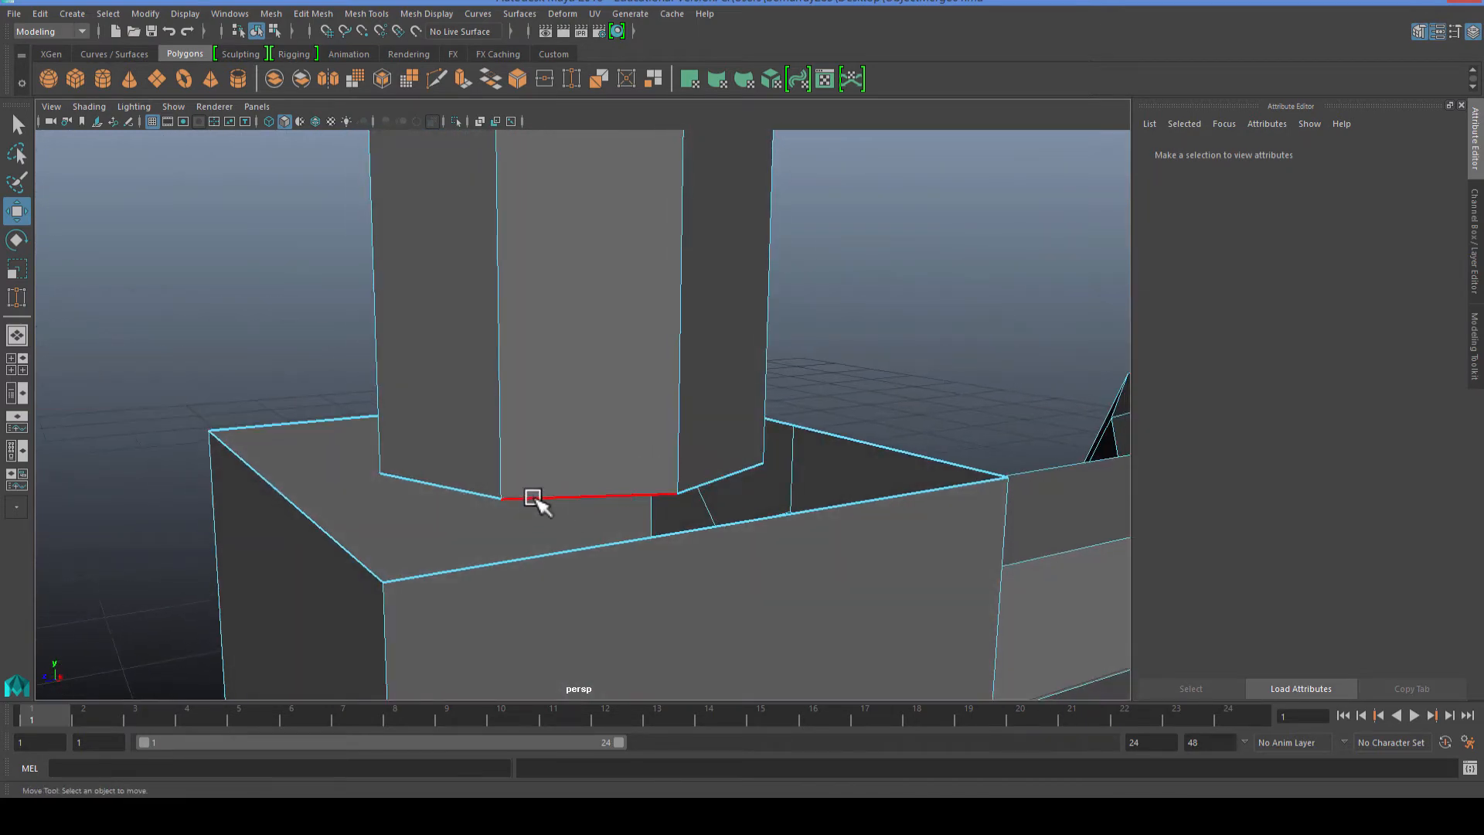
Try to split the edge ring running through one of the cube's top border edges, and undo the split.
right_drag(533, 380, 534, 333)
alt+drag(557, 425, 603, 441)
click(587, 370)
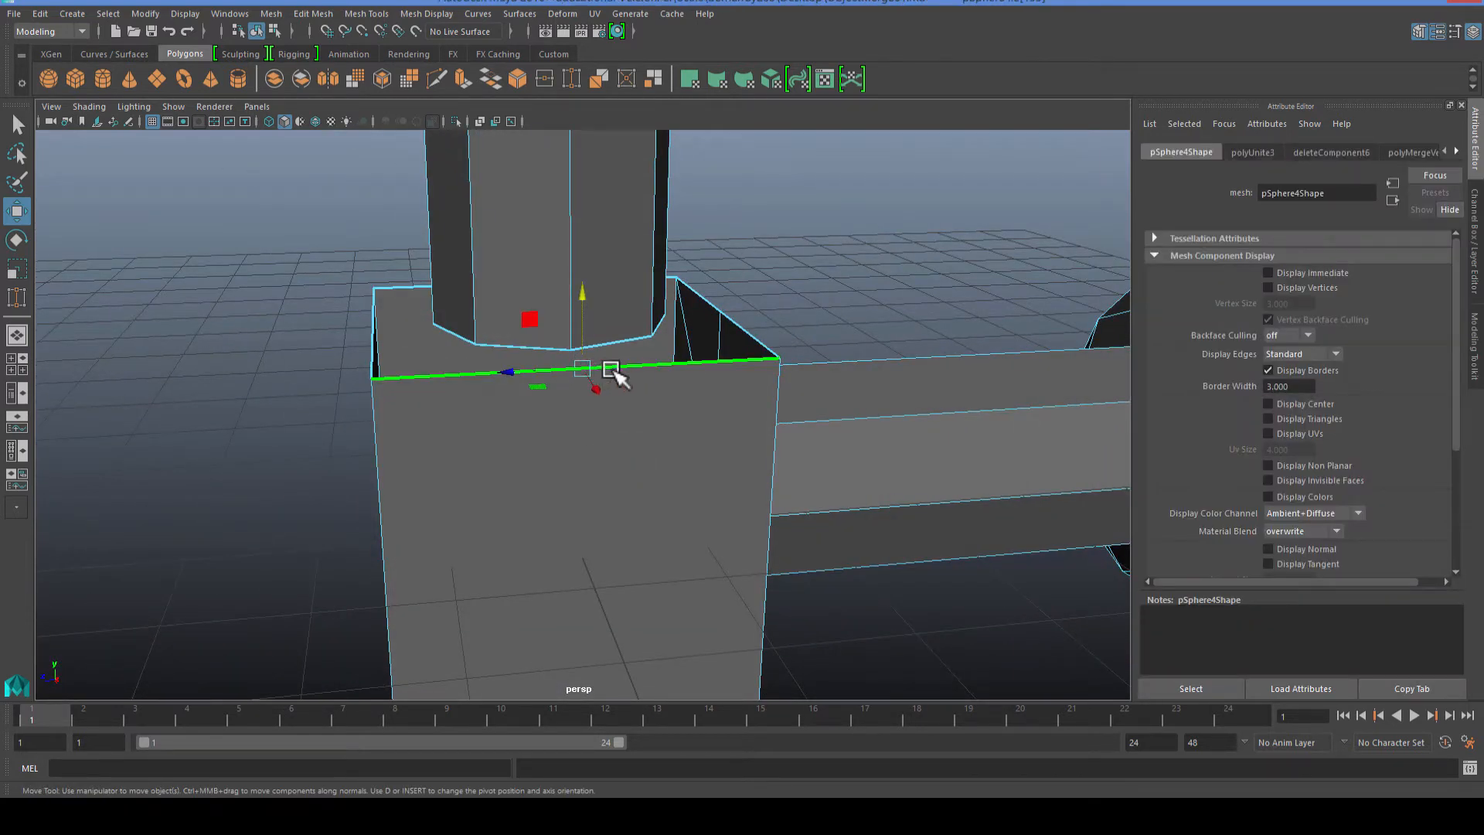
shift+right_click(616, 369)
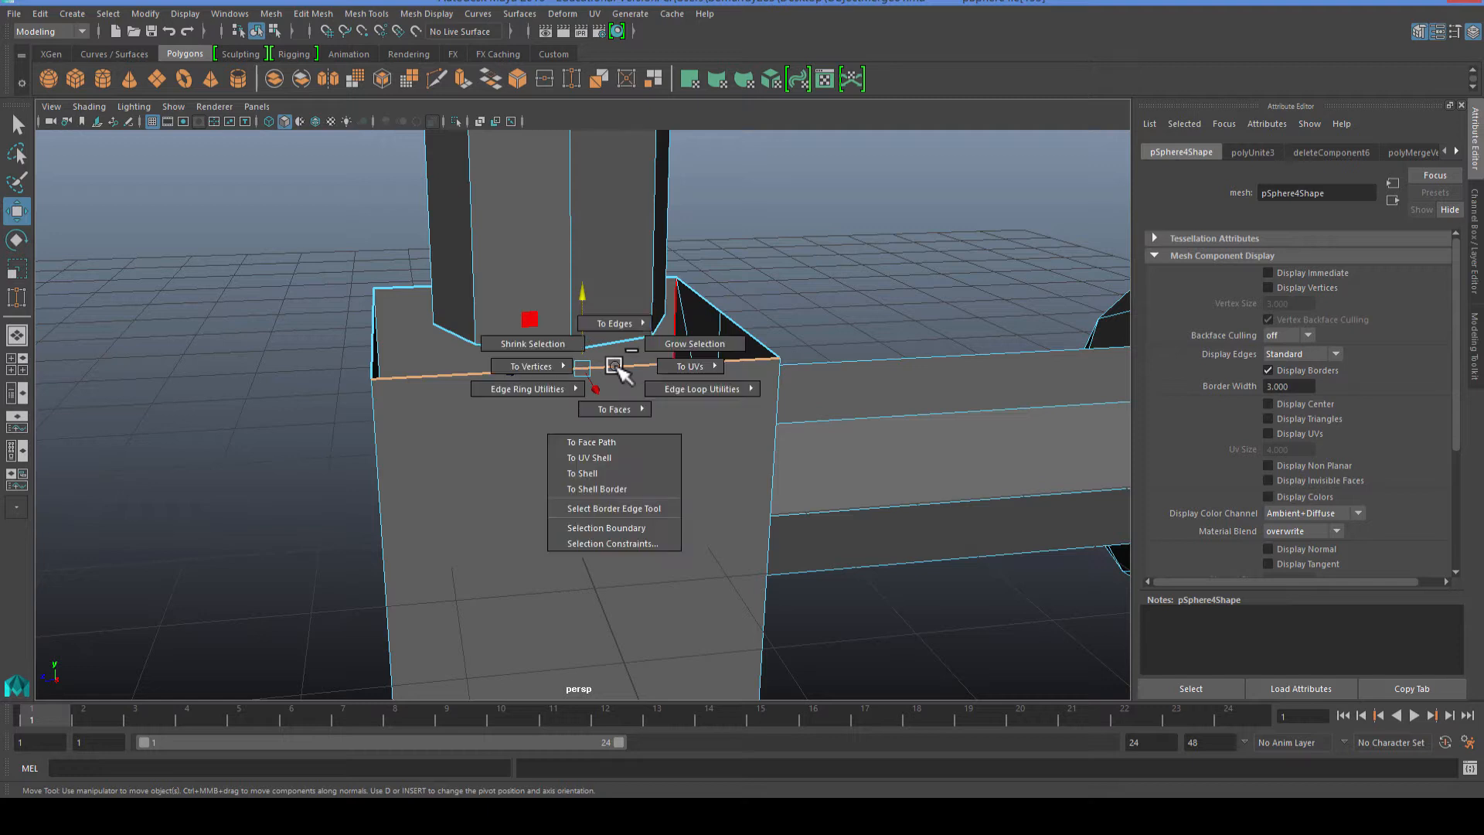
mouse_move(601, 378)
shift+right_down()
mouse_move(568, 396)
mouse_move(603, 401)
shift+right_up()
scroll(610, 490, down, 3)
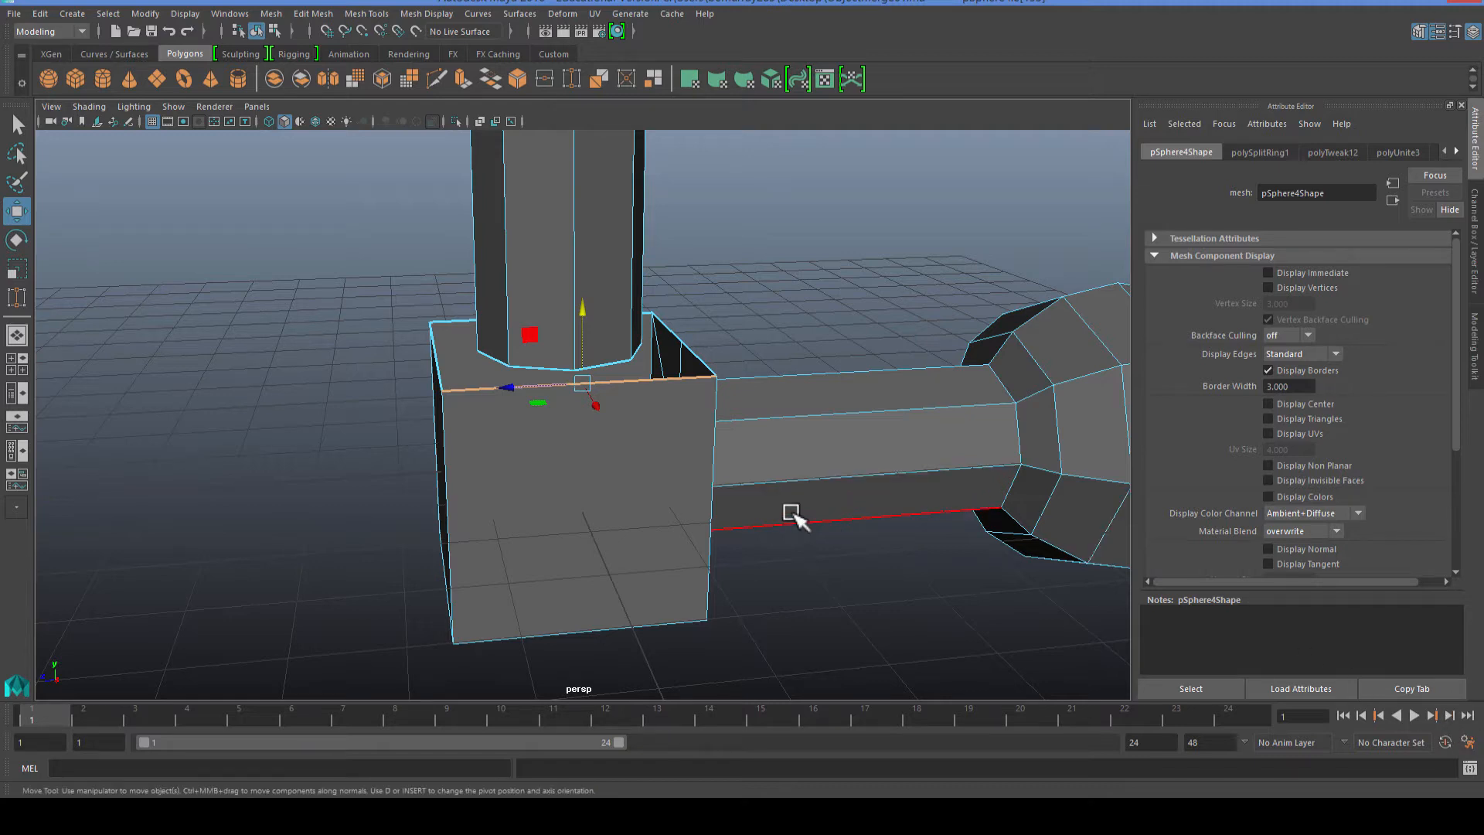
key(ctrl+z)
scroll(682, 442, up, 2)
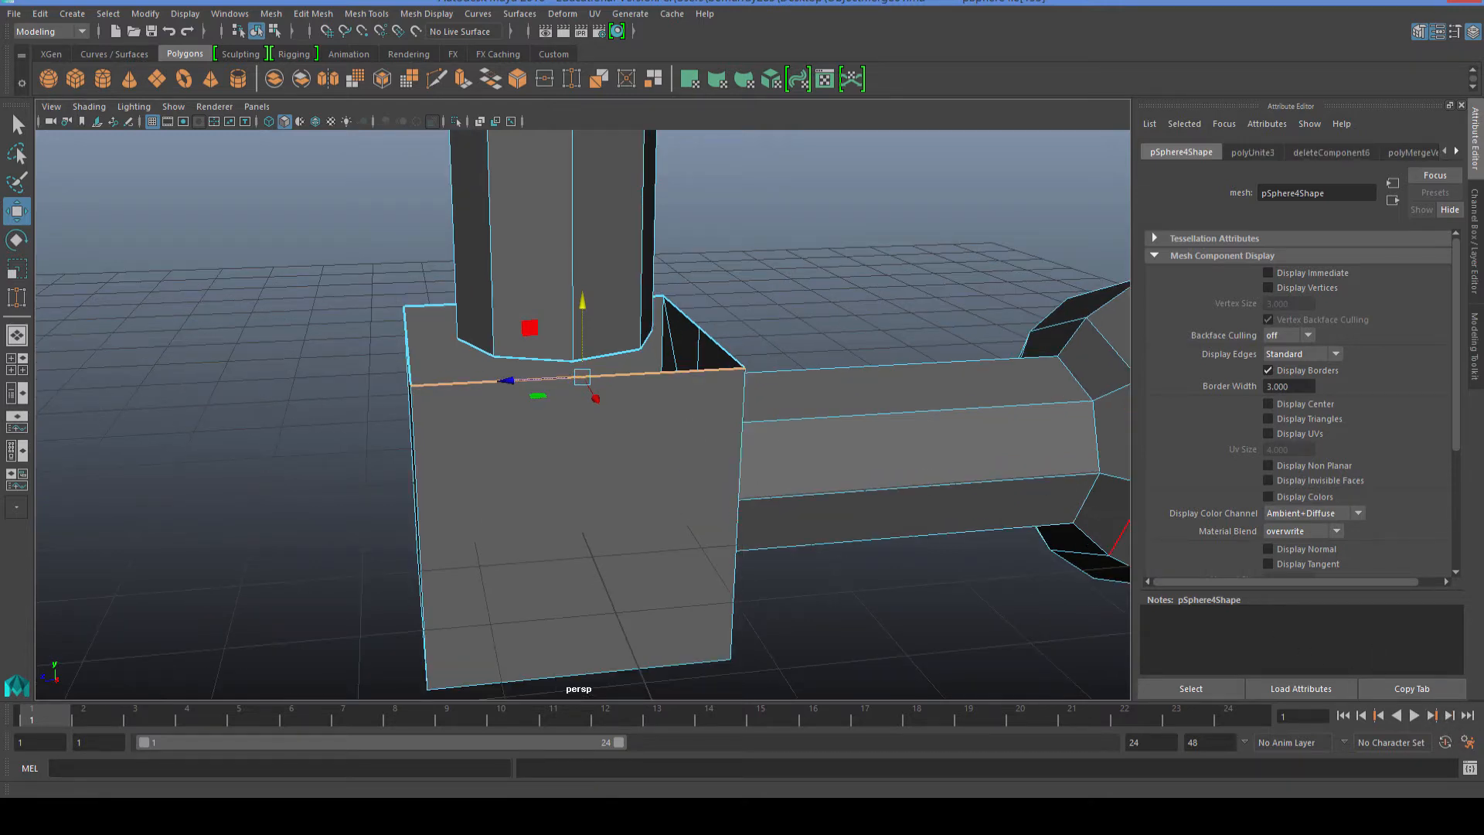
Multi-cut a cube wall beside the horizontal cylinder from its top edge's midpoint to its bottom edge, and continue the cut across the bottom face.
click(386, 456)
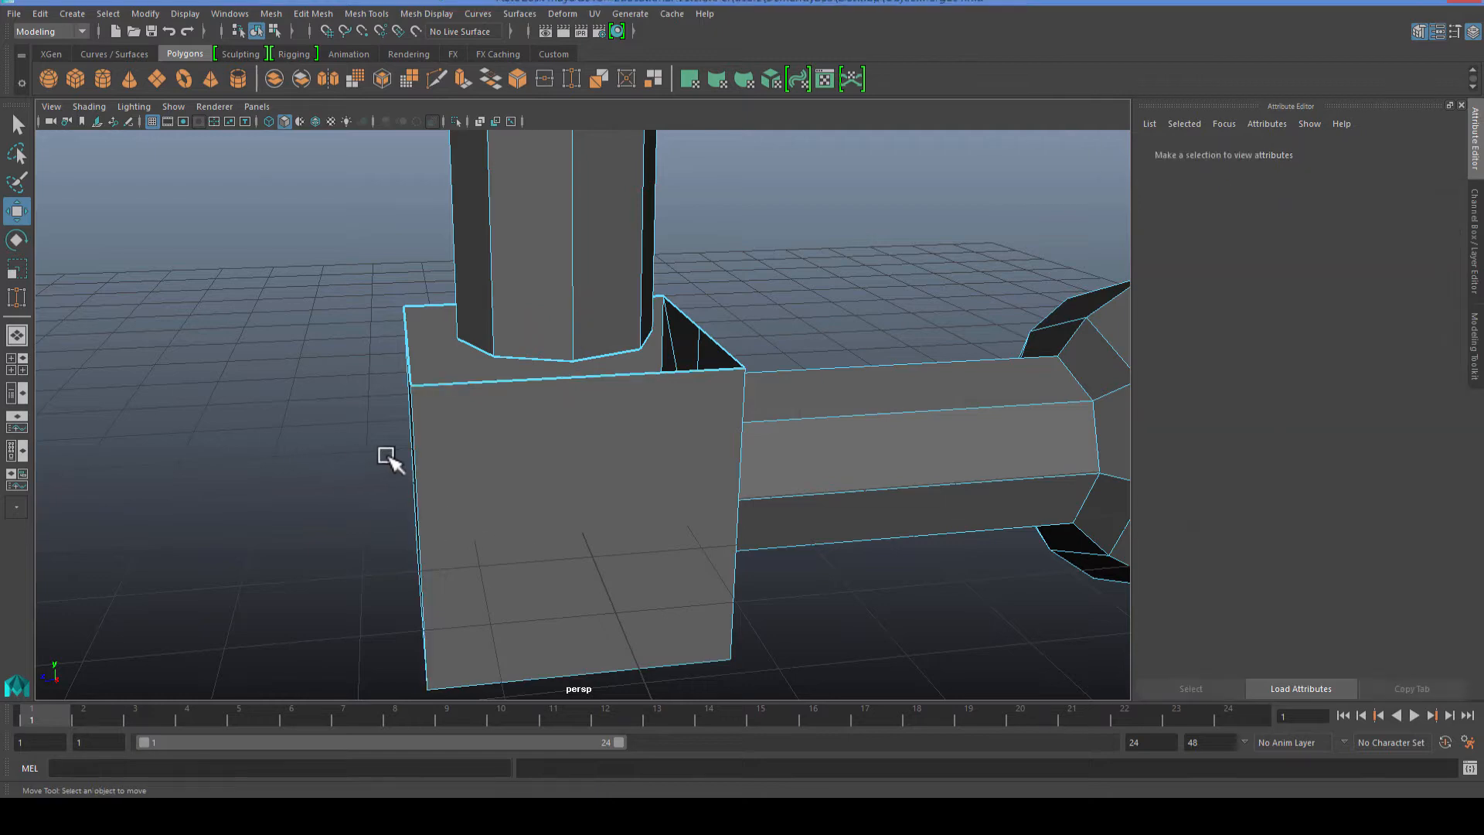
click(451, 375)
alt+drag(451, 375, 777, 431)
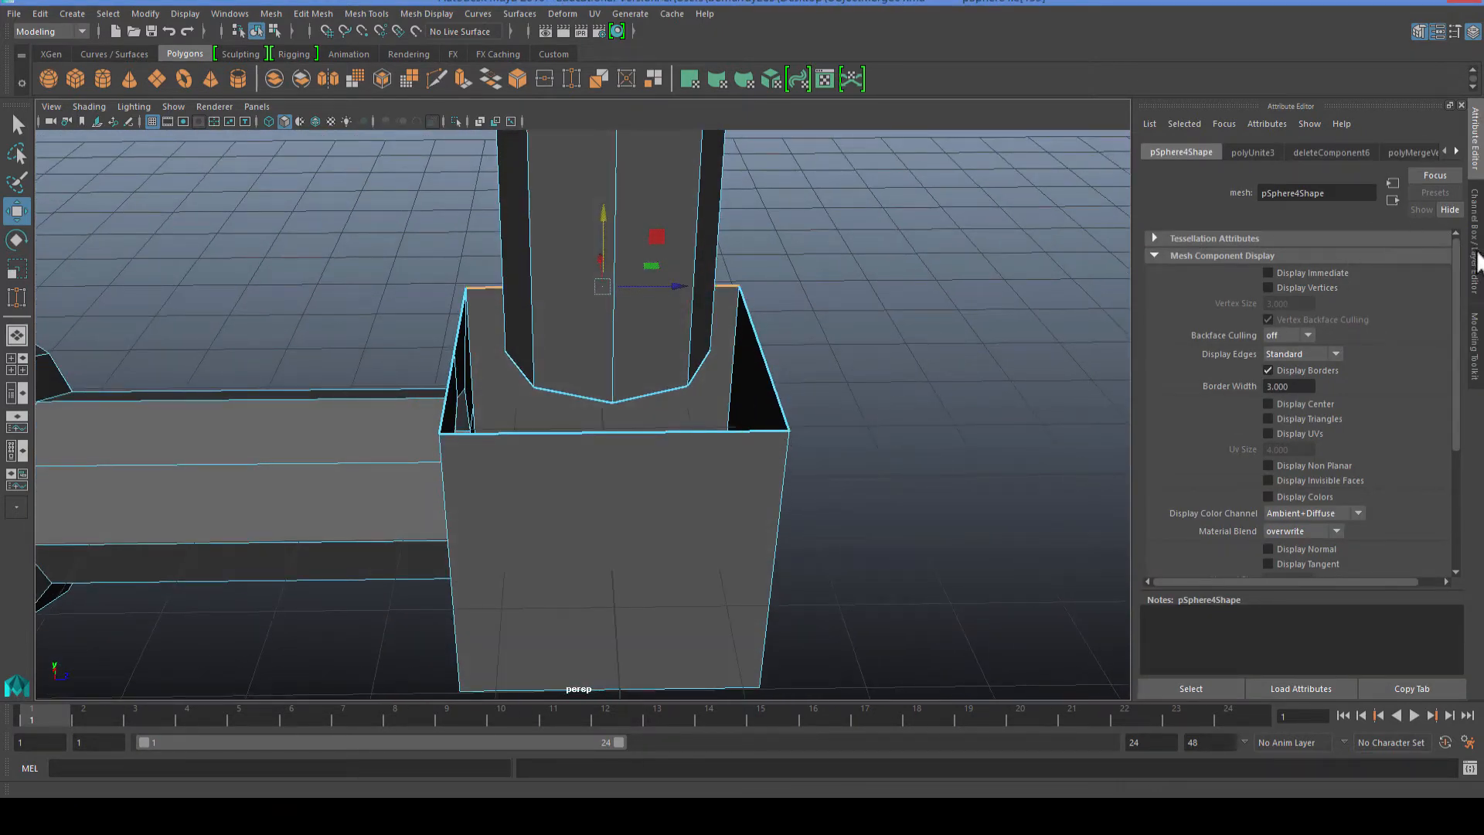
click(1473, 345)
alt+drag(1010, 457, 742, 463)
click(1325, 580)
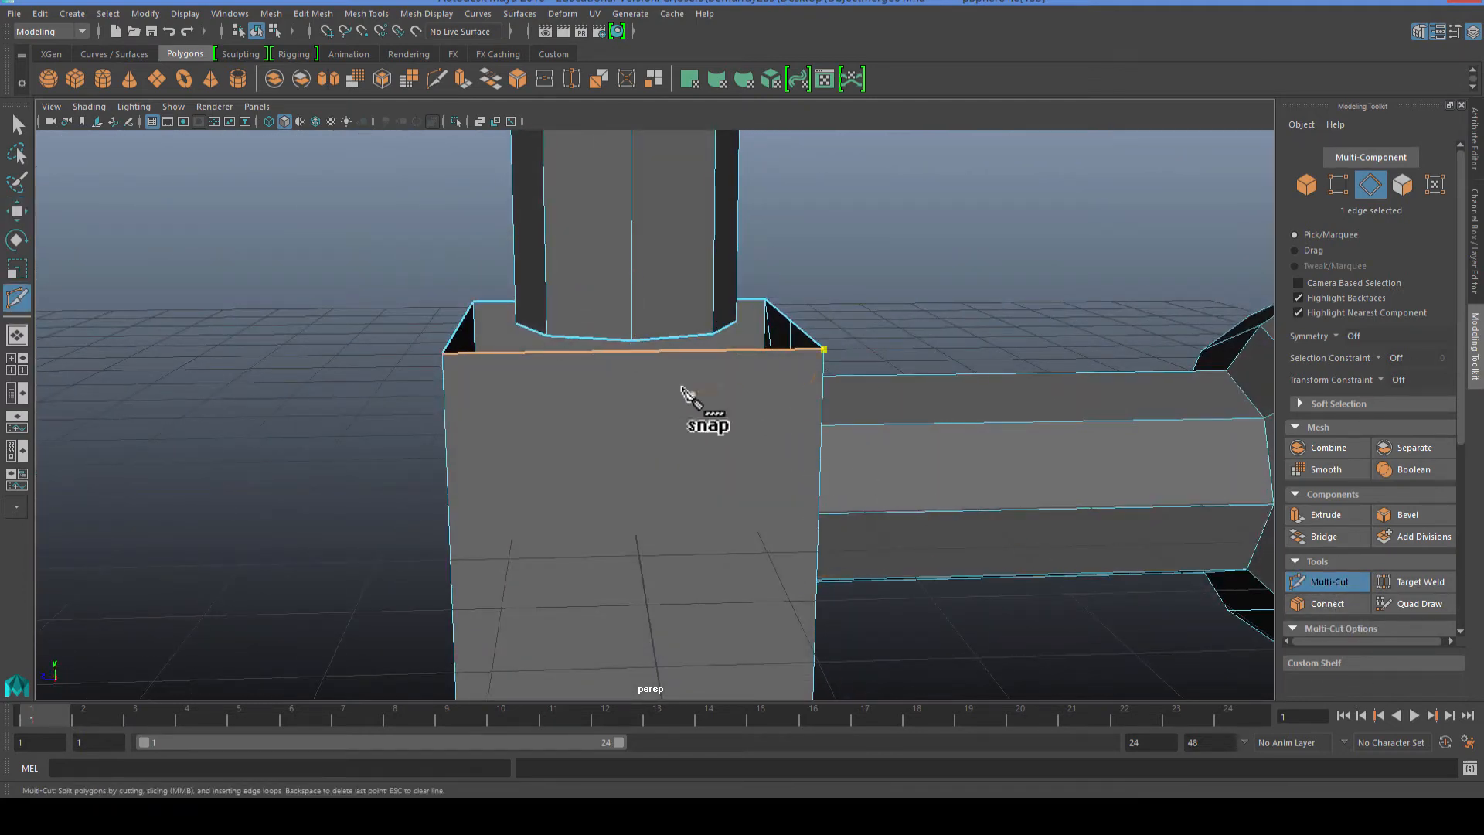
click(636, 352)
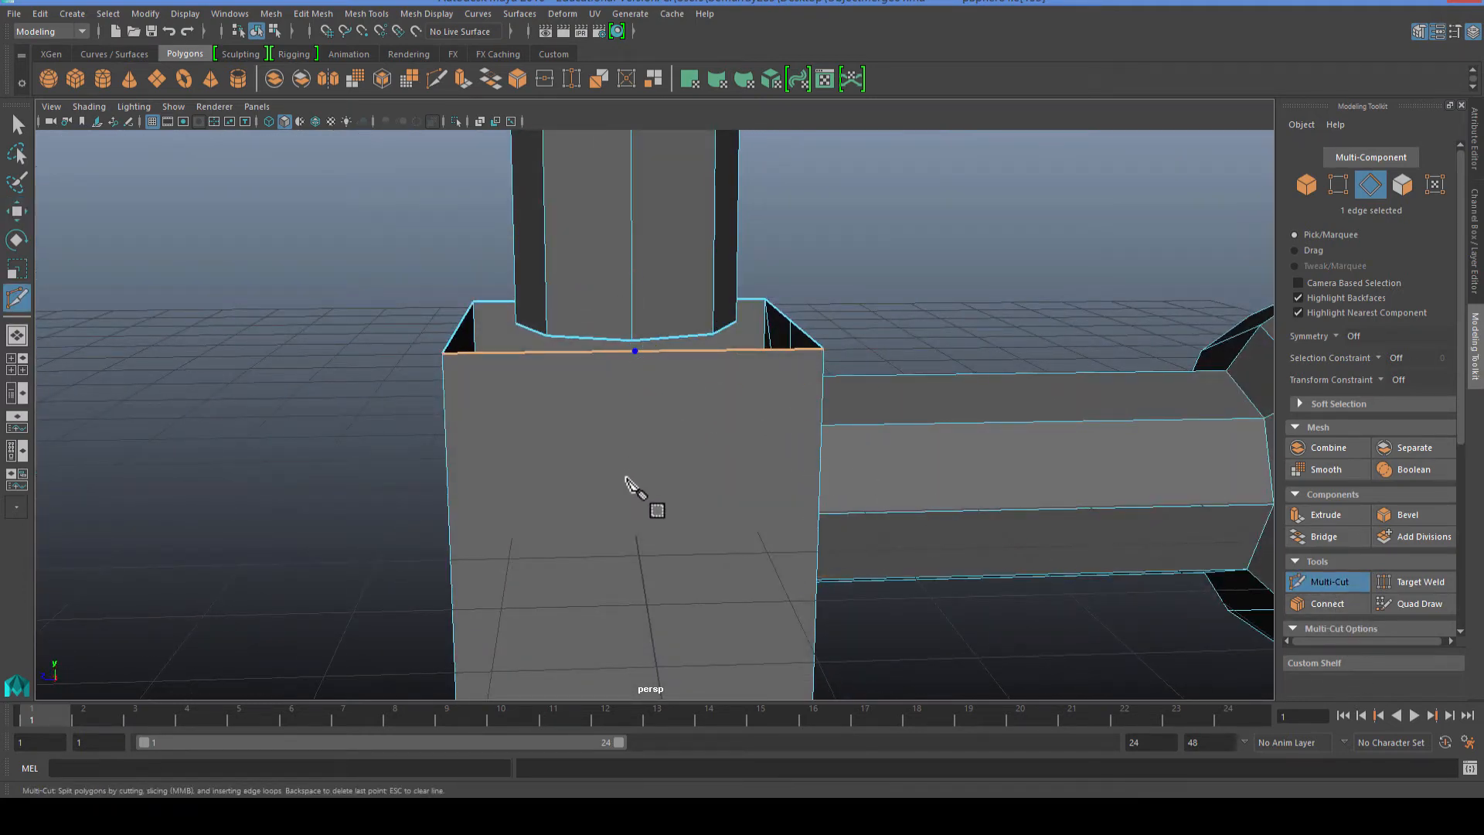
alt+middle_drag(629, 487, 657, 552)
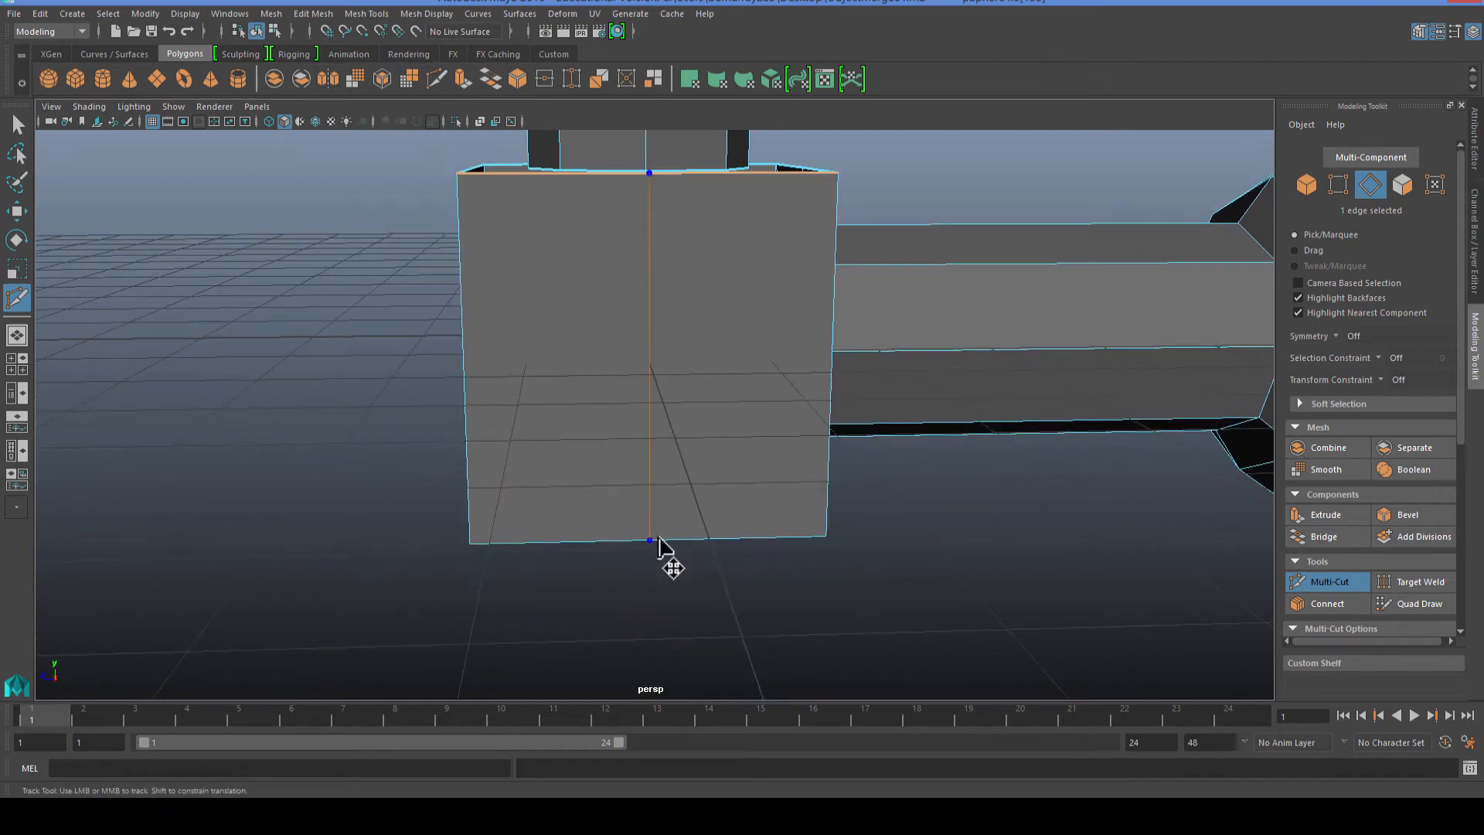
alt+drag(580, 636, 748, 433)
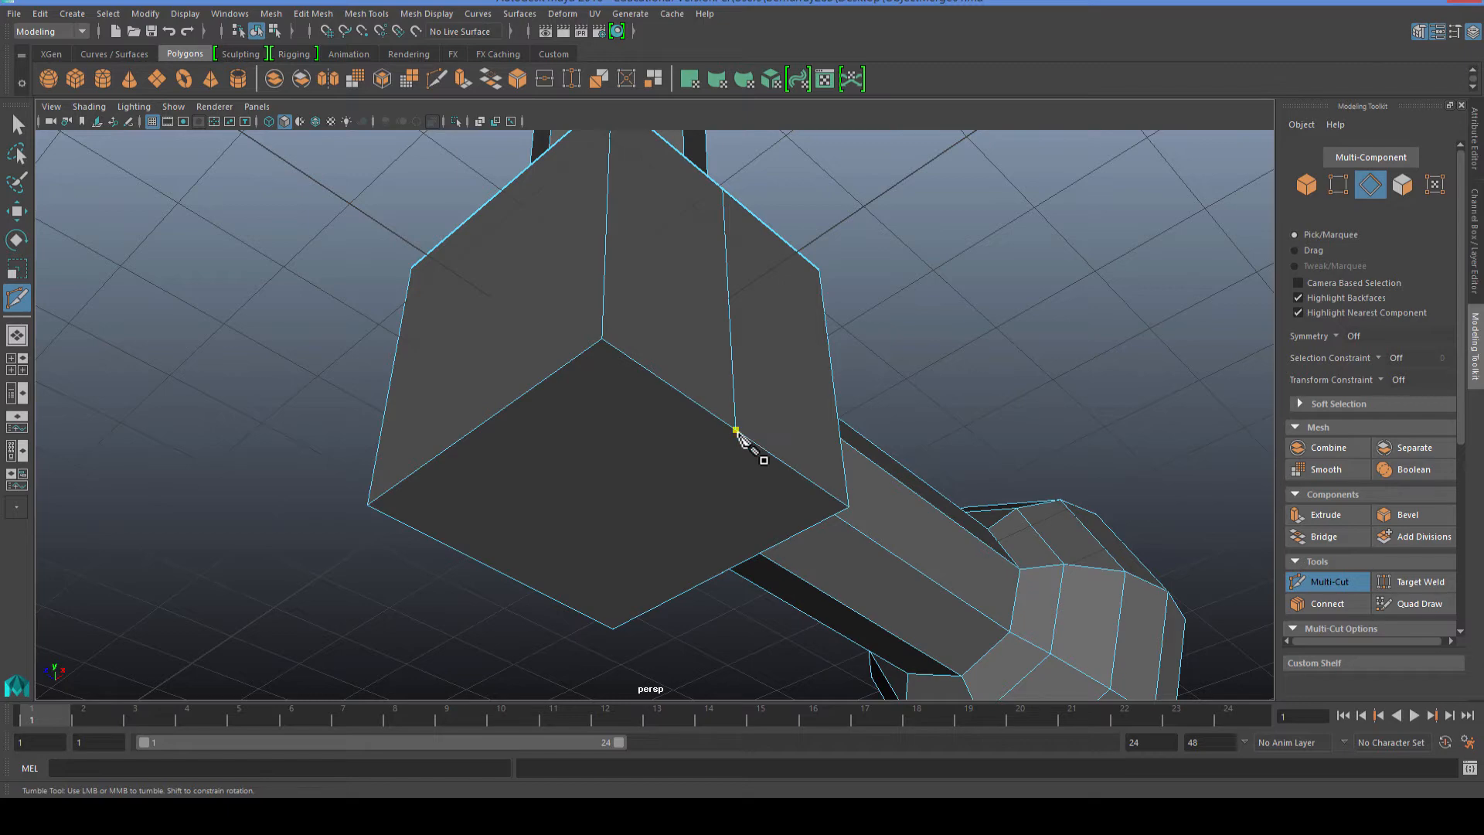
click(735, 430)
alt+drag(549, 587, 610, 466)
Multi-cut the cube wall opposite the horizontal cylinder from its top edge's midpoint down and across the bottom to the cylinder side's middle vertex.
click(629, 313)
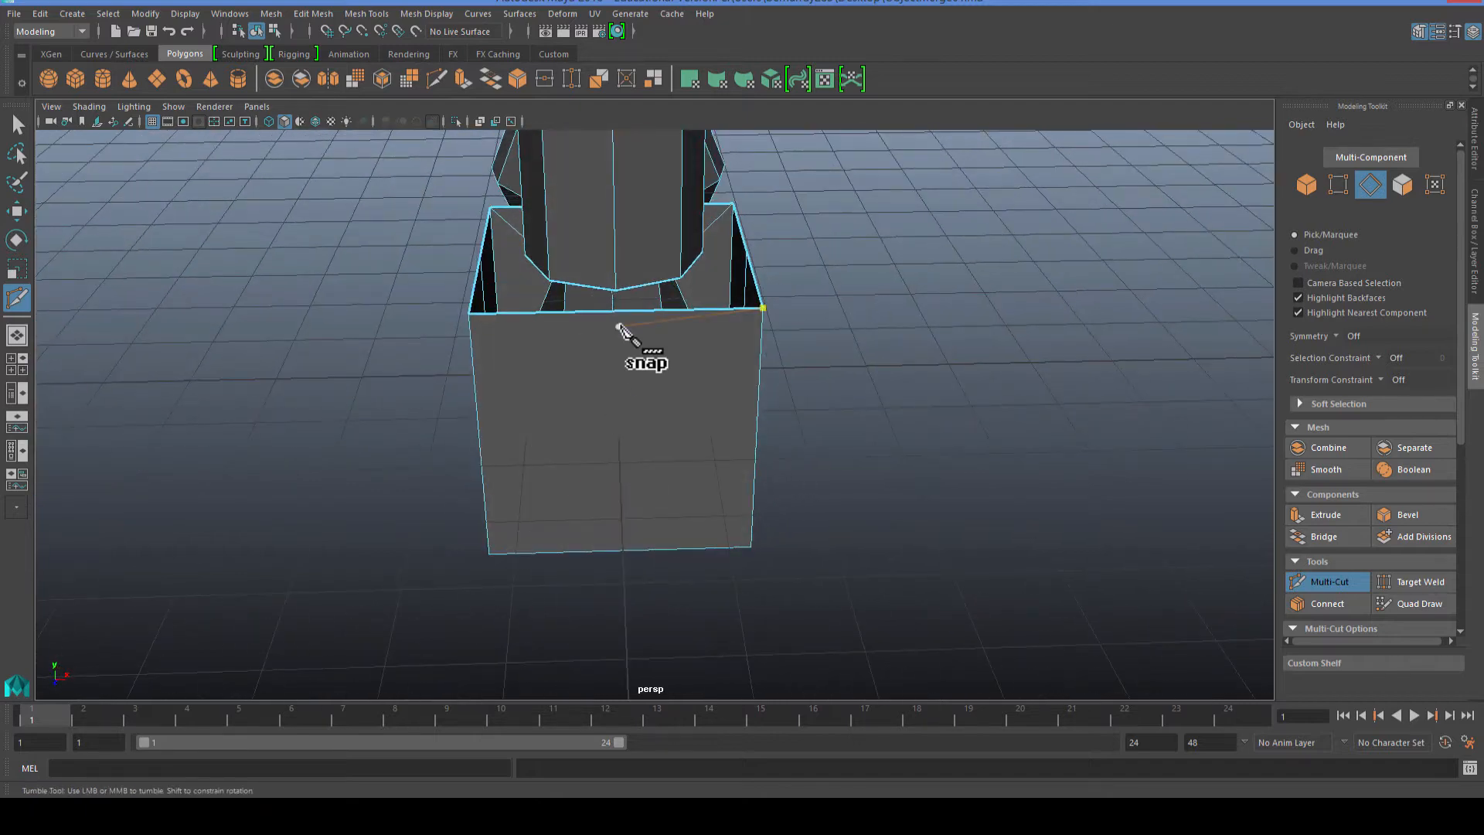
shift+click(617, 314)
shift+click(639, 525)
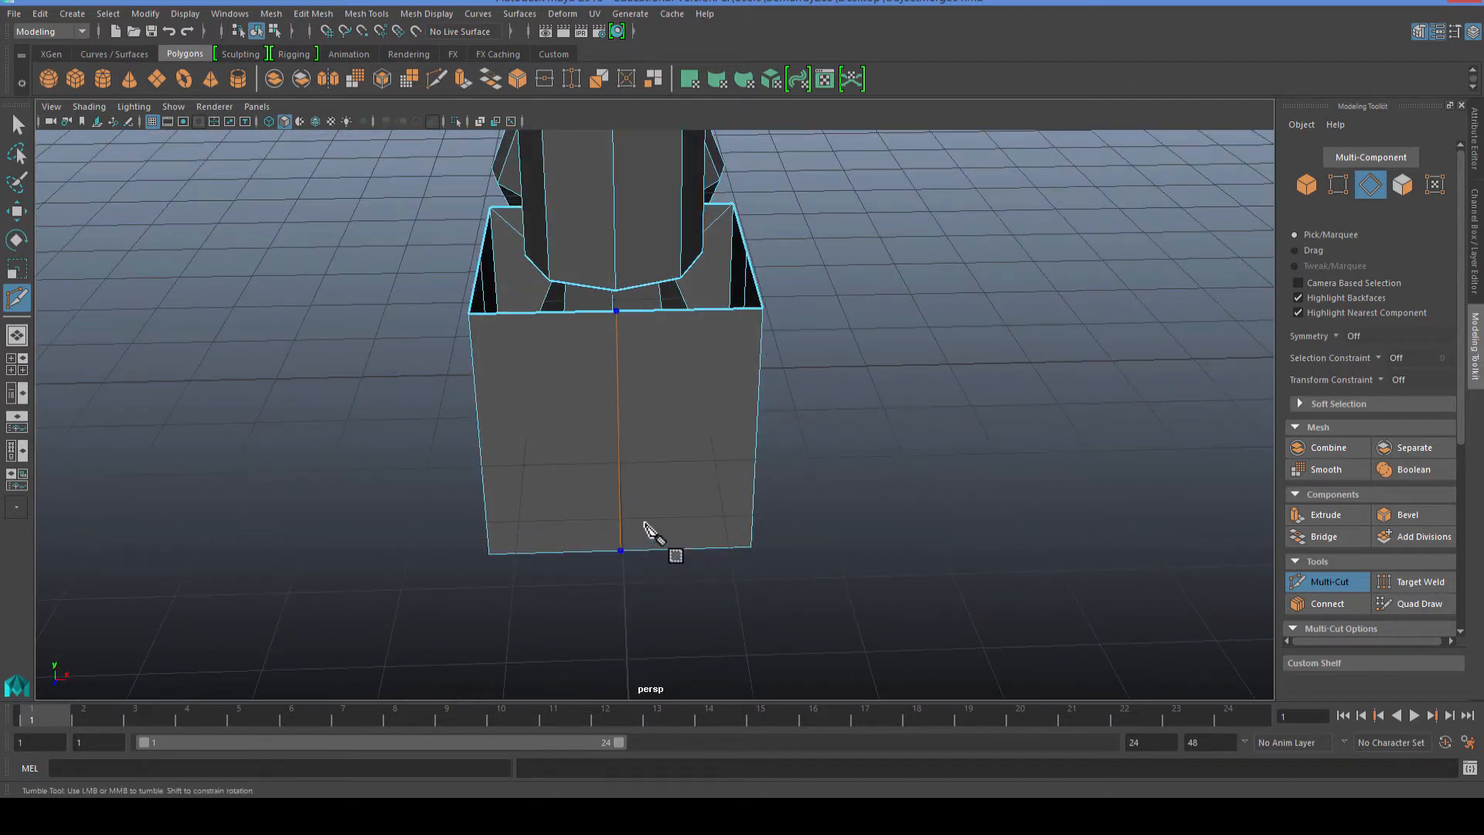
alt+drag(643, 522, 650, 352)
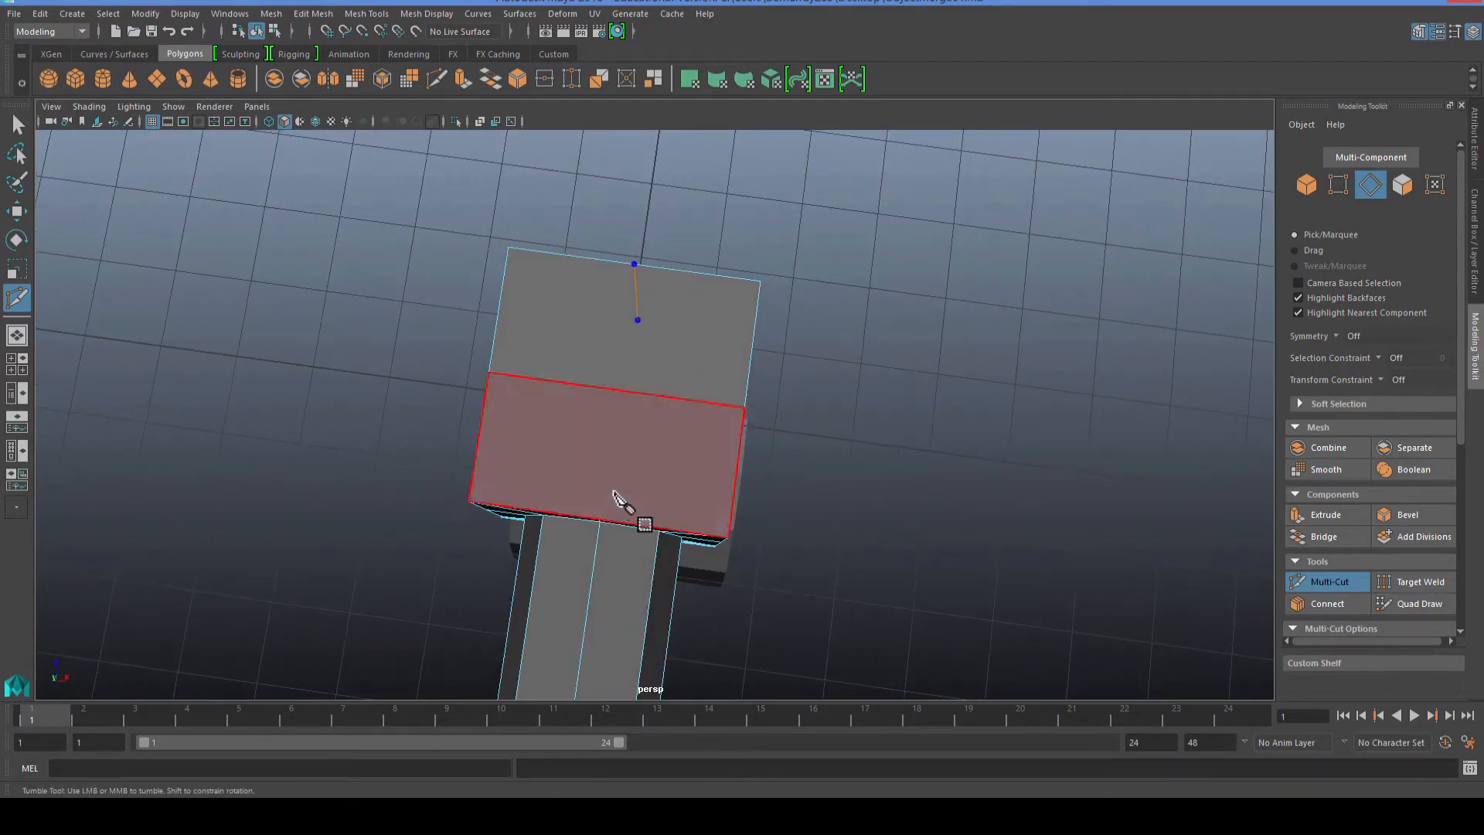
alt+drag(616, 497, 623, 464)
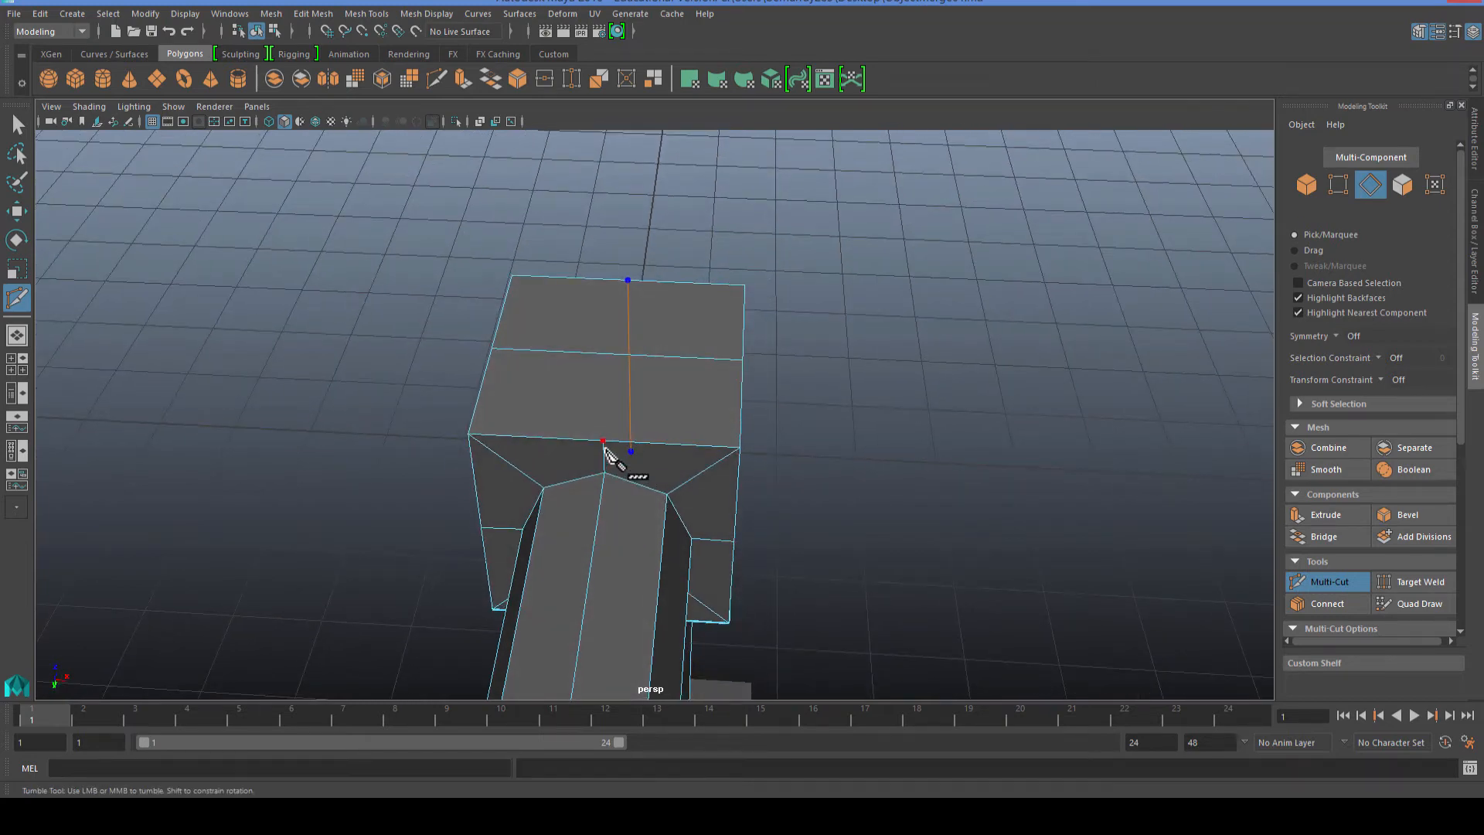
alt+right_drag(610, 453, 618, 441)
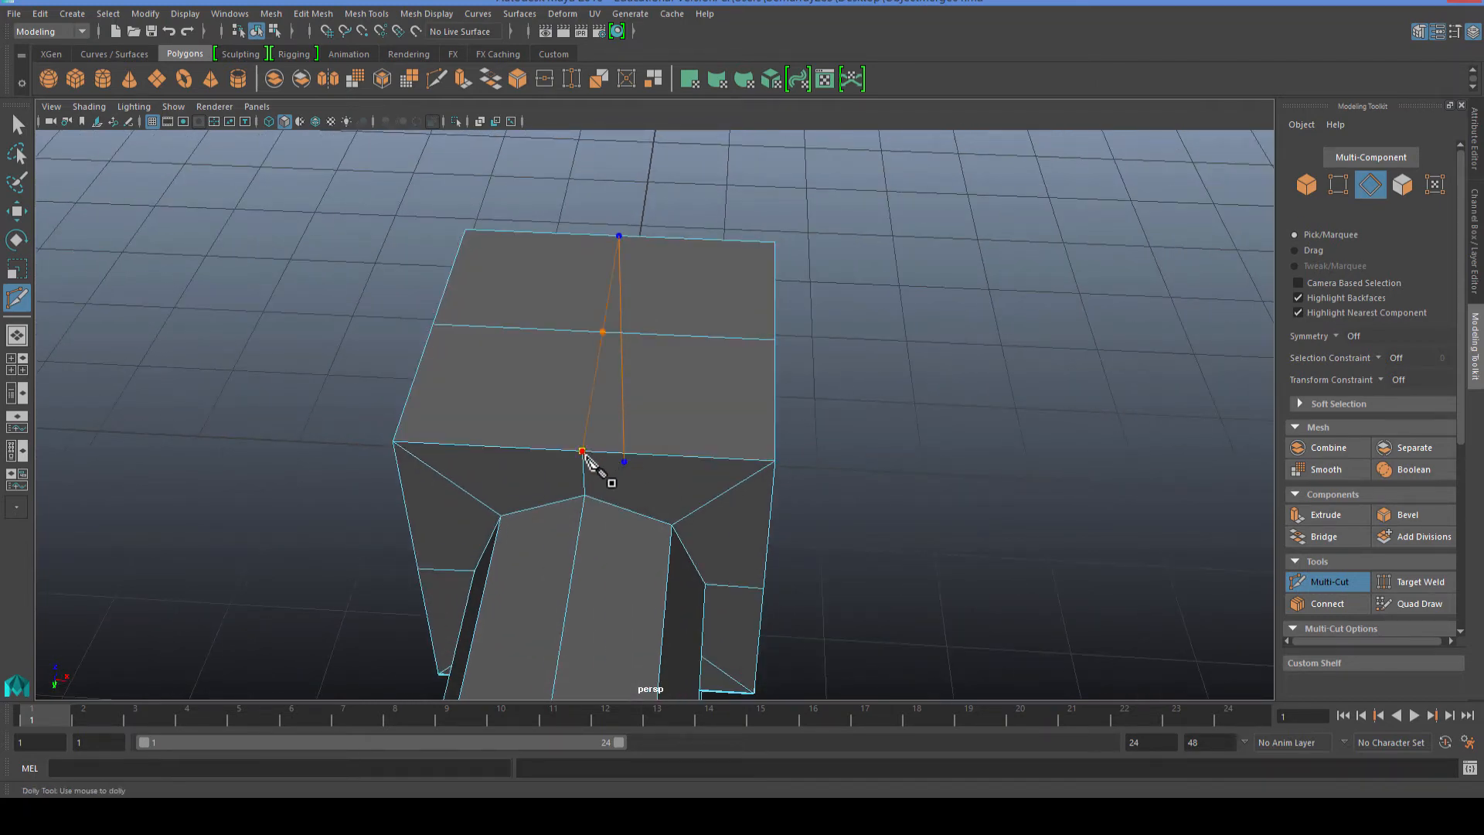
click(583, 452)
right_click(584, 453)
scroll(586, 456, down, 3)
alt+drag(638, 390, 723, 384)
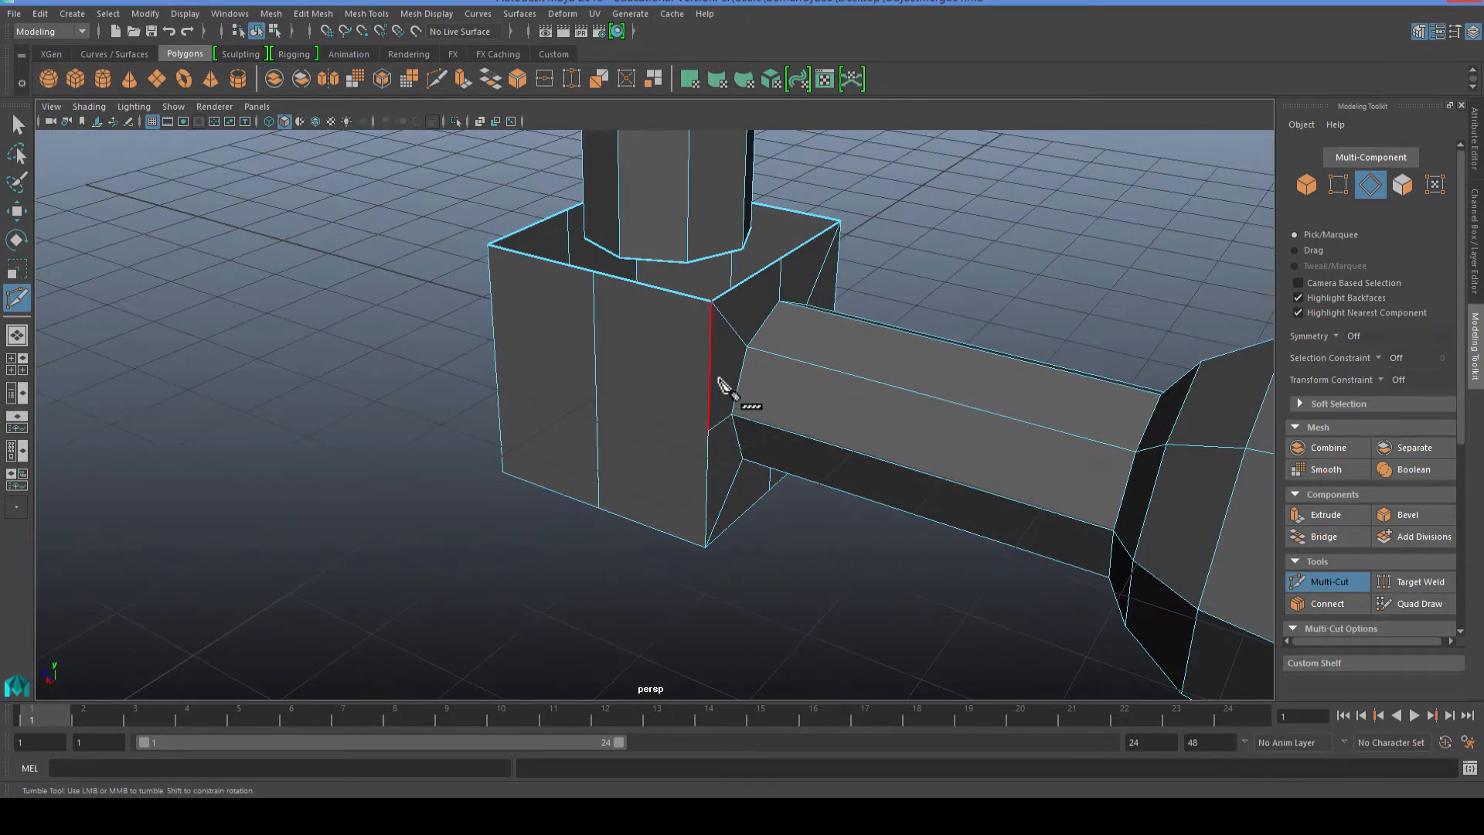
Bridge two adjacent border edges of the vertical cylinder's lower end to the two cube top edges meeting at the nearest corner.
key(q)
scroll(717, 396, up, 4)
alt+drag(648, 340, 1138, 555)
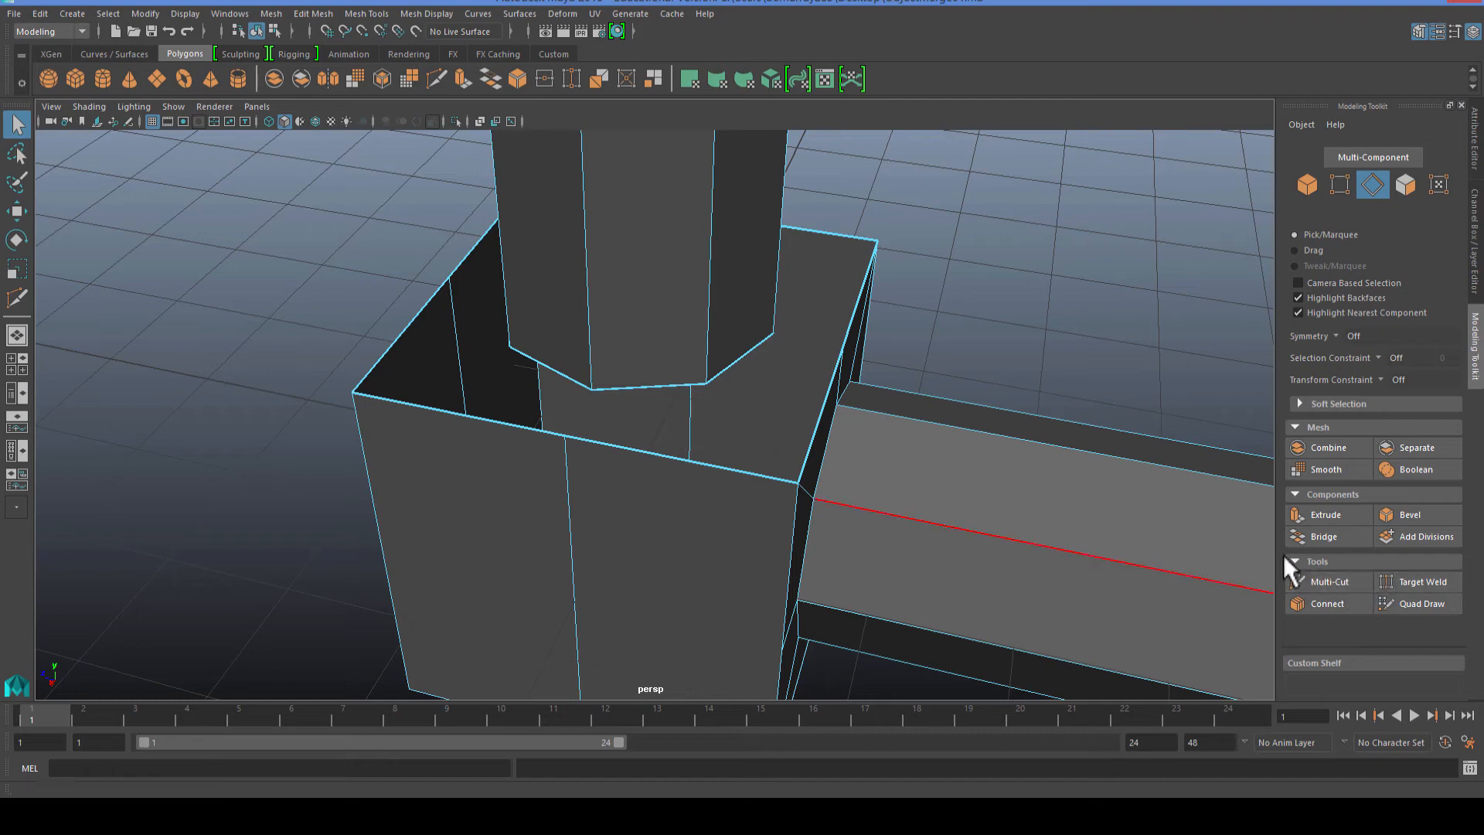
right_drag(684, 374, 671, 333)
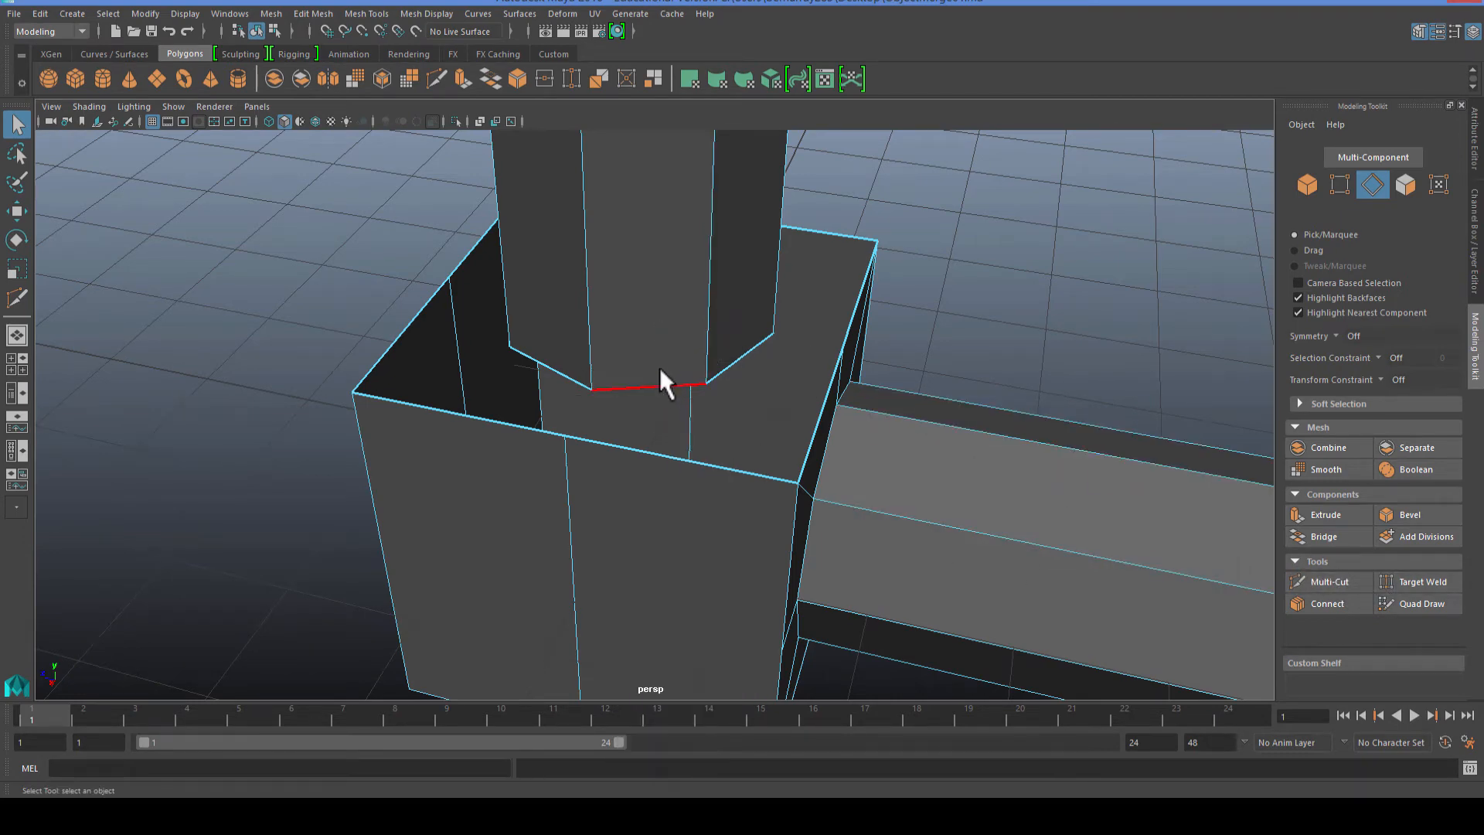
click(669, 384)
shift+click(685, 461)
alt+drag(736, 486, 654, 494)
shift+click(545, 462)
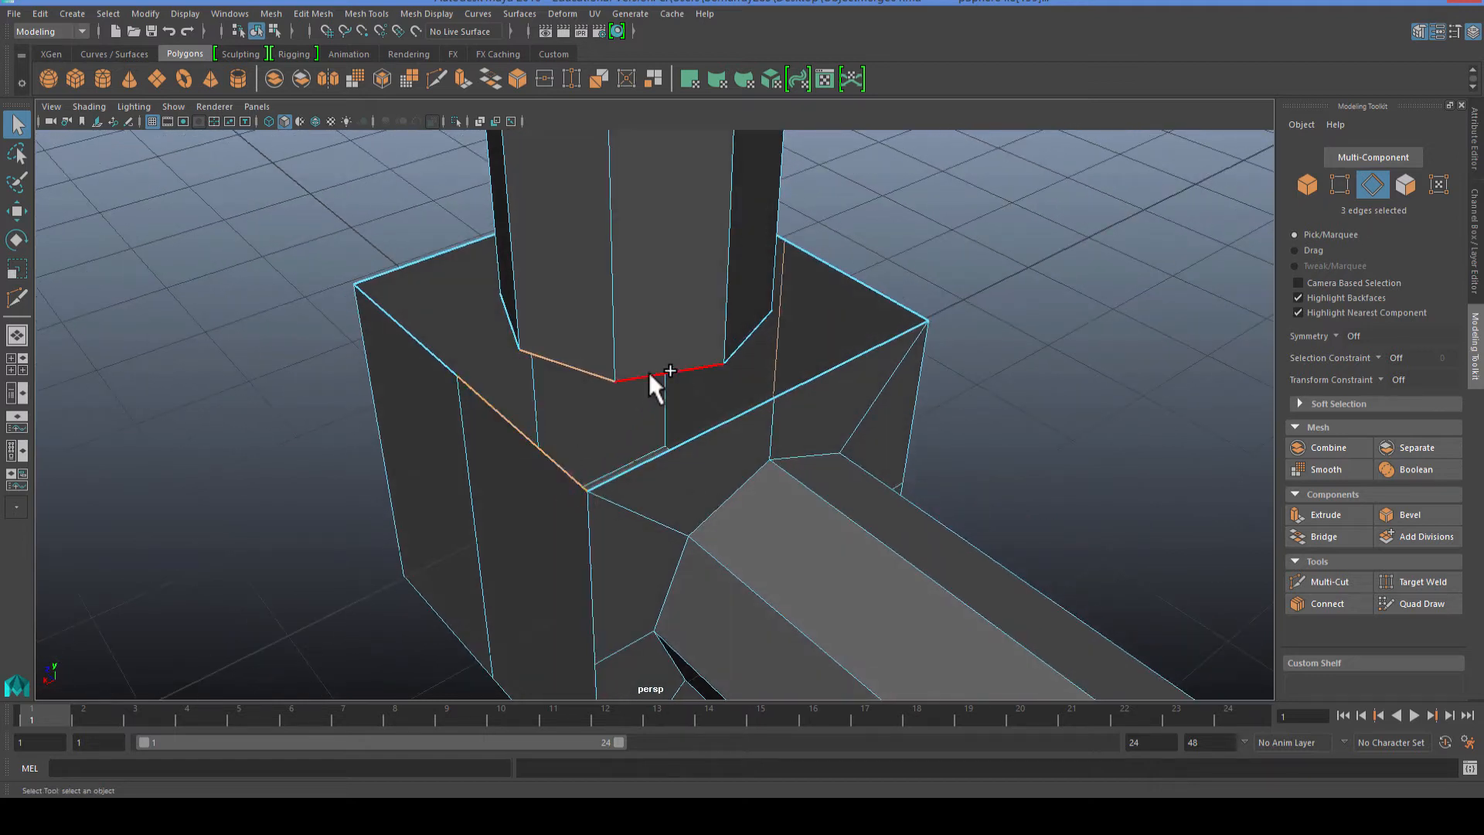
shift+click(649, 375)
shift+click(662, 453)
click(1326, 538)
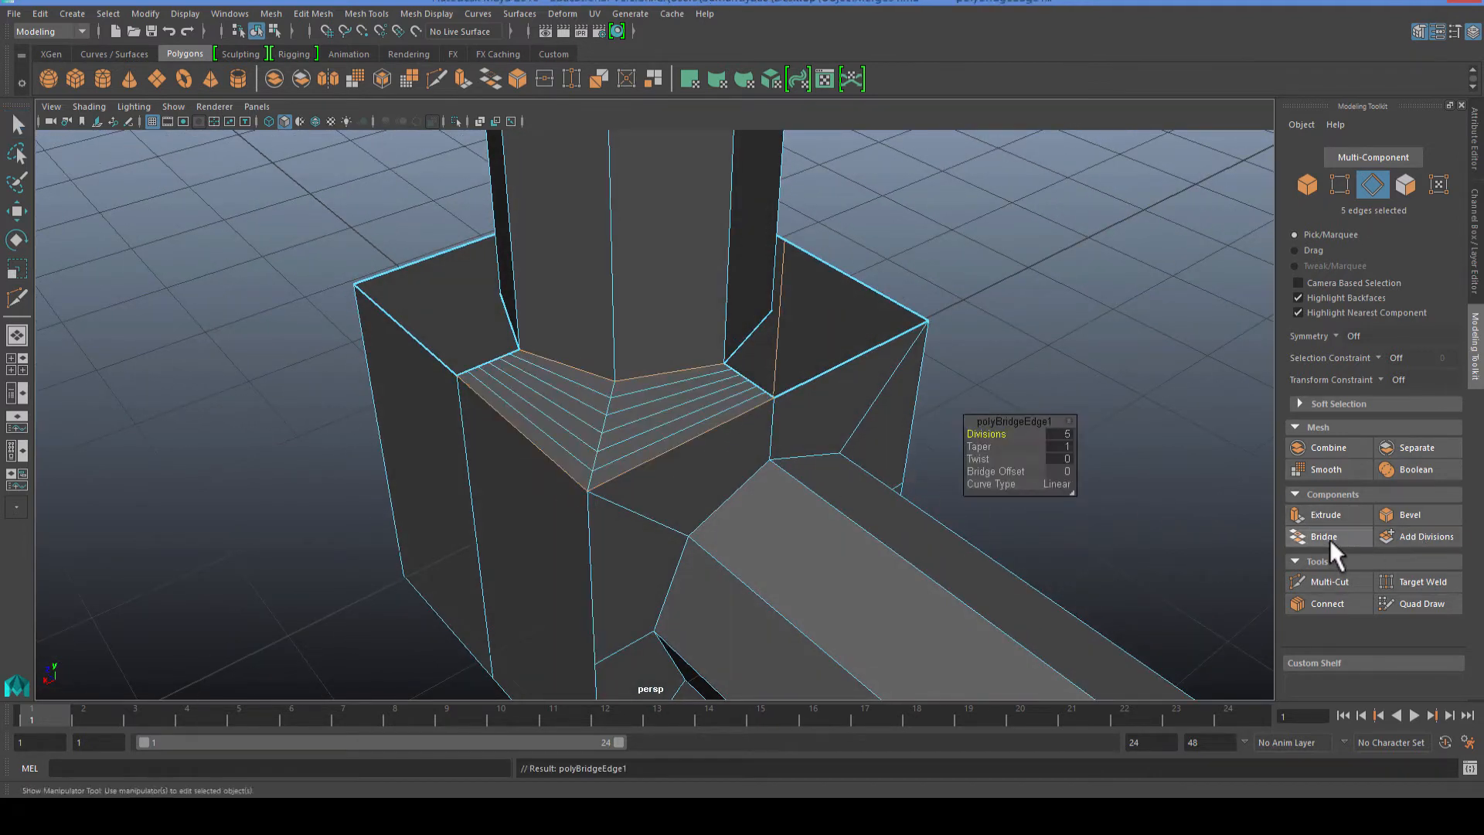
Set the bridge's divisions to 0.
click(1070, 434)
text(1)
key(Return)
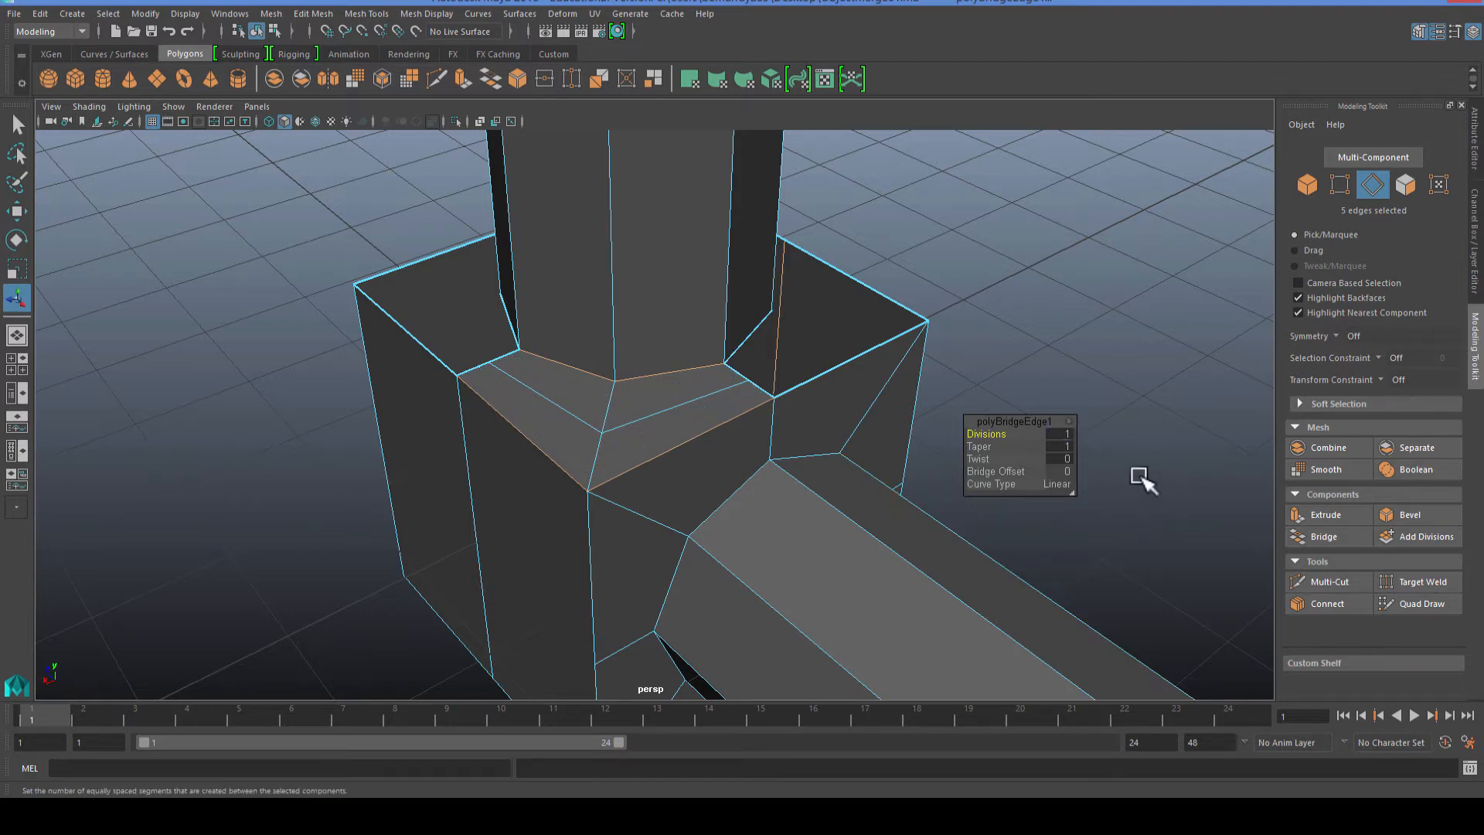
click(1065, 433)
text(0)
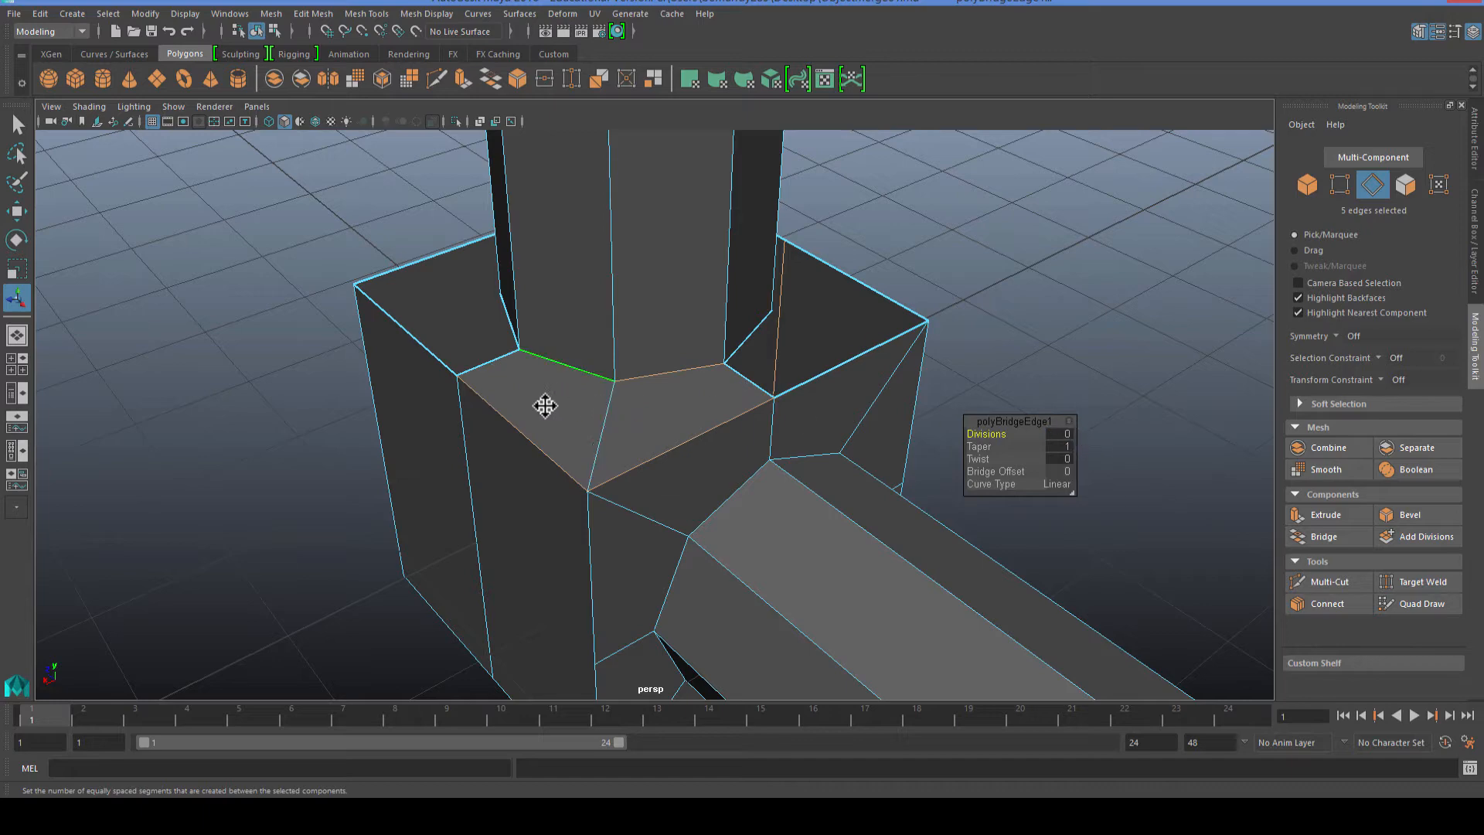
Bridge the remaining open border edges of the vertical cylinder to the cube's remaining top border edges with 0 divisions.
alt+drag(558, 438, 680, 438)
click(335, 392)
scroll(377, 456, up, 3)
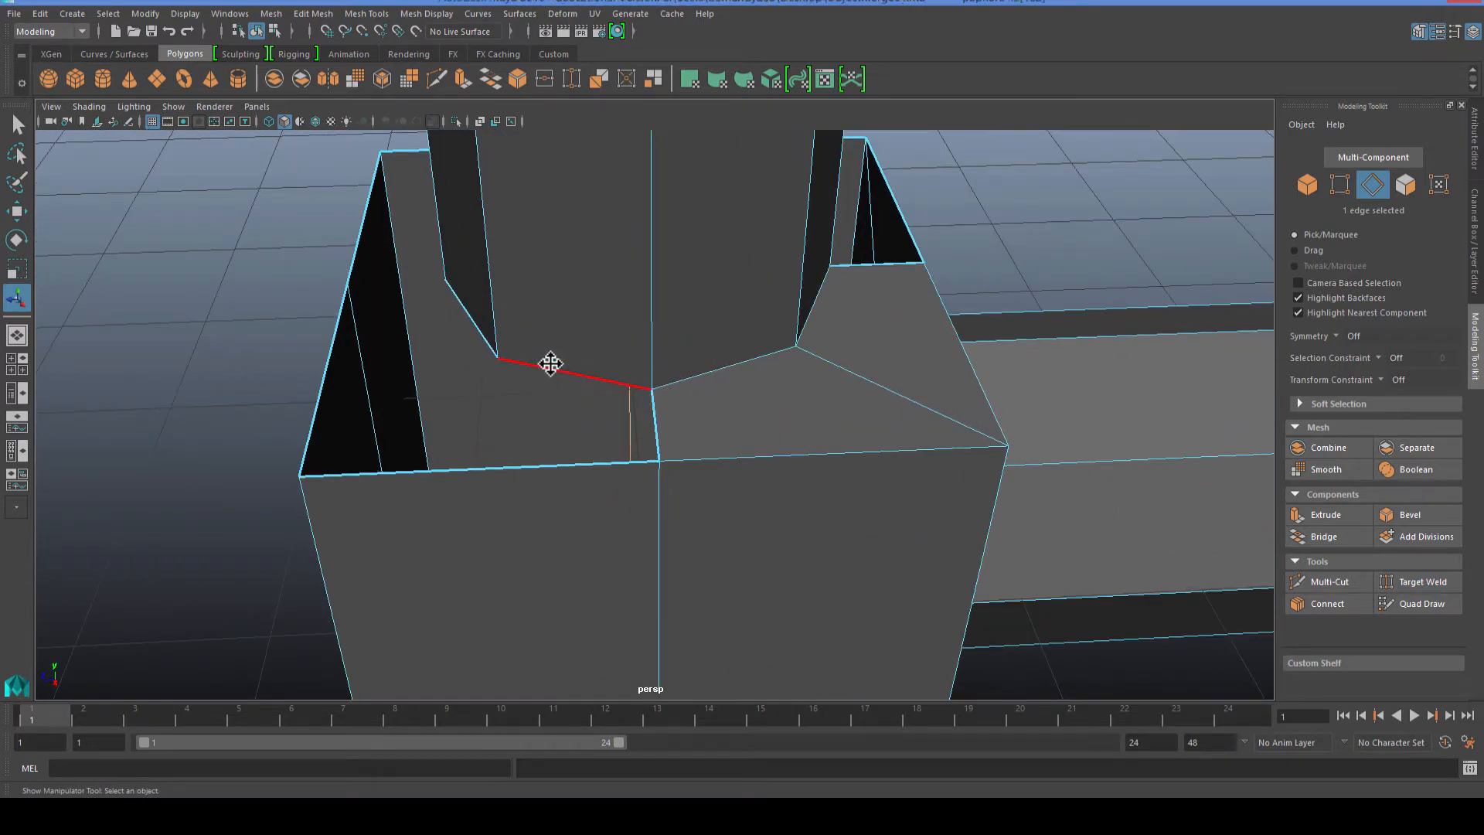
click(551, 363)
alt+drag(547, 414, 666, 361)
shift+click(555, 363)
shift+click(653, 346)
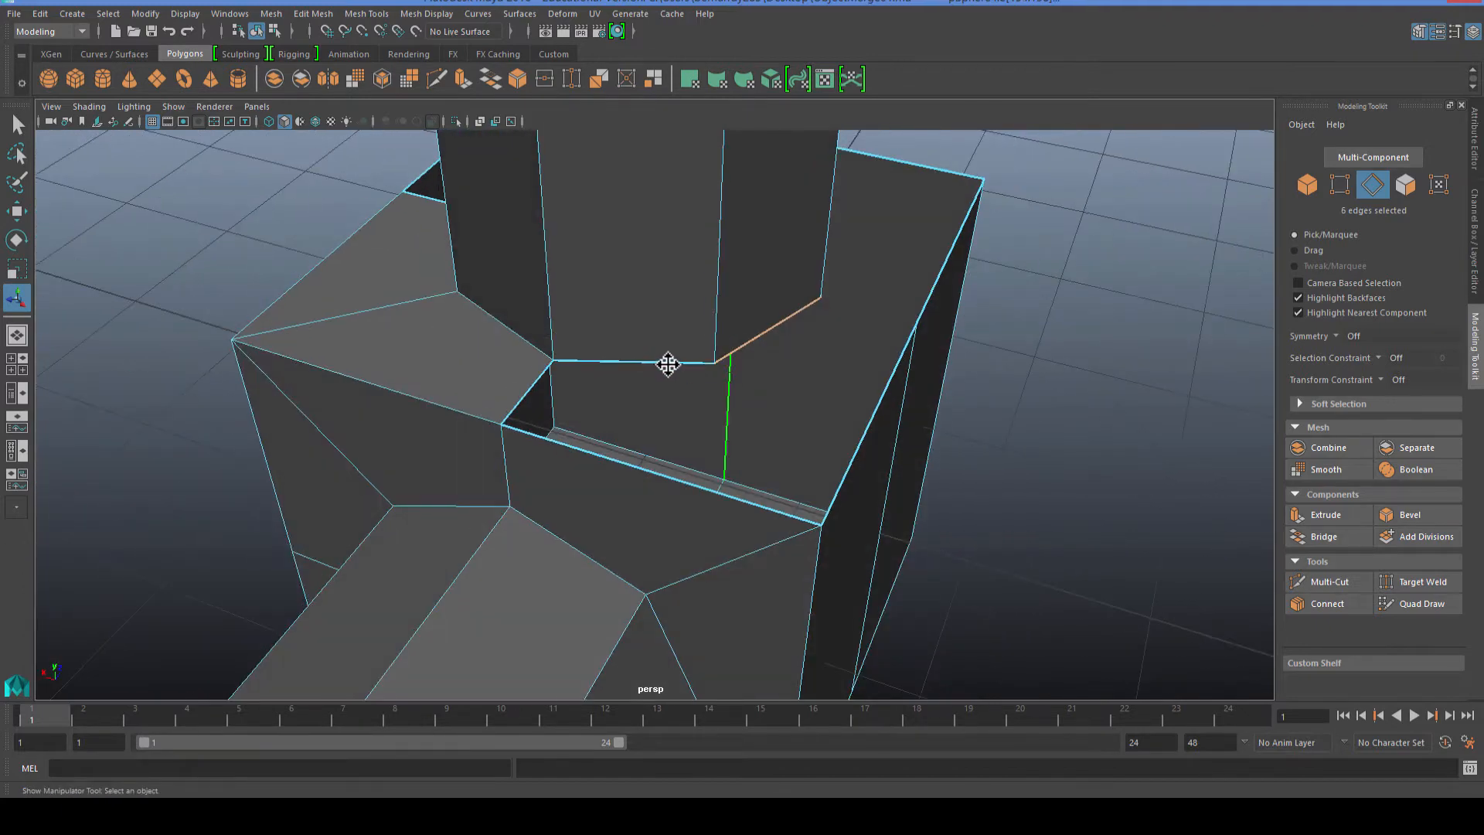
shift+click(665, 360)
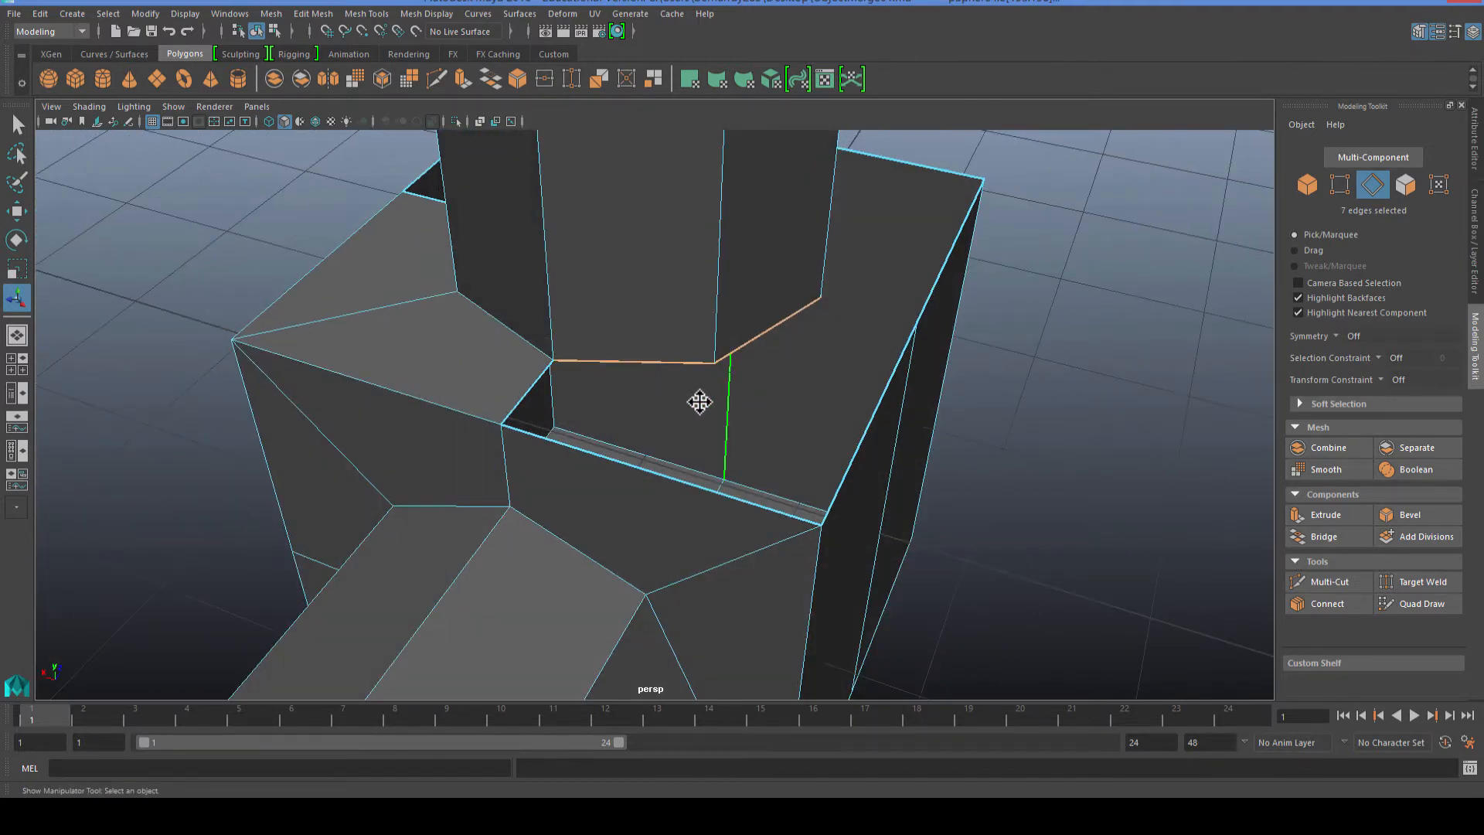
shift+click(674, 478)
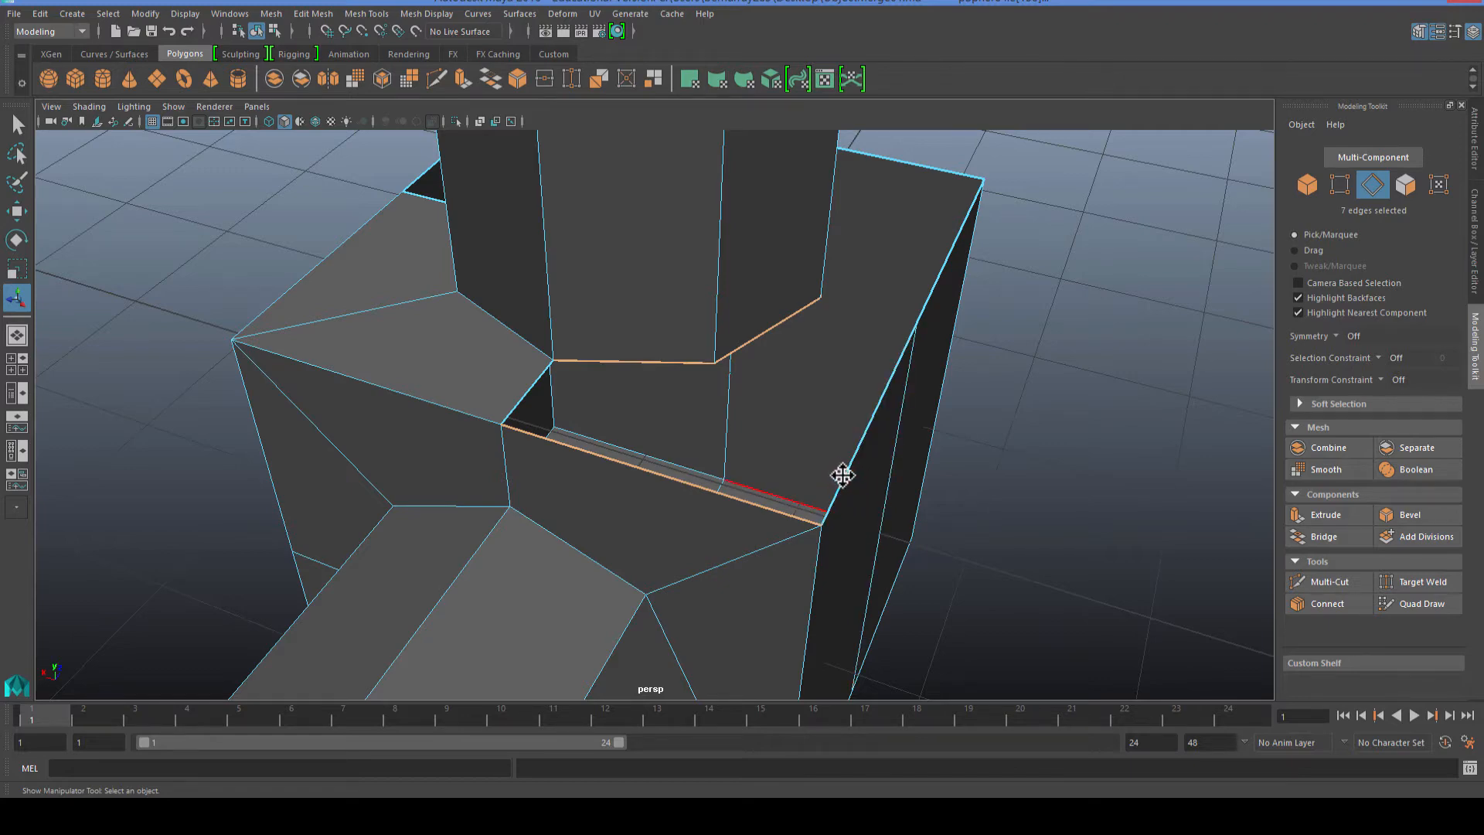
shift+click(855, 445)
alt+drag(1013, 335, 808, 341)
shift+click(909, 438)
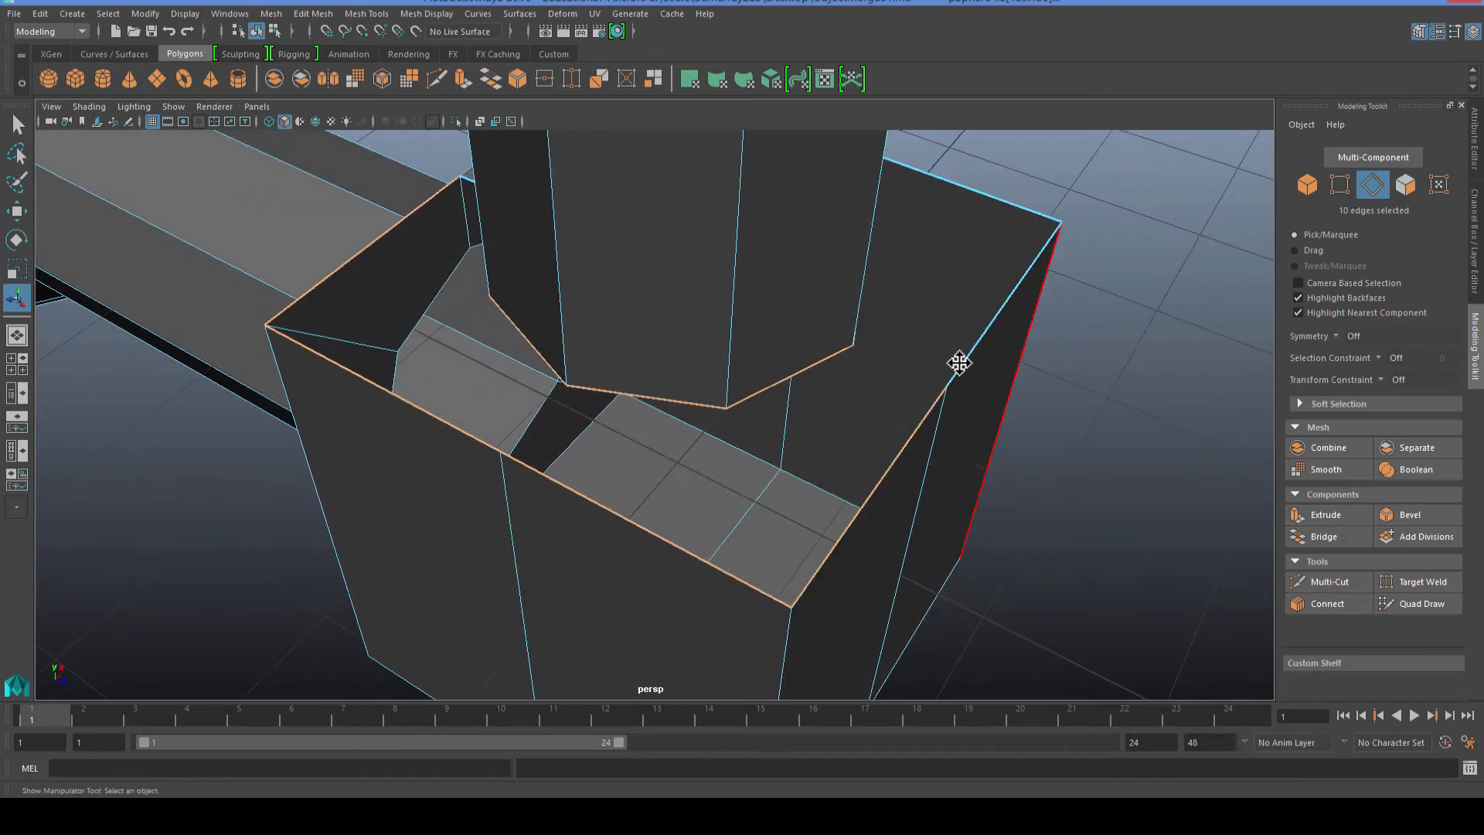
alt+drag(1024, 376, 1248, 523)
shift+click(791, 425)
key(4)
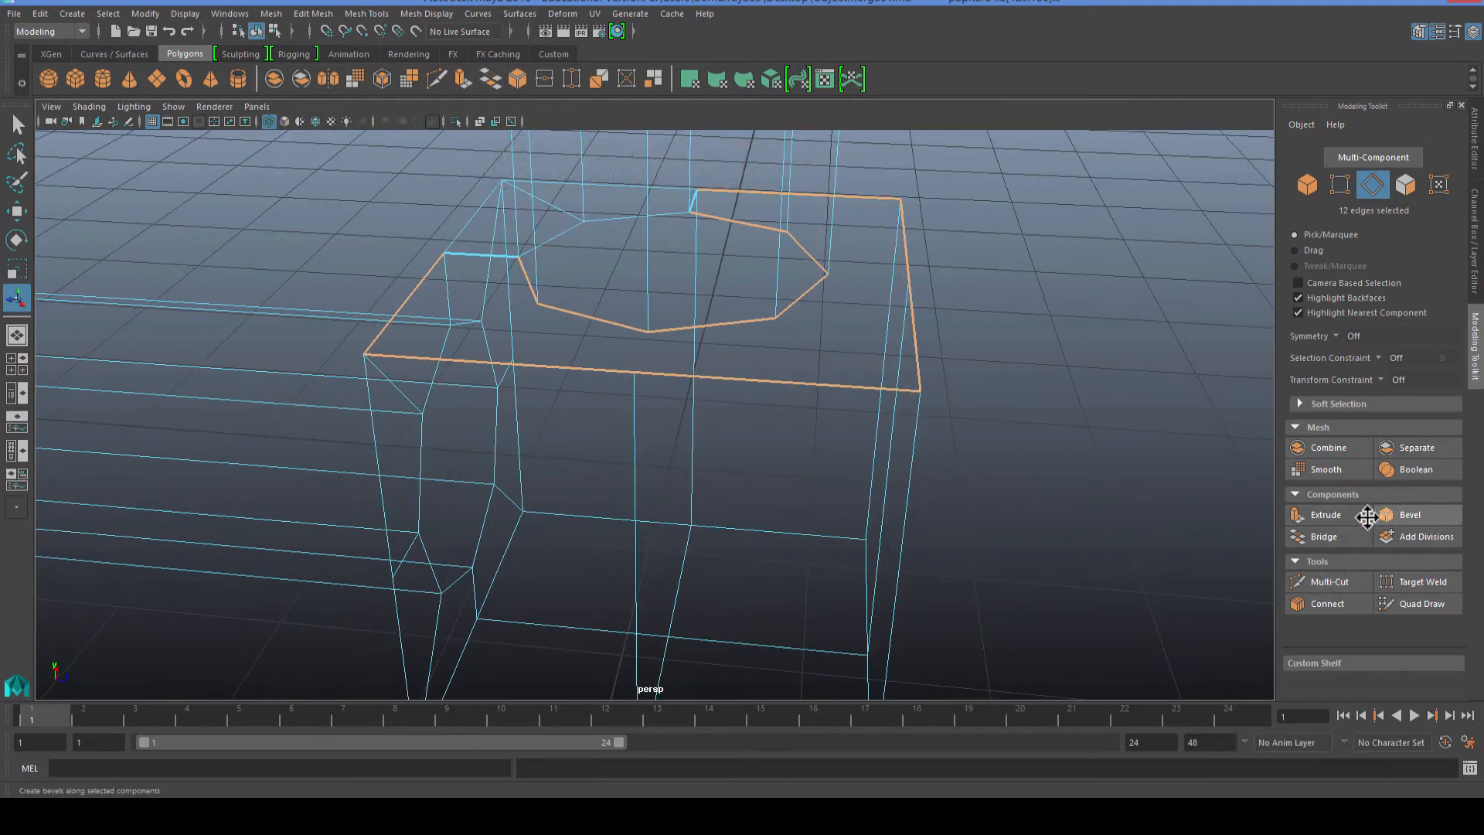
click(1323, 537)
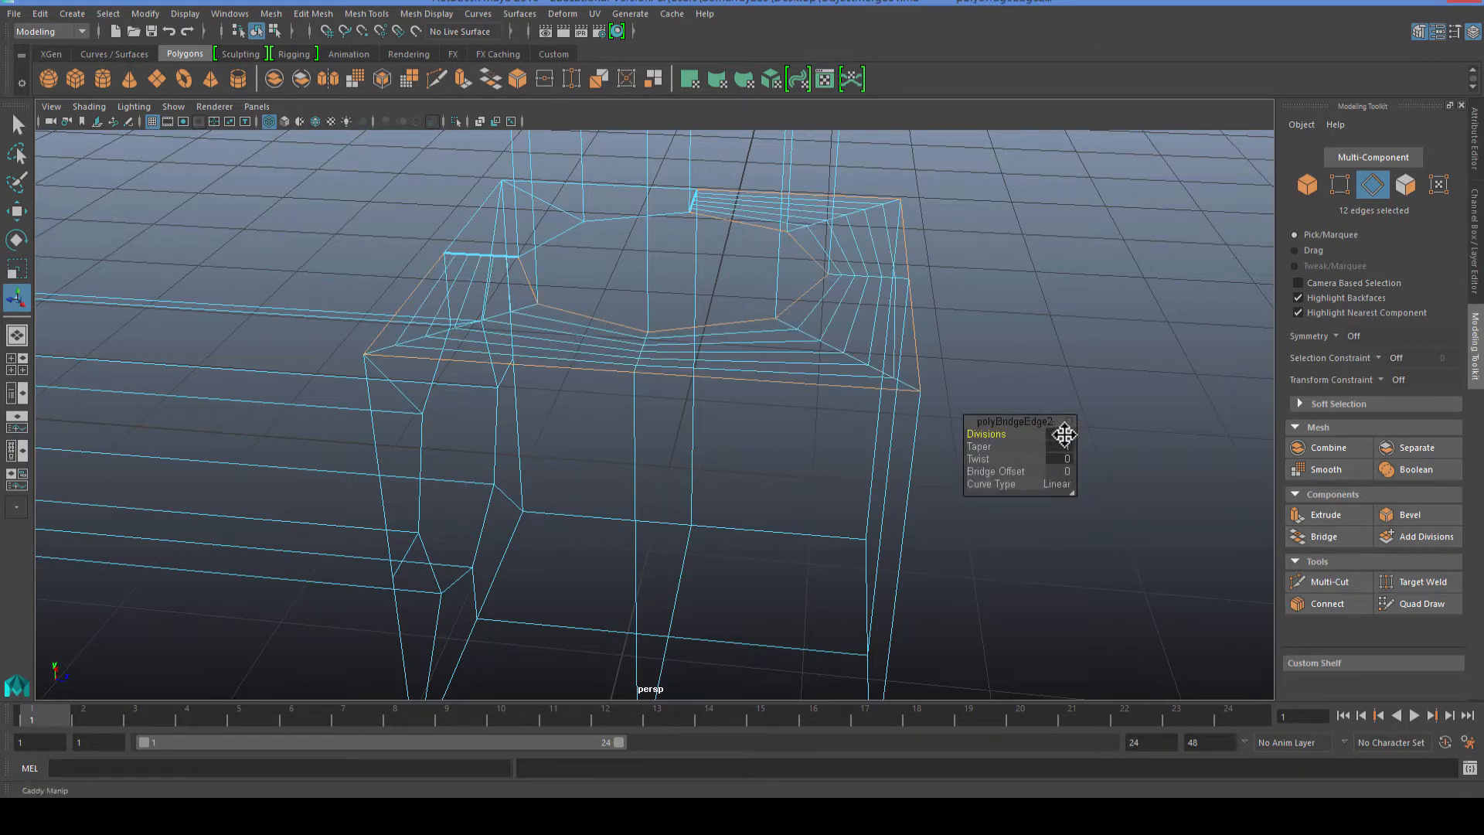
drag(995, 440, 914, 433)
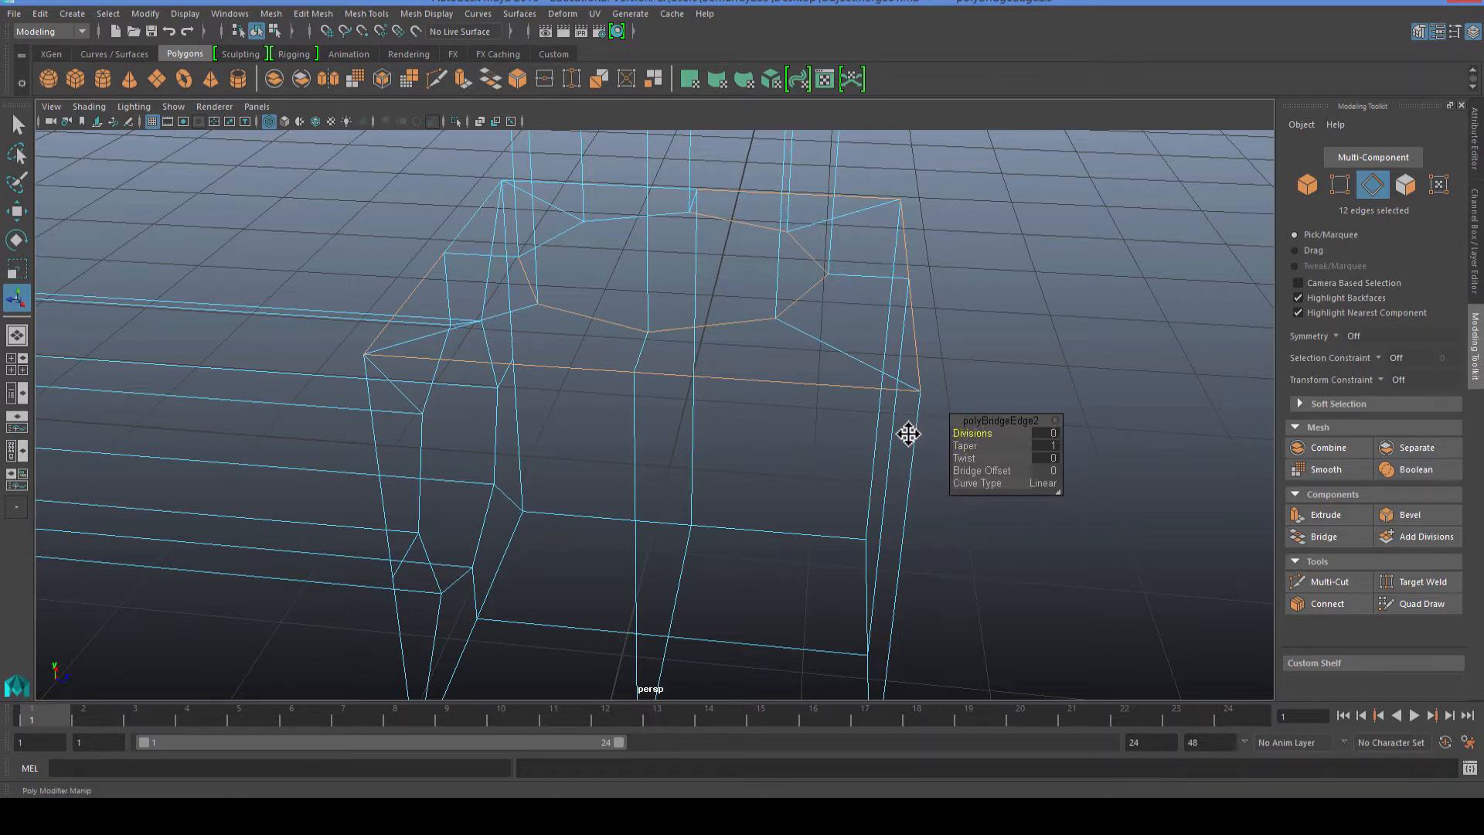
key(5)
Return the mesh to Object Mode and examine the cube's joints with both cylinders in smooth preview.
scroll(887, 348, up, 2)
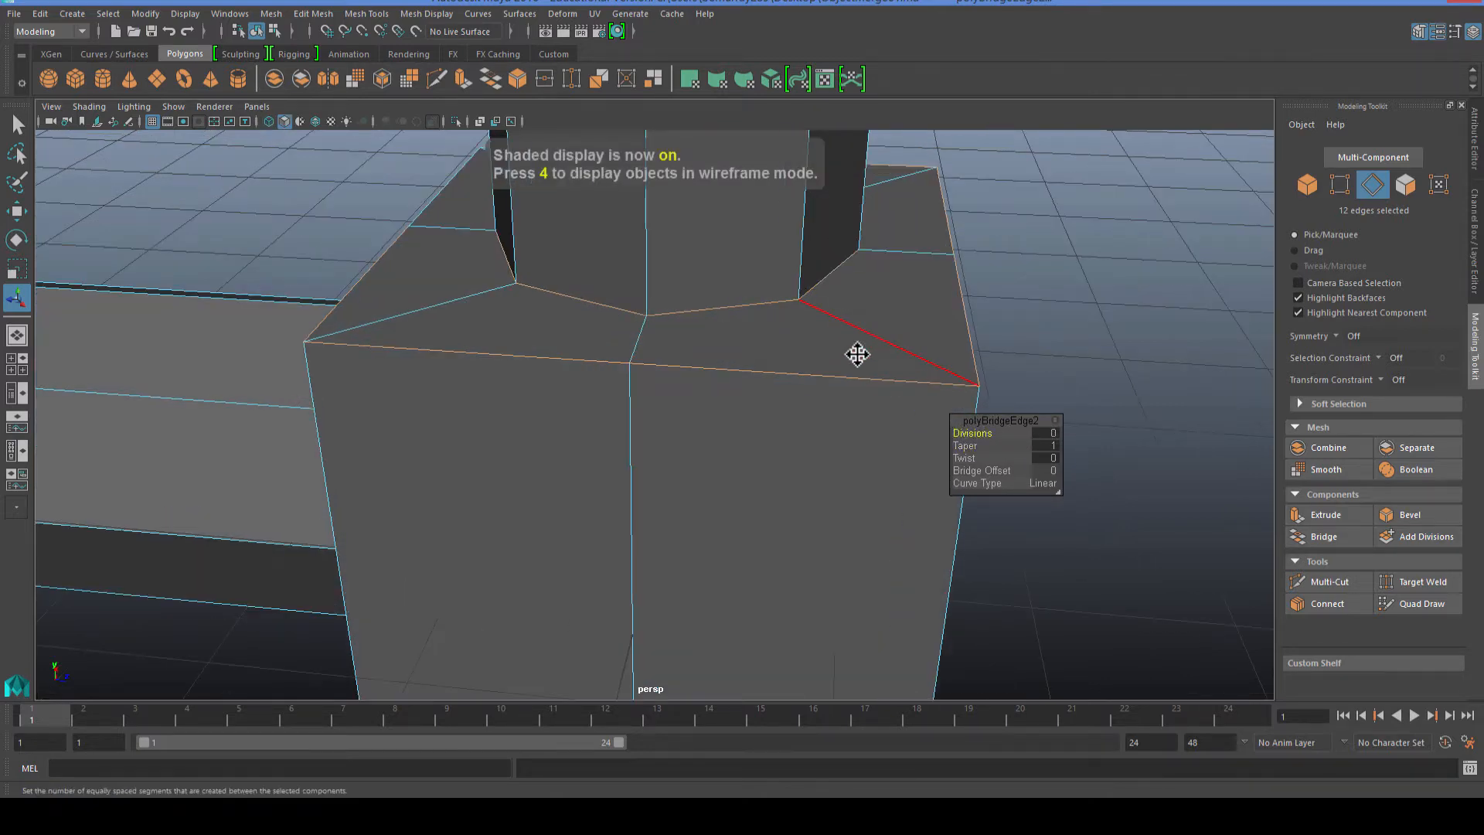
alt+drag(857, 354, 1000, 461)
key(q)
right_click(853, 350)
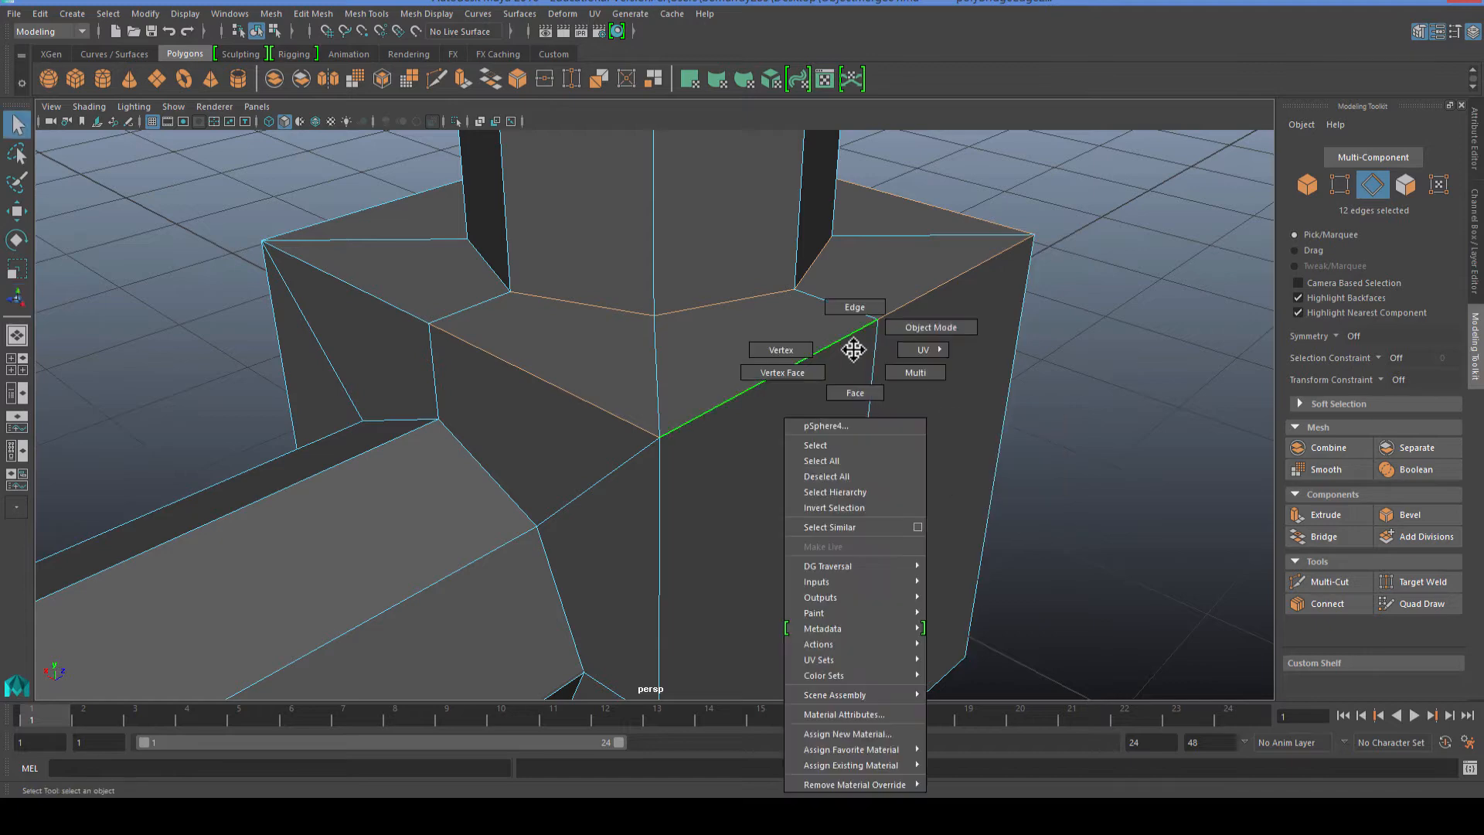
click(930, 327)
mouse_move(781, 371)
alt+mouse_down()
mouse_move(639, 363)
mouse_move(785, 363)
alt+mouse_up()
scroll(782, 365, down, 3)
key(3)
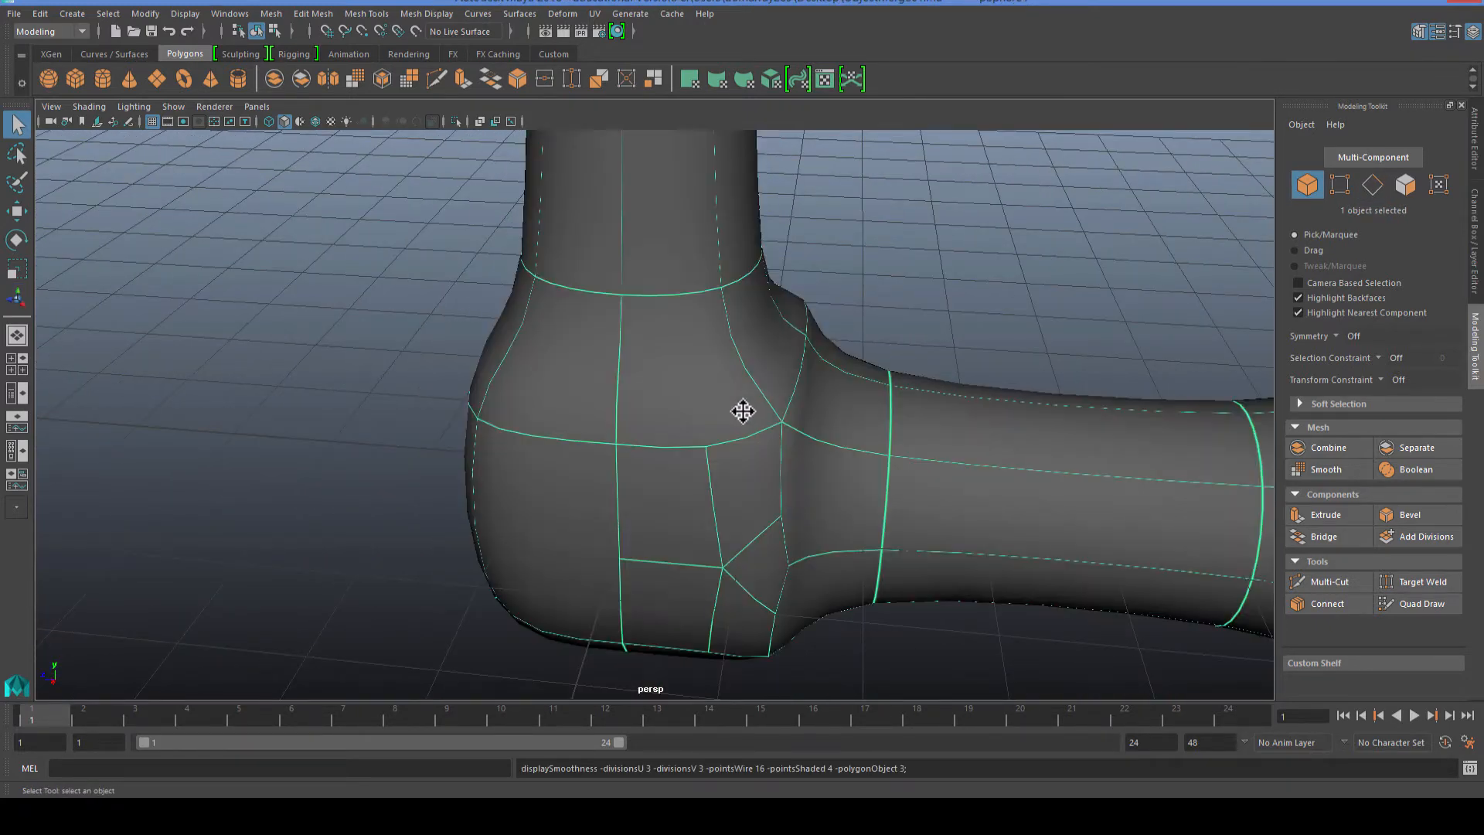
alt+drag(743, 411, 695, 448)
scroll(715, 496, up, 3)
alt+middle_drag(715, 496, 666, 402)
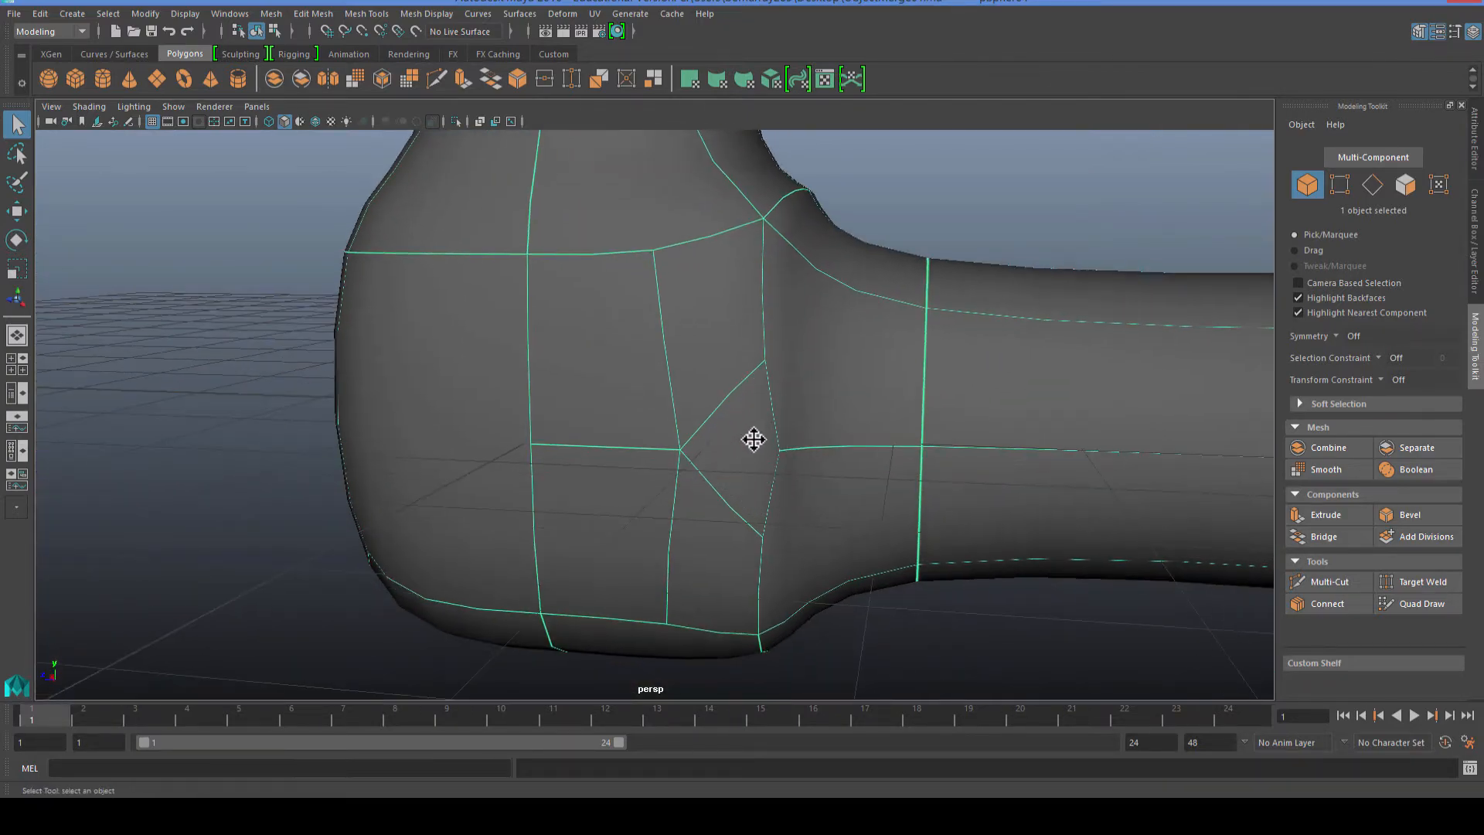
key(1)
Multi-cut the cube's side wall horizontally from the corner-edge vertex beside the horizontal cylinder, across the vertical cut, to the far edge's 50% point.
alt+drag(752, 454, 914, 484)
click(1328, 581)
click(705, 446)
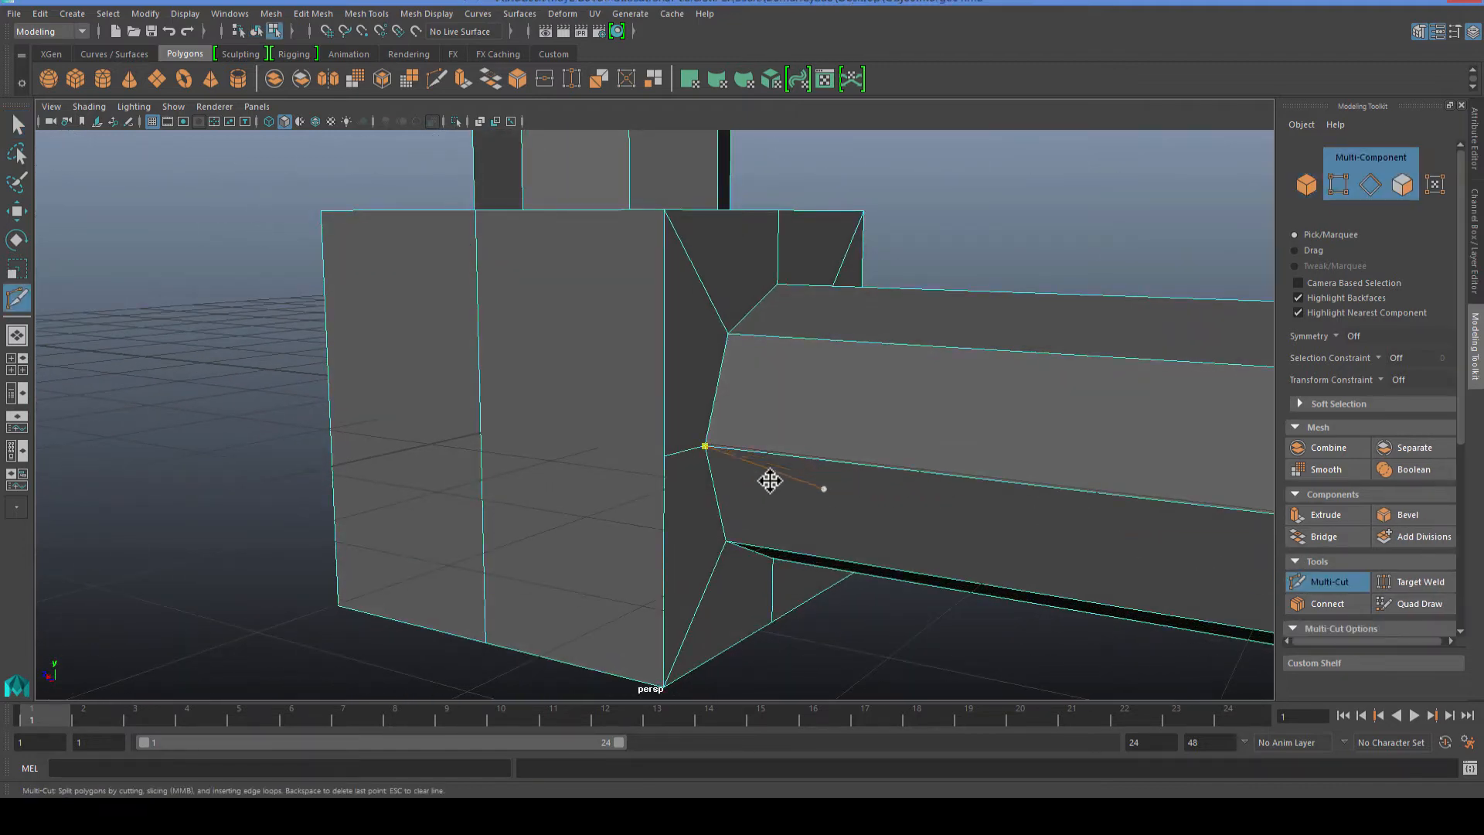
alt+drag(463, 463, 448, 453)
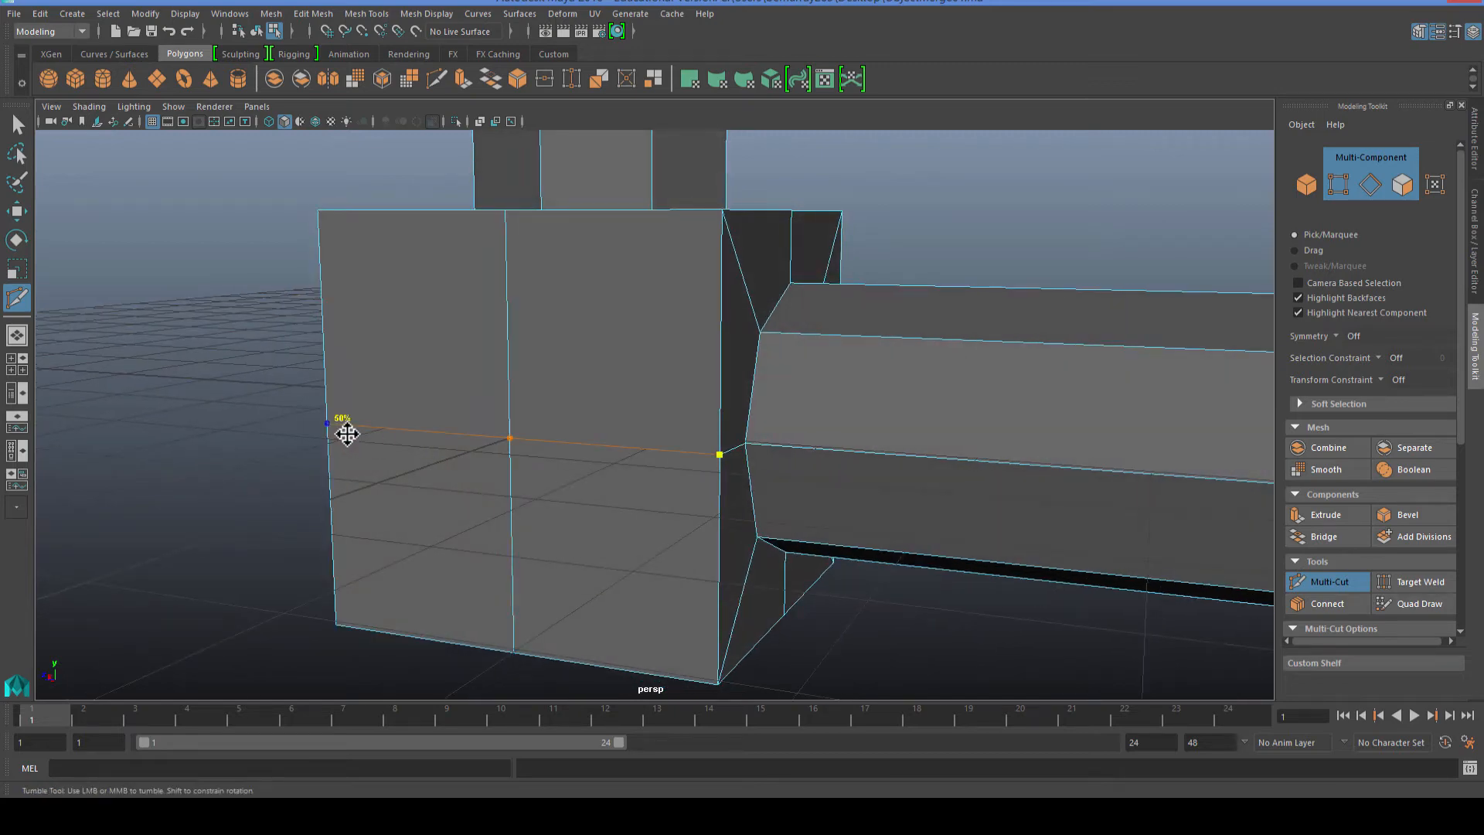
alt+drag(353, 482, 795, 490)
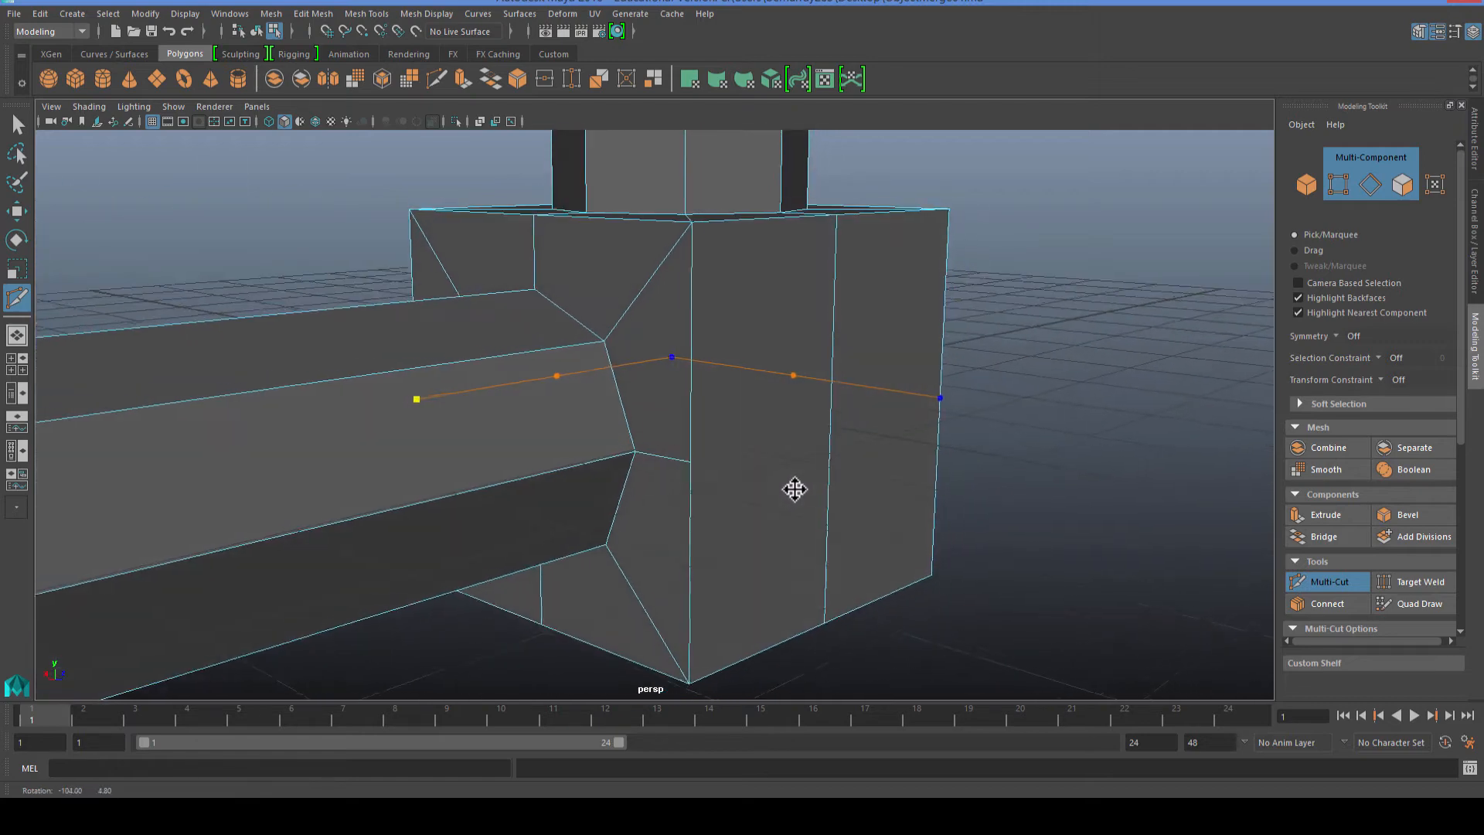
click(685, 462)
key(Return)
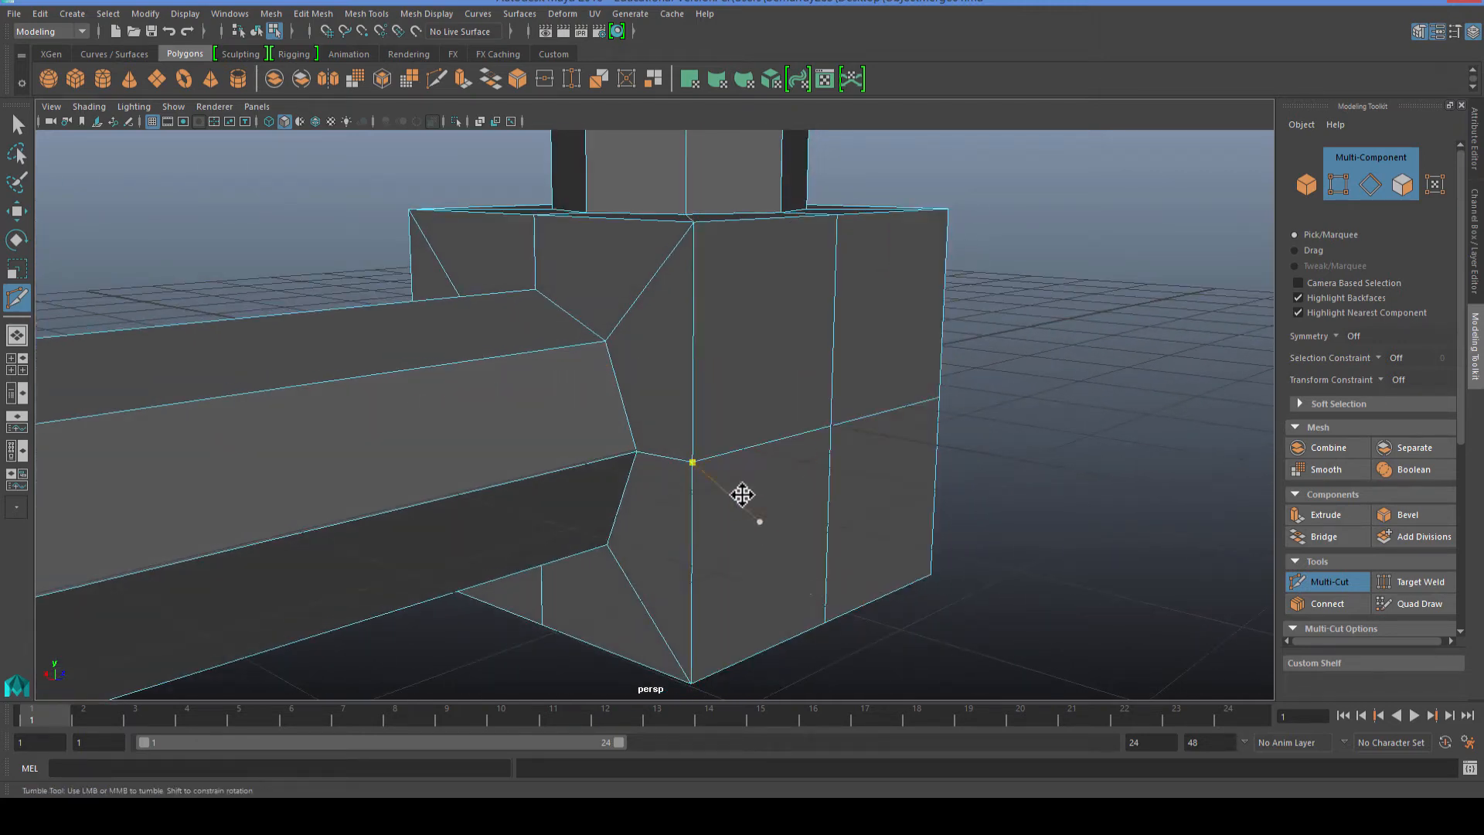
Finish the cut and merge the duplicate vertices at the cube's corner edge where it meets the horizontal cylinder.
key(q)
right_drag(696, 391, 627, 391)
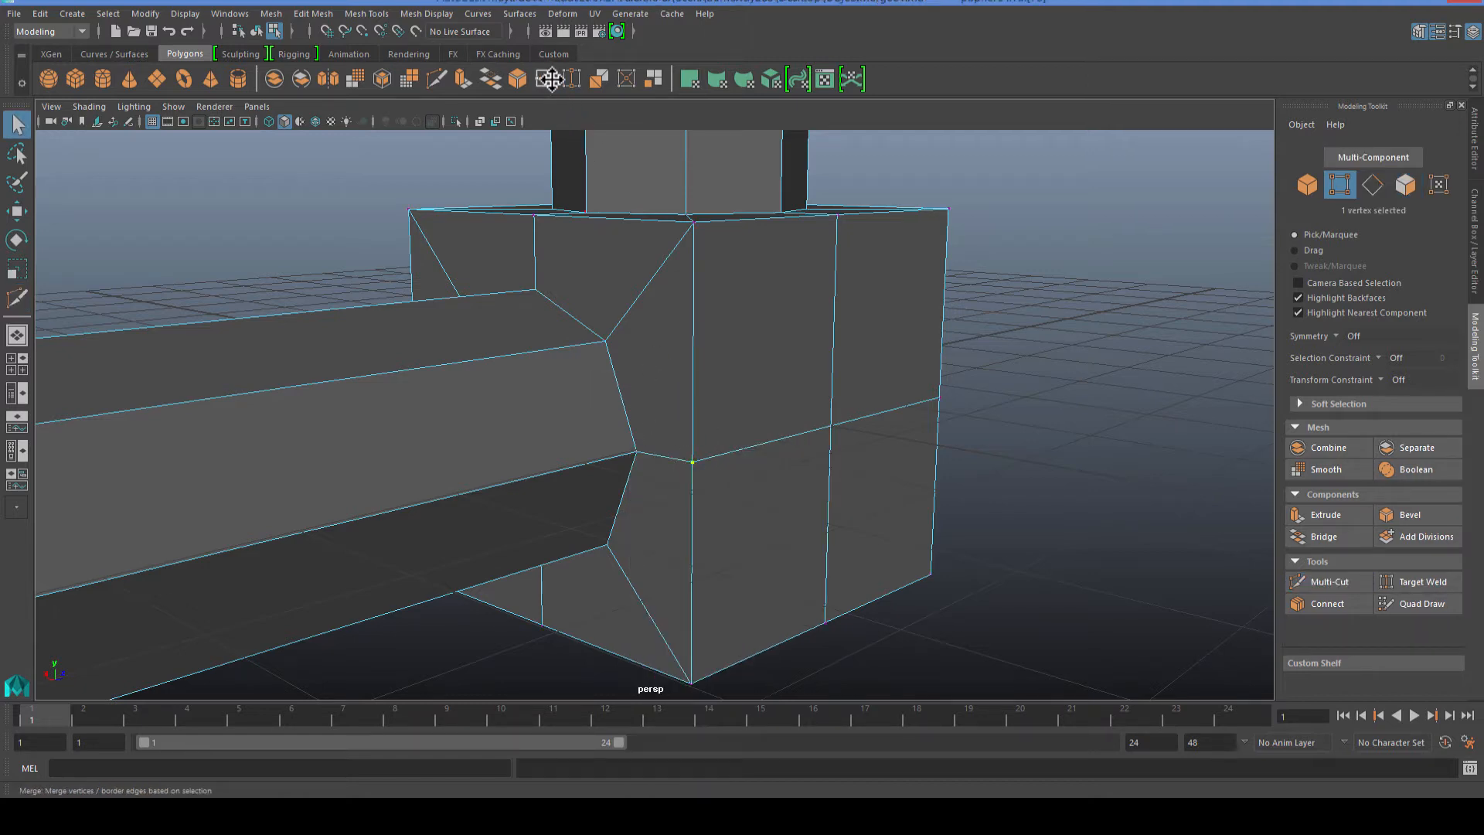
key(t)
Examine the cube's joints with both cylinders in smooth preview, and return to the unsmoothed display at the vertical cylinder.
key(3)
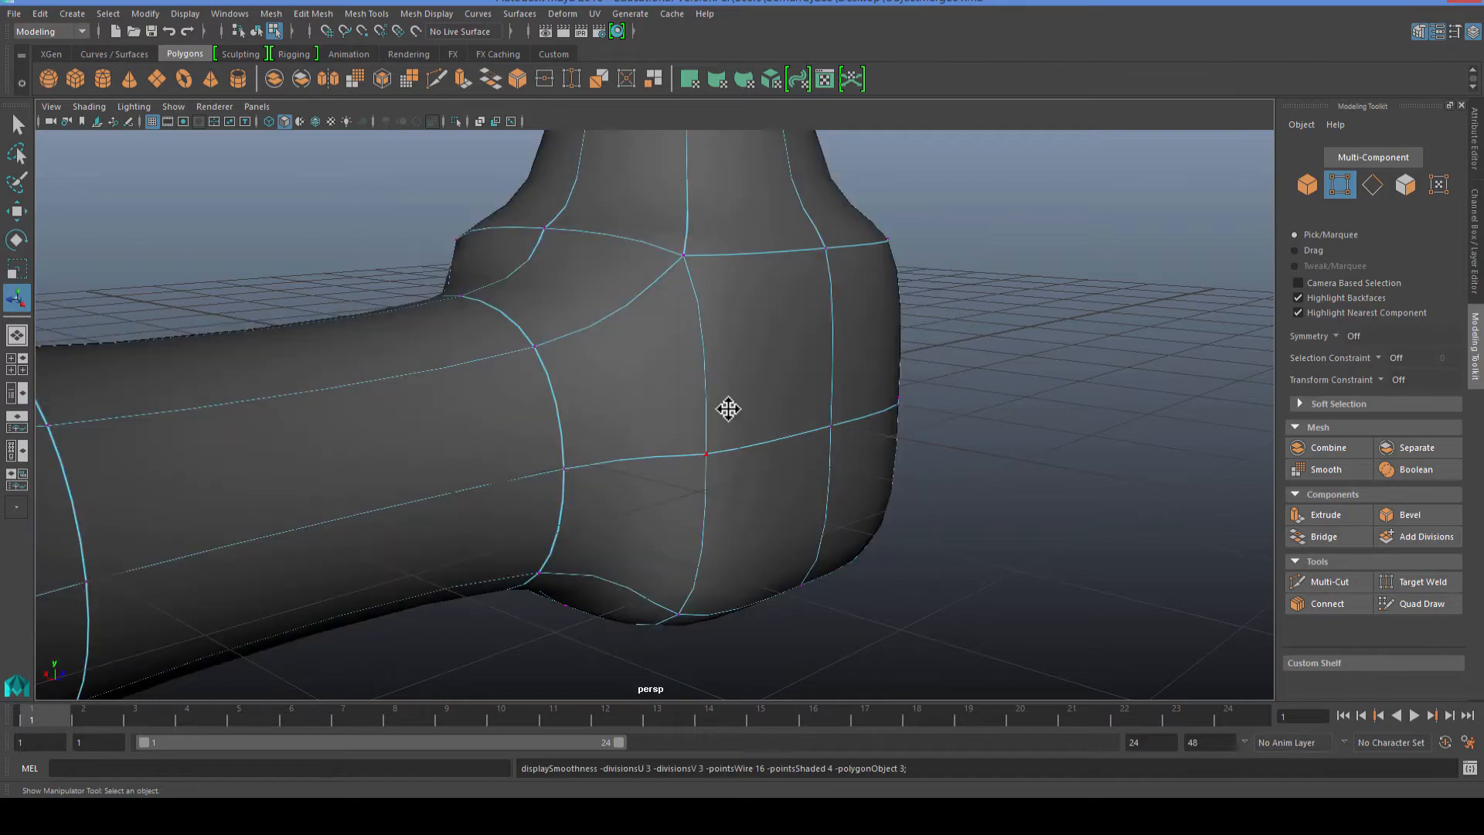
alt+drag(712, 405, 573, 426)
alt+middle_drag(590, 402, 586, 477)
scroll(583, 474, down, 3)
alt+drag(596, 429, 685, 326)
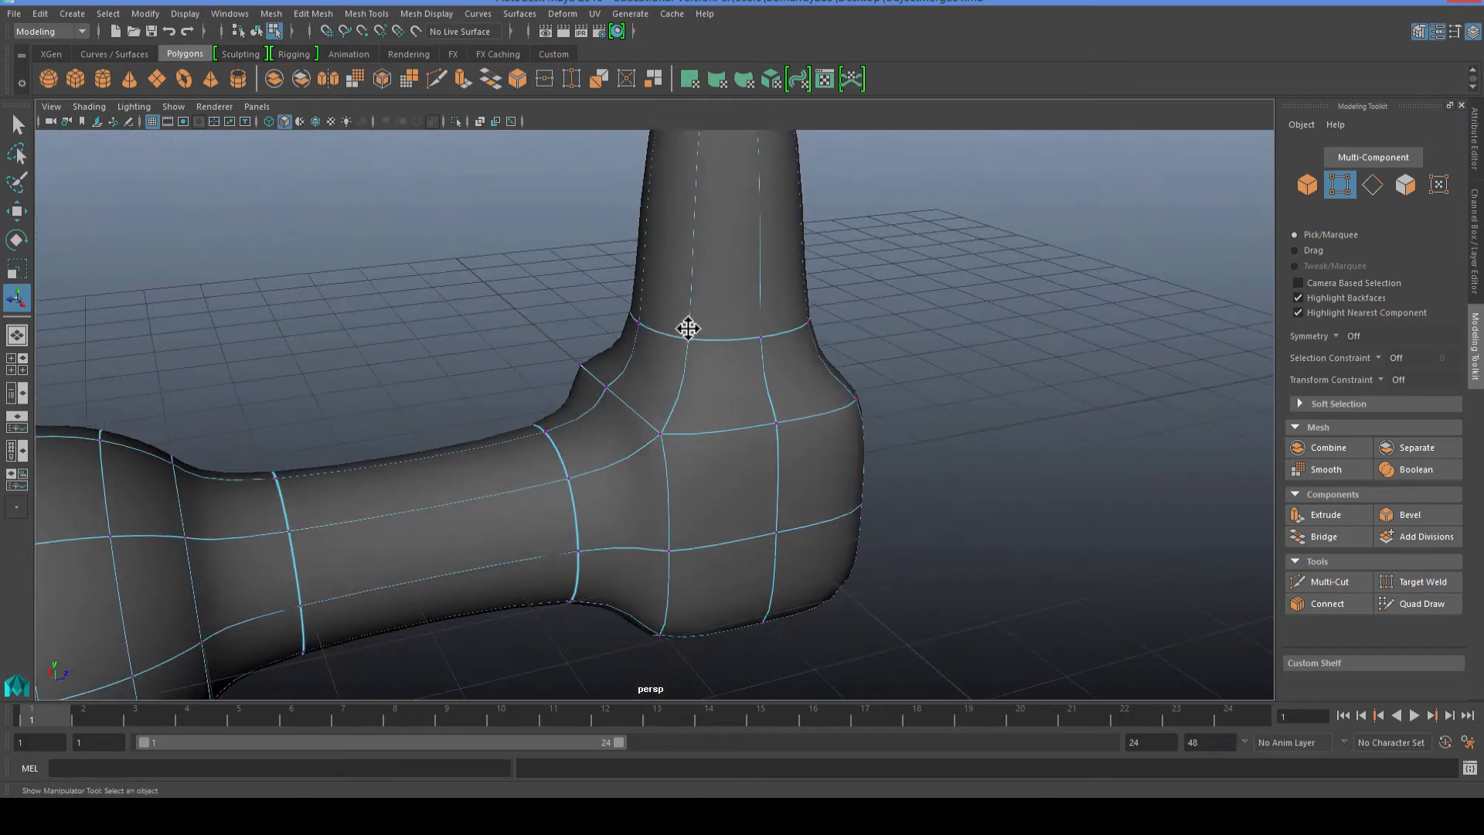
alt+middle_drag(686, 325, 650, 528)
scroll(650, 528, up, 3)
key(1)
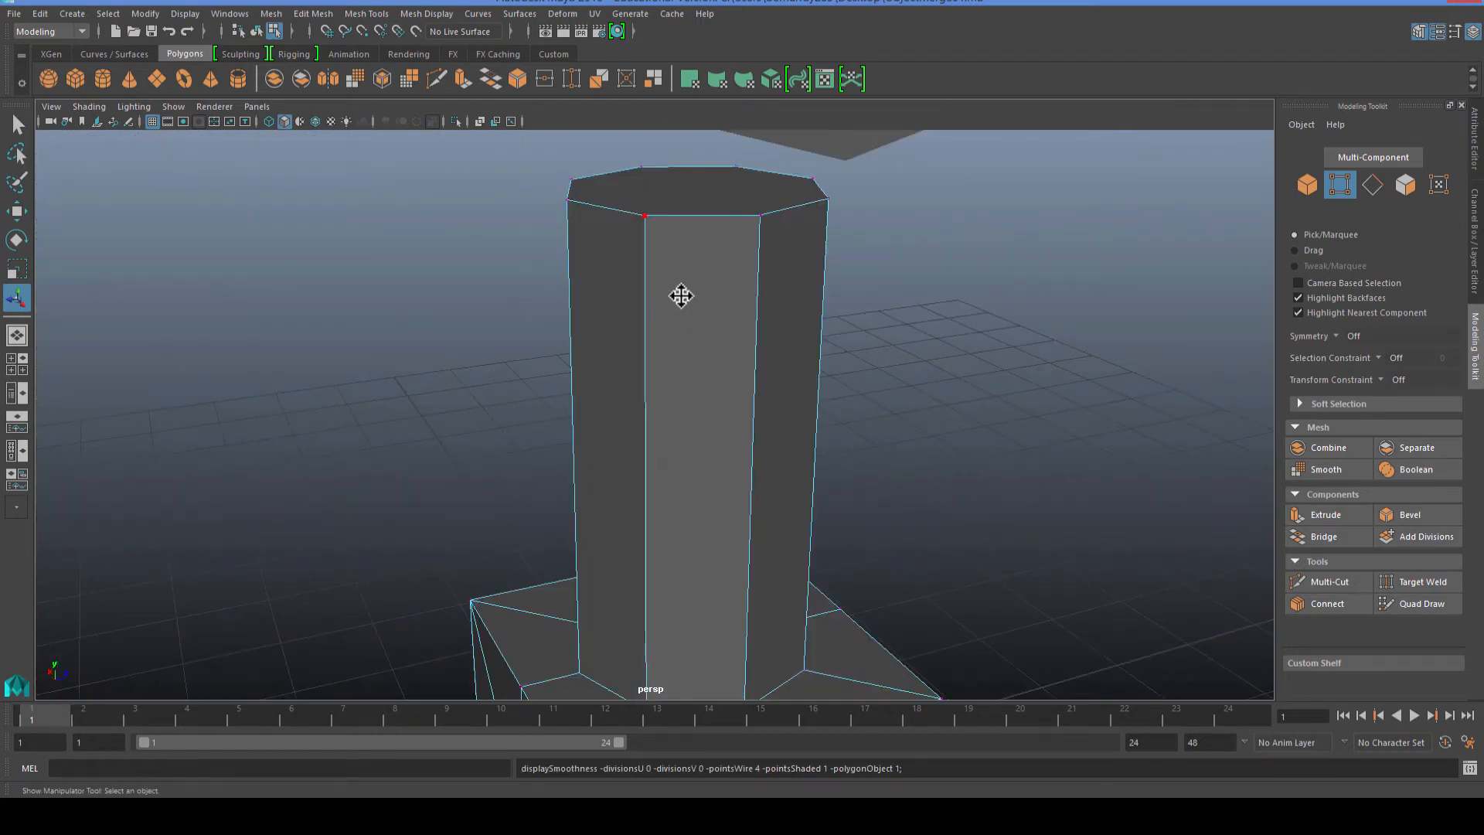
Delete the cap face at the upper end of the vertical cylinder.
right_drag(679, 292, 676, 334)
click(685, 202)
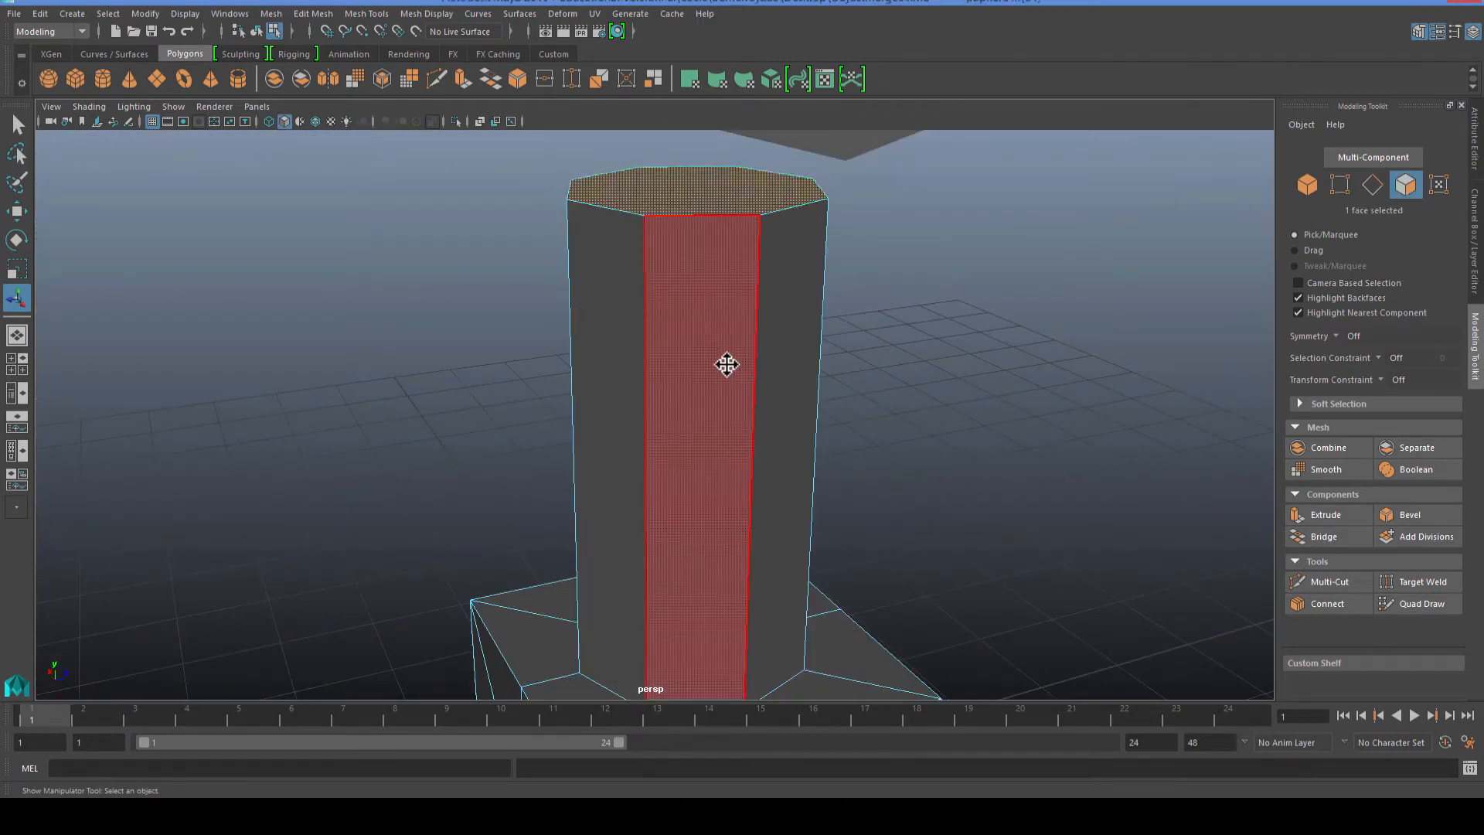
key(Delete)
Examine the gap and edge layout between the vertical cylinder's open end and the pipe above it from several angles.
scroll(732, 368, down, 3)
alt+drag(673, 391, 653, 427)
alt+middle_drag(661, 411, 665, 471)
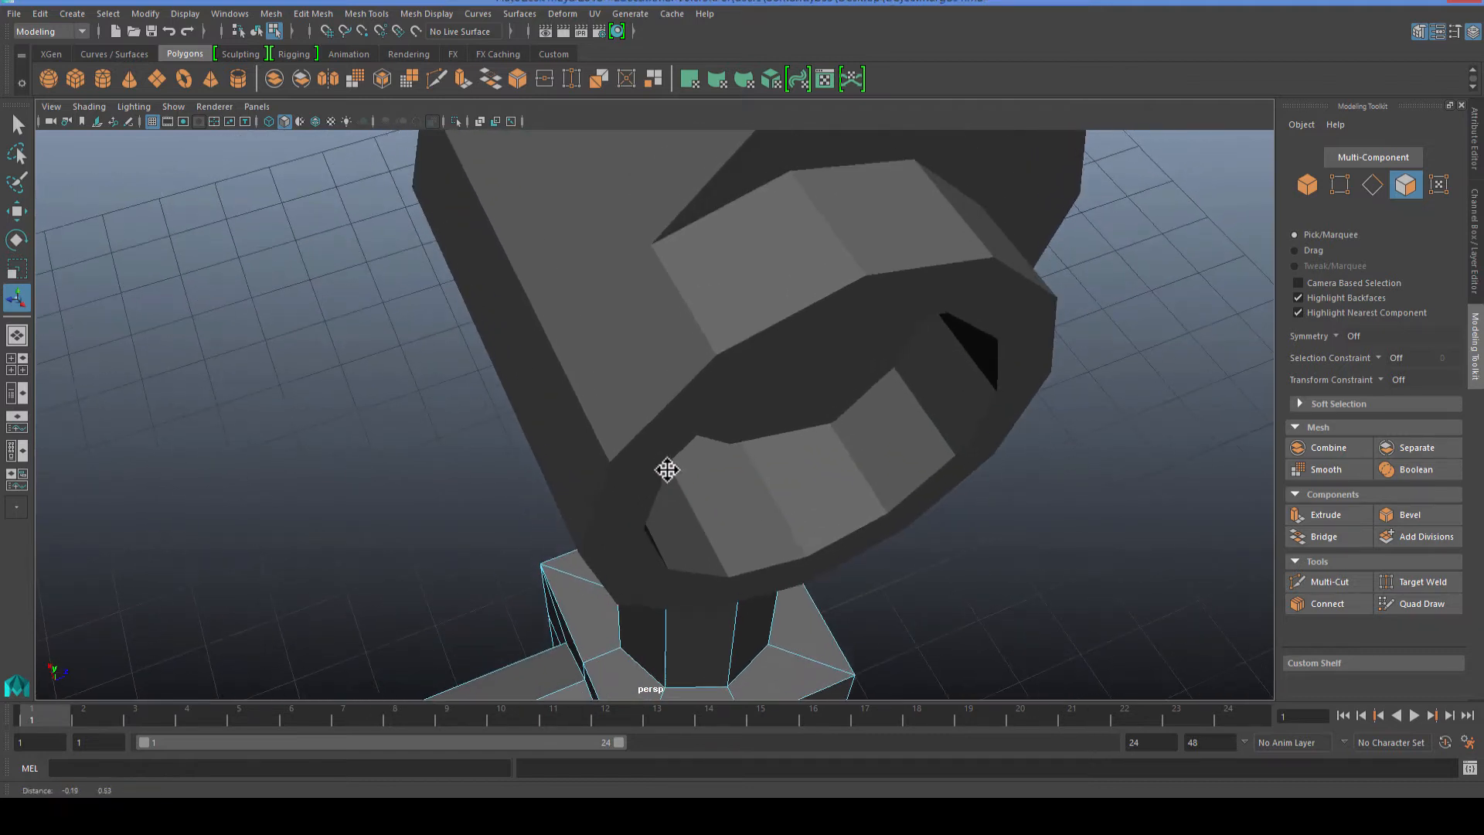
alt+drag(674, 456, 691, 389)
alt+middle_drag(692, 484, 647, 619)
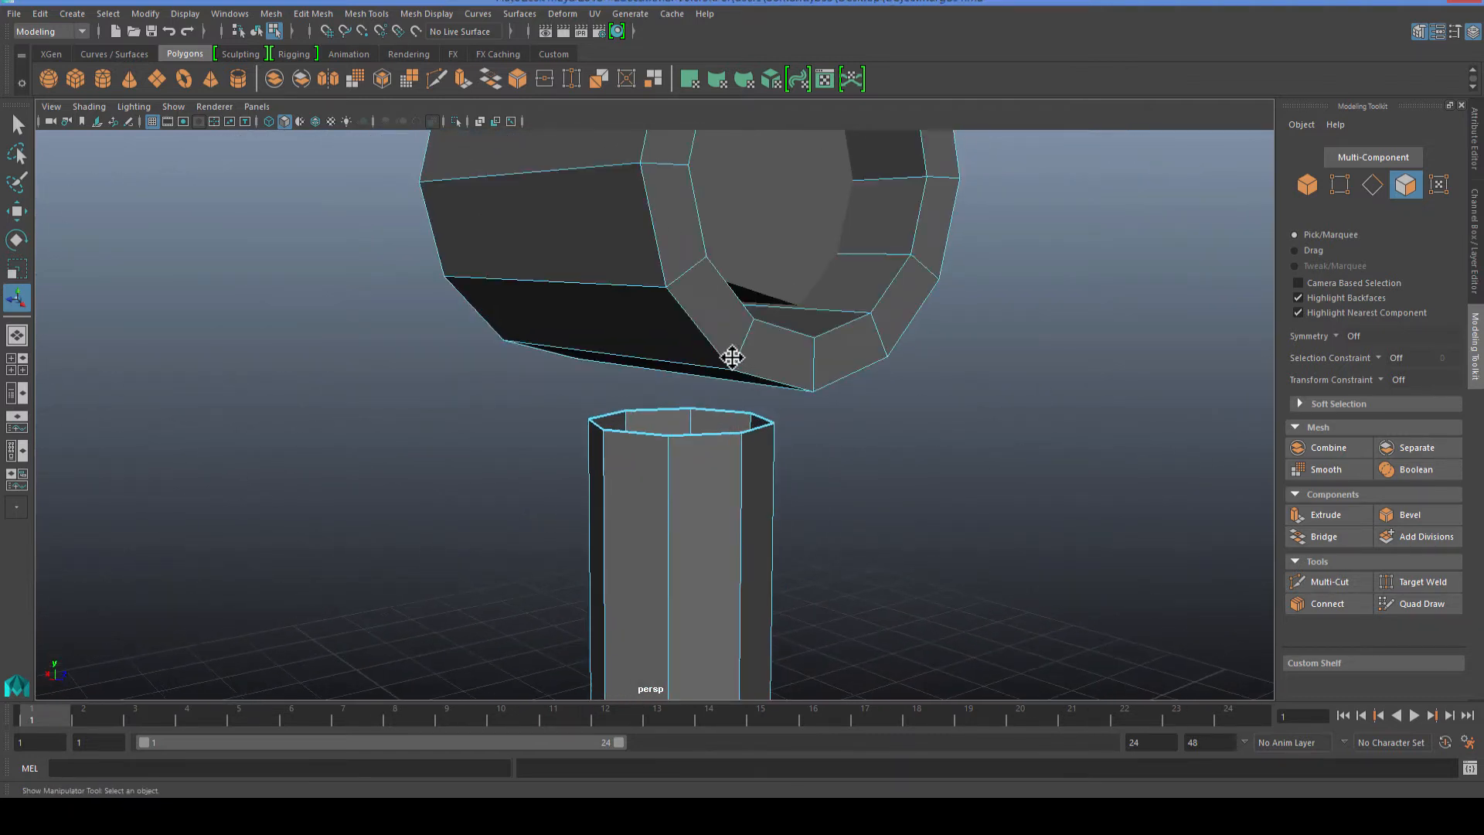
alt+drag(636, 368, 347, 167)
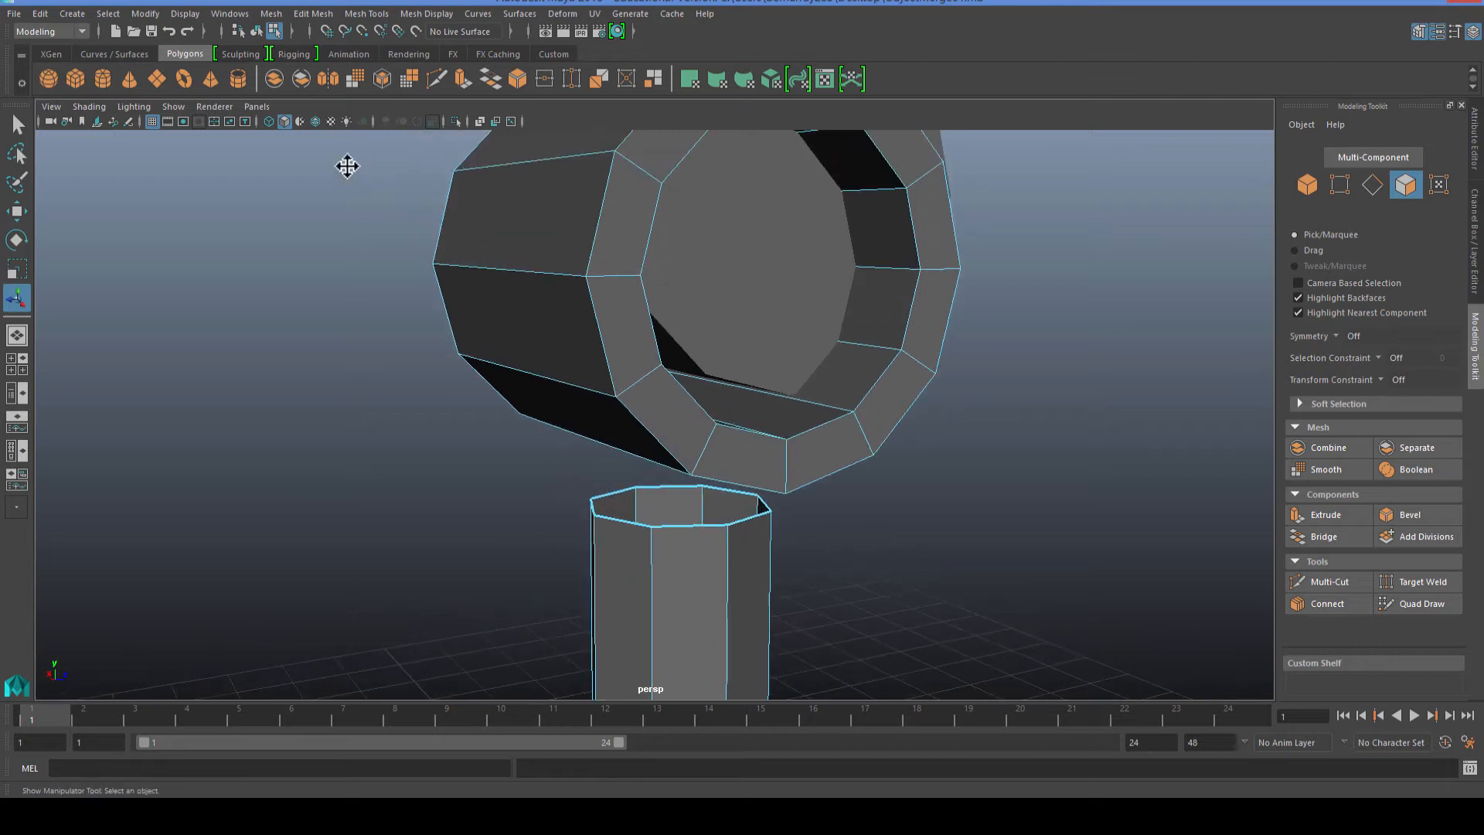
click(313, 11)
mouse_move(263, 11)
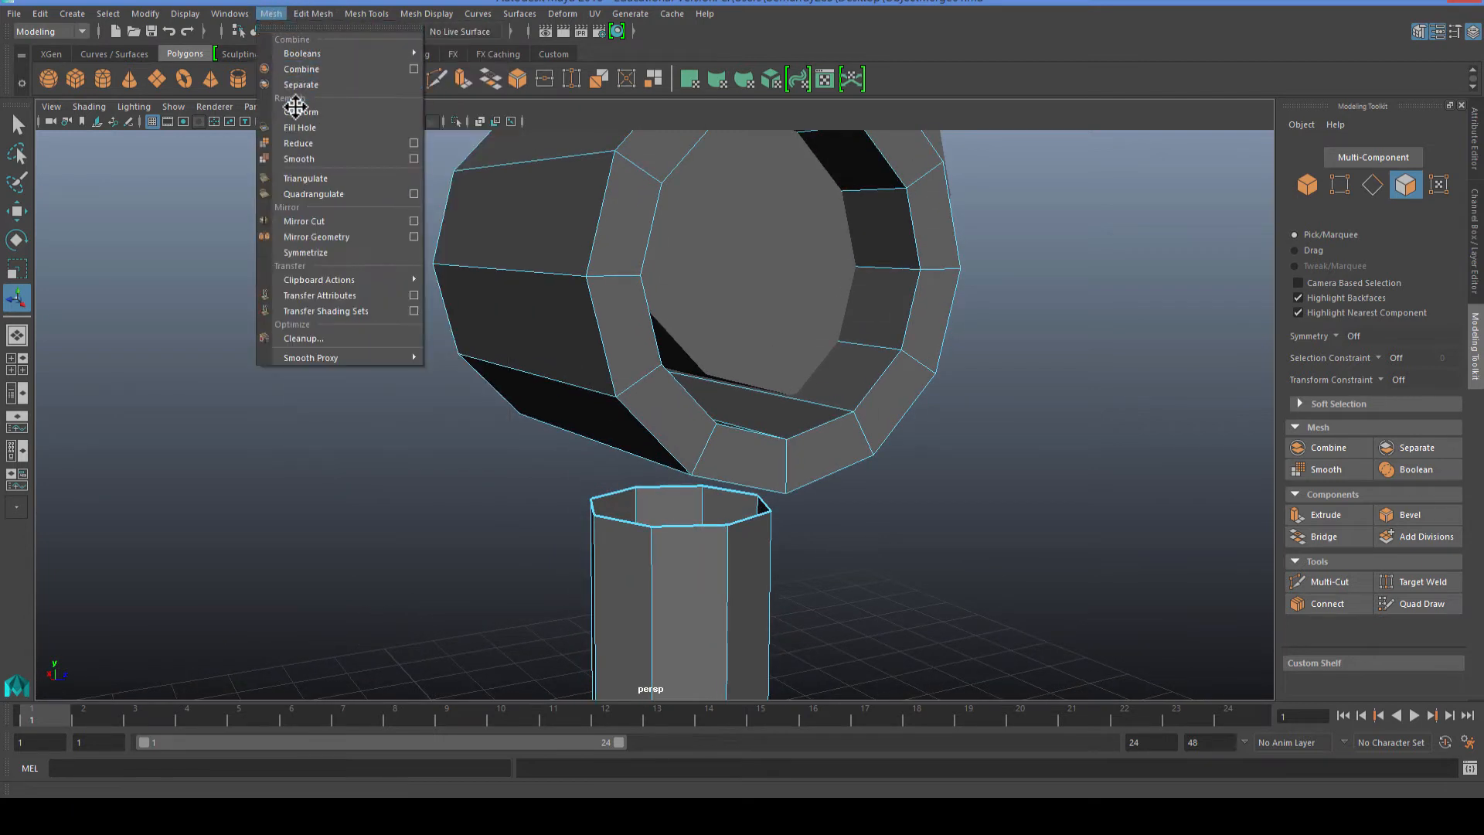
key(Escape)
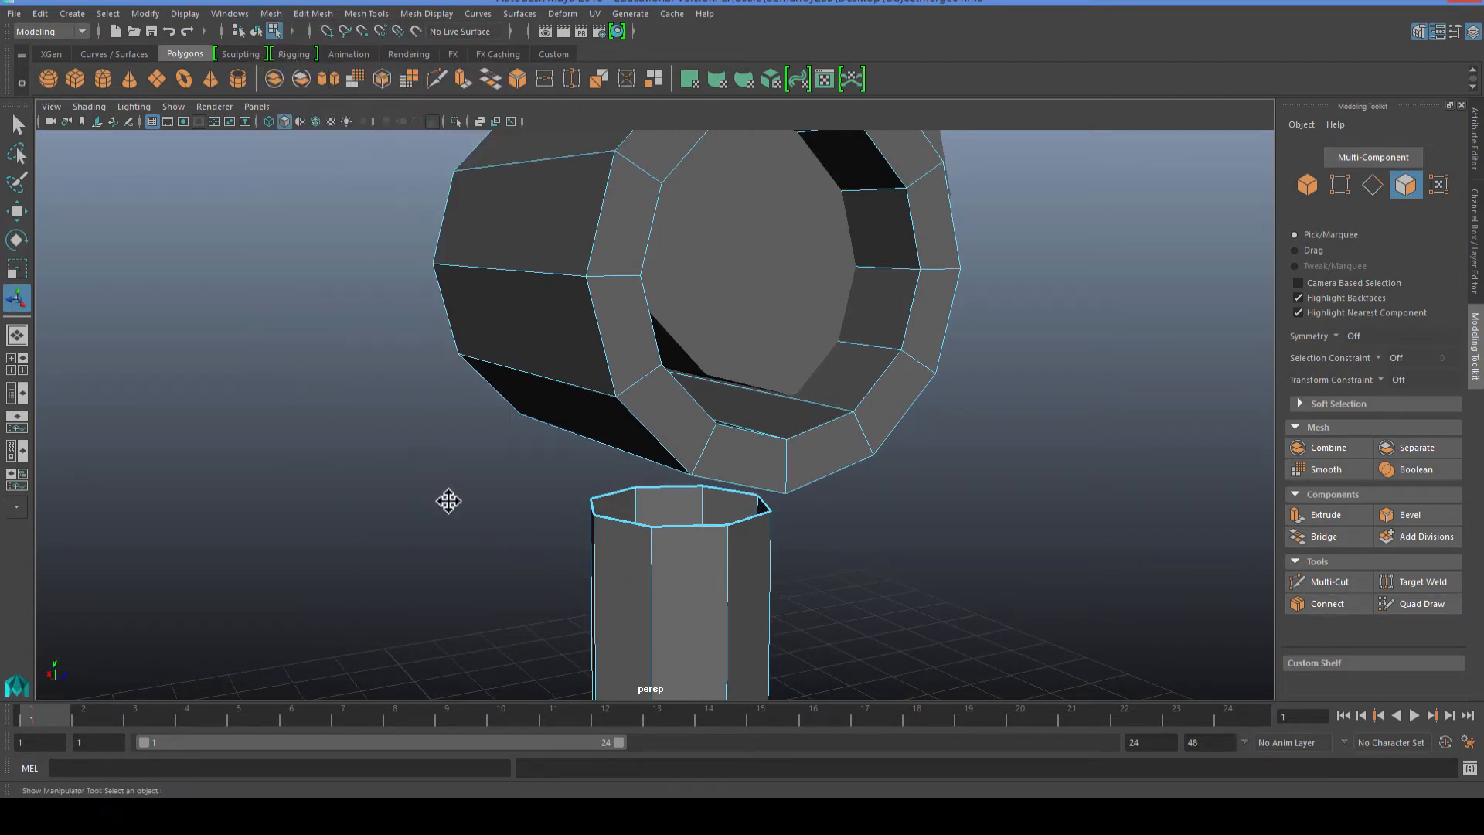
alt+drag(502, 499, 593, 464)
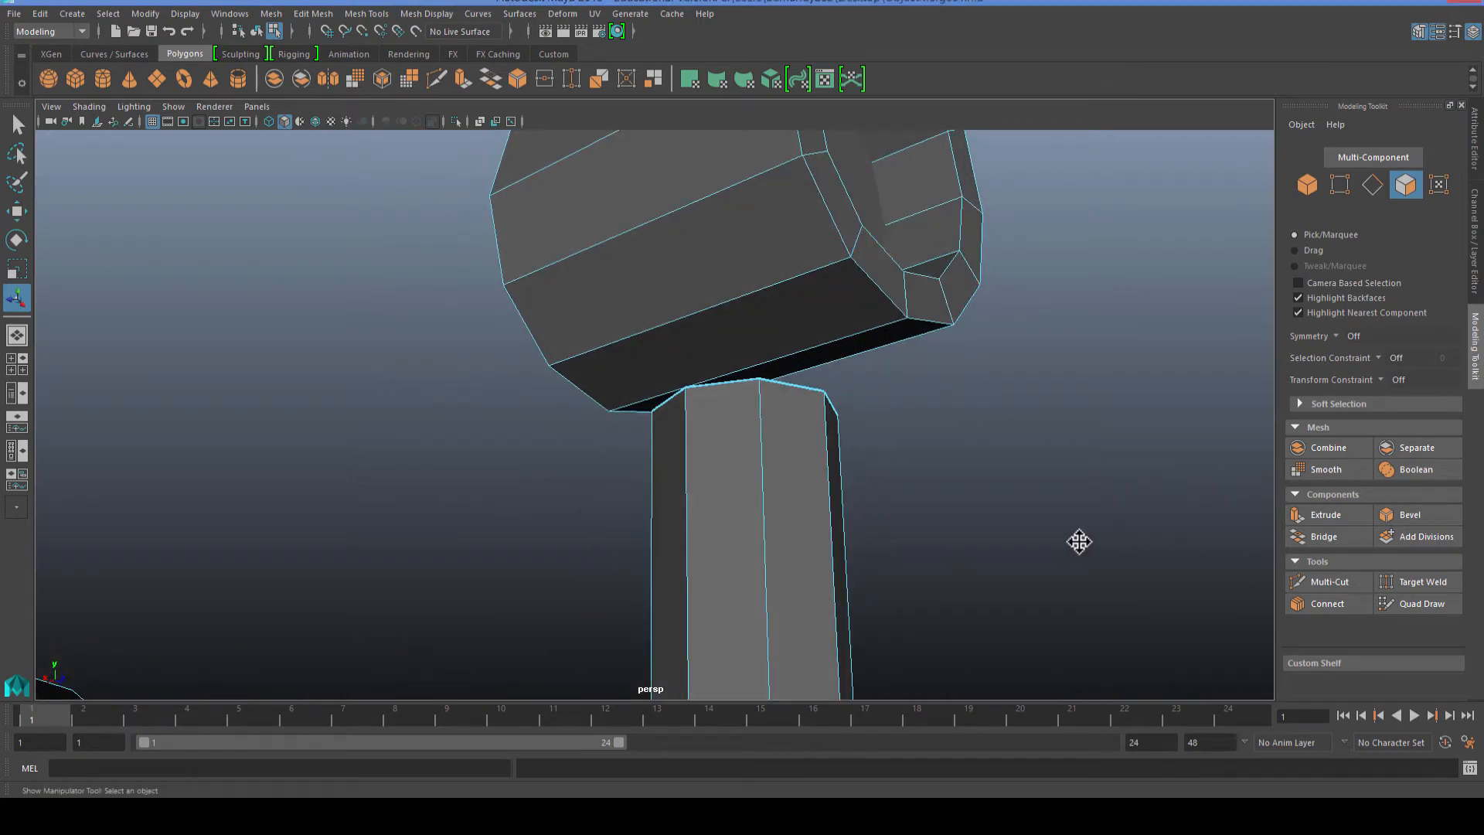
scroll(745, 301, down, 2)
alt+middle_drag(733, 307, 736, 417)
mouse_move(736, 417)
alt+mouse_down()
mouse_move(775, 473)
mouse_move(767, 383)
mouse_move(755, 434)
alt+mouse_up()
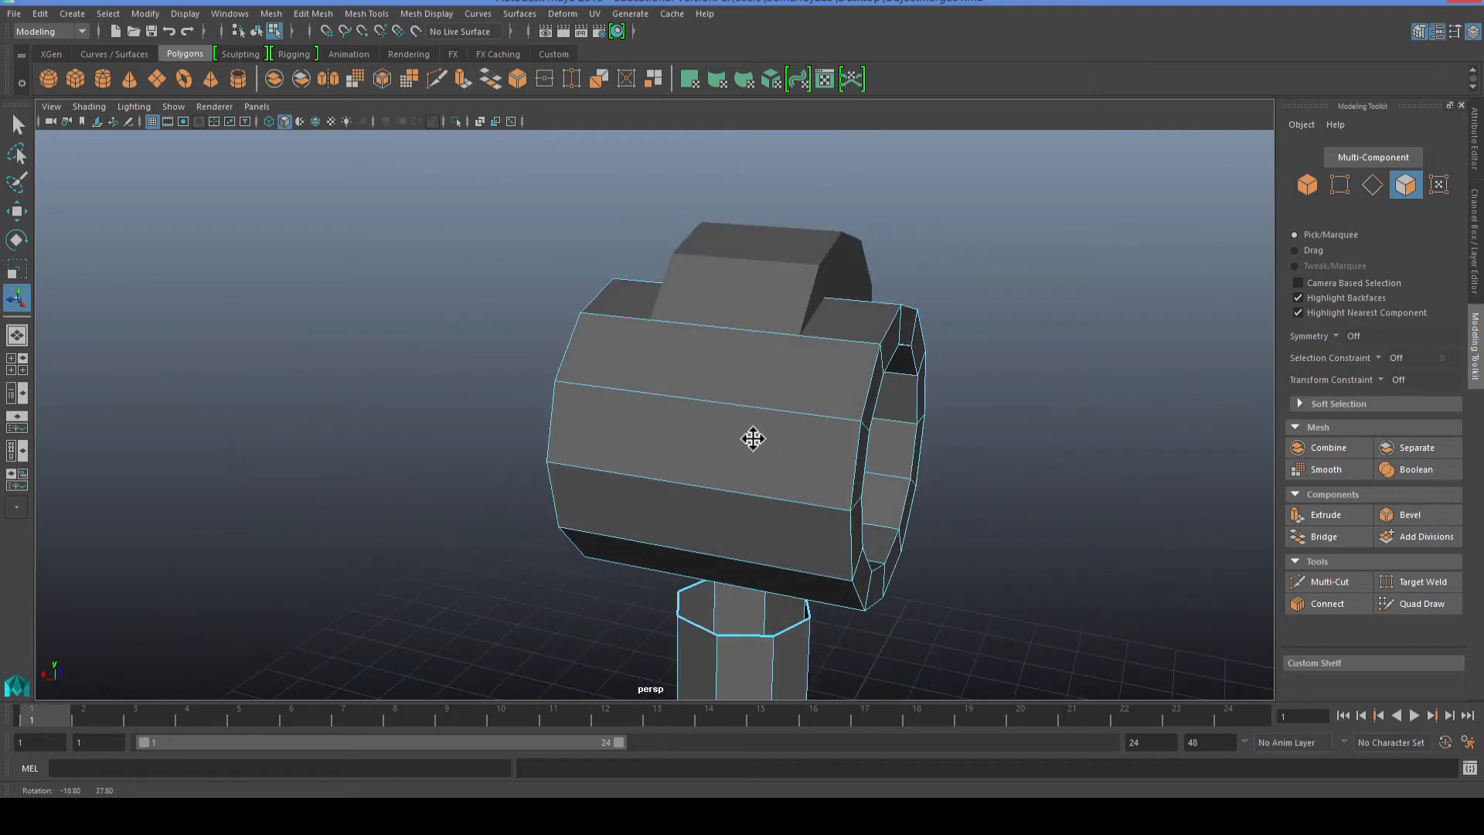
Insert an edge loop around the pipe near the middle of its length.
click(756, 377)
click(458, 380)
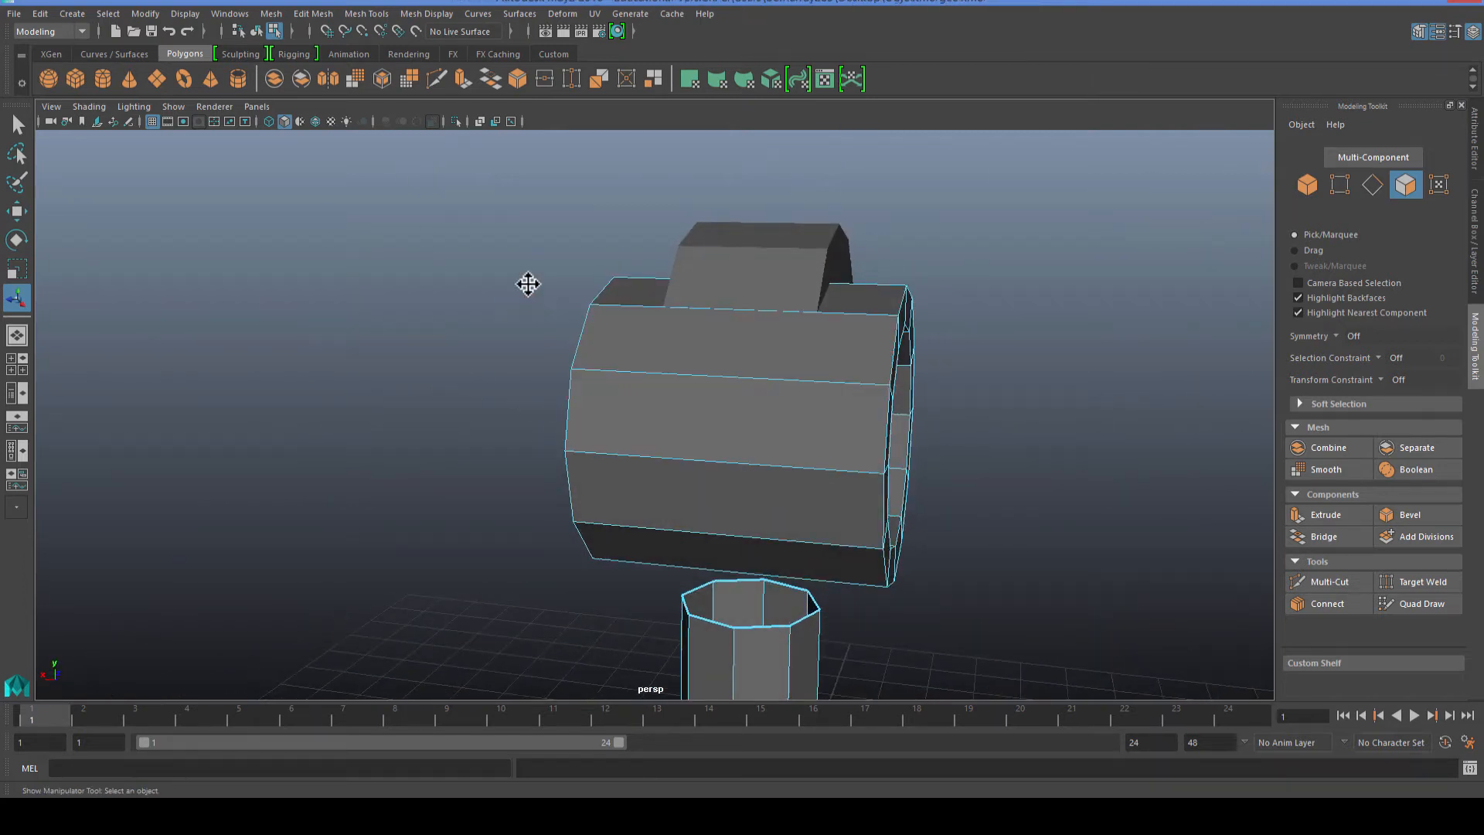
click(366, 14)
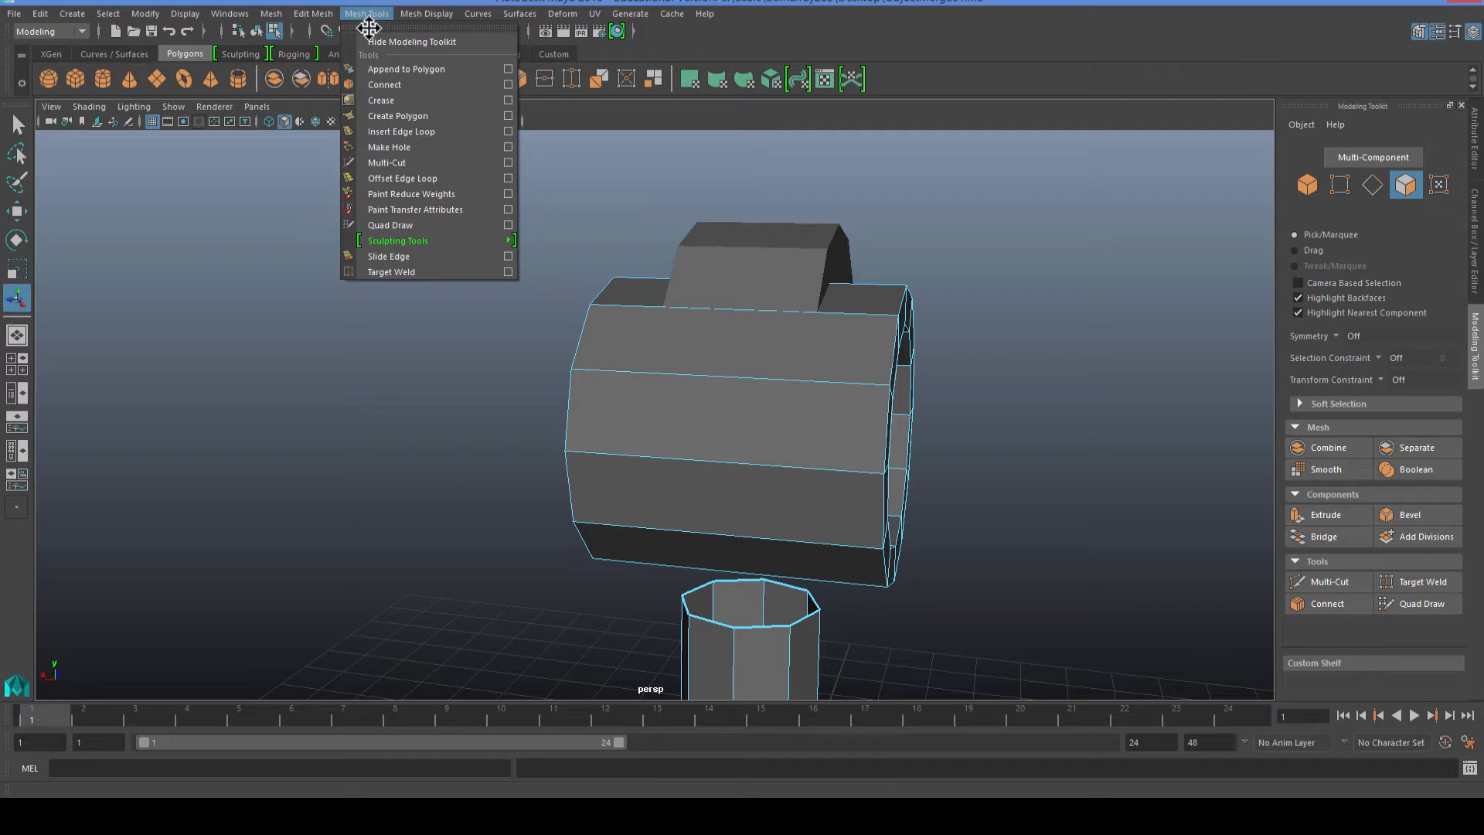
click(391, 132)
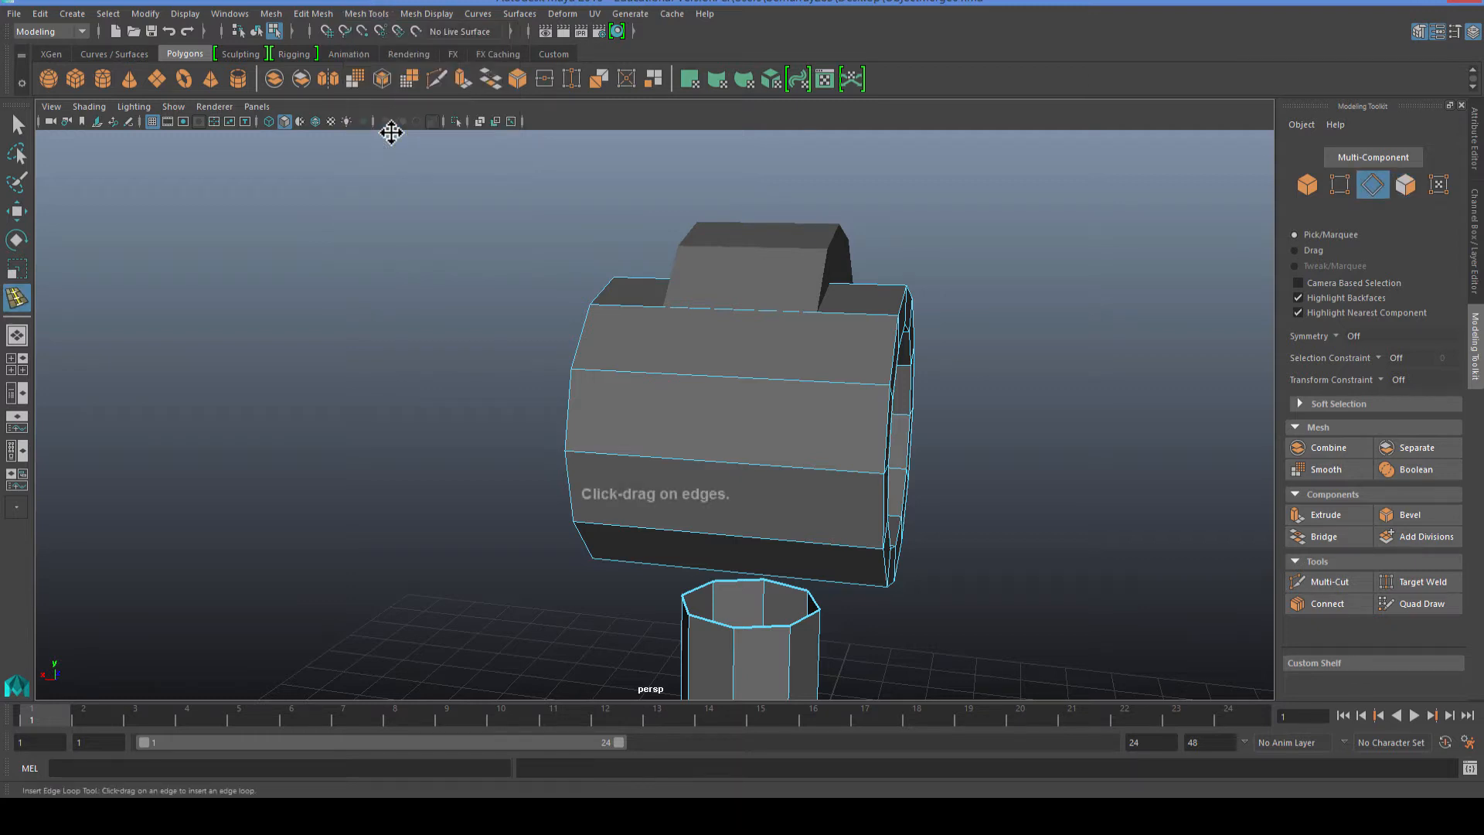
drag(713, 465, 716, 462)
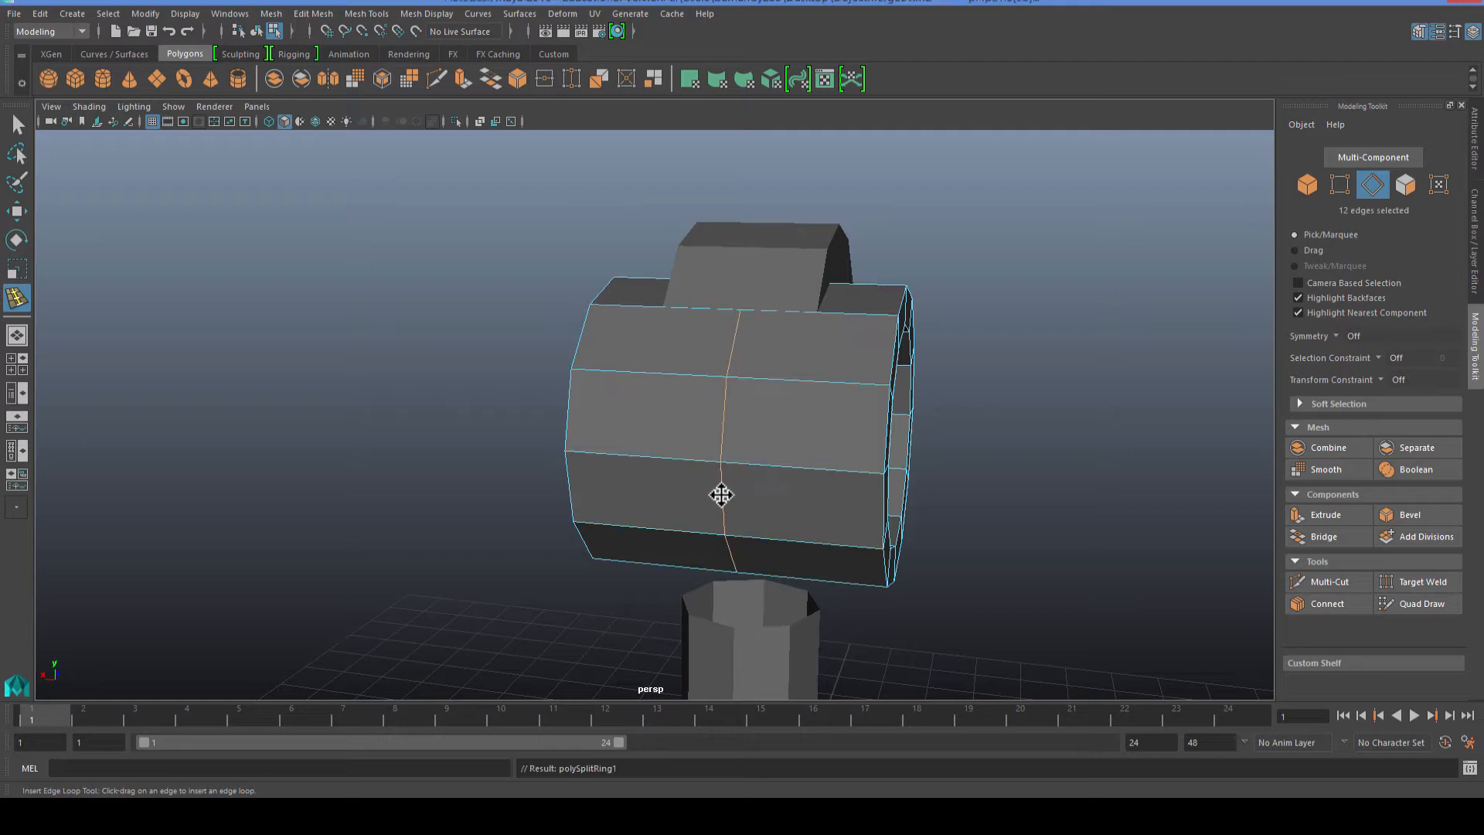
Set the pipe's edge loop split type to Multi with 3 divisions.
click(1475, 223)
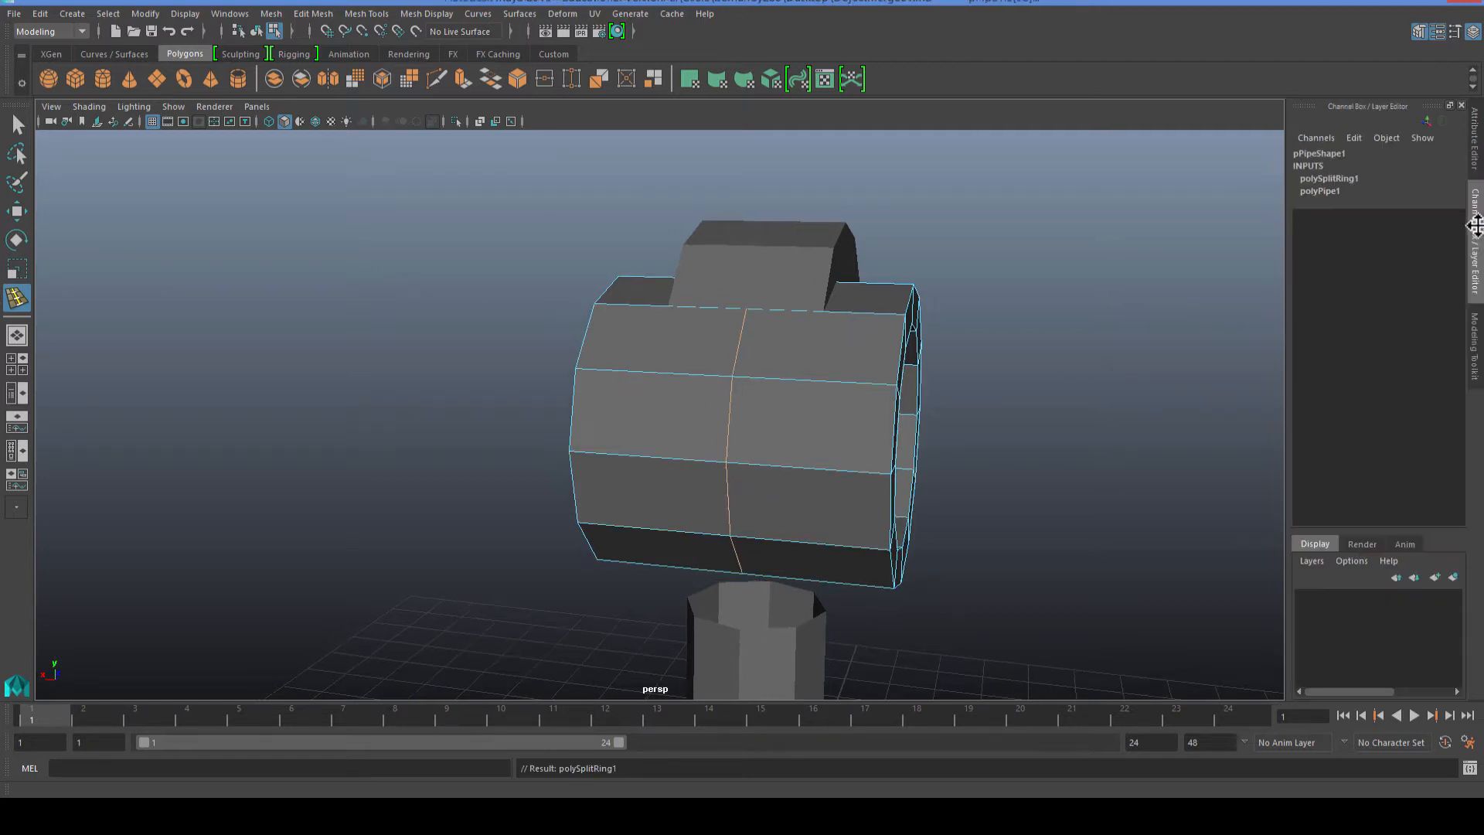
key(q)
click(1318, 180)
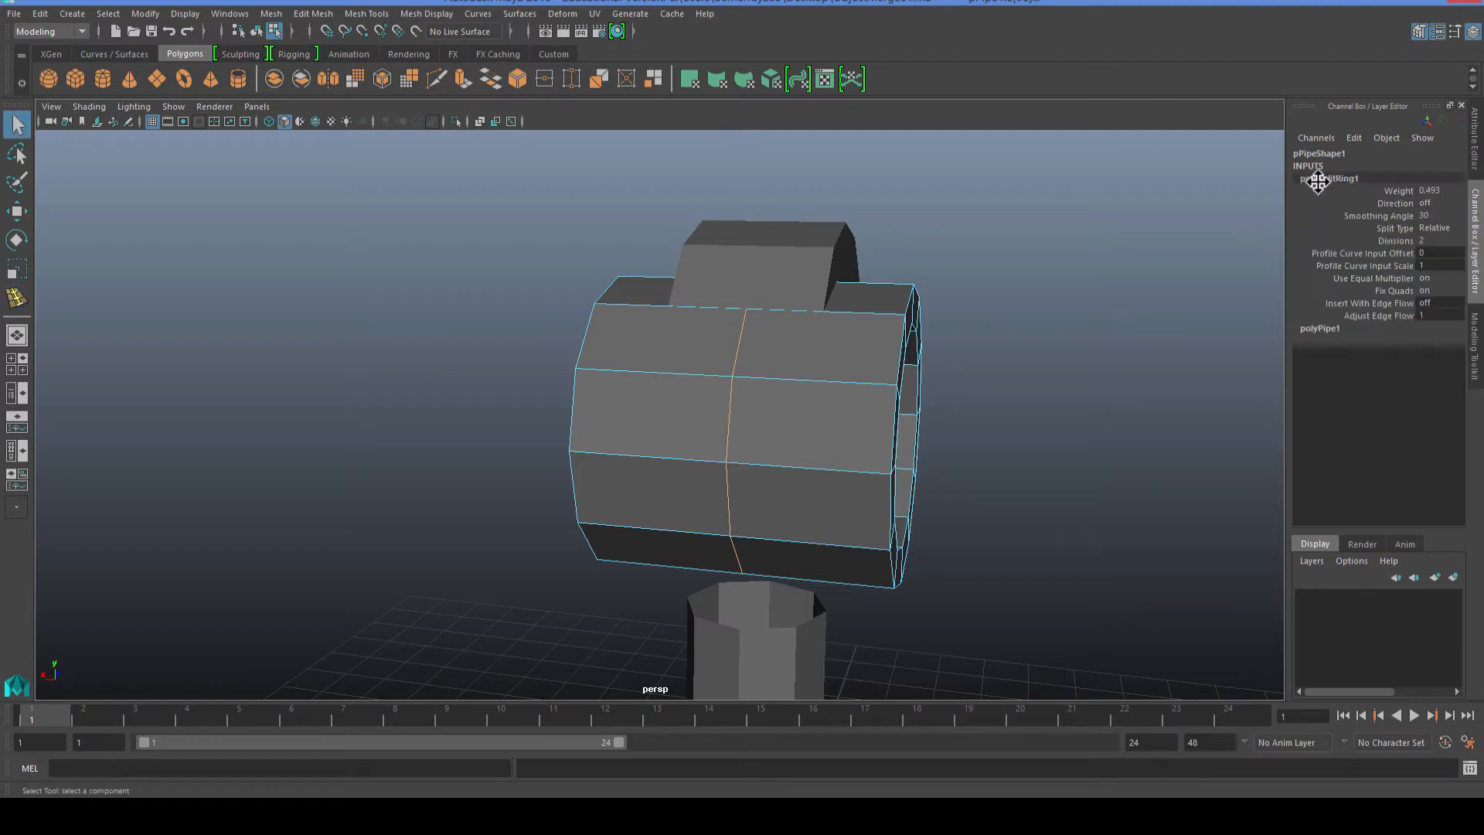
click(1435, 228)
click(1442, 267)
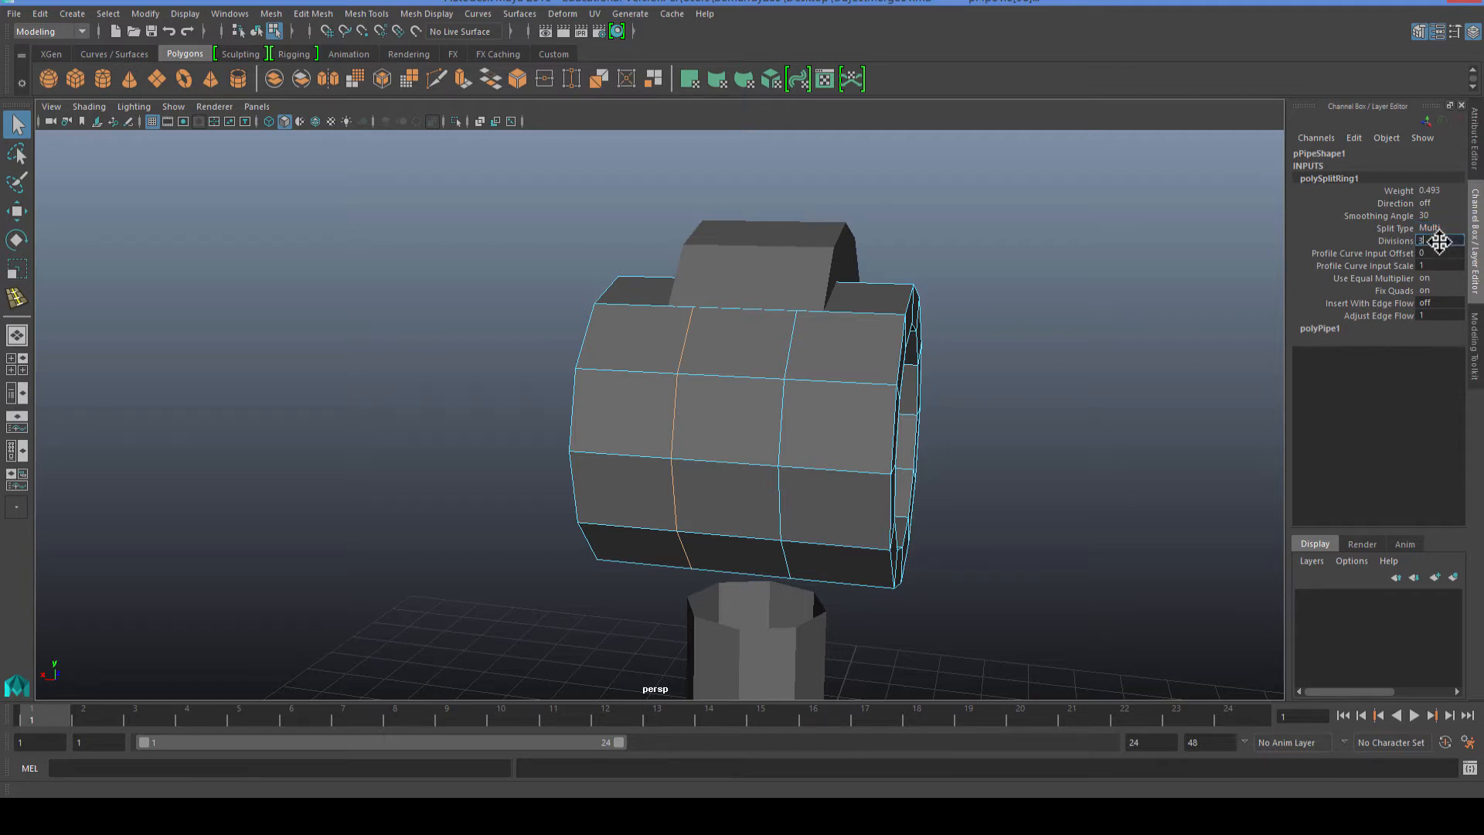
text(3)
key(Return)
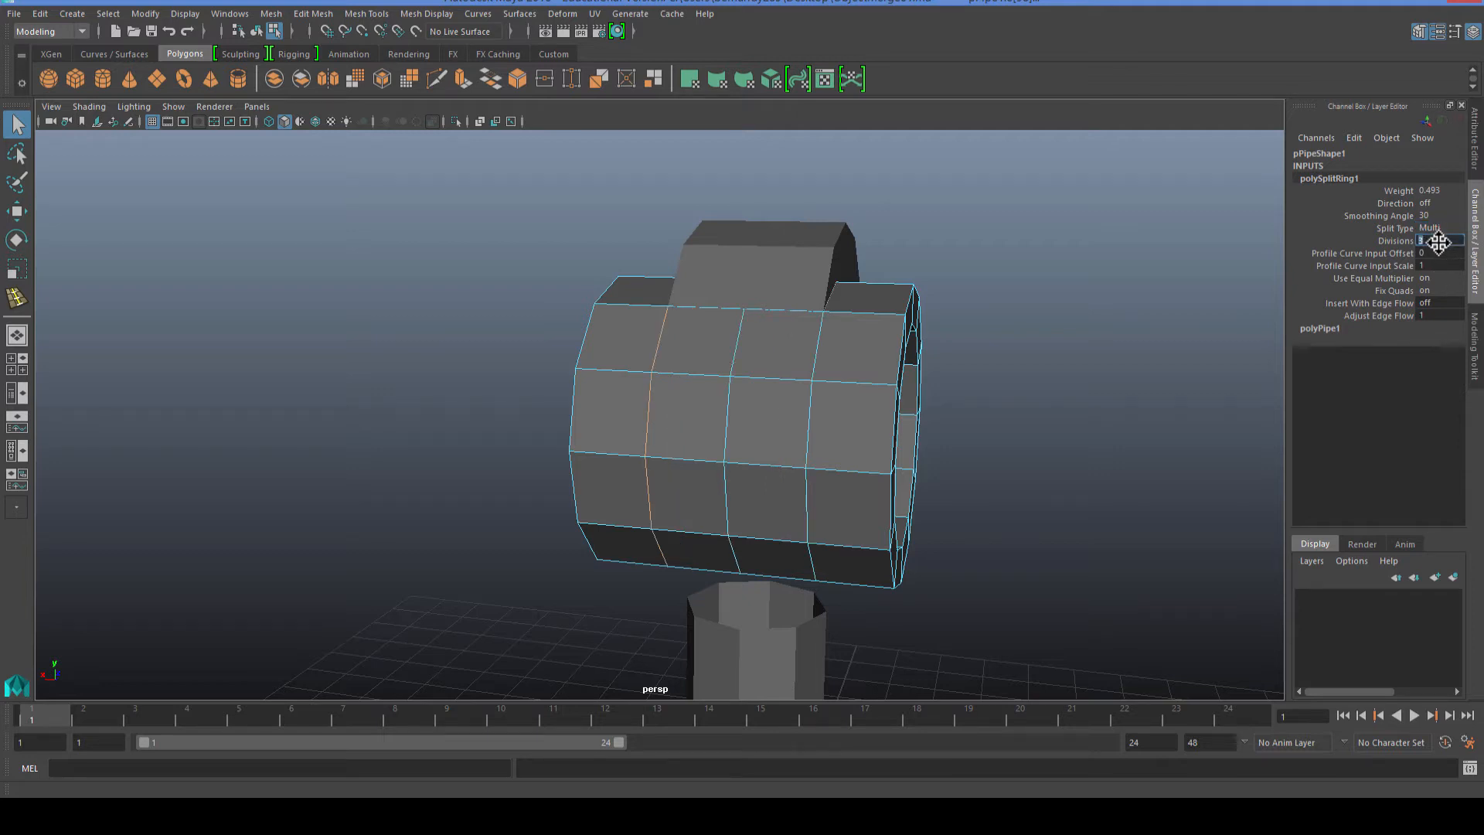
Raise the vertical cylinder's open border edge loop up to the pipe's underside with point snapping.
click(1106, 380)
alt+drag(959, 389, 723, 421)
scroll(772, 428, up, 3)
scroll(722, 421, up, 2)
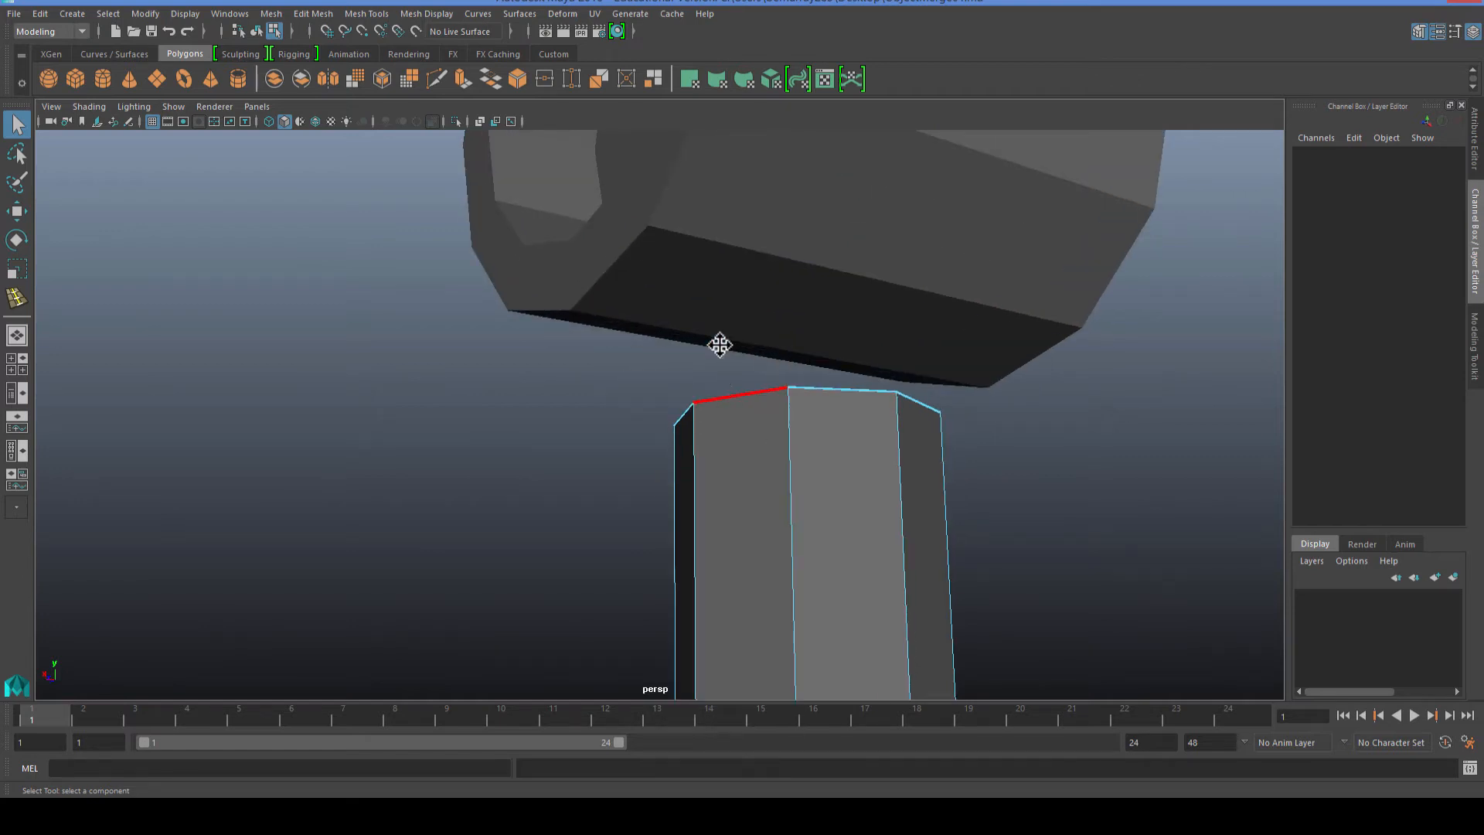
click(735, 396)
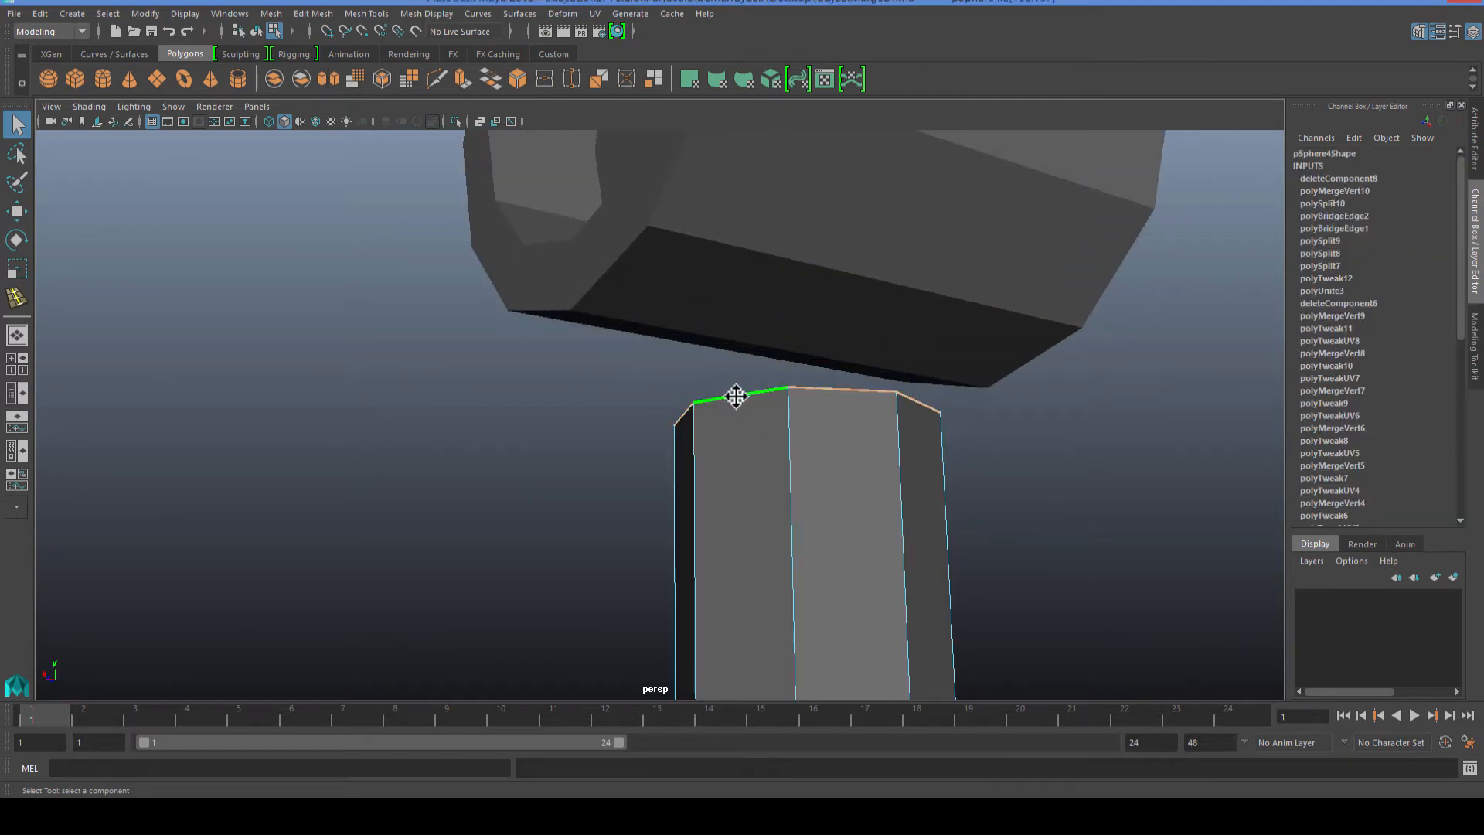
key(w)
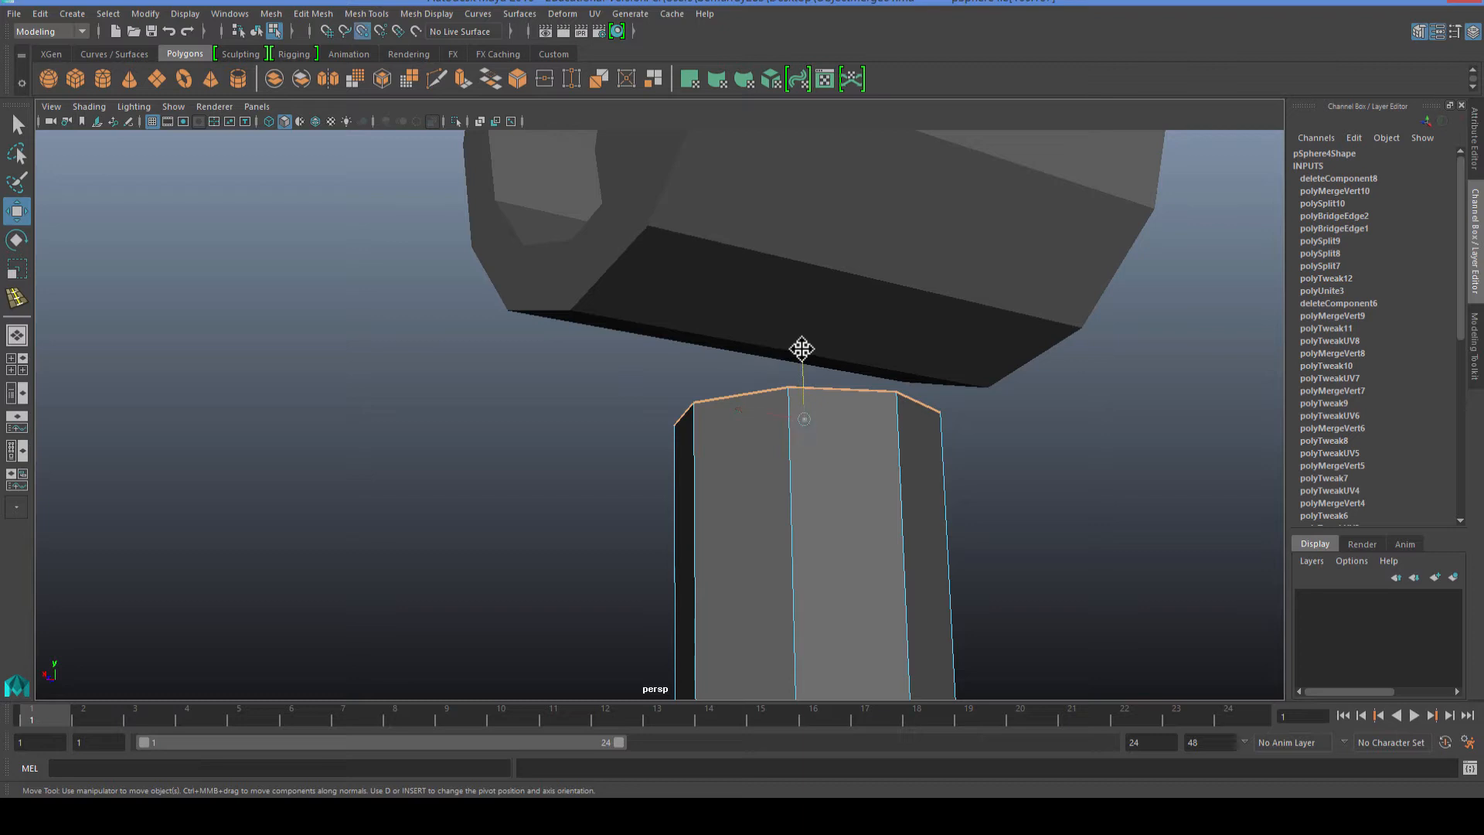
mouse_move(802, 350)
mouse_down()
mouse_move(802, 304)
mouse_move(805, 328)
mouse_up()
click(556, 449)
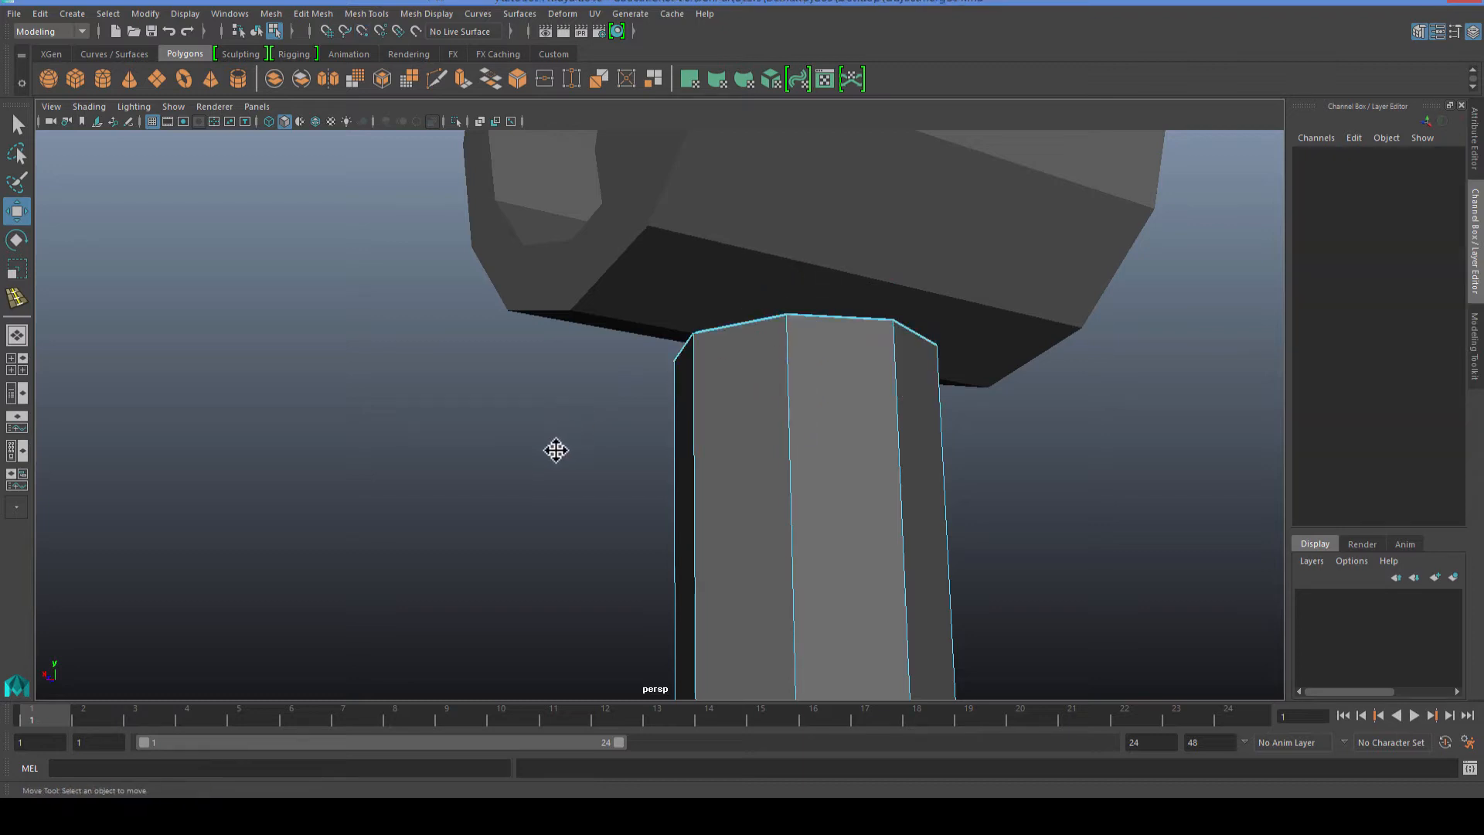
Combine the joined cylinder-and-cube mesh with the pipe in Object Mode.
alt+drag(556, 450, 497, 454)
alt+right_drag(497, 454, 657, 432)
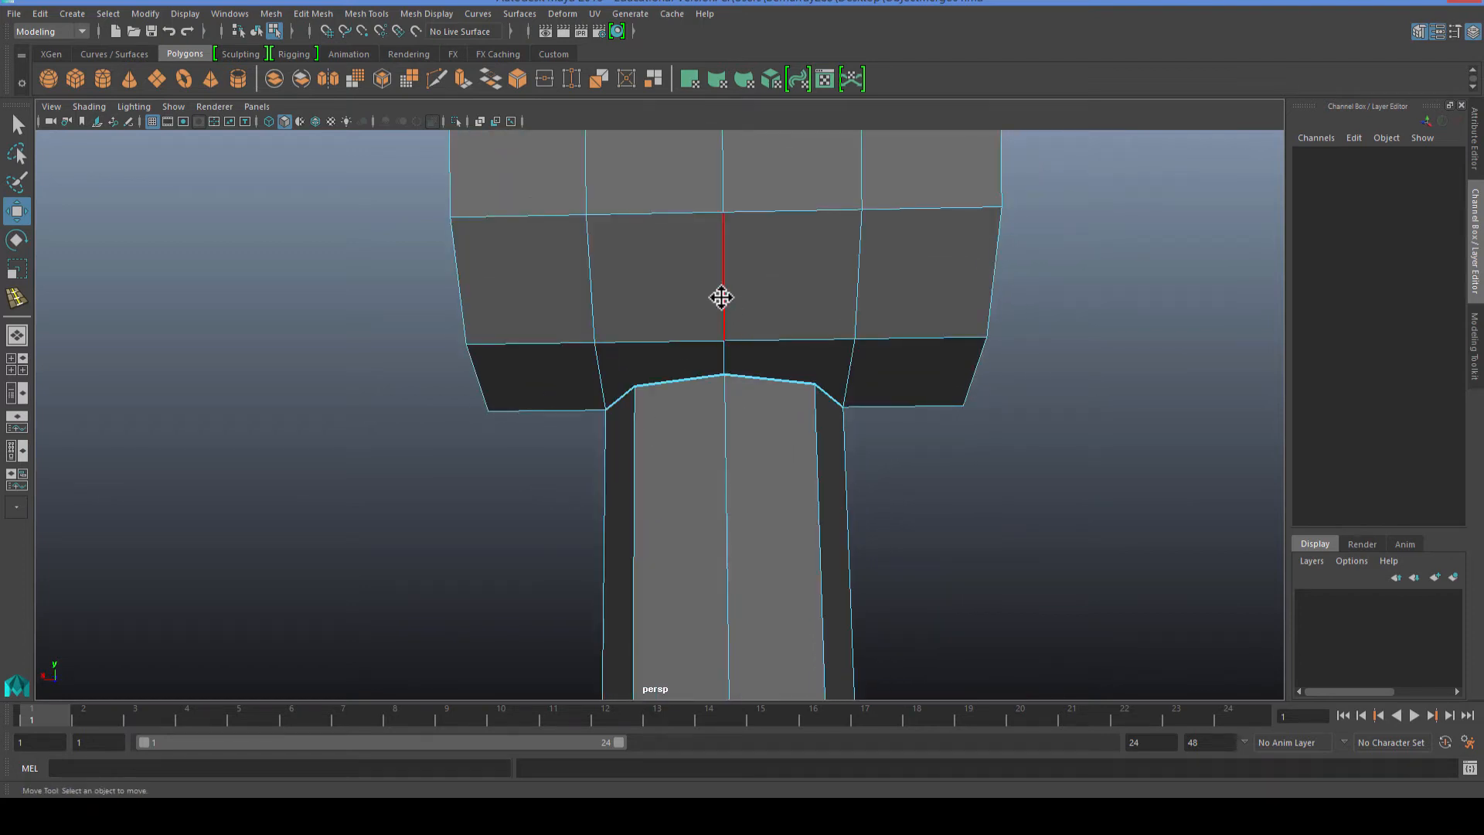
right_drag(719, 297, 762, 274)
click(726, 471)
shift+click(768, 305)
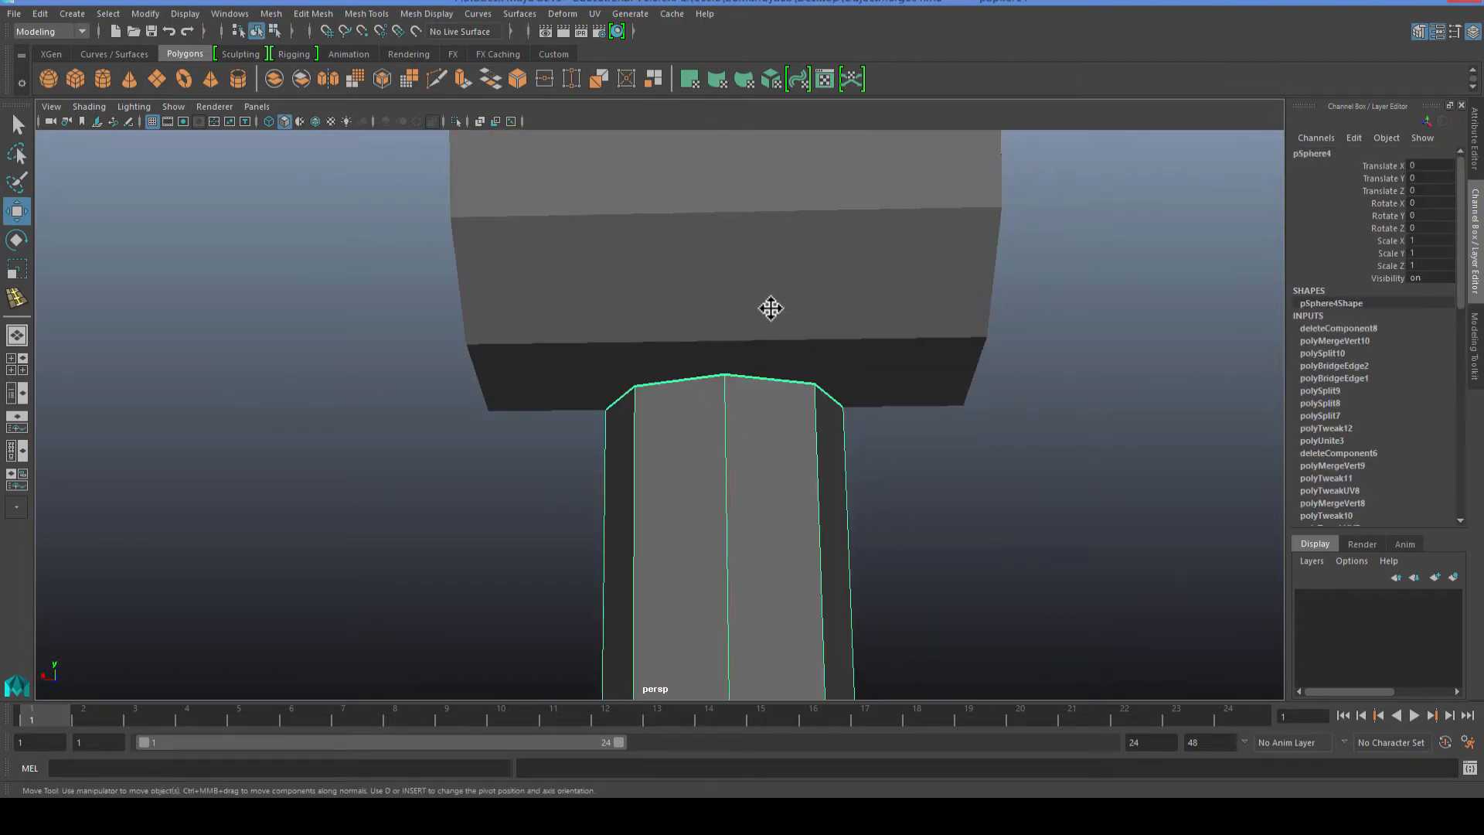
click(281, 13)
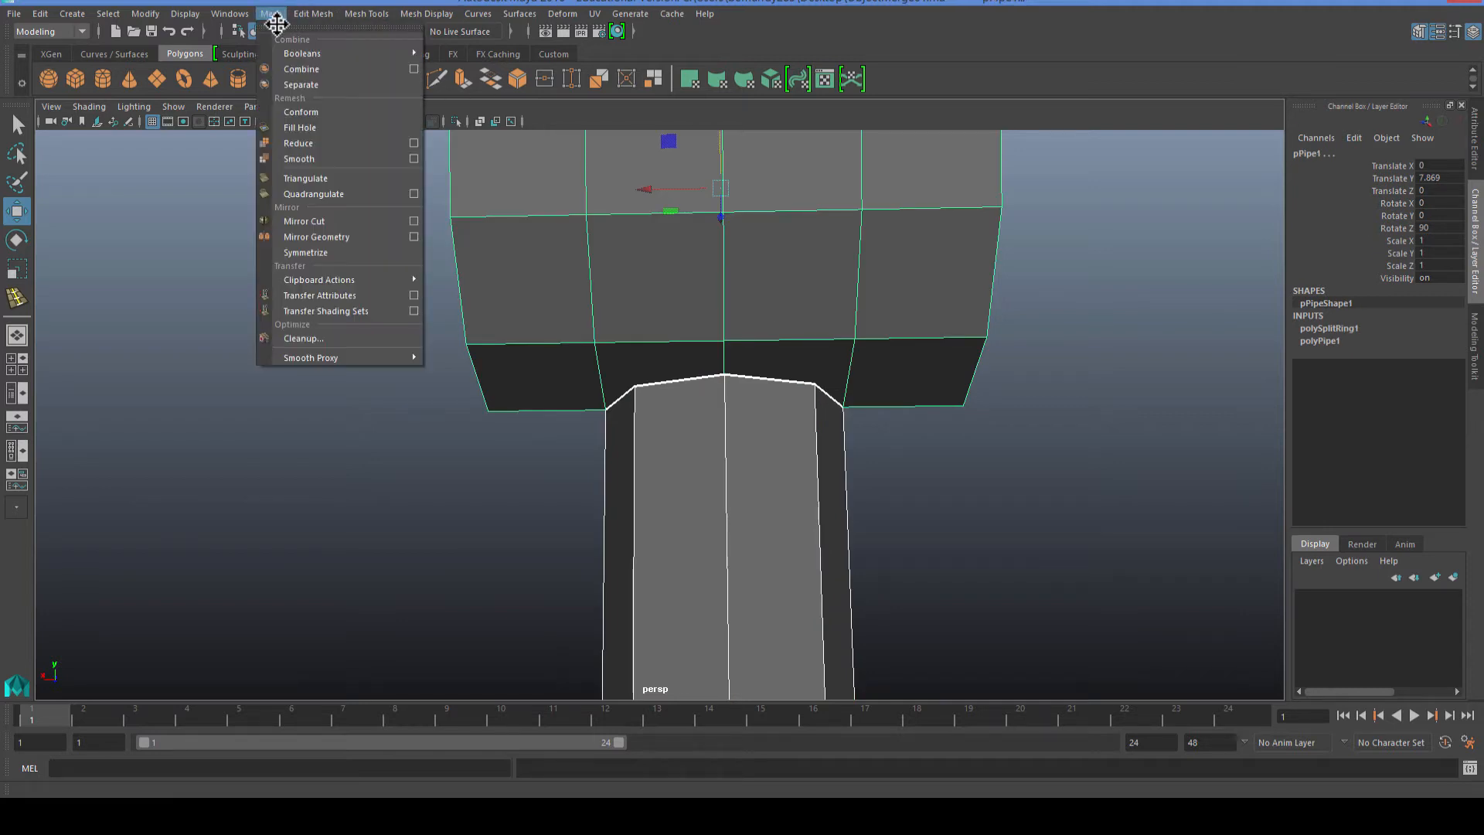
click(298, 63)
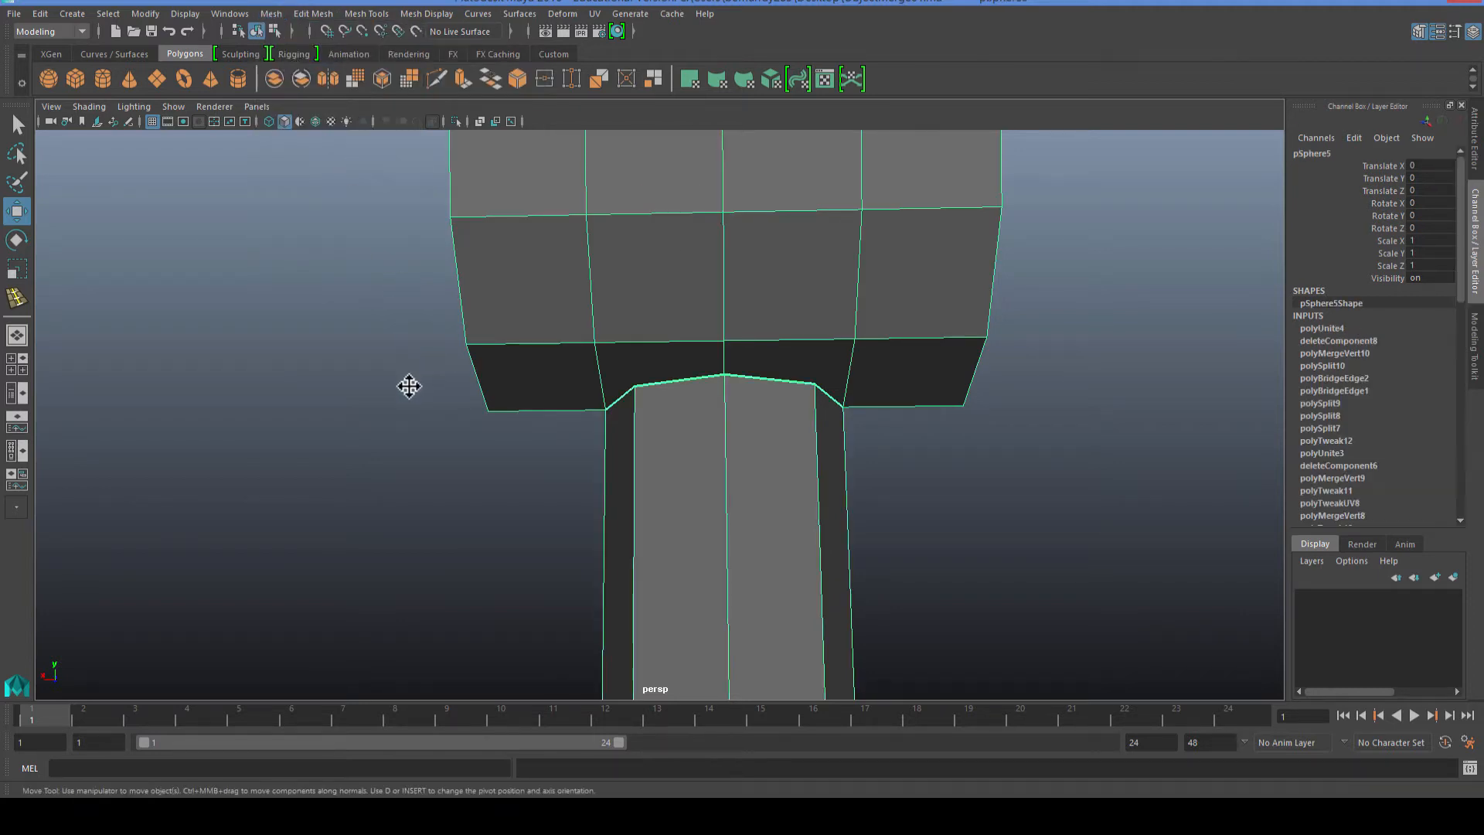
Inspect the joint between the cylinder's rim and the pipe's underside, and switch the combined mesh to vertex selection.
click(407, 387)
alt+drag(408, 387, 939, 449)
click(602, 465)
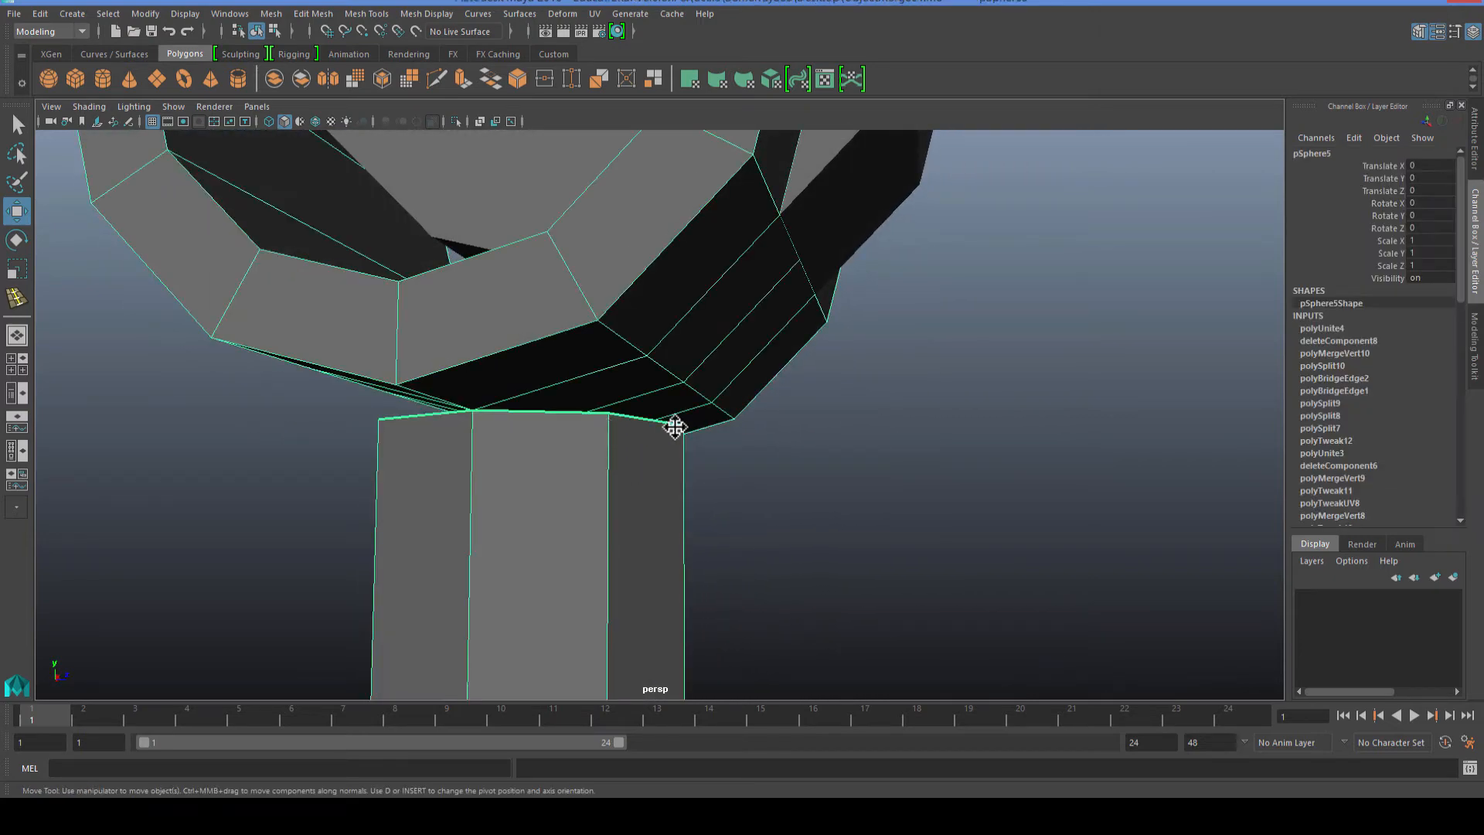
alt+drag(593, 427, 772, 430)
scroll(744, 333, up, 1)
scroll(706, 461, down, 4)
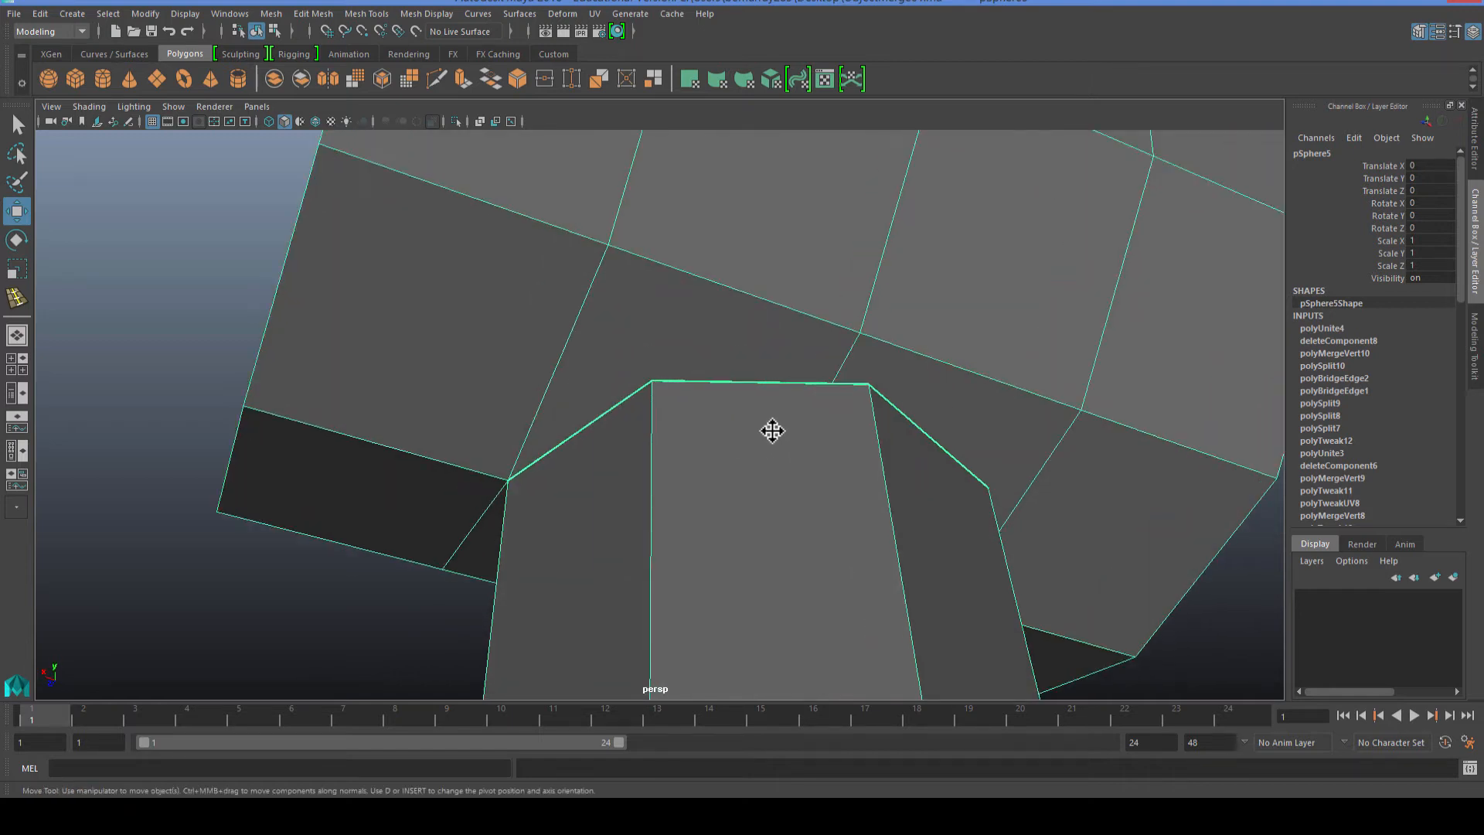
right_click(816, 383)
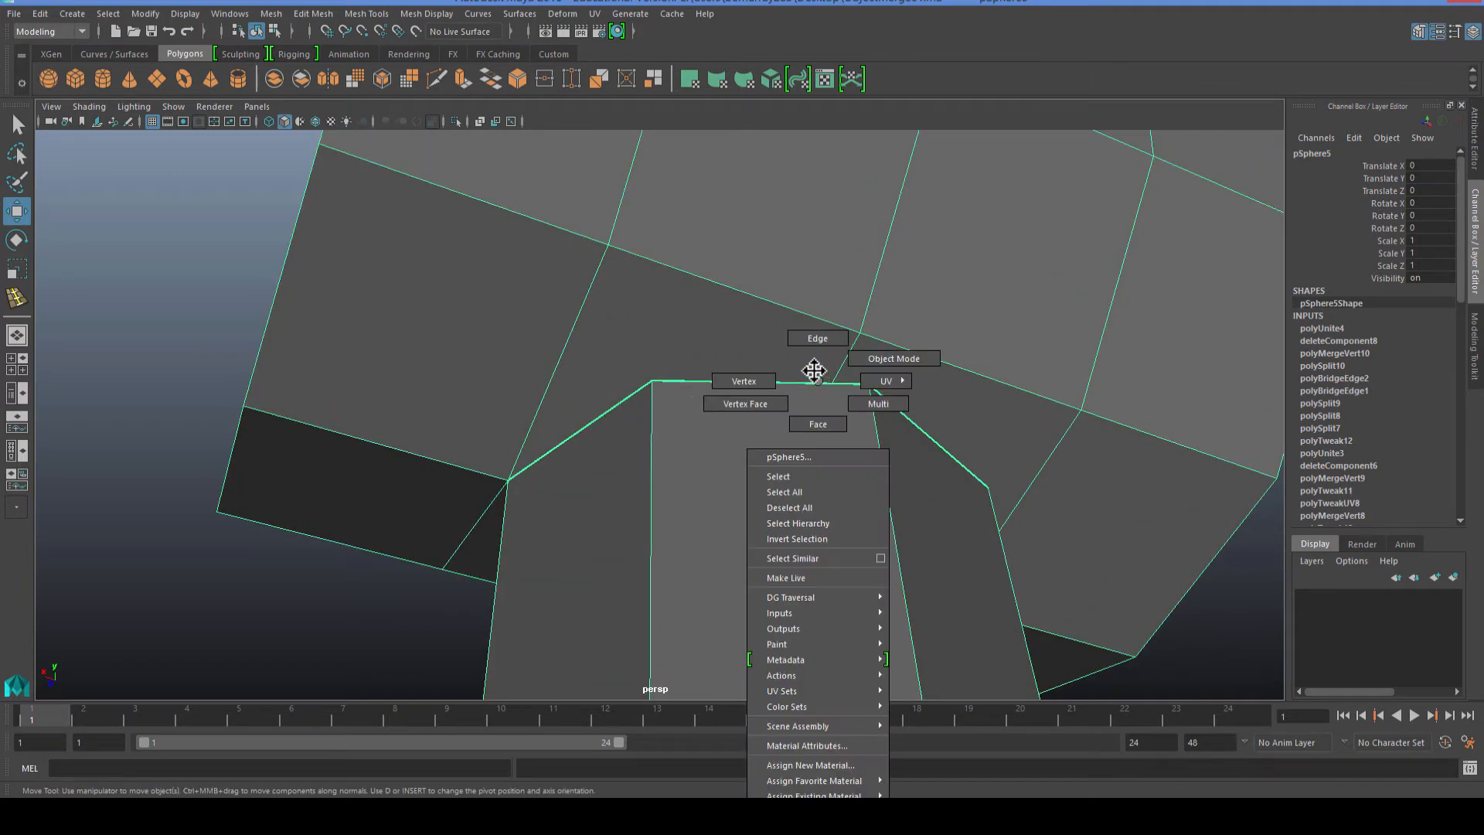
click(755, 378)
Try to raise several of the cylinder's rim vertices together toward the pipe's underside, and undo the move.
click(861, 387)
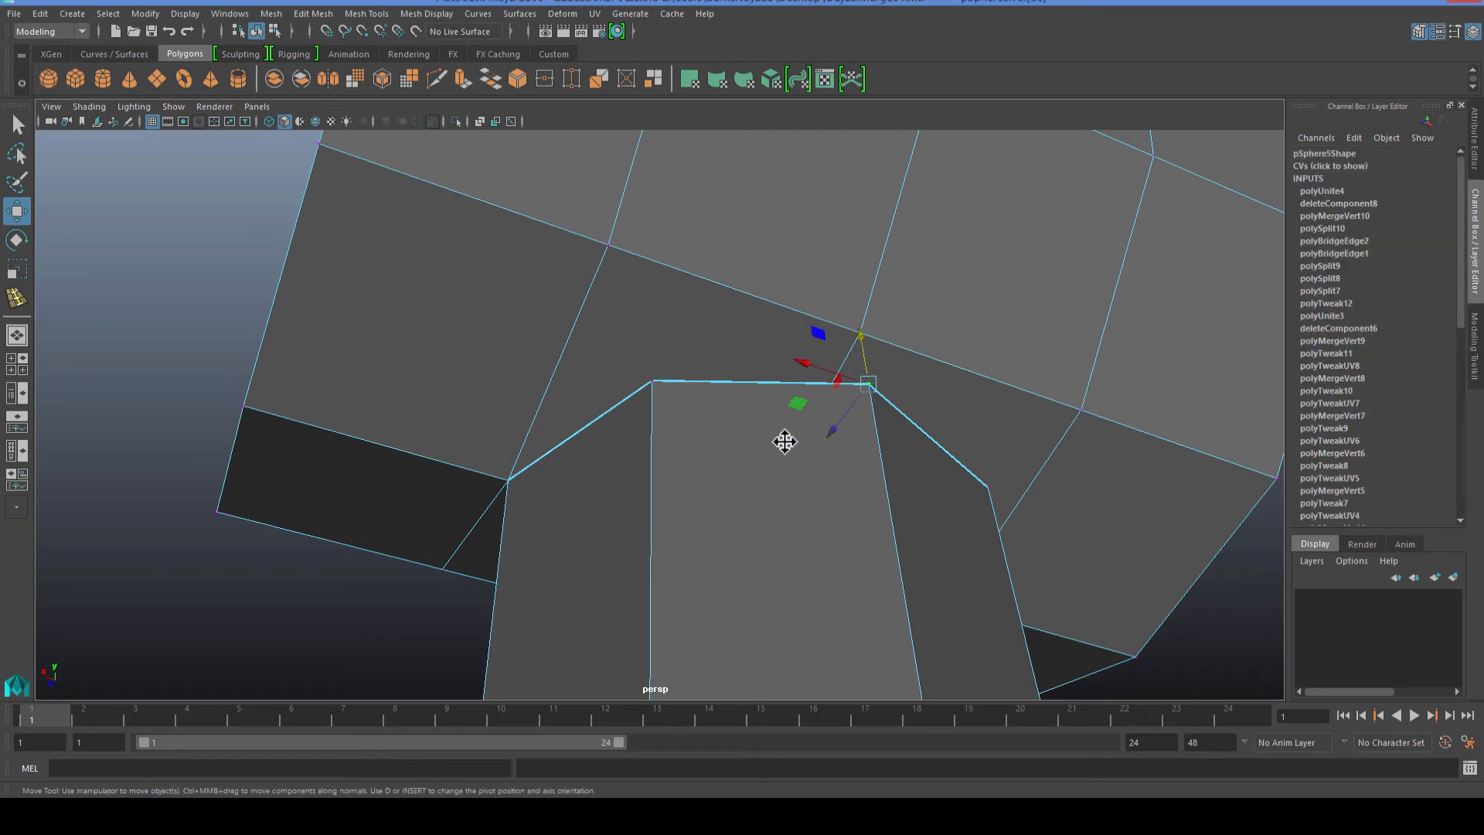
alt+drag(785, 440, 345, 553)
shift+click(404, 534)
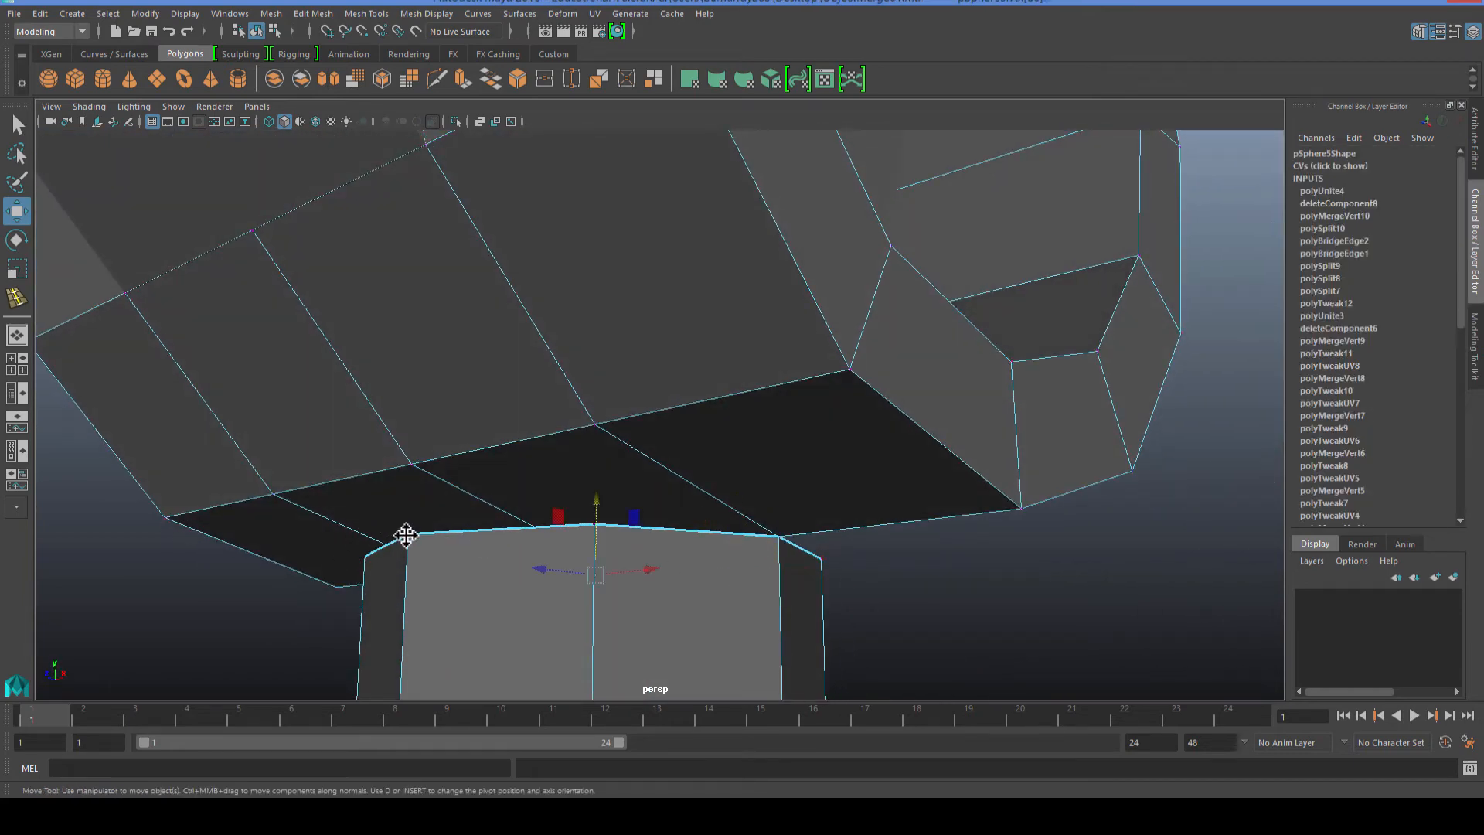
click(372, 535)
click(404, 533)
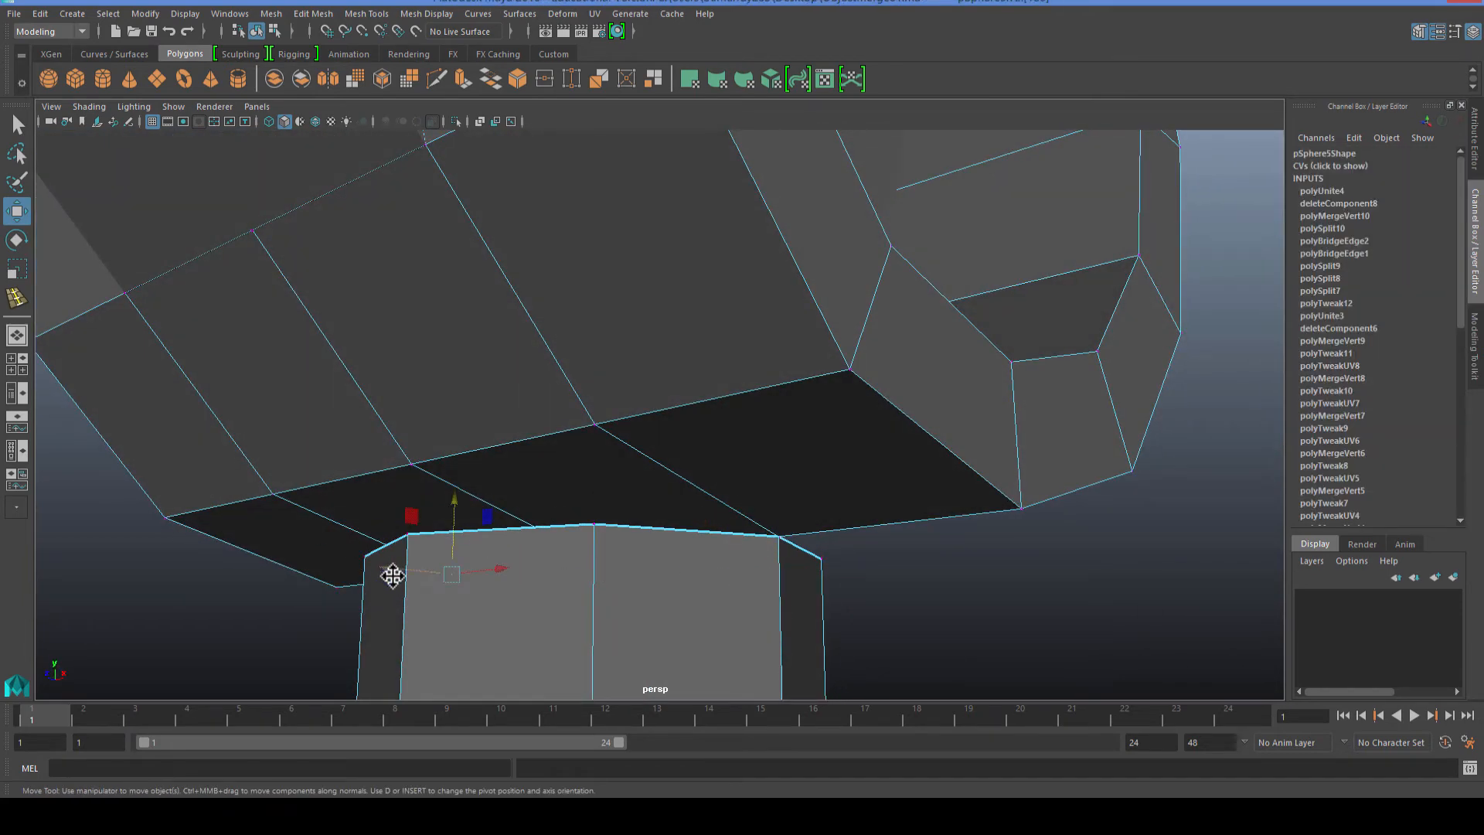
key(q)
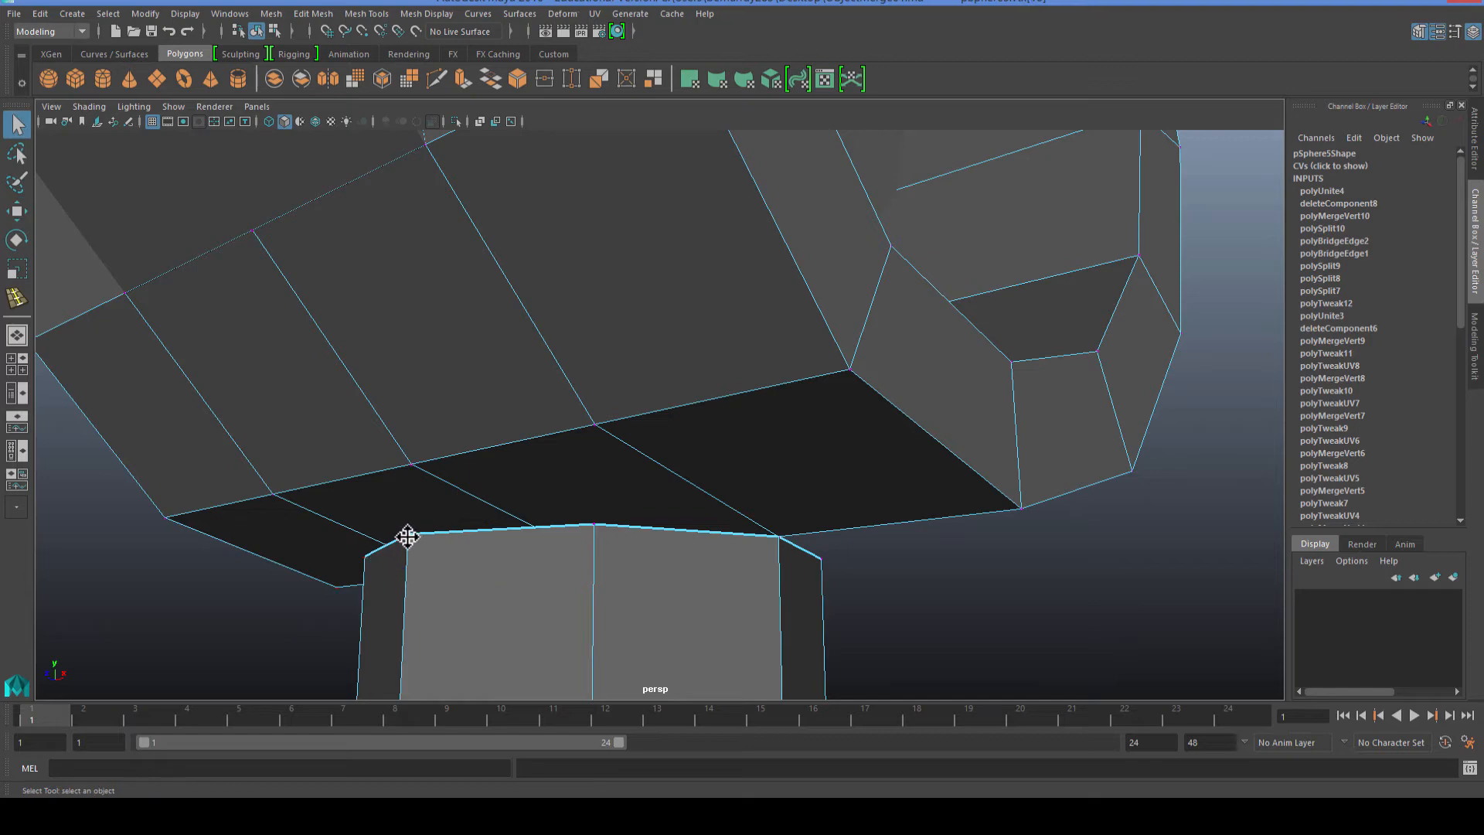
alt+drag(407, 535, 781, 493)
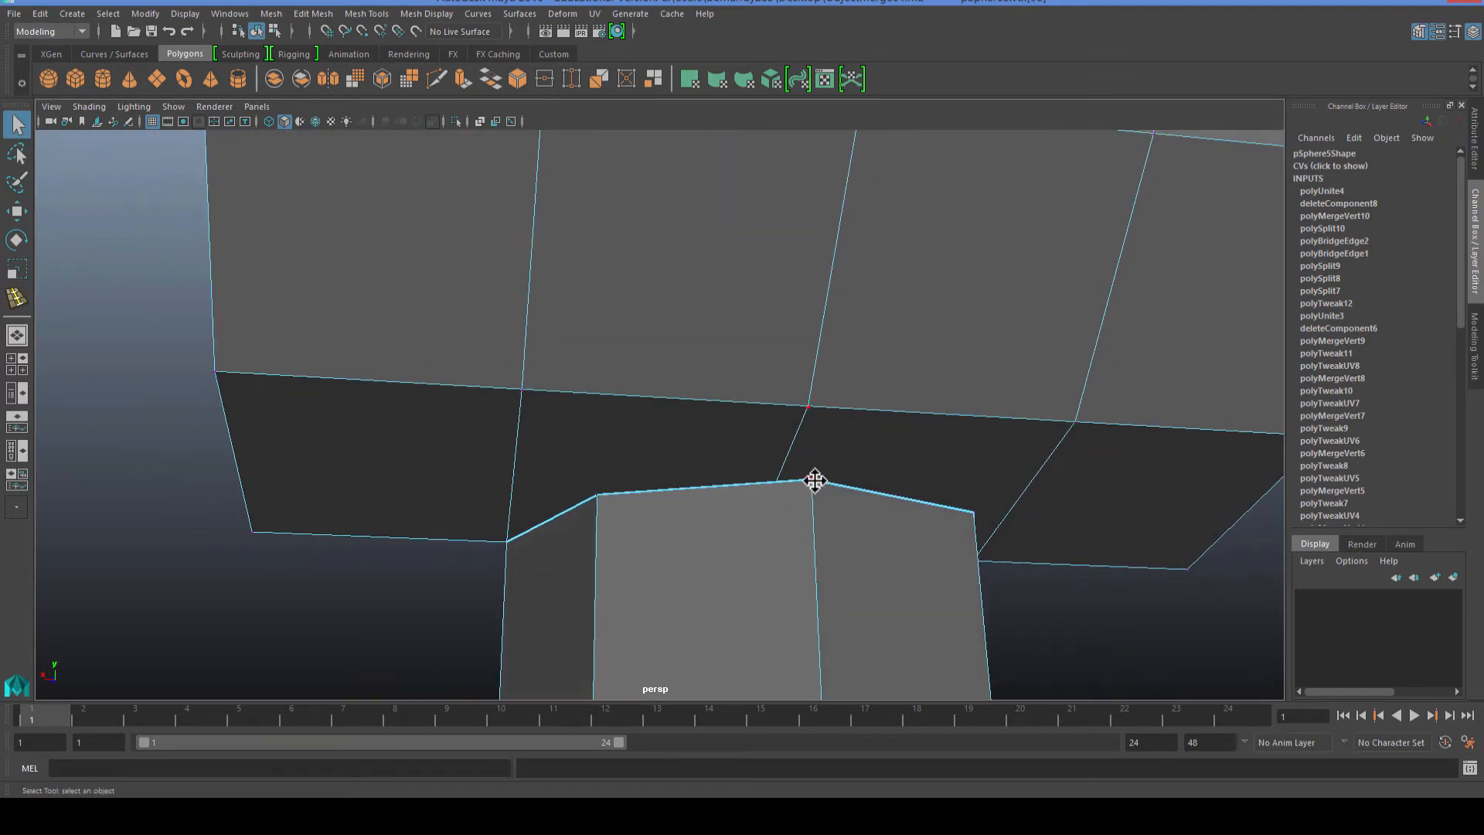
mouse_move(747, 596)
alt+mouse_down()
mouse_move(792, 592)
mouse_move(749, 567)
alt+mouse_up()
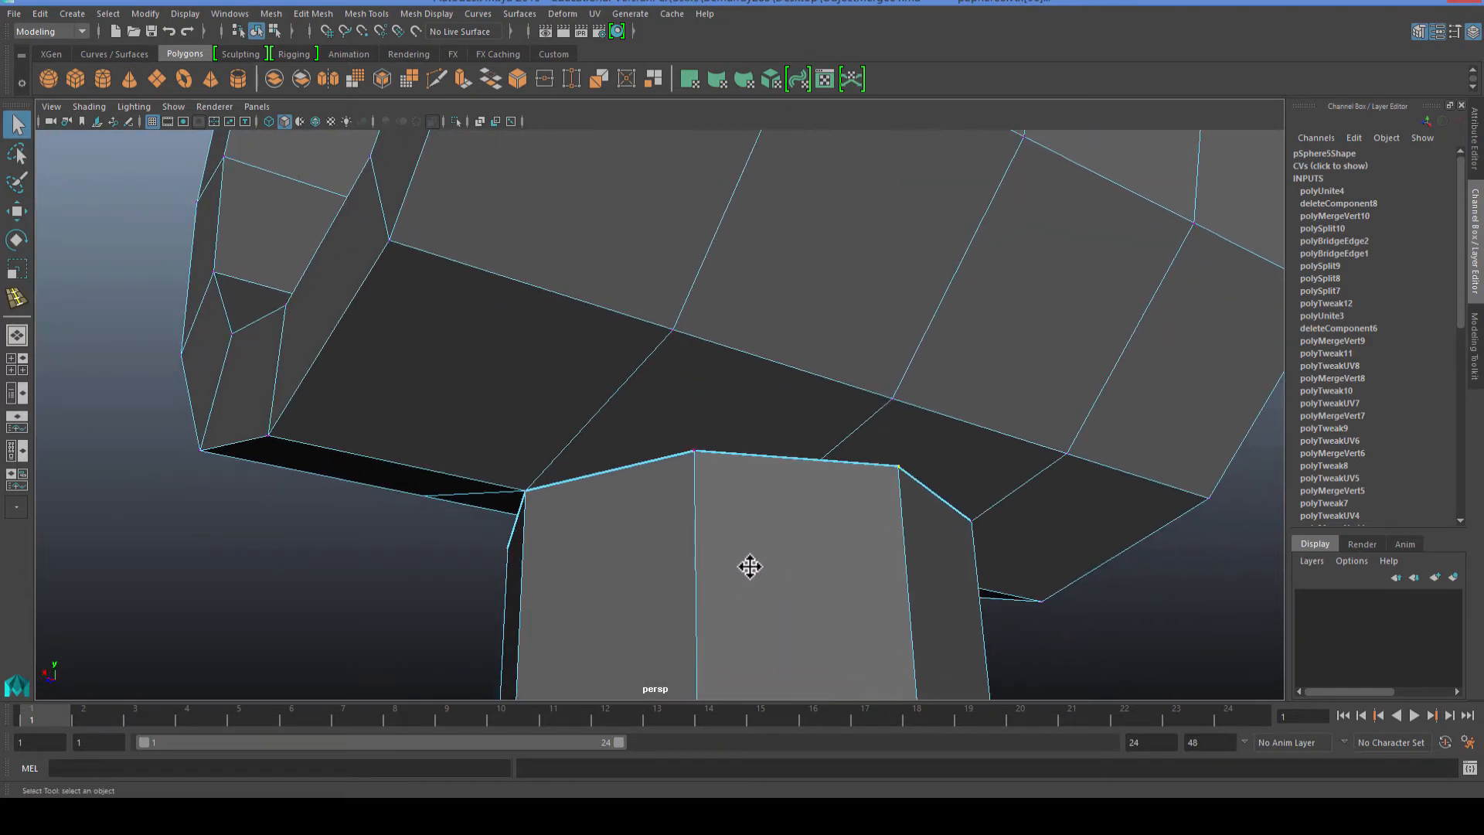
key(w)
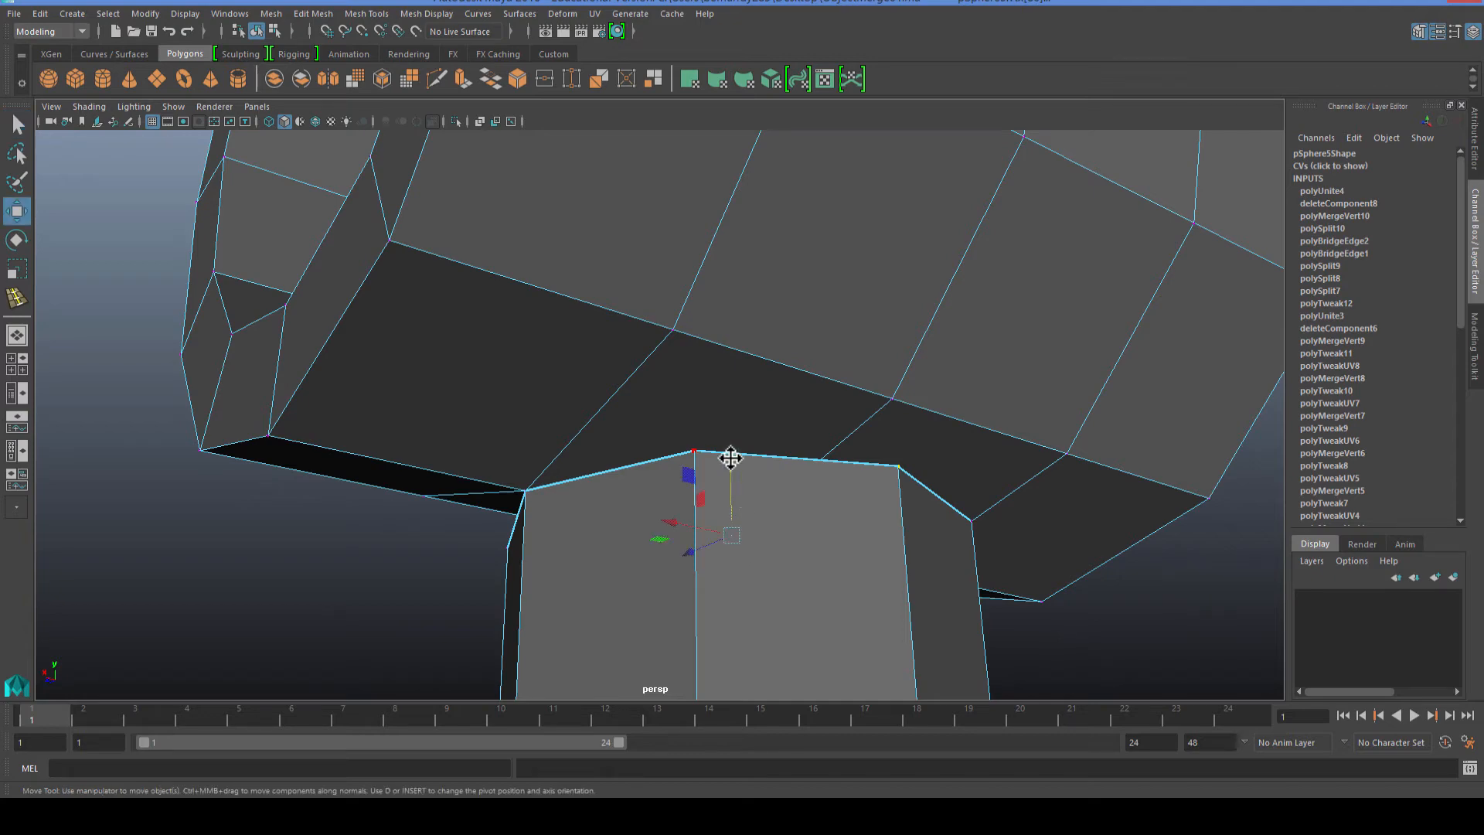
drag(731, 457, 727, 461)
drag(721, 388, 704, 399)
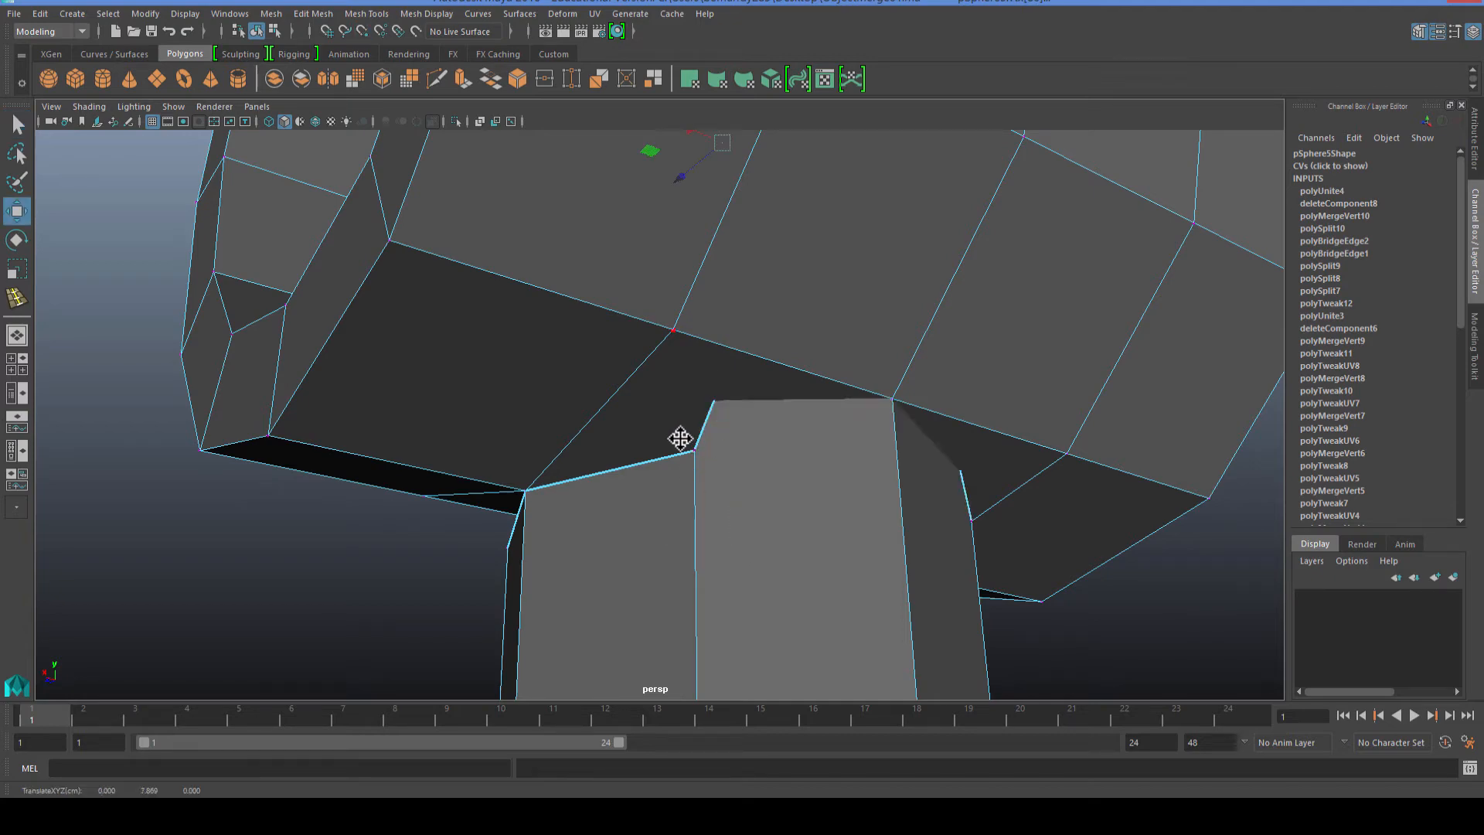
alt+drag(808, 489, 503, 537)
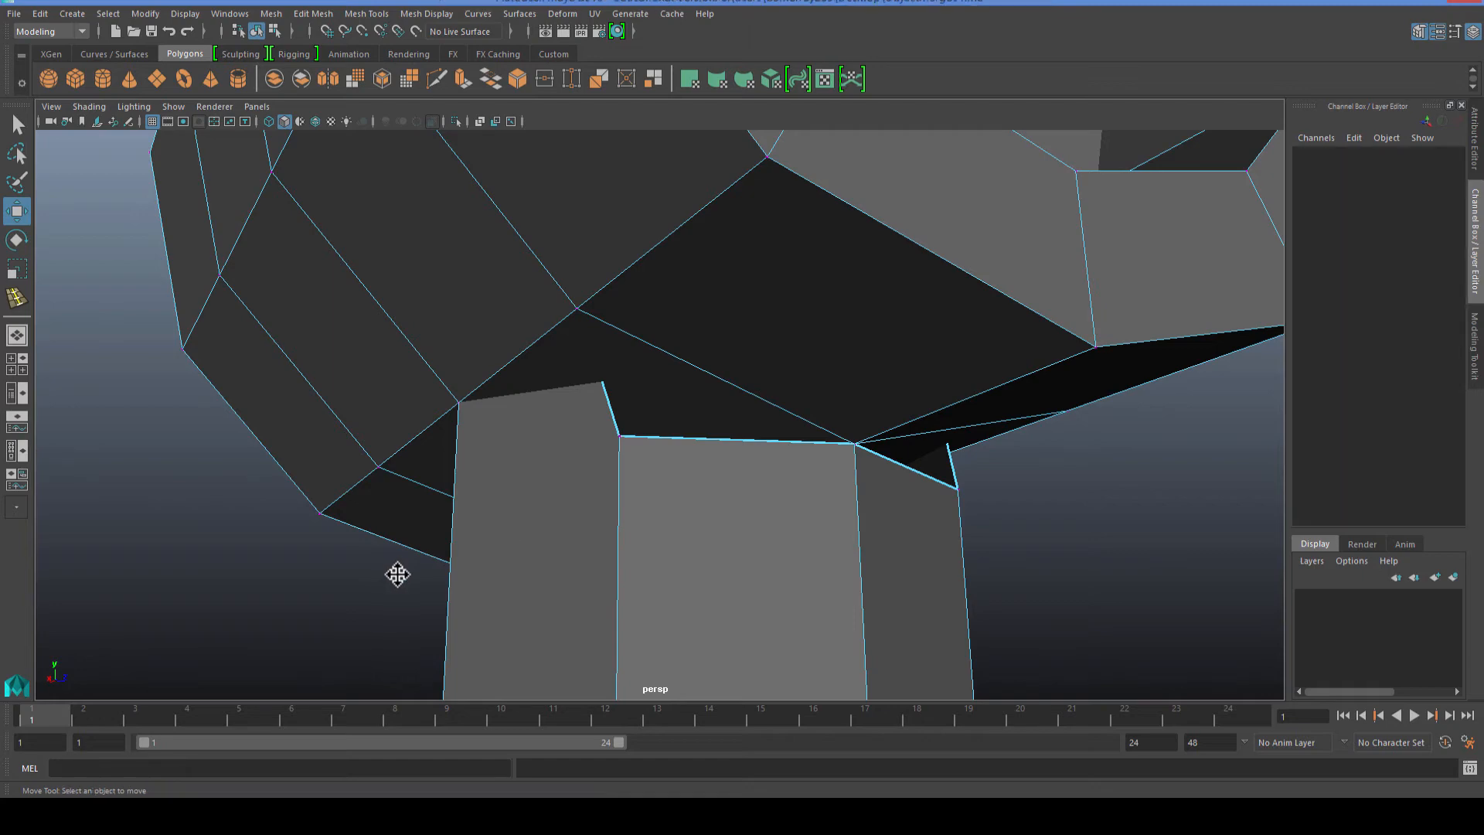
alt+drag(397, 573, 805, 495)
key(ctrl+z)
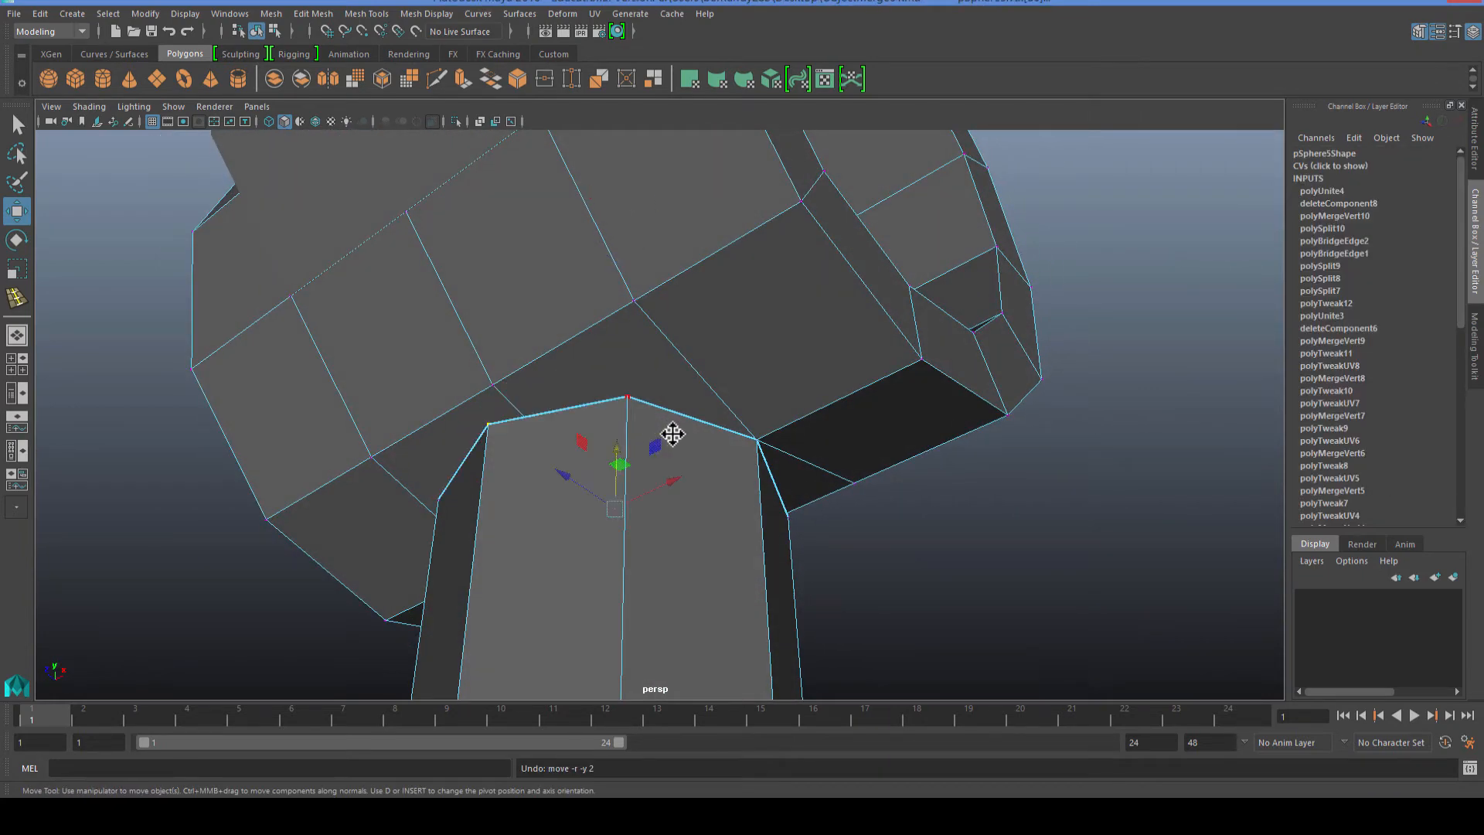
Snap the two opposite middle vertices of the cylinder's rim up to the matching vertices on the pipe's underside.
click(1008, 578)
alt+drag(1008, 578, 869, 585)
scroll(596, 563, up, 3)
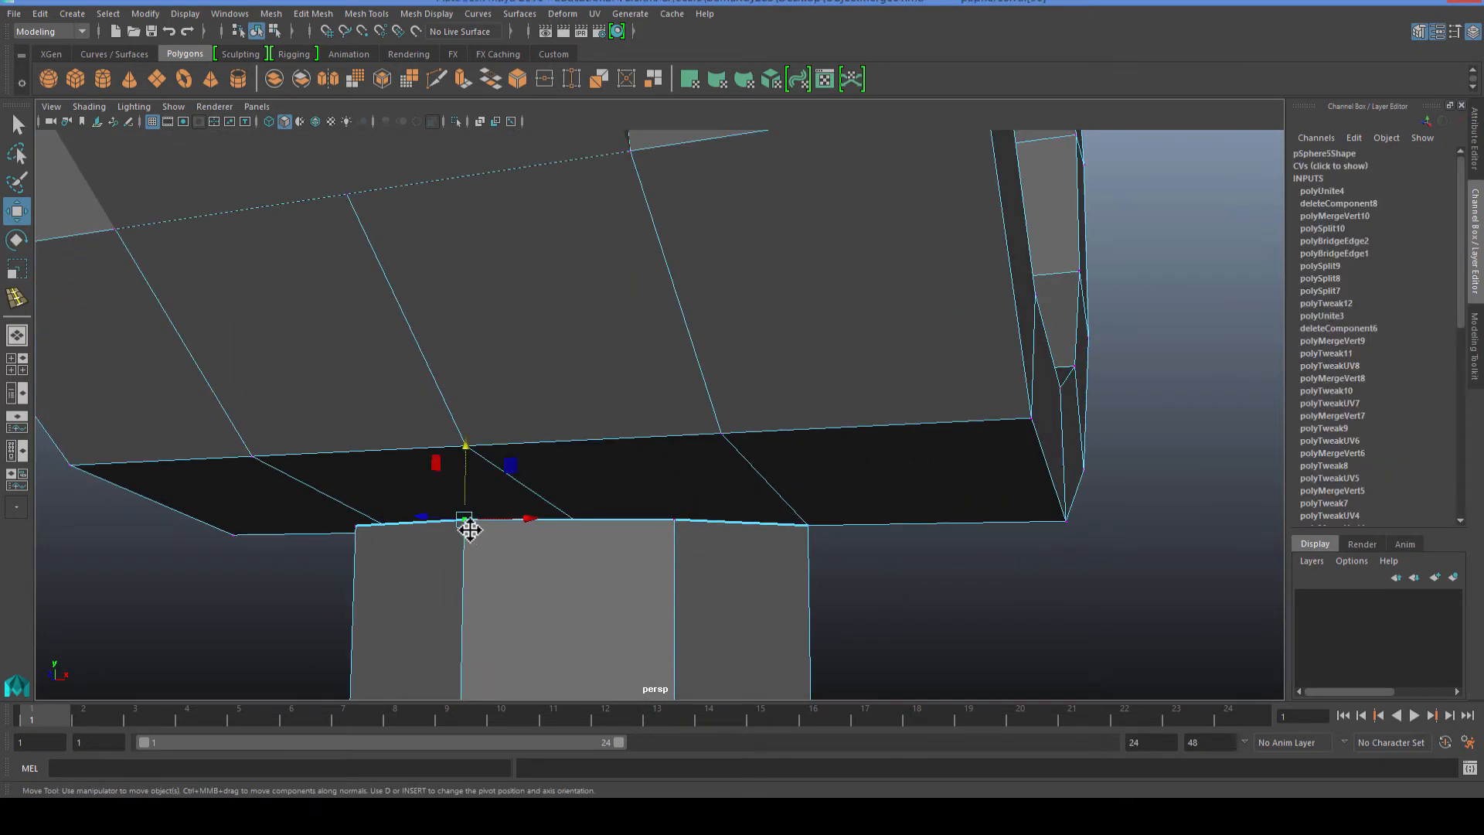
drag(465, 444, 466, 446)
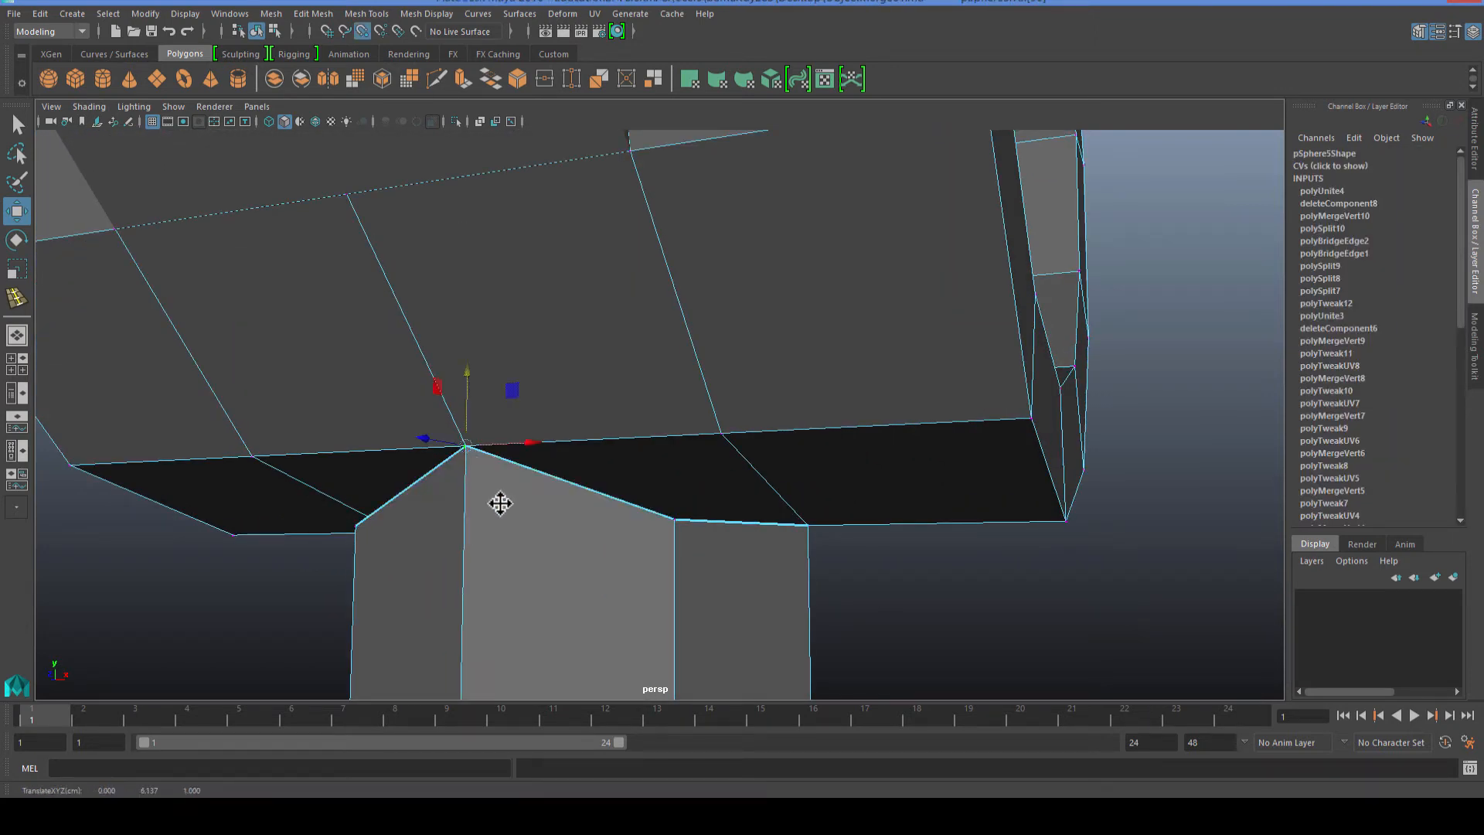
alt+drag(632, 548, 726, 523)
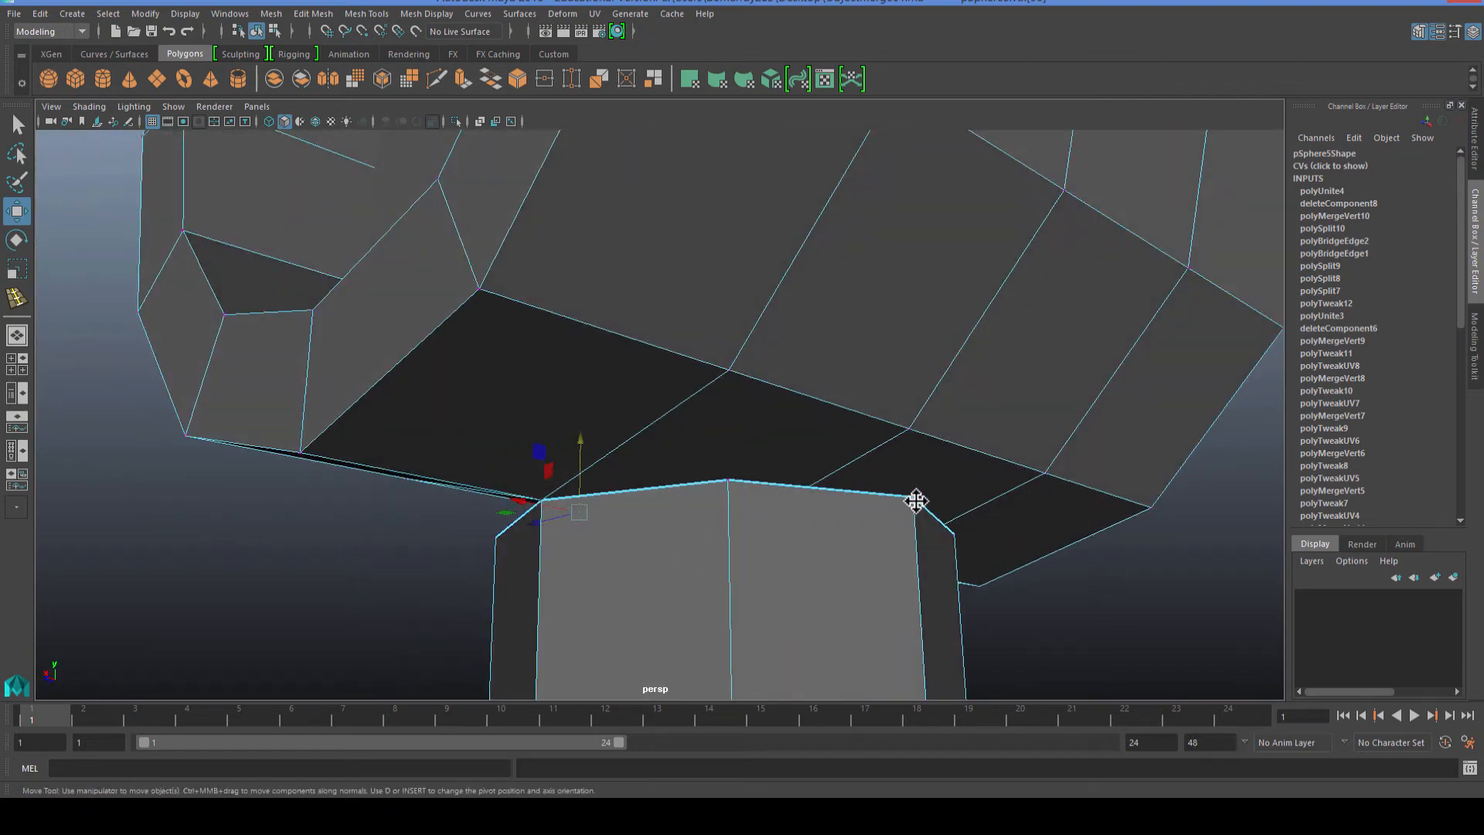
alt+drag(892, 526, 895, 422)
alt+drag(1001, 529, 786, 535)
click(312, 568)
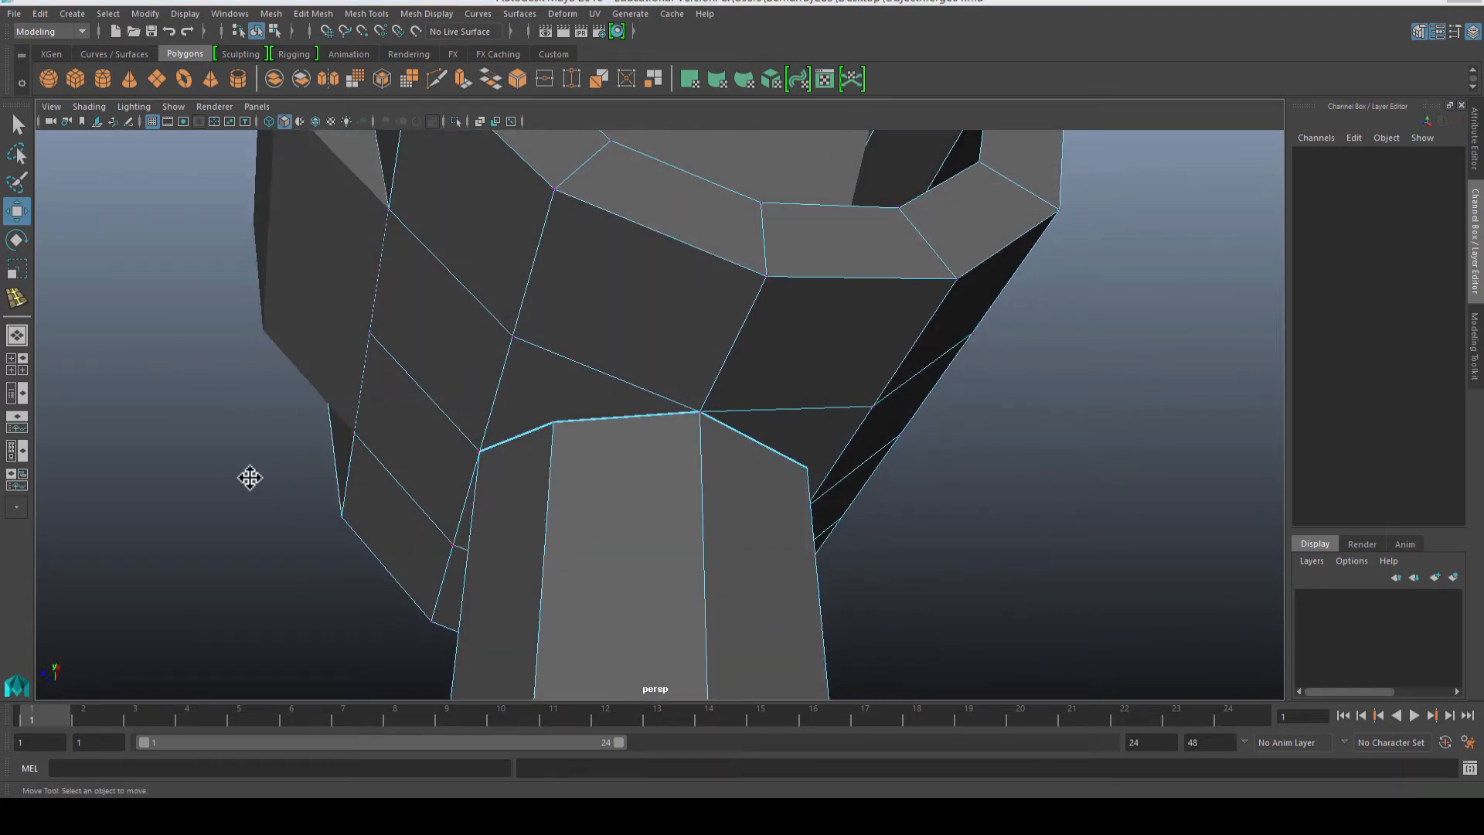
Delete the pipe's underside faces that cover the cylinder's open end.
alt+drag(250, 477, 536, 431)
right_drag(536, 431, 551, 433)
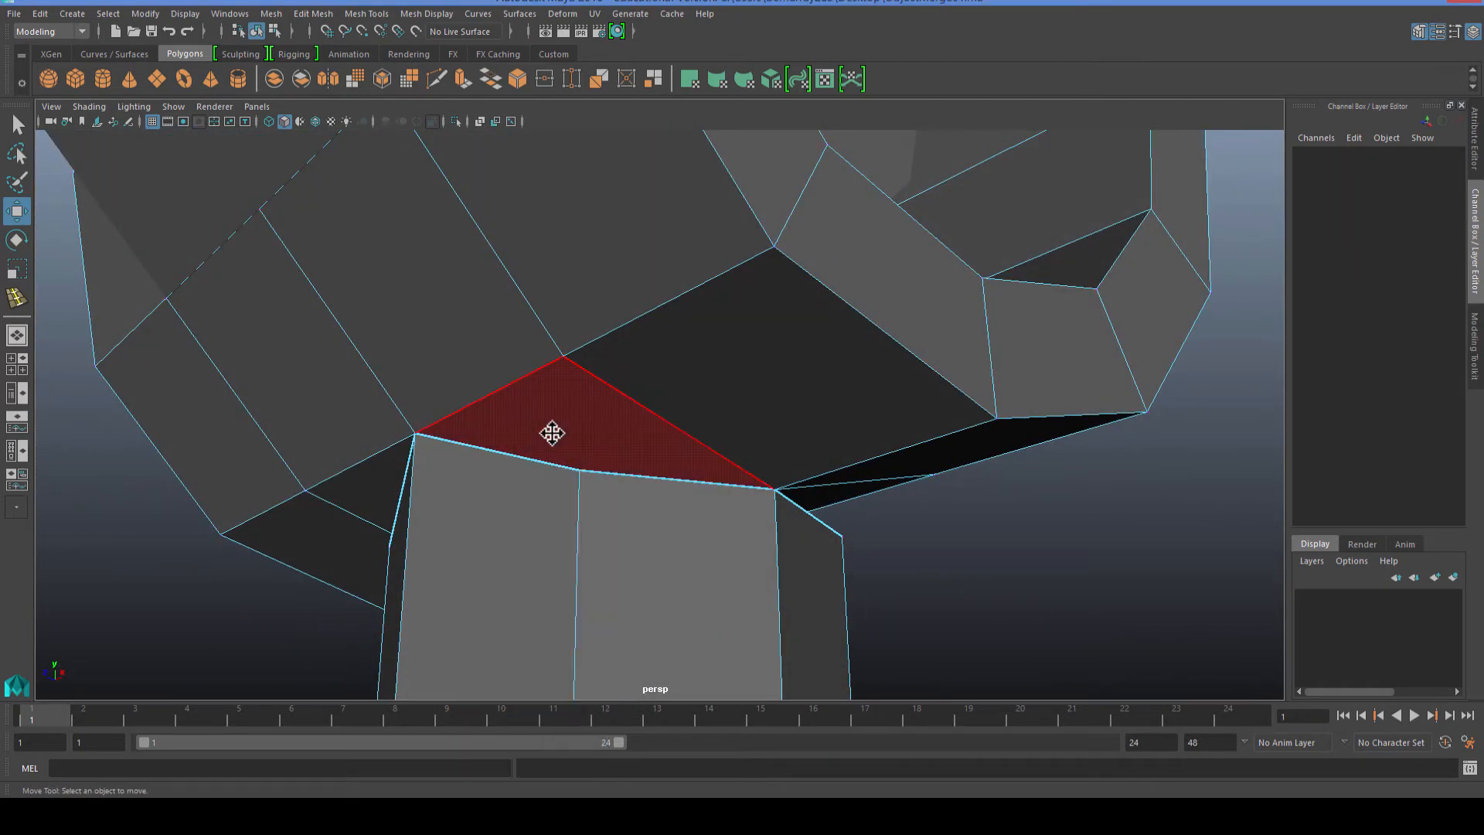
click(551, 432)
alt+drag(490, 513, 563, 338)
alt+drag(513, 414, 552, 380)
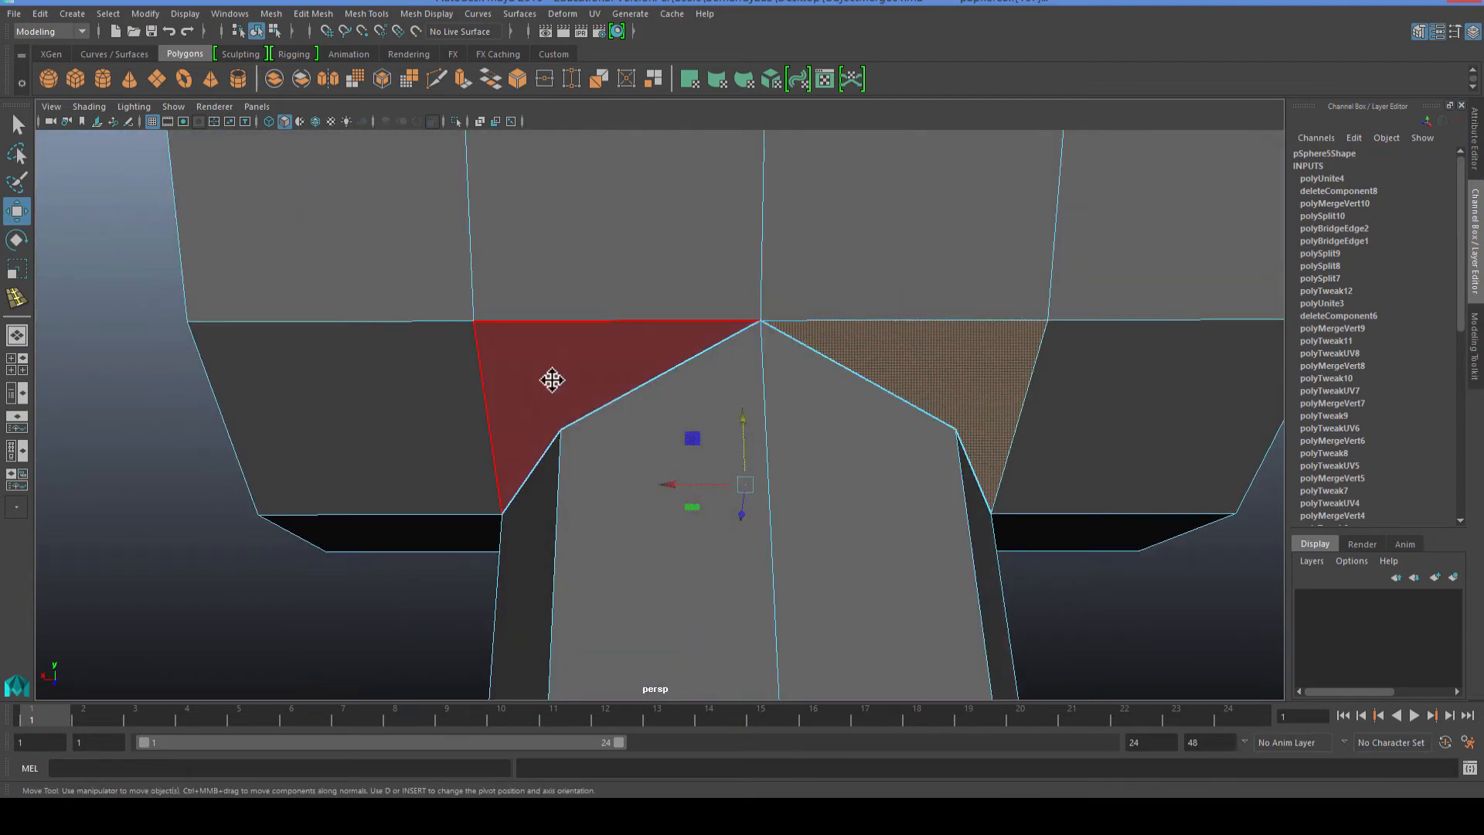
shift+click(552, 379)
key(Delete)
Switch to the four-view layout and frame the pipe-to-cylinder joint closely in the side view.
alt+drag(467, 538, 457, 569)
key(space)
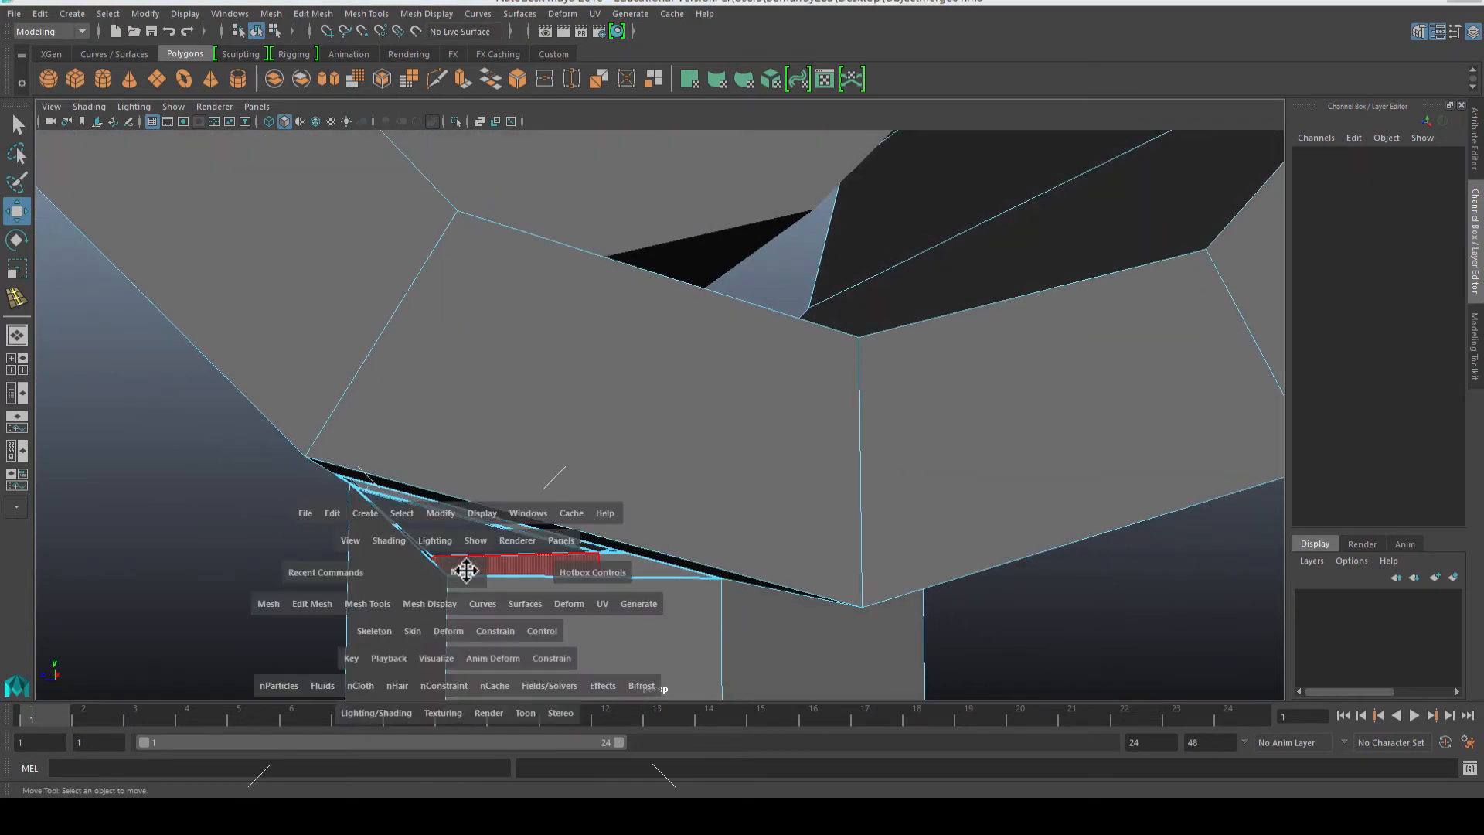
key(a)
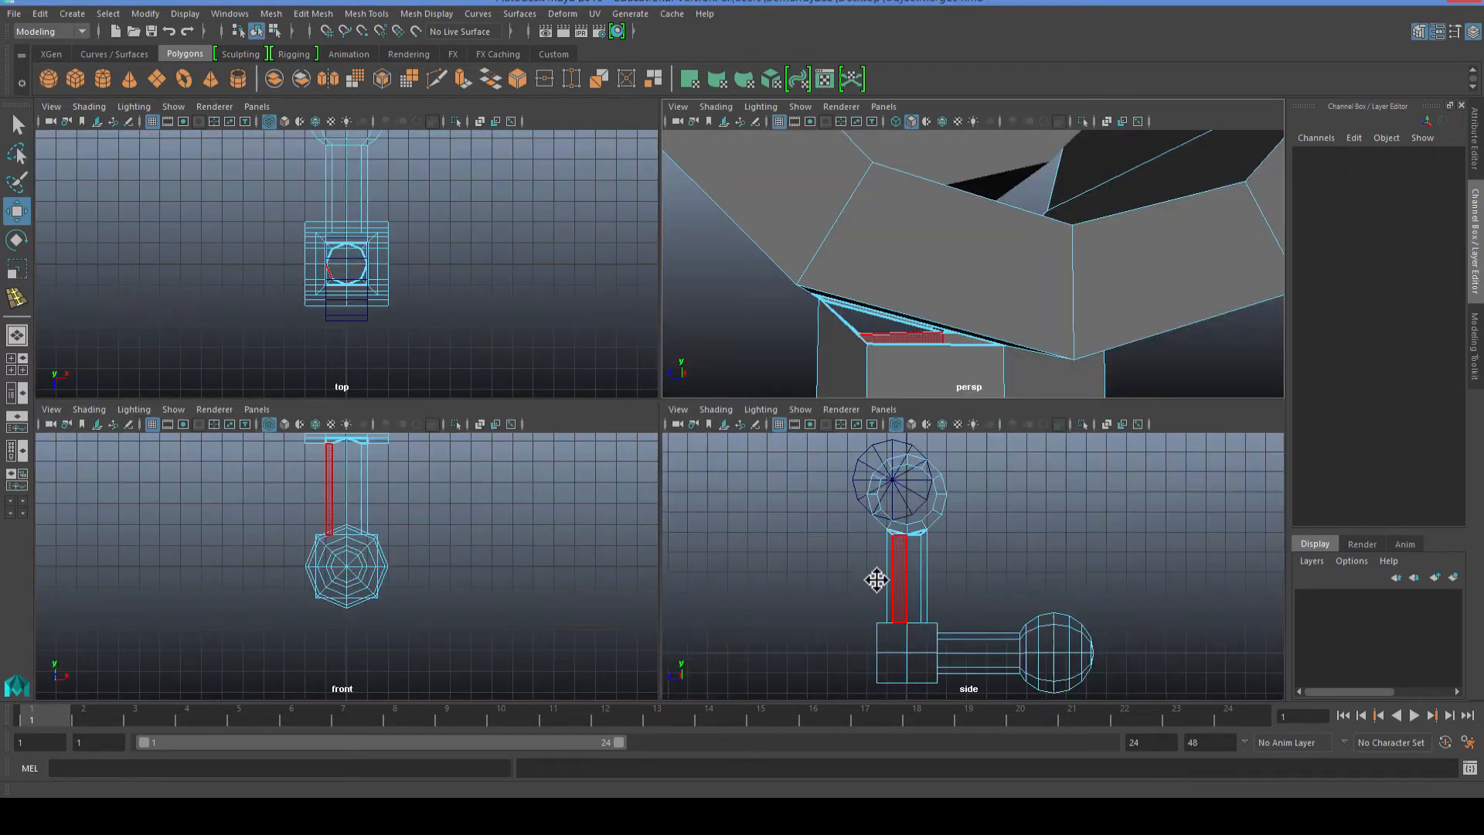
scroll(898, 553, up, 5)
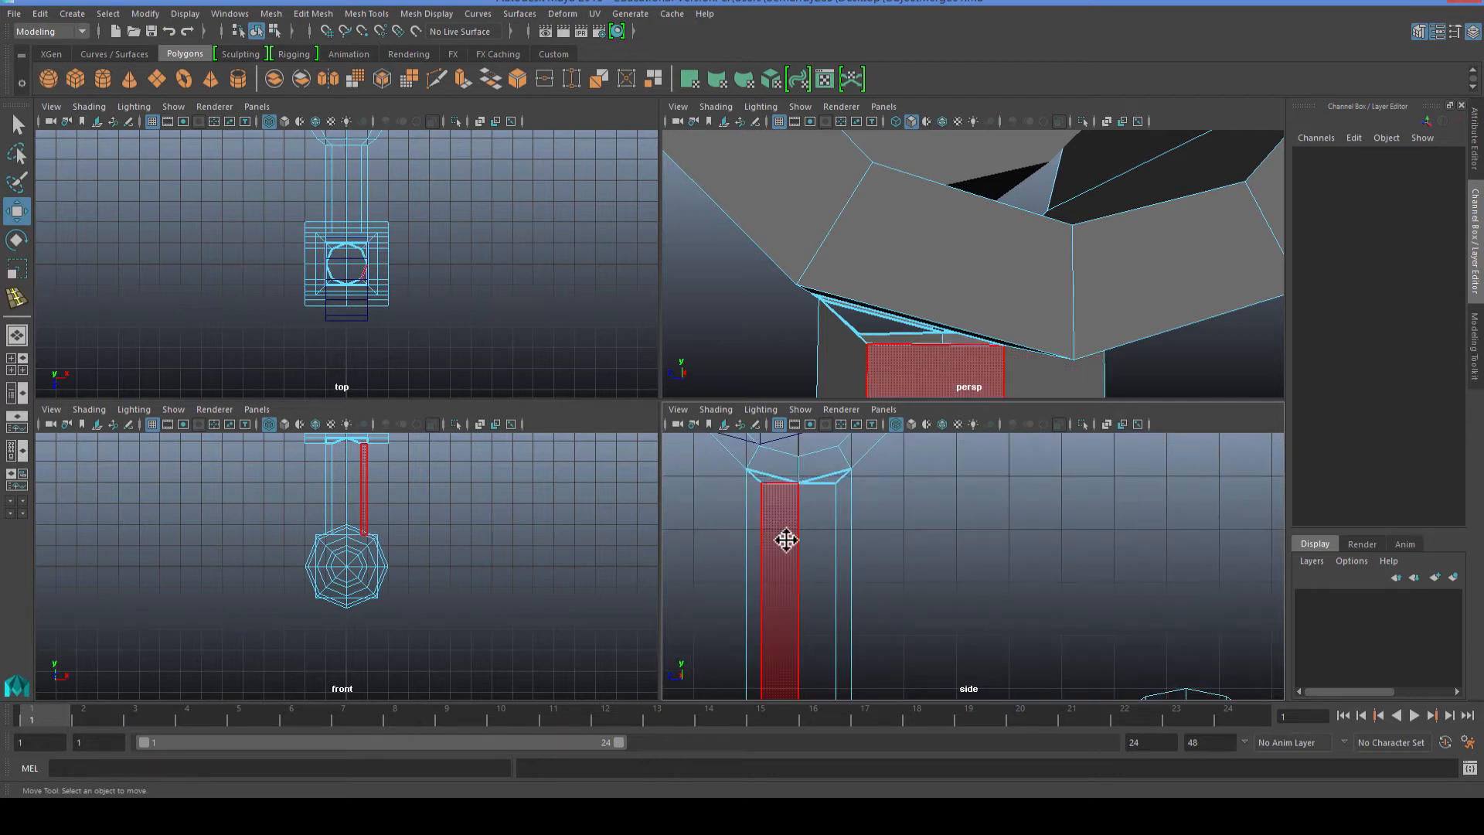
scroll(784, 538, up, 2)
alt+middle_drag(762, 524, 845, 593)
scroll(746, 528, up, 3)
alt+middle_drag(743, 527, 939, 633)
scroll(874, 589, up, 3)
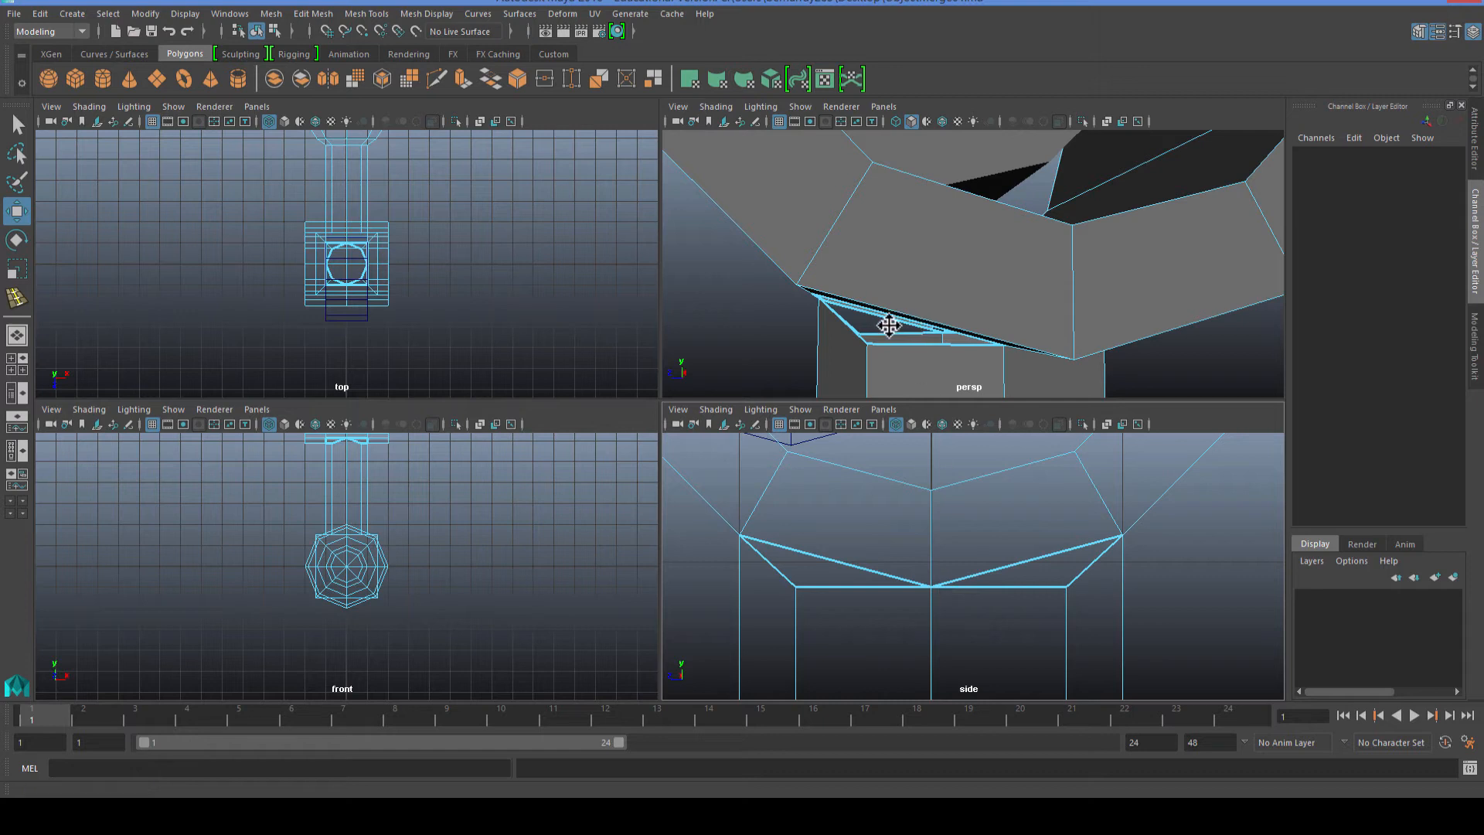
alt+drag(889, 325, 889, 299)
Raise the cylinder rim's corner vertices vertically until they line up with the sloping edges of the pipe's opening.
right_click(801, 583)
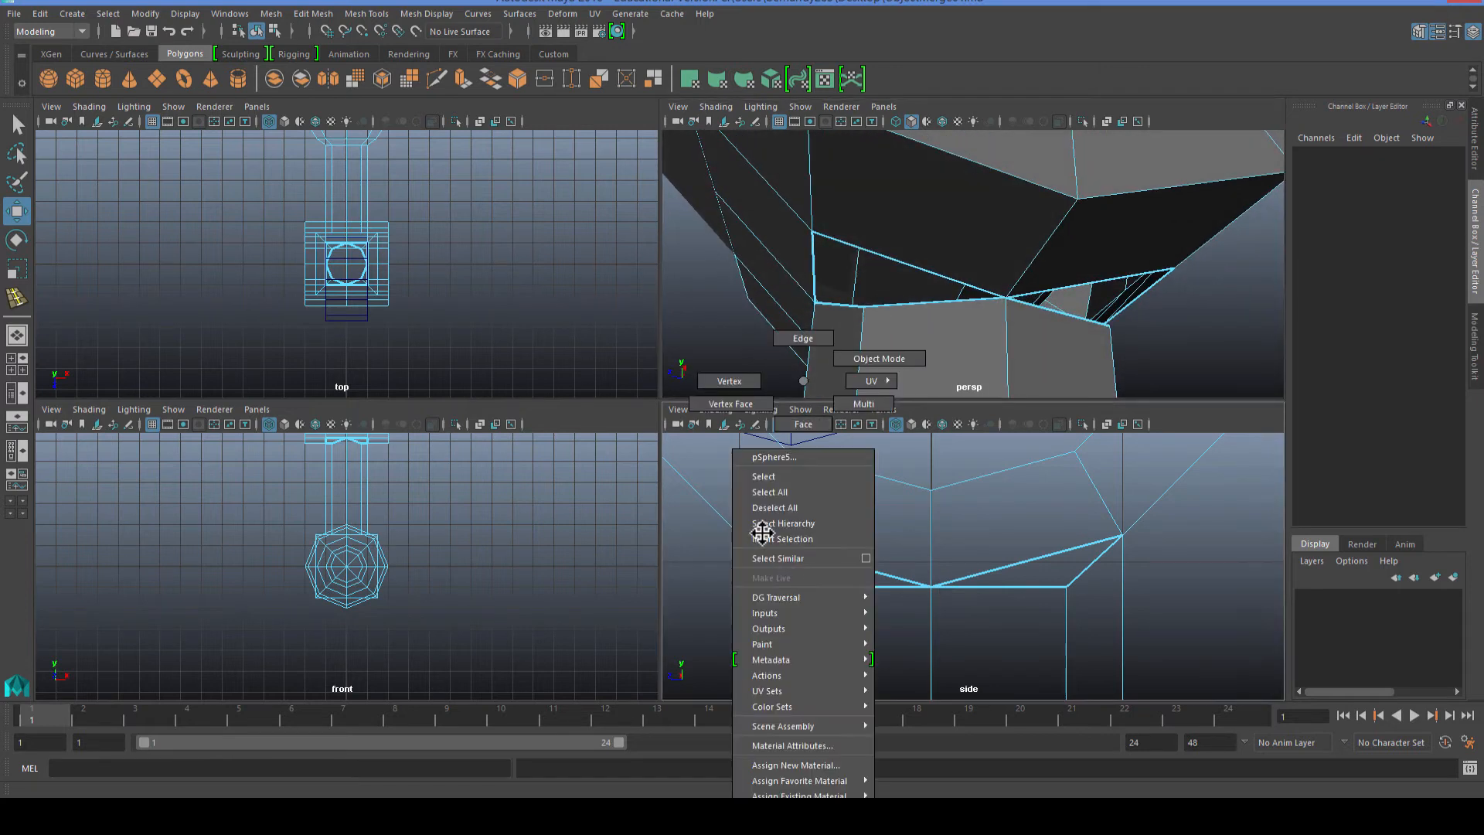
click(731, 379)
click(787, 577)
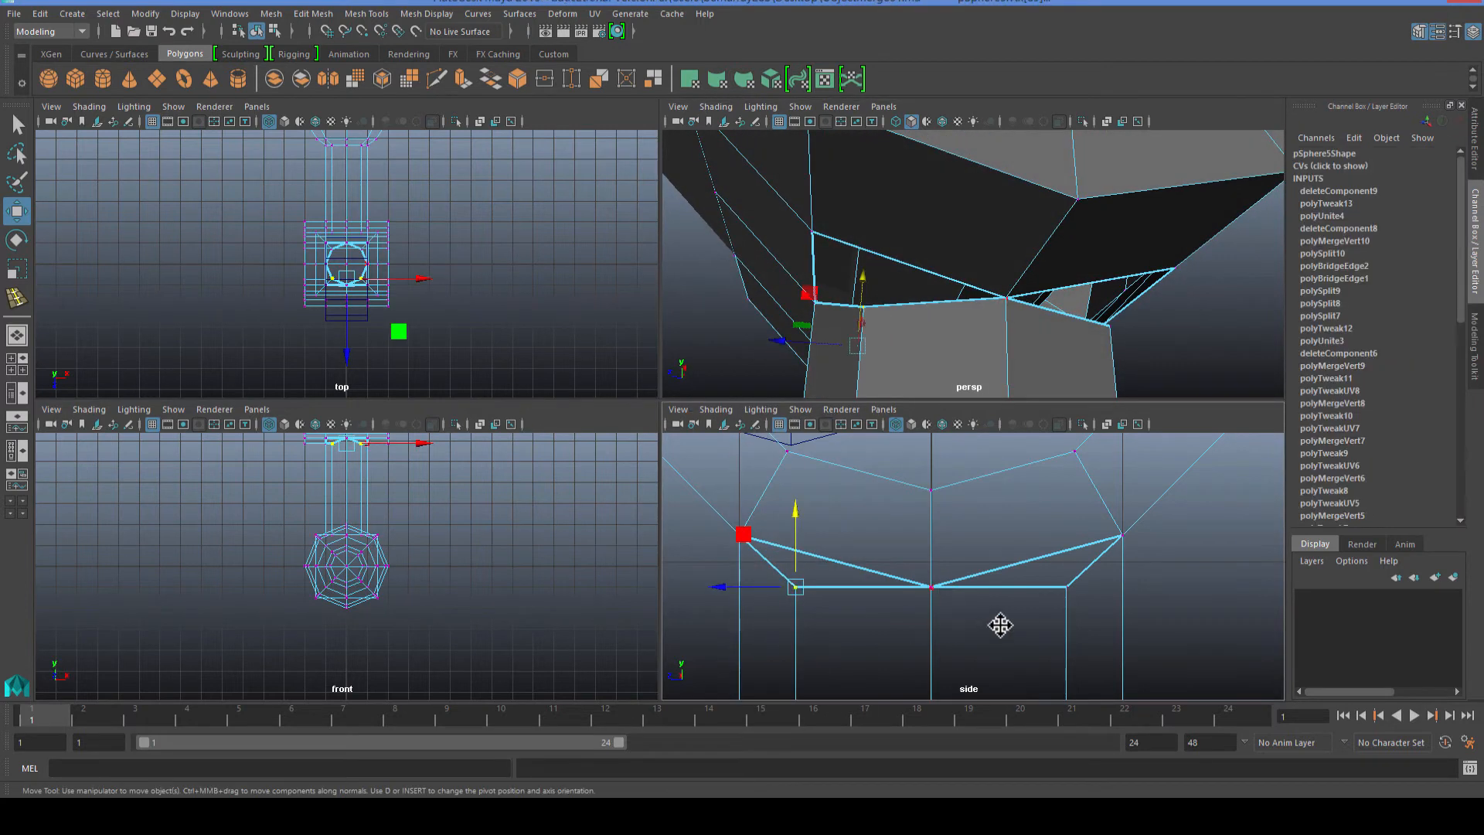
shift+click(1054, 578)
drag(938, 513, 925, 475)
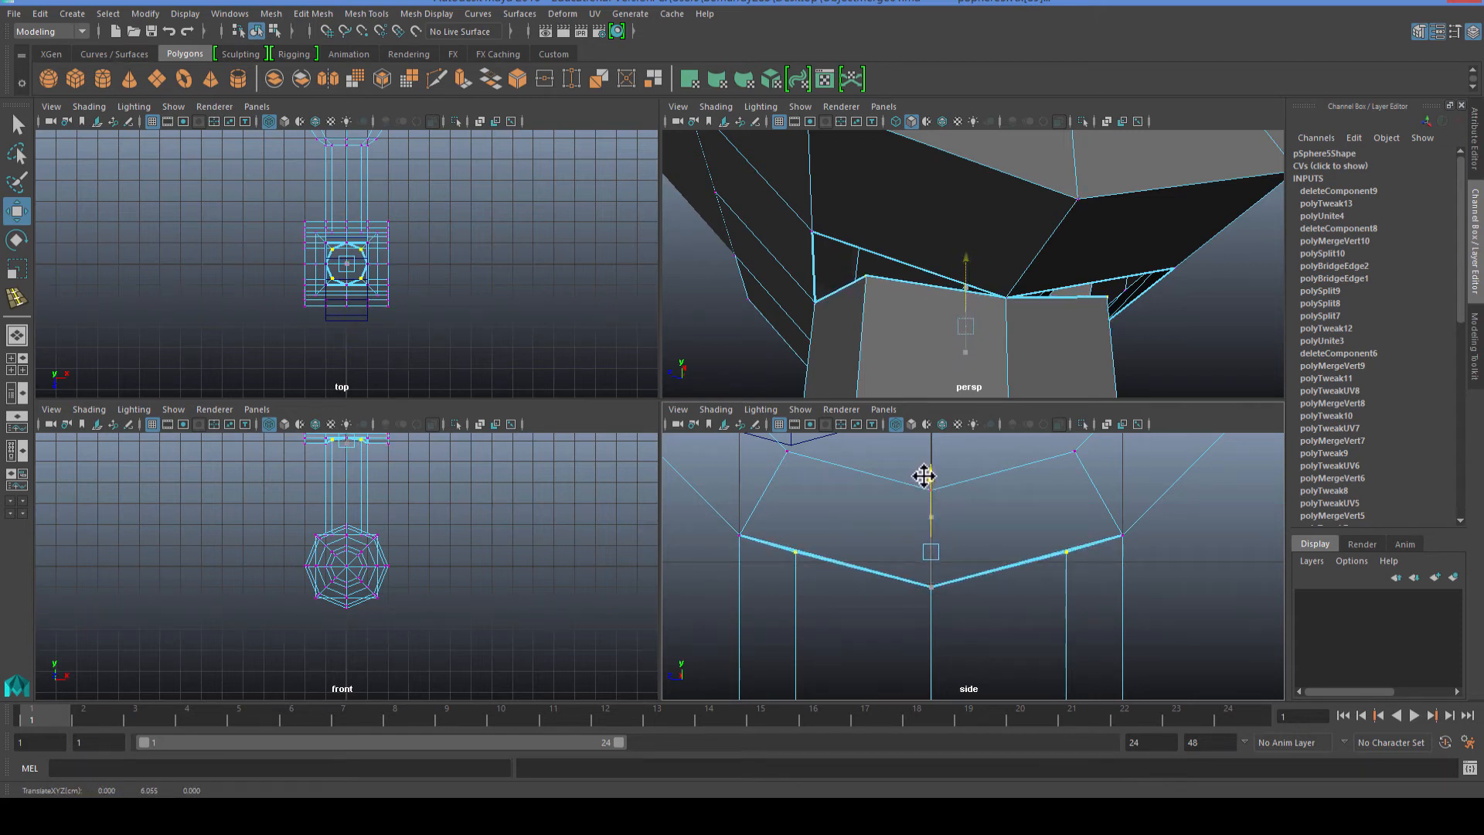
click(808, 530)
Fill one triangular gap between a cylinder rim edge and the pipe's opening with the Append to Polygon tool.
alt+drag(839, 310, 912, 295)
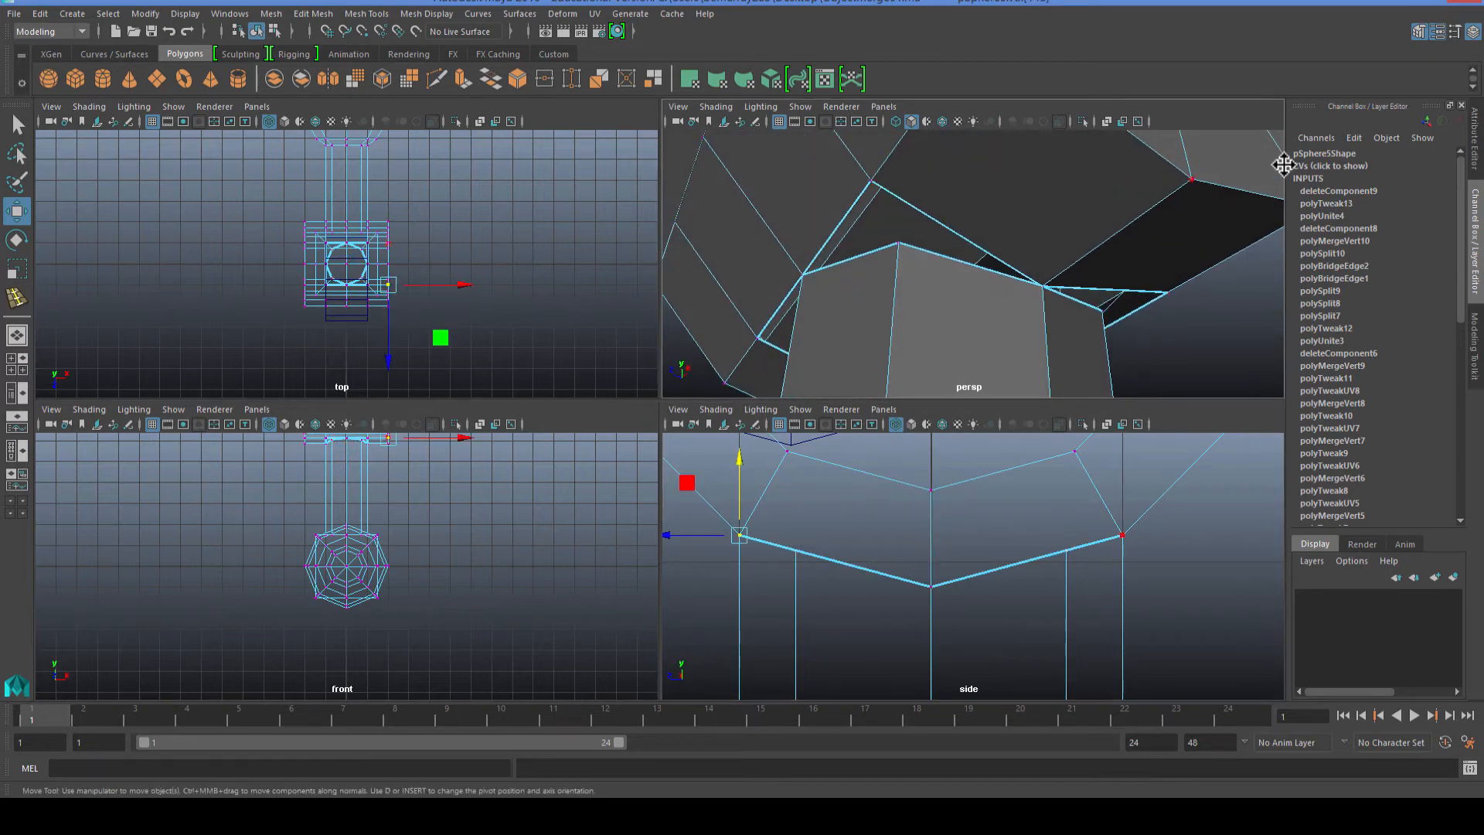
click(352, 13)
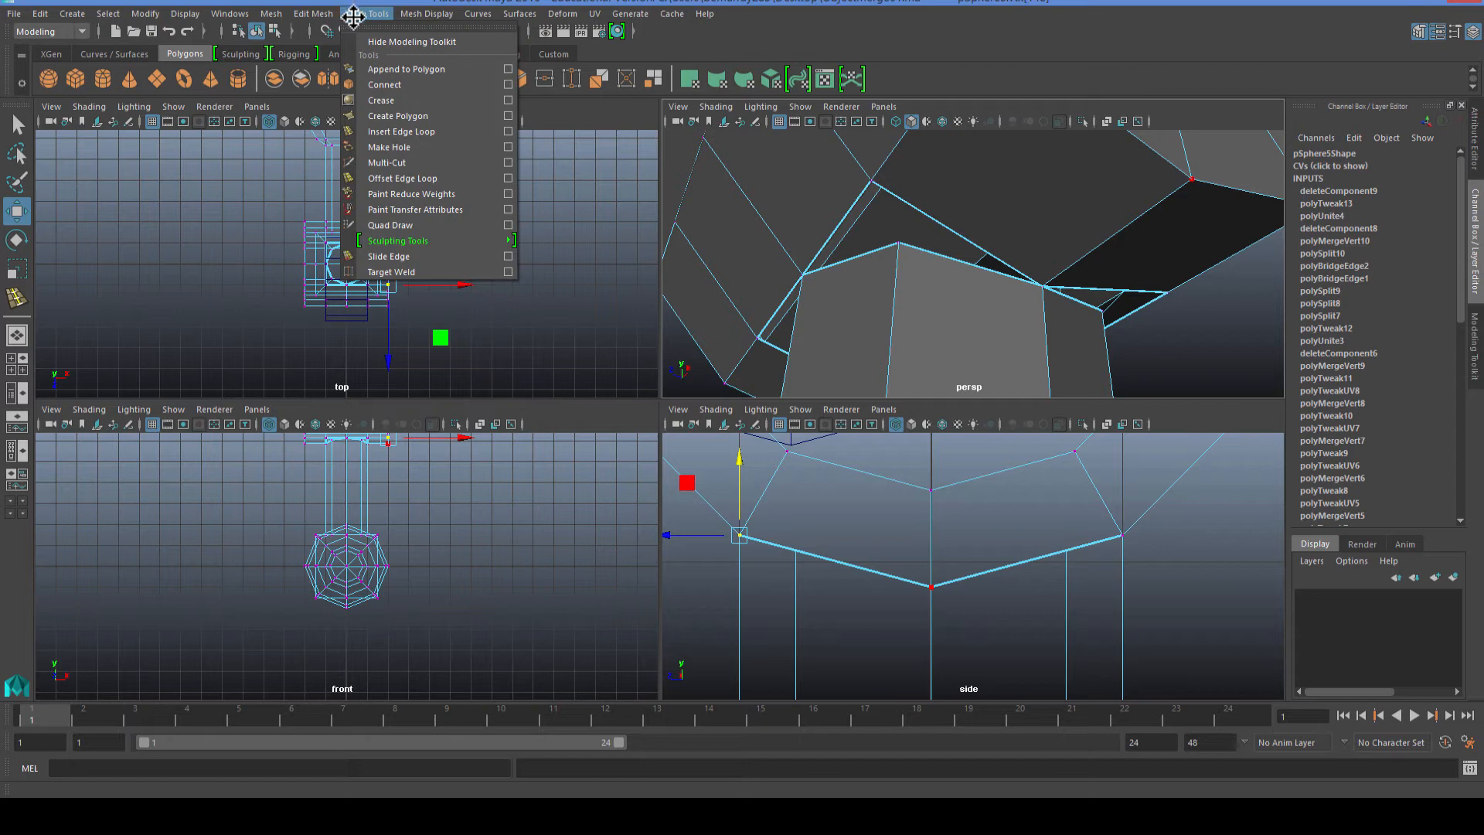
click(401, 69)
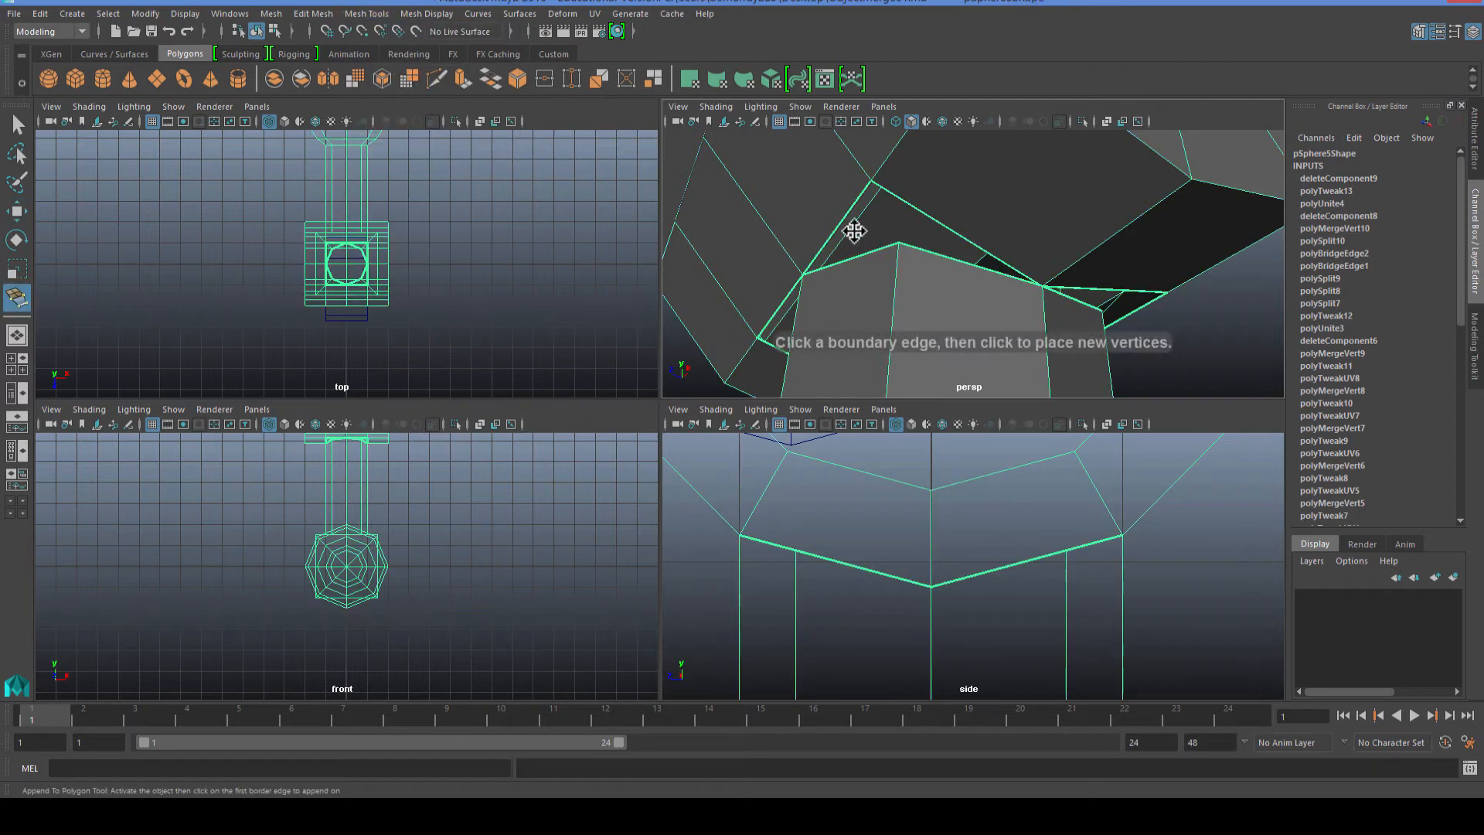
click(884, 247)
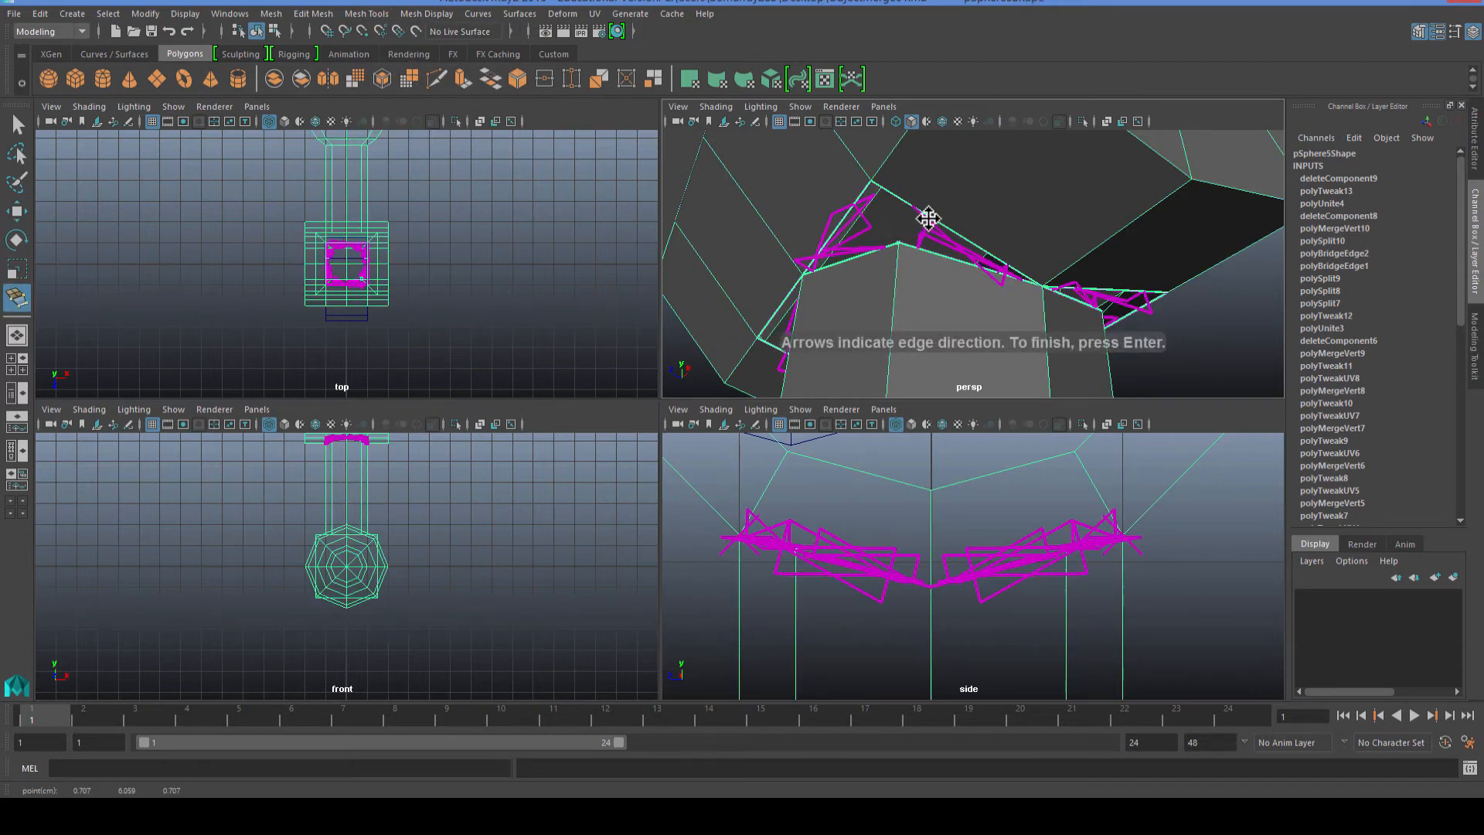
click(849, 208)
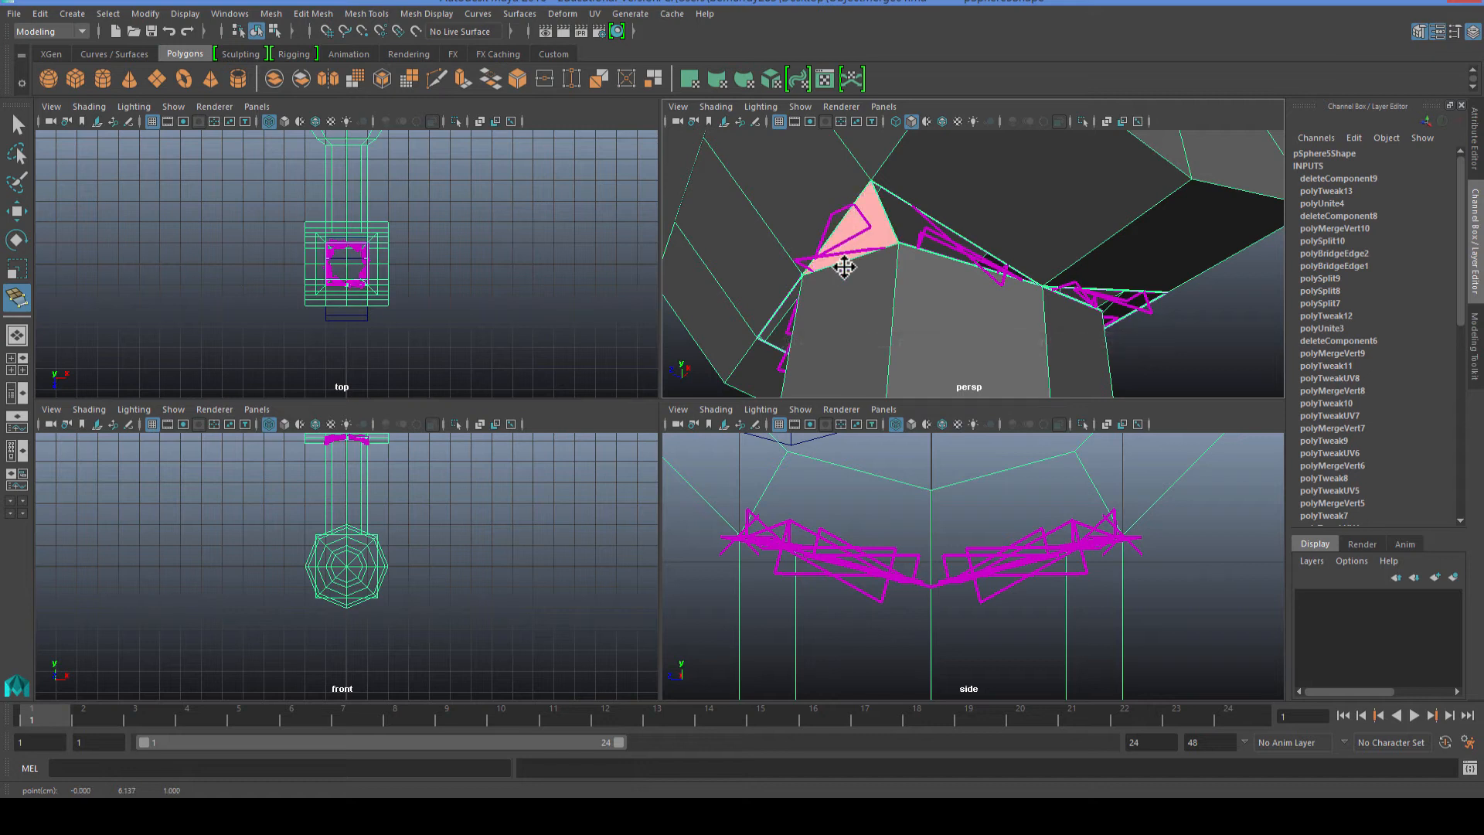
alt+drag(844, 267, 888, 249)
key(Return)
key(w)
Append a polygon across the adjacent long triangular gap between the cylinder's rim and the pipe's opening.
key(y)
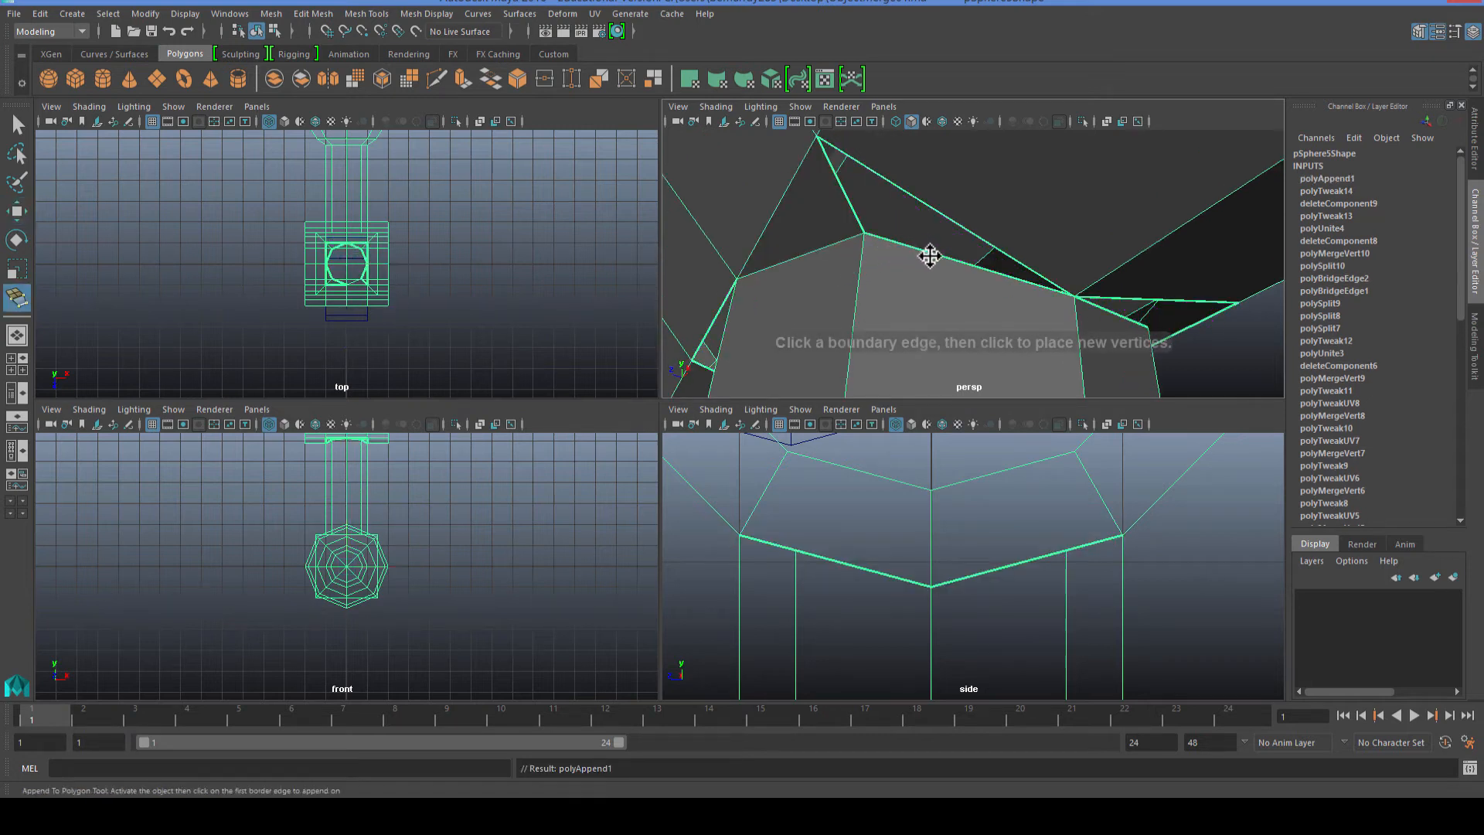
click(933, 252)
click(947, 217)
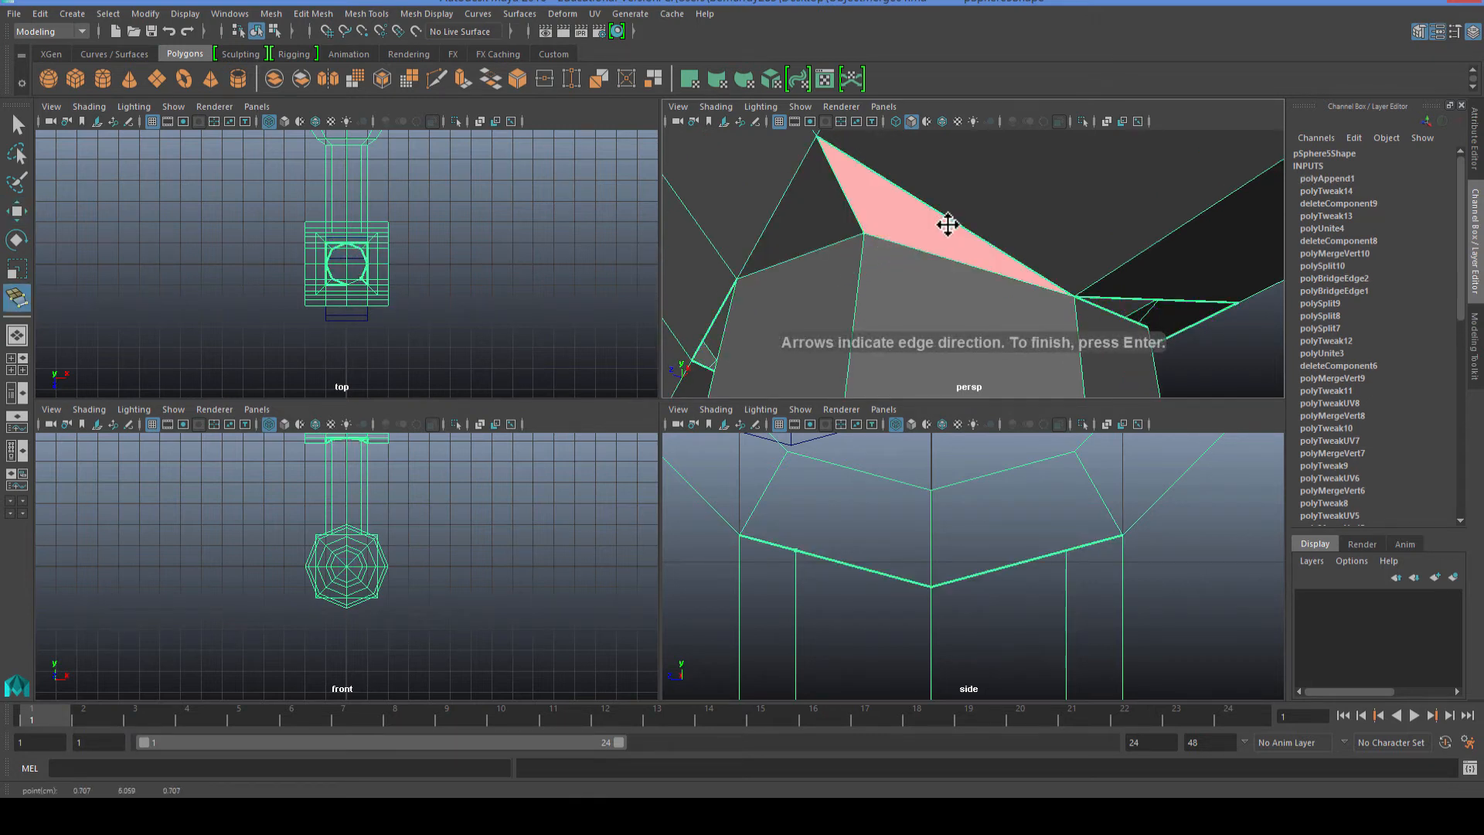
key(Return)
key(w)
Append a third polygon from the cylinder's rim edge to the pipe's border edge at the next corner of the opening.
alt+drag(819, 321, 851, 272)
key(y)
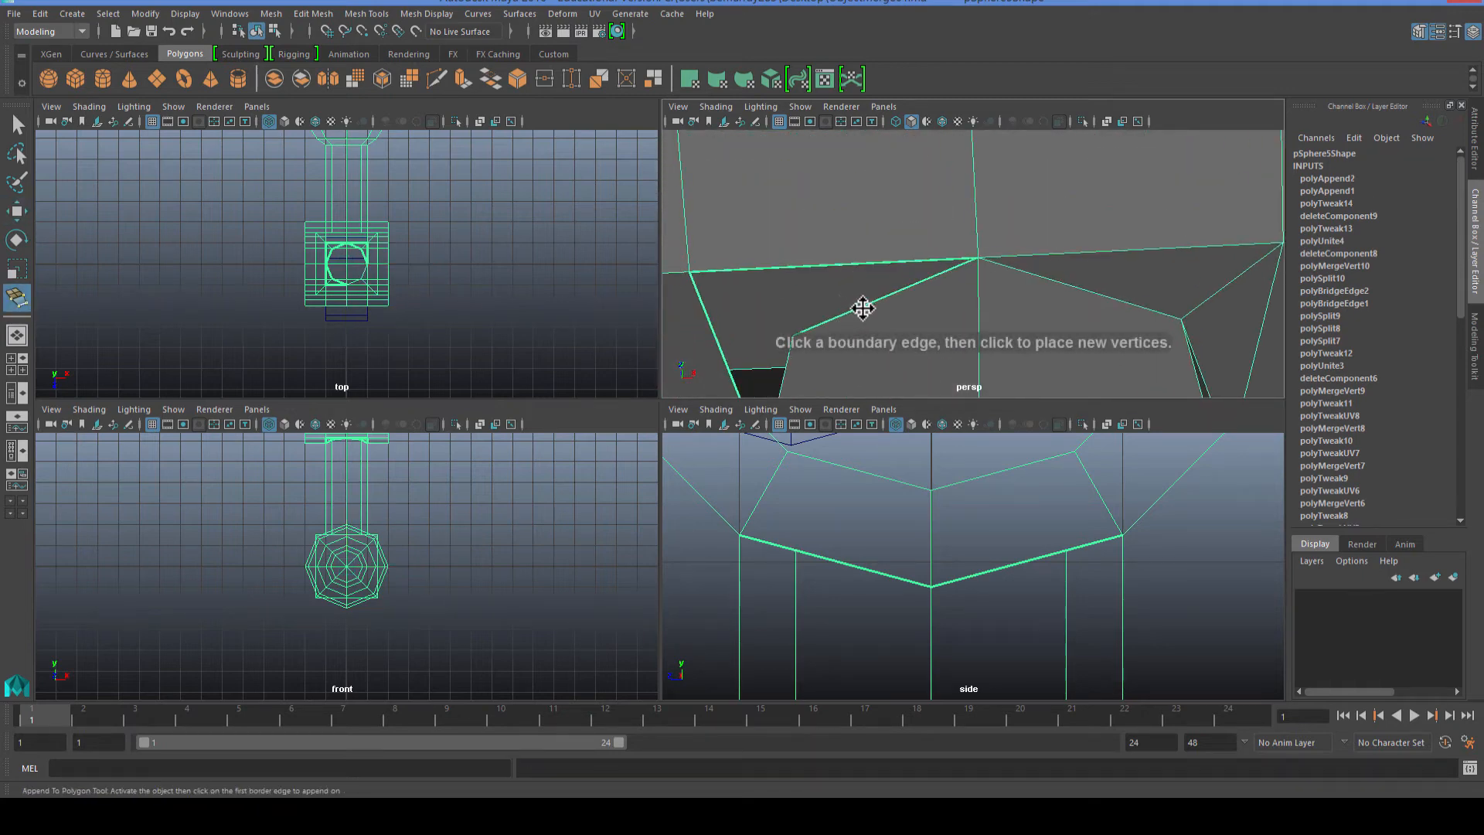
click(863, 309)
click(835, 265)
key(Return)
key(w)
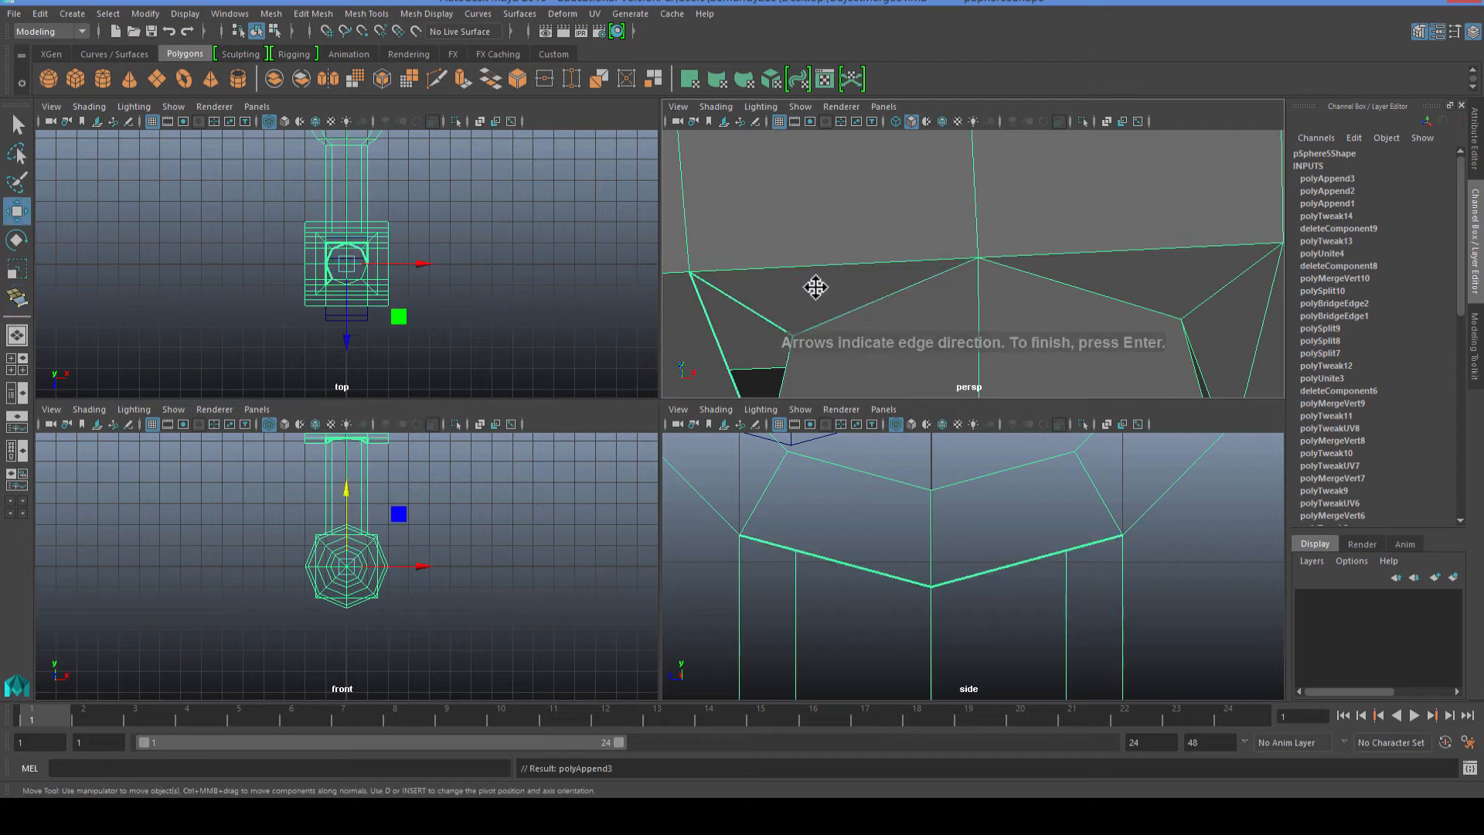
Append a fourth polygon between the cylinder's rim edge and the long border edge of the pipe's opening.
alt+drag(781, 309, 855, 288)
key(y)
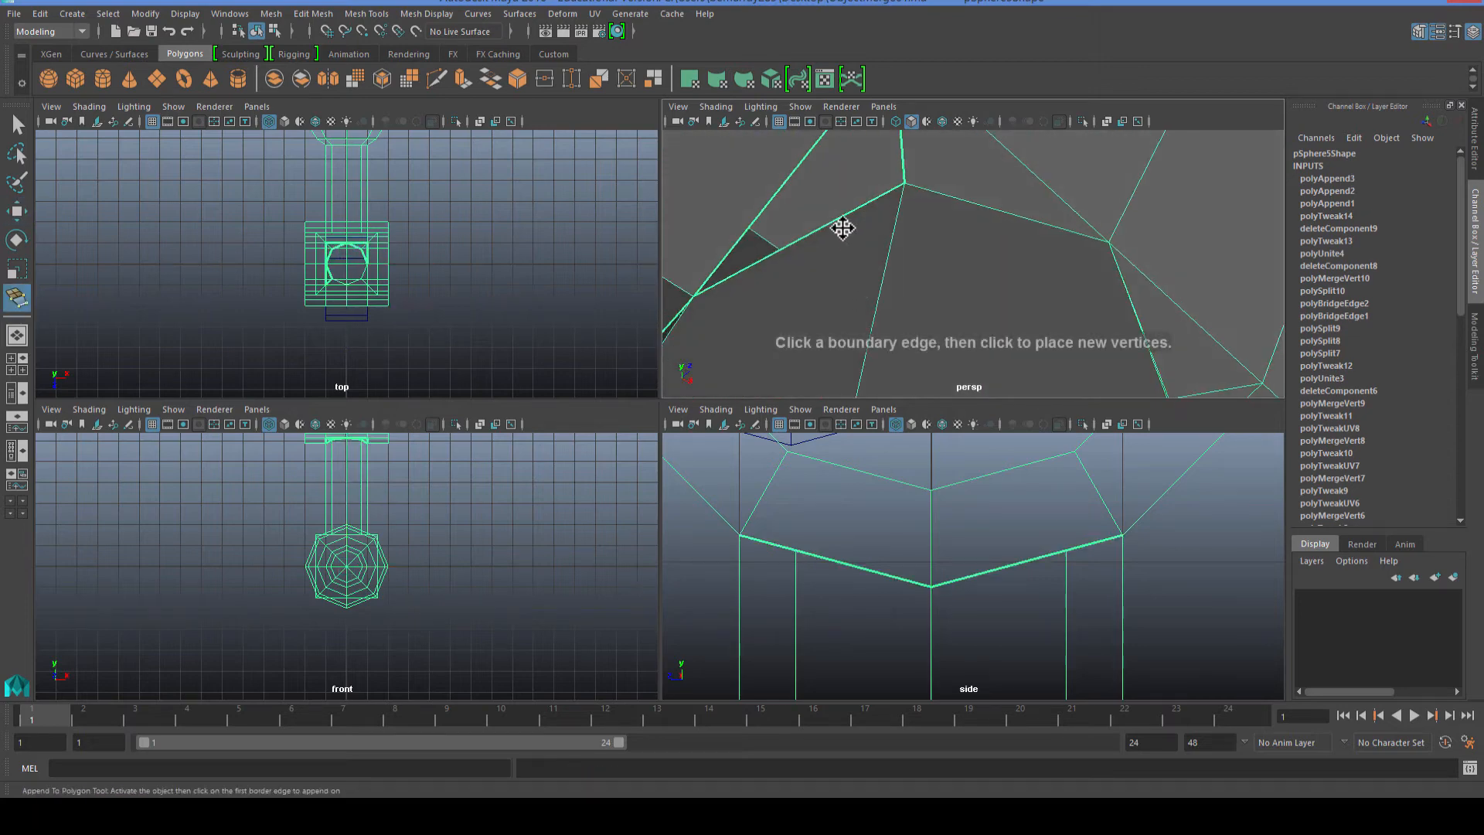
click(833, 218)
click(795, 168)
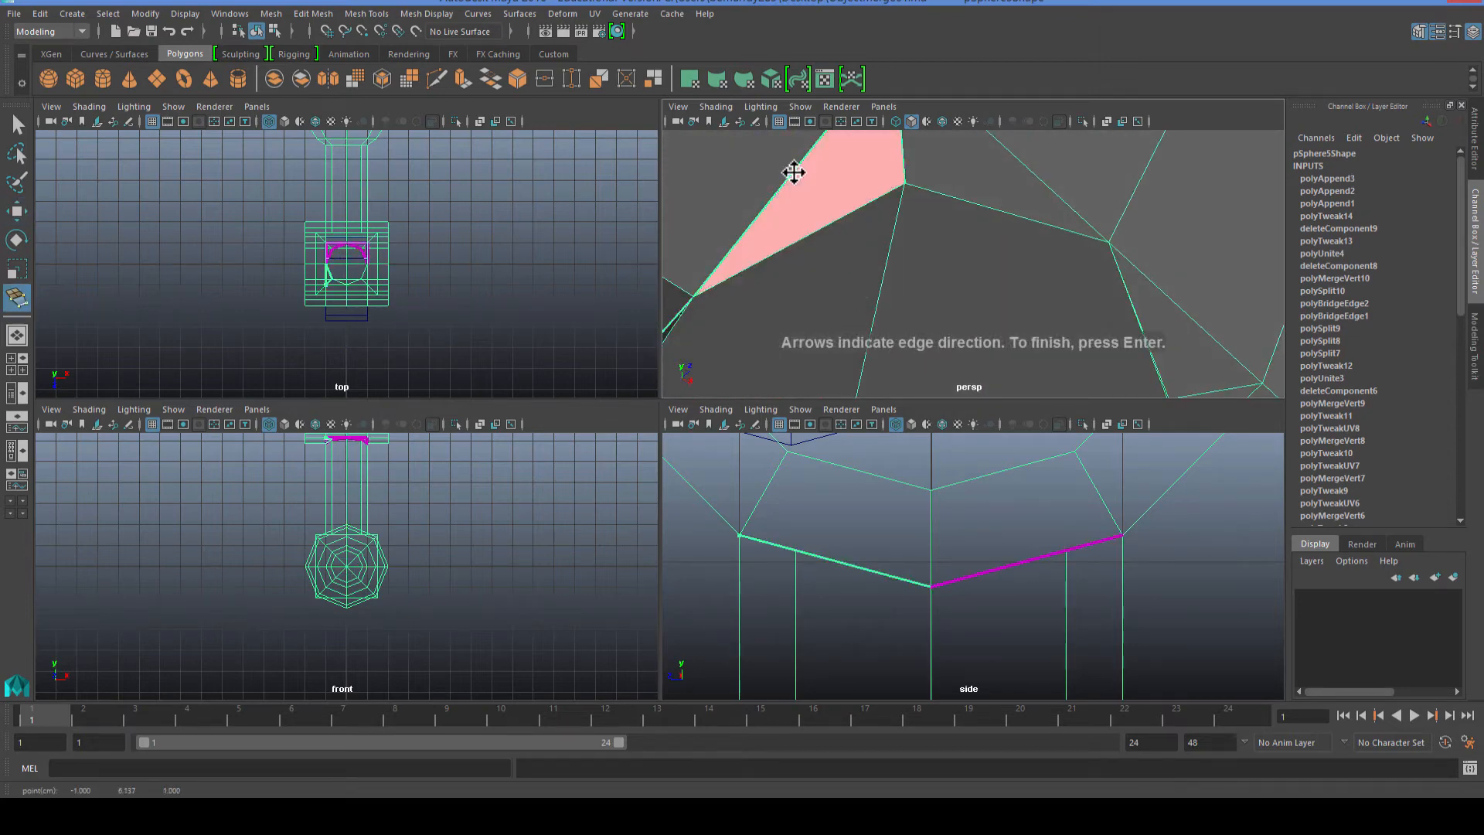
key(w)
Append a fifth polygon from the following cylinder rim edge to the matching border edge of the pipe's opening.
alt+drag(762, 252, 886, 324)
key(y)
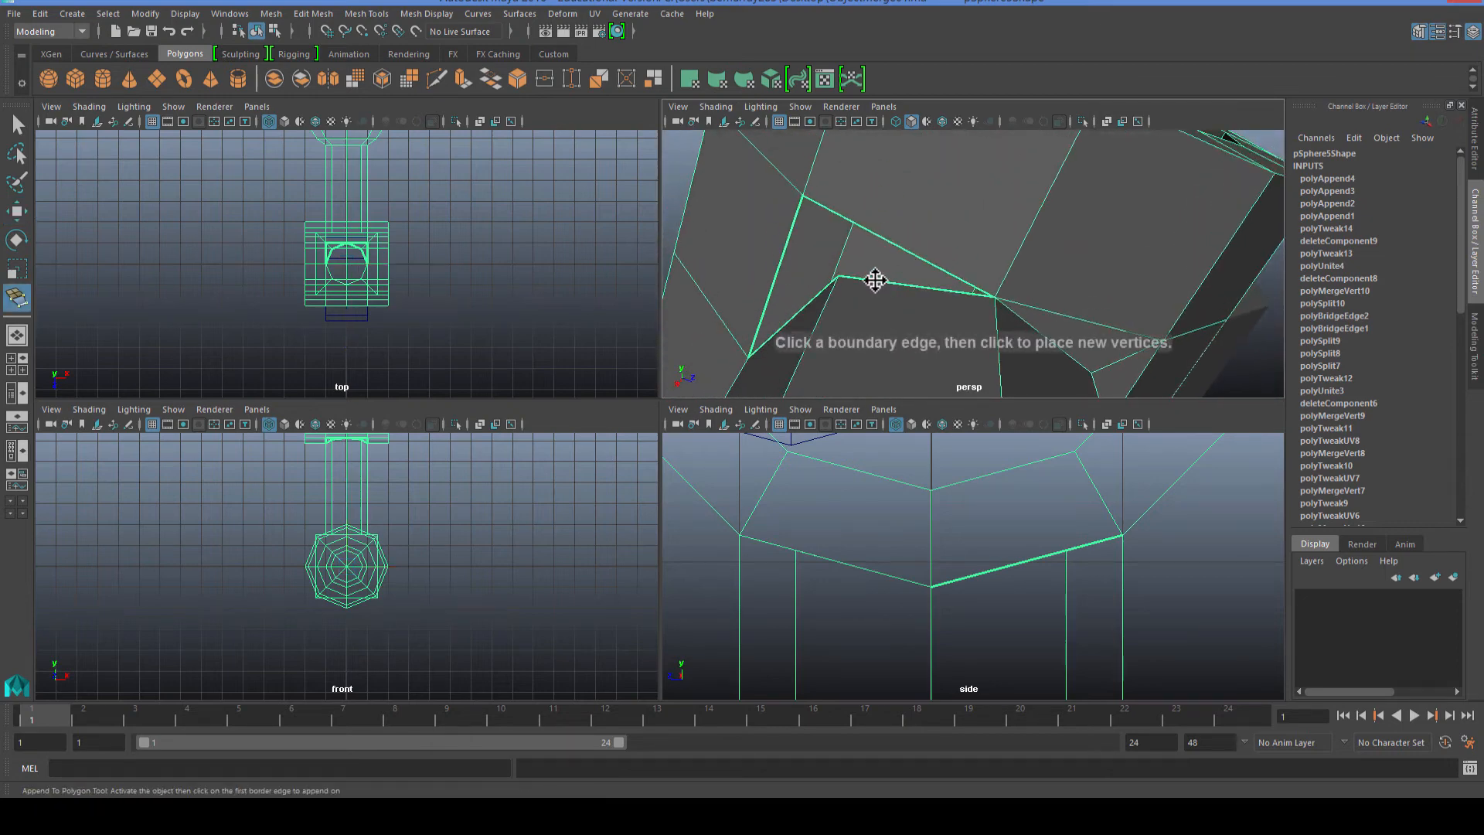
click(875, 282)
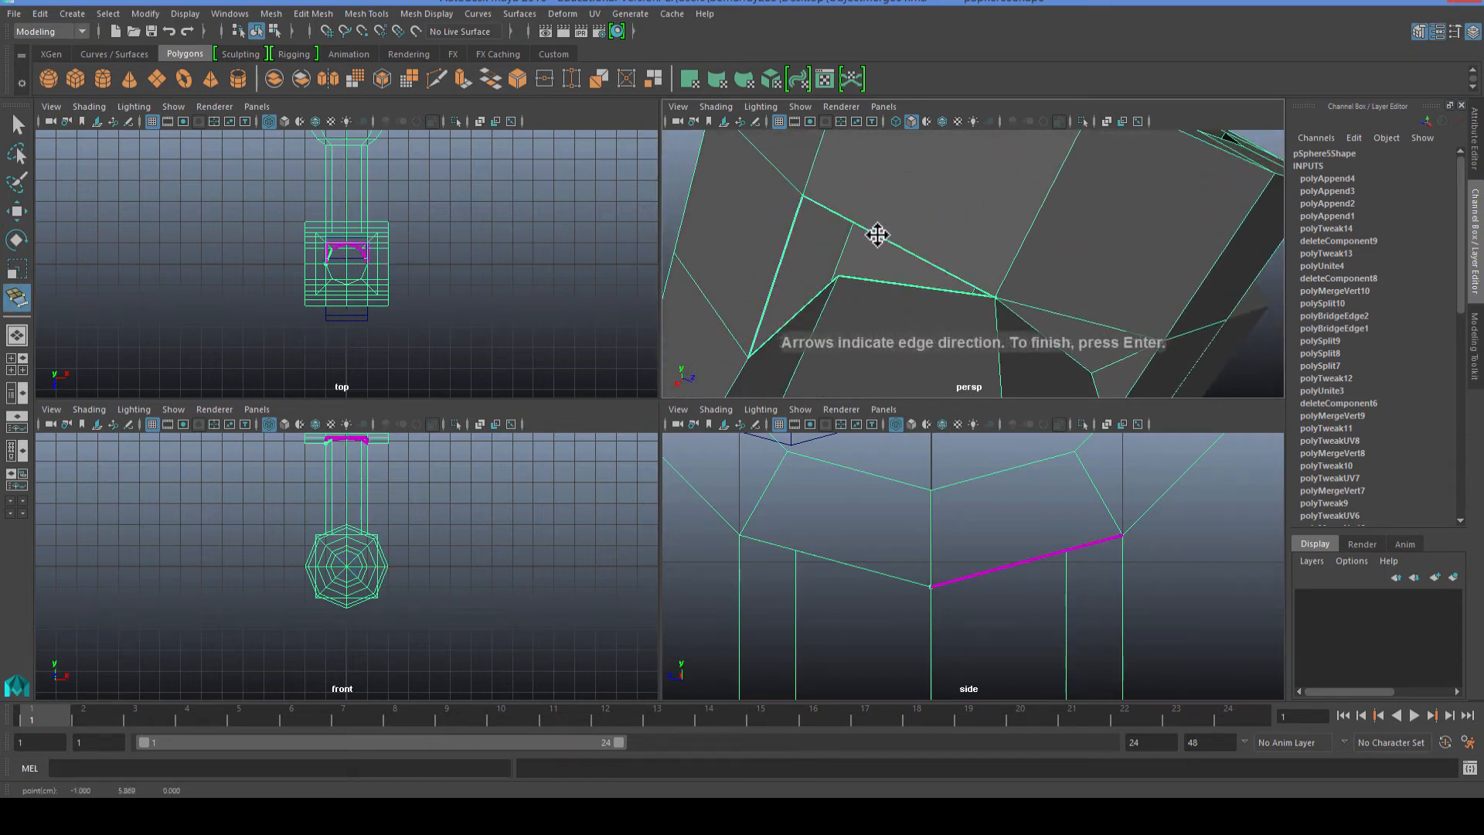
click(875, 233)
key(Return)
key(w)
Append a sixth polygon to fill the adjoining gap between the cylinder's rim and the pipe's opening.
alt+drag(805, 275, 879, 285)
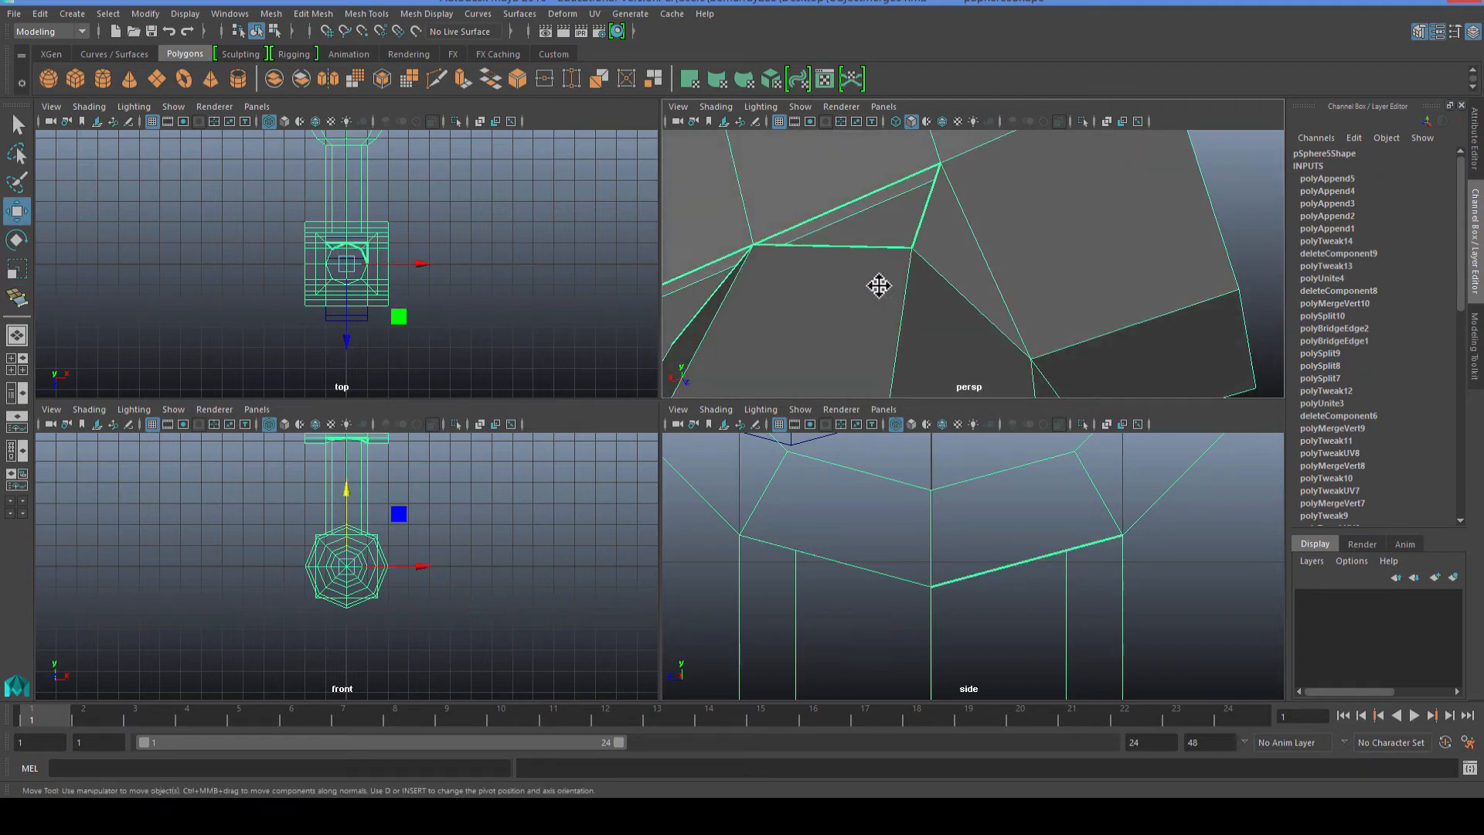
key(y)
click(863, 247)
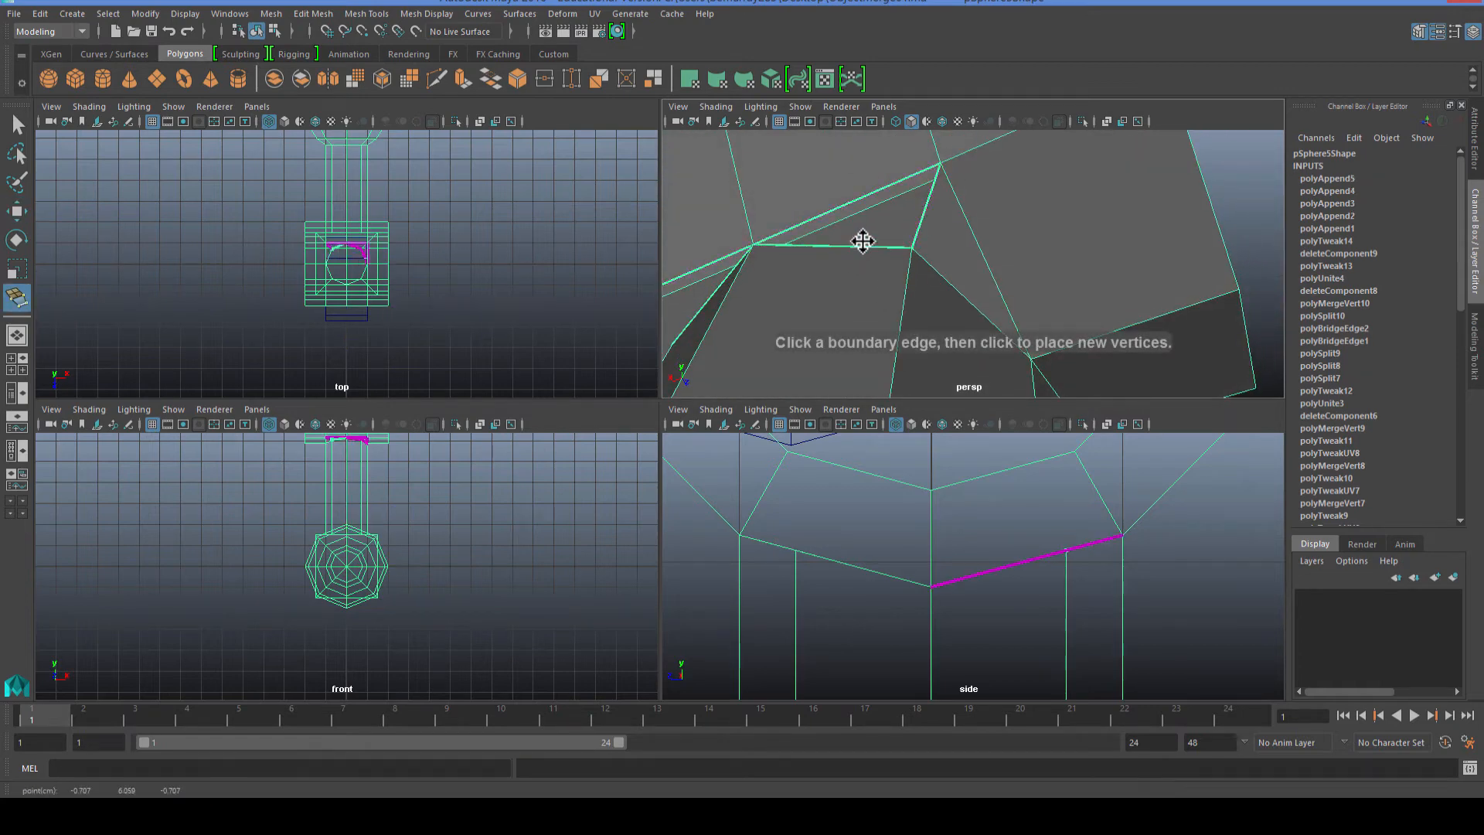
click(866, 193)
key(Return)
key(w)
Append a seventh polygon between the cylinder's rim edge and the pipe's border edge at the next corner.
alt+drag(835, 230, 858, 321)
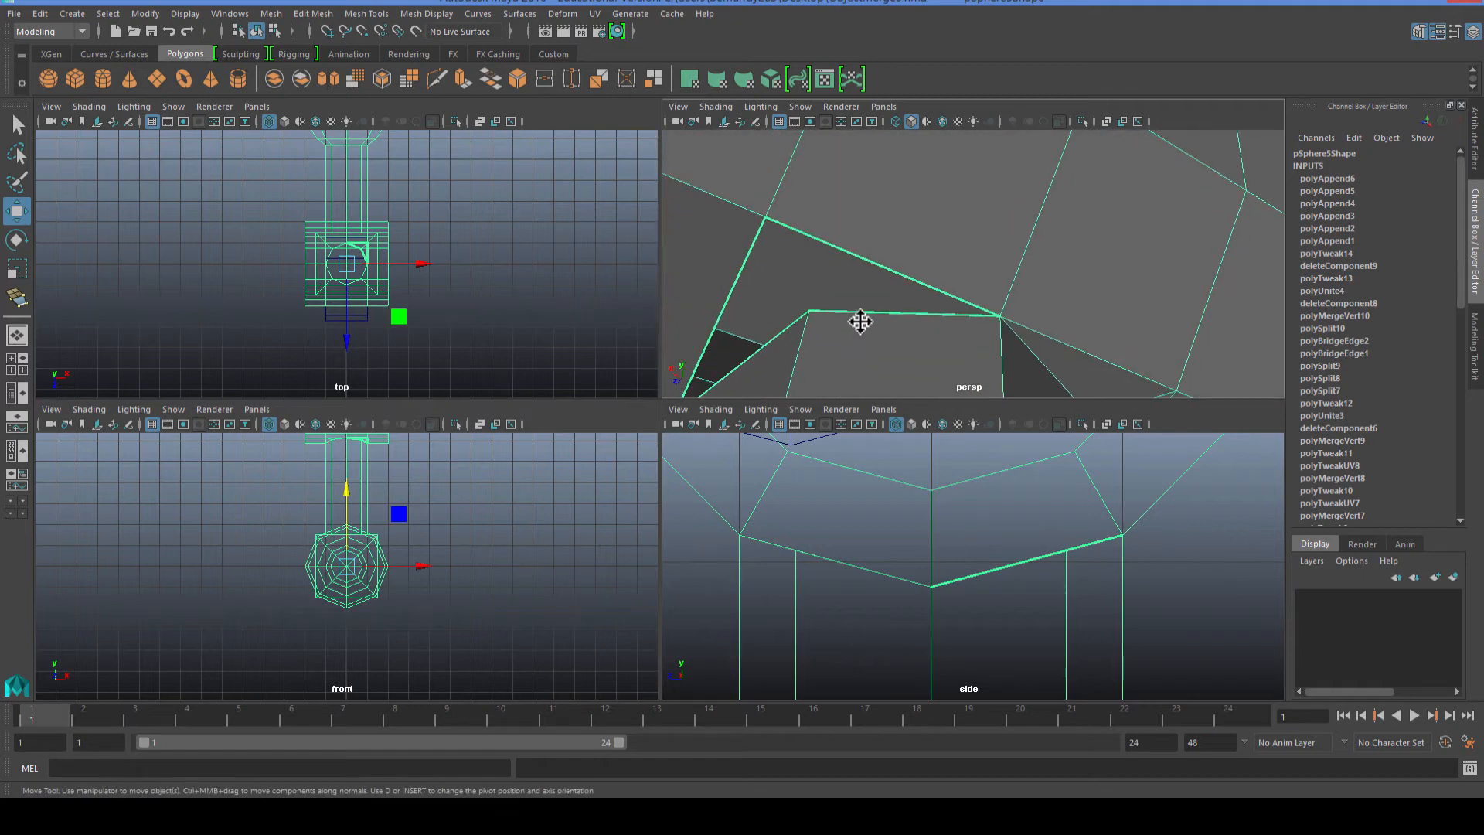
key(y)
click(859, 312)
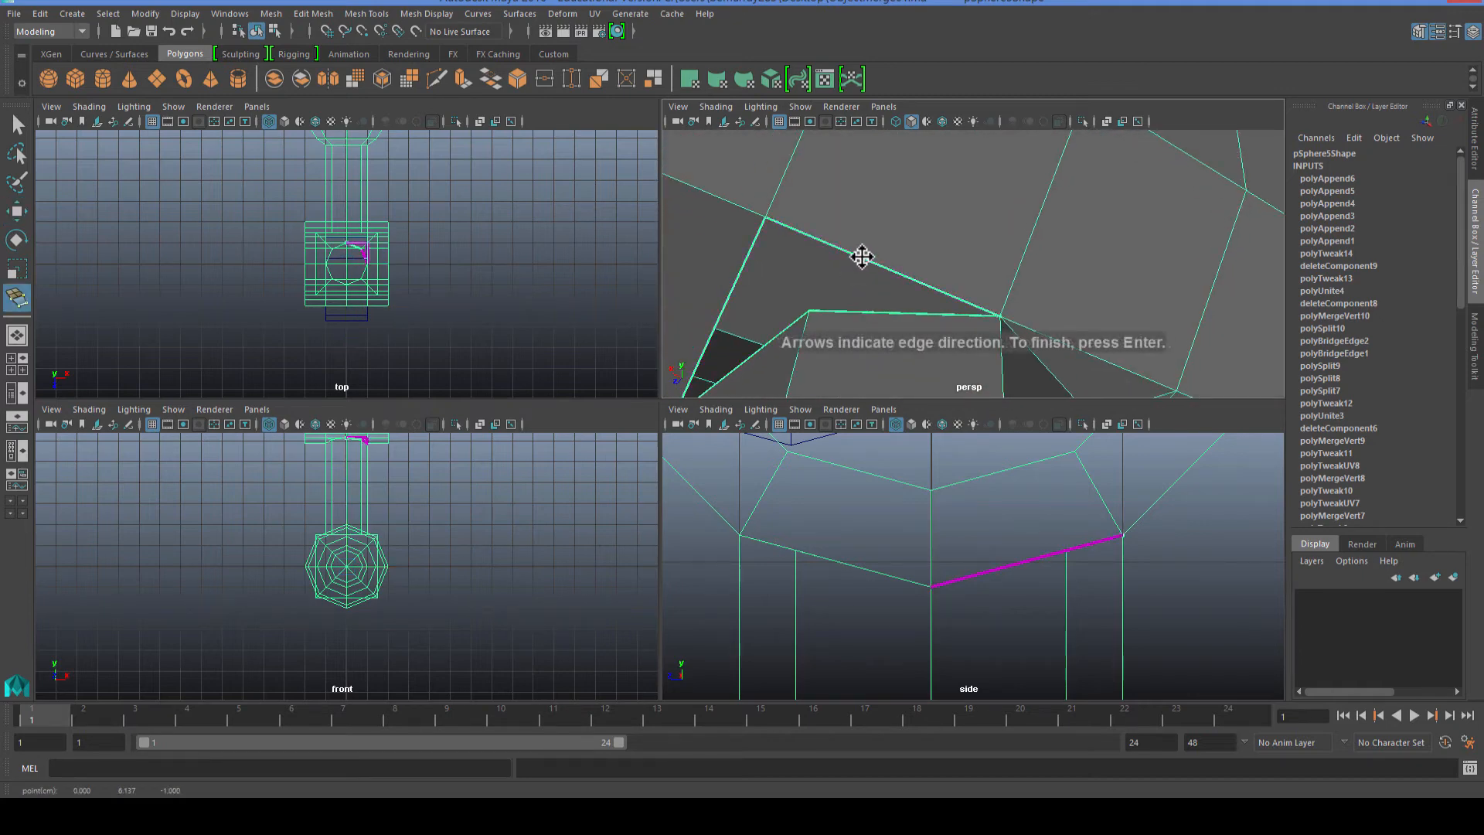
click(861, 255)
key(Return)
Close the last remaining gap between the cylinder's rim and the pipe's opening with an eighth appended polygon.
alt+drag(732, 328, 772, 324)
key(y)
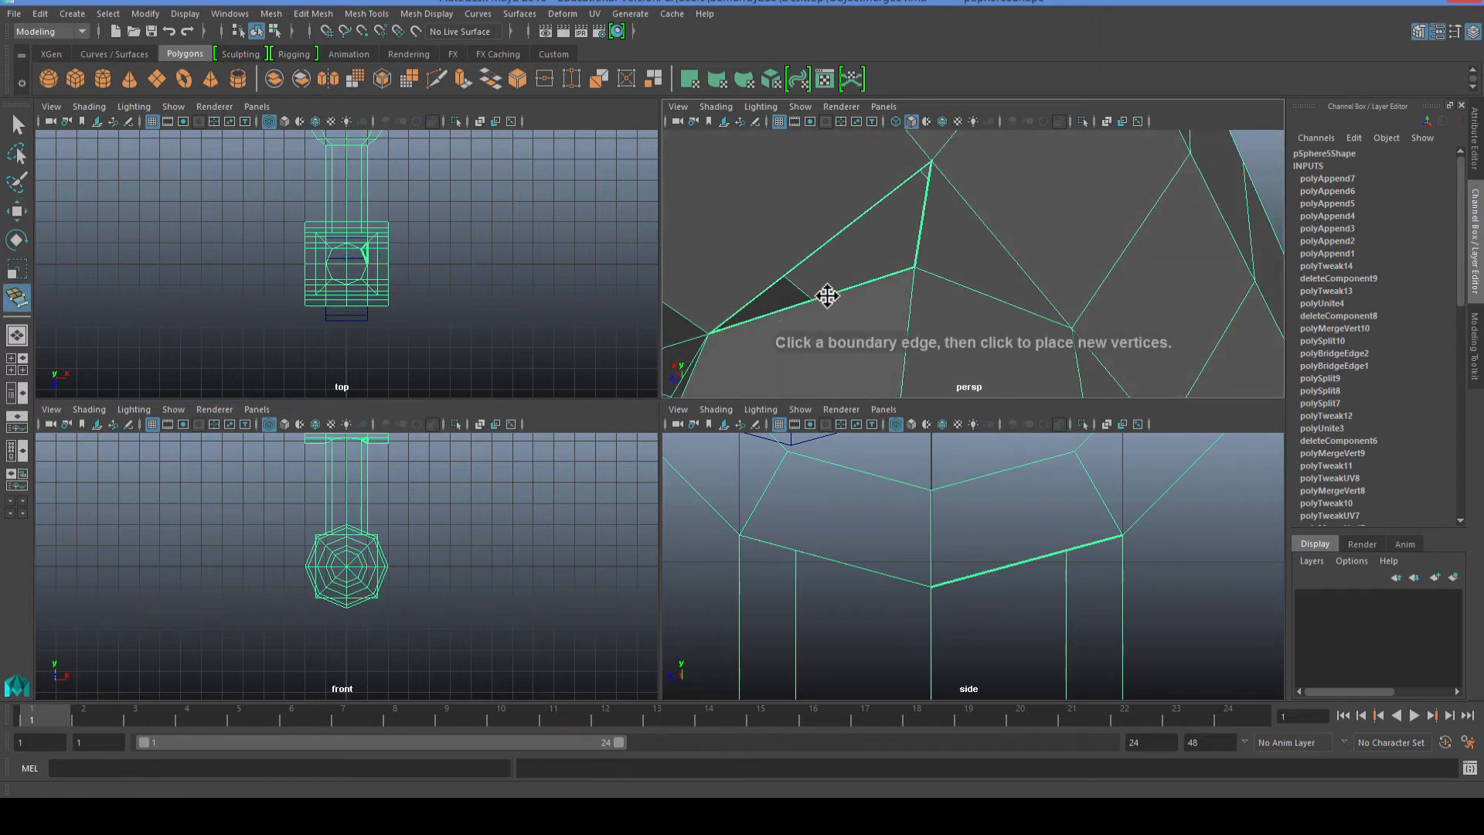
click(827, 295)
click(814, 278)
key(Return)
alt+drag(815, 278, 816, 281)
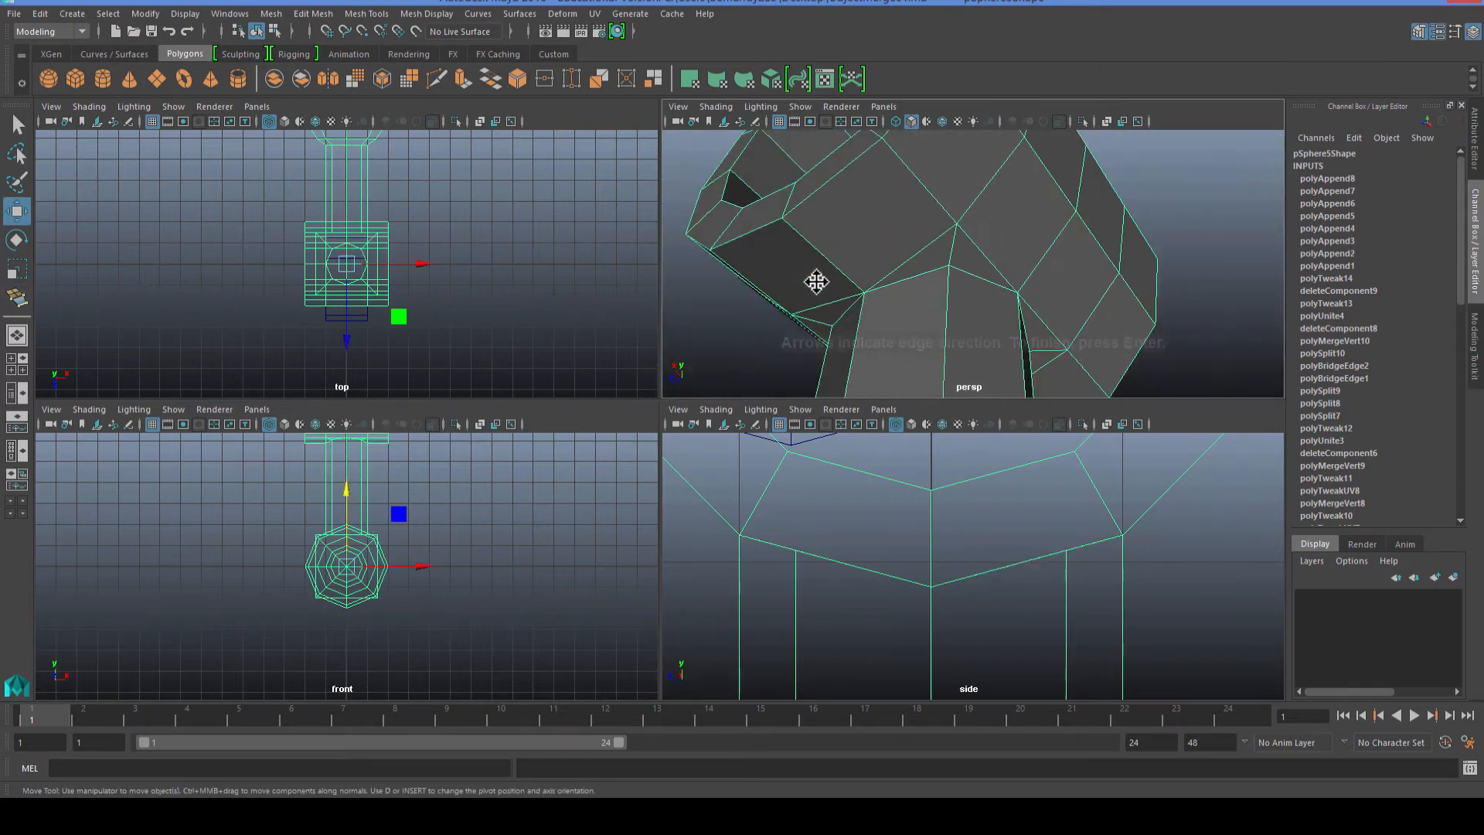
Select the joined mesh and inspect its smoothed preview and overall shape in a full-size perspective view.
key(q)
click(850, 263)
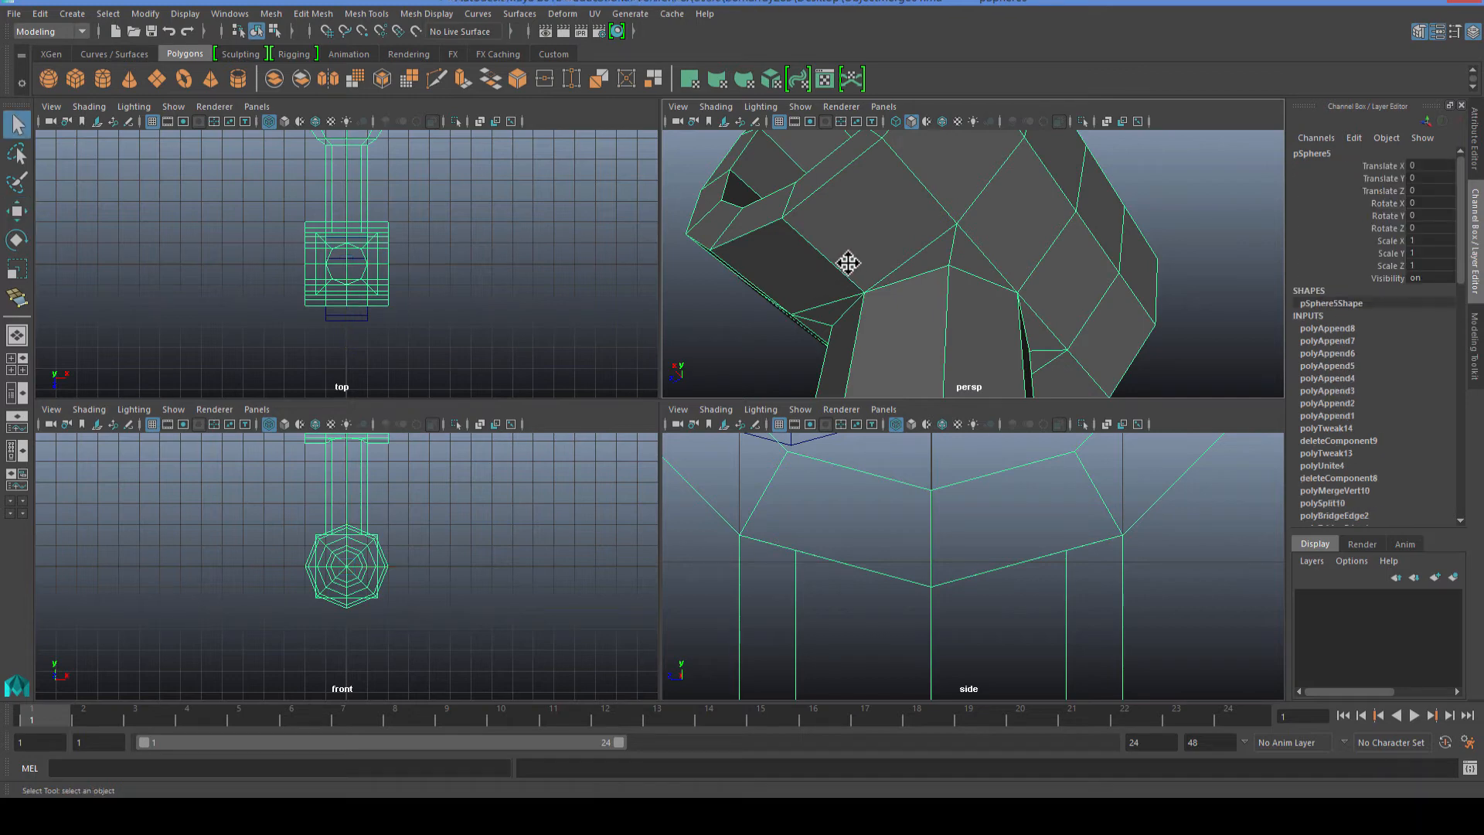
key(3)
alt+drag(786, 314, 662, 415)
key(space)
mouse_move(662, 415)
right_down()
mouse_move(706, 386)
mouse_move(639, 408)
right_up()
scroll(627, 416, down, 5)
alt+drag(652, 467, 548, 568)
alt+middle_drag(548, 568, 1237, 417)
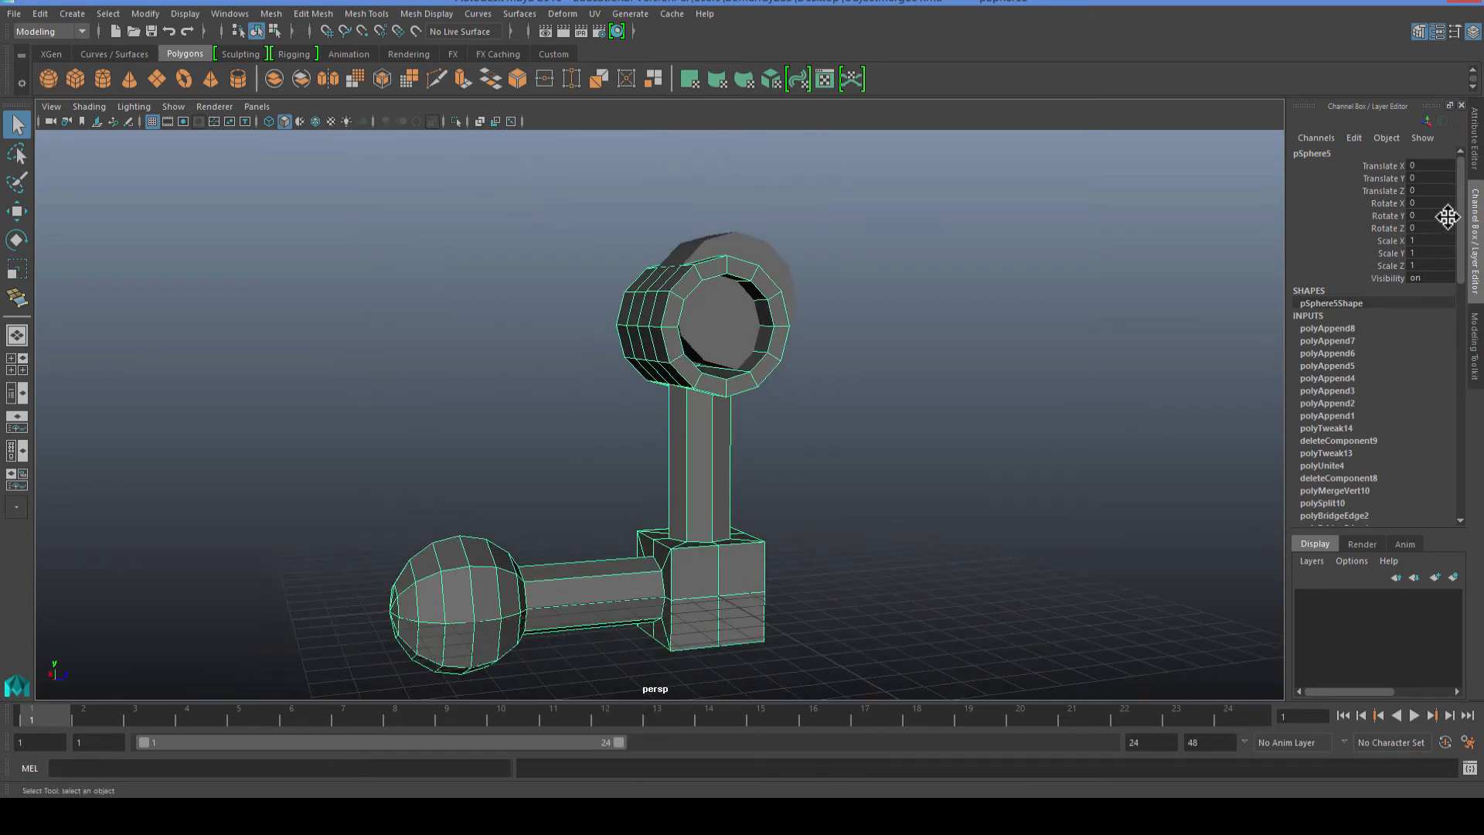
Delete the construction history of all objects in the scene.
mouse_move(1459, 193)
mouse_down()
mouse_move(1458, 464)
mouse_move(1466, 171)
mouse_up()
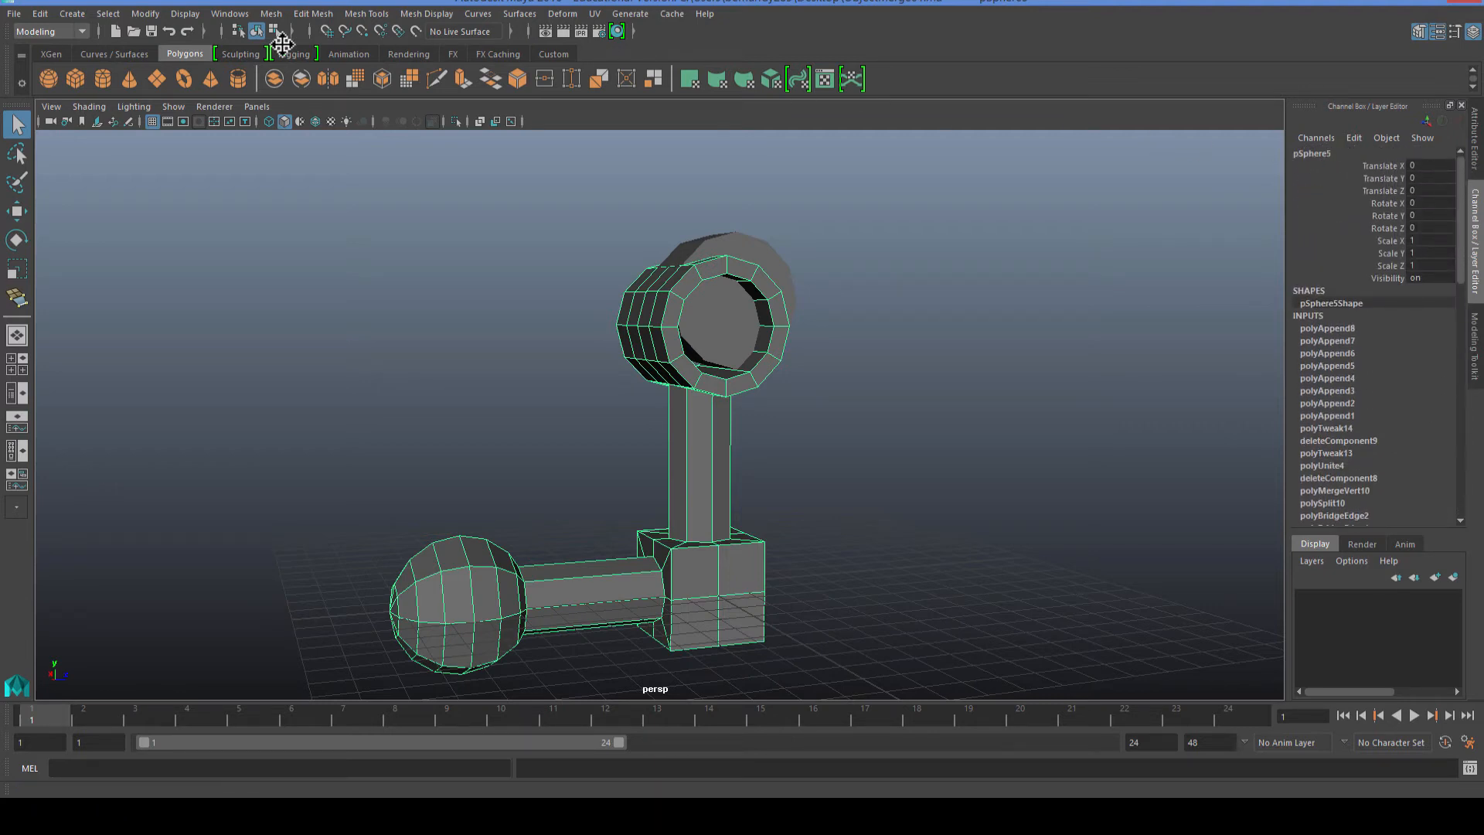
click(39, 13)
mouse_move(131, 214)
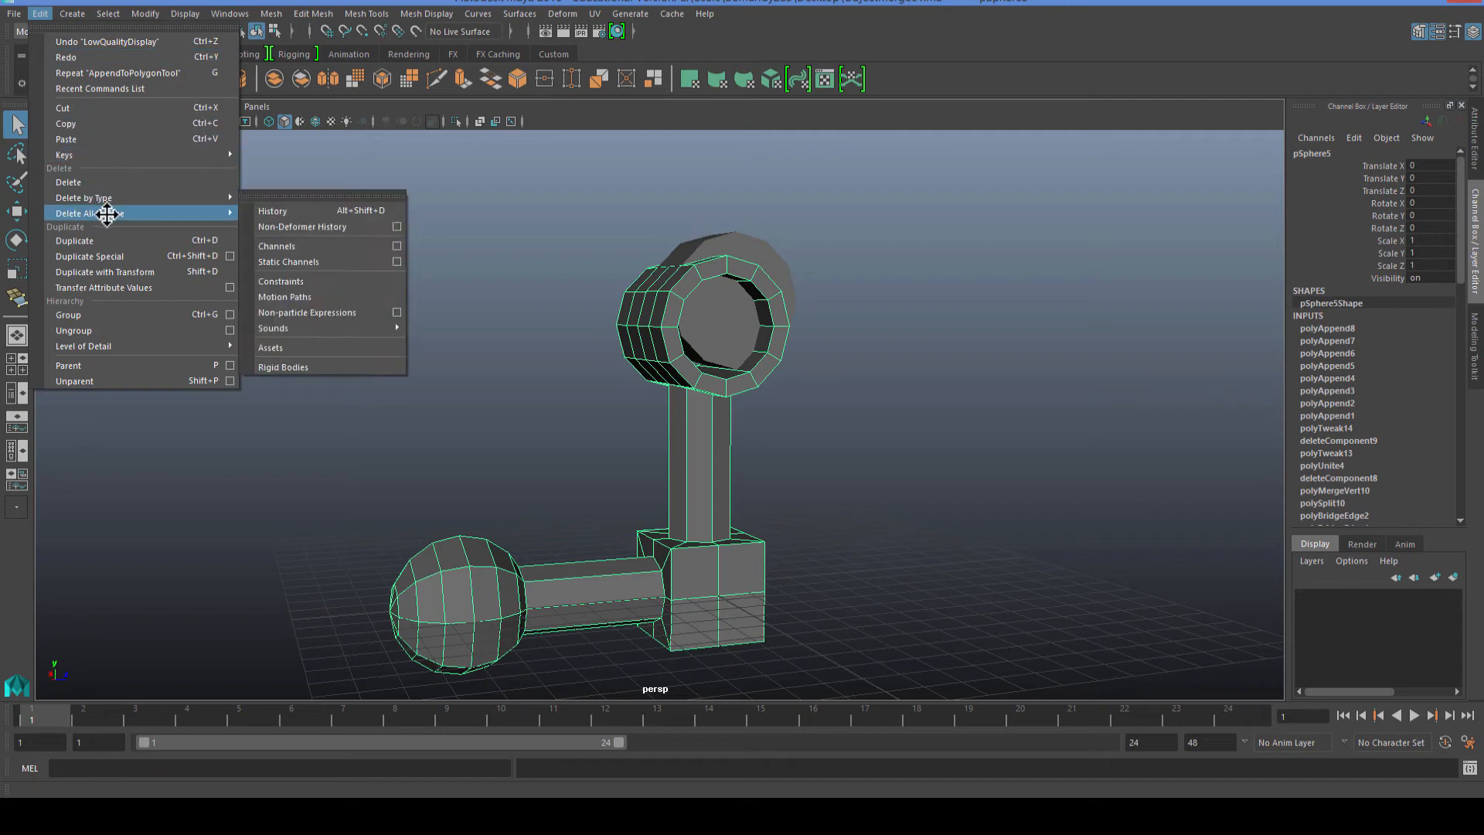
click(270, 227)
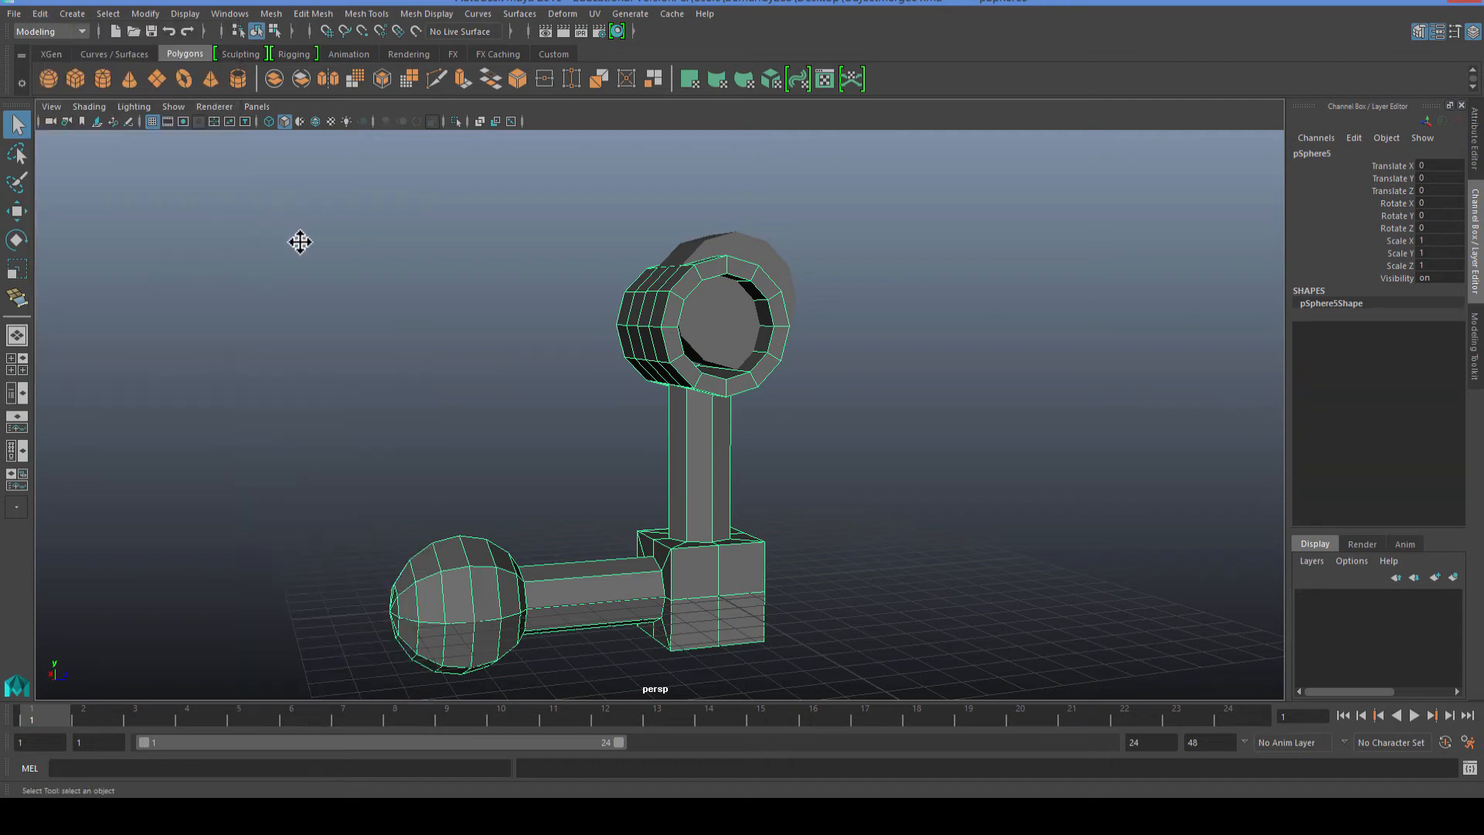
Select the separate cylinder that overlaps the pipe and switch it to face selection.
scroll(579, 392, up, 3)
alt+drag(580, 392, 778, 442)
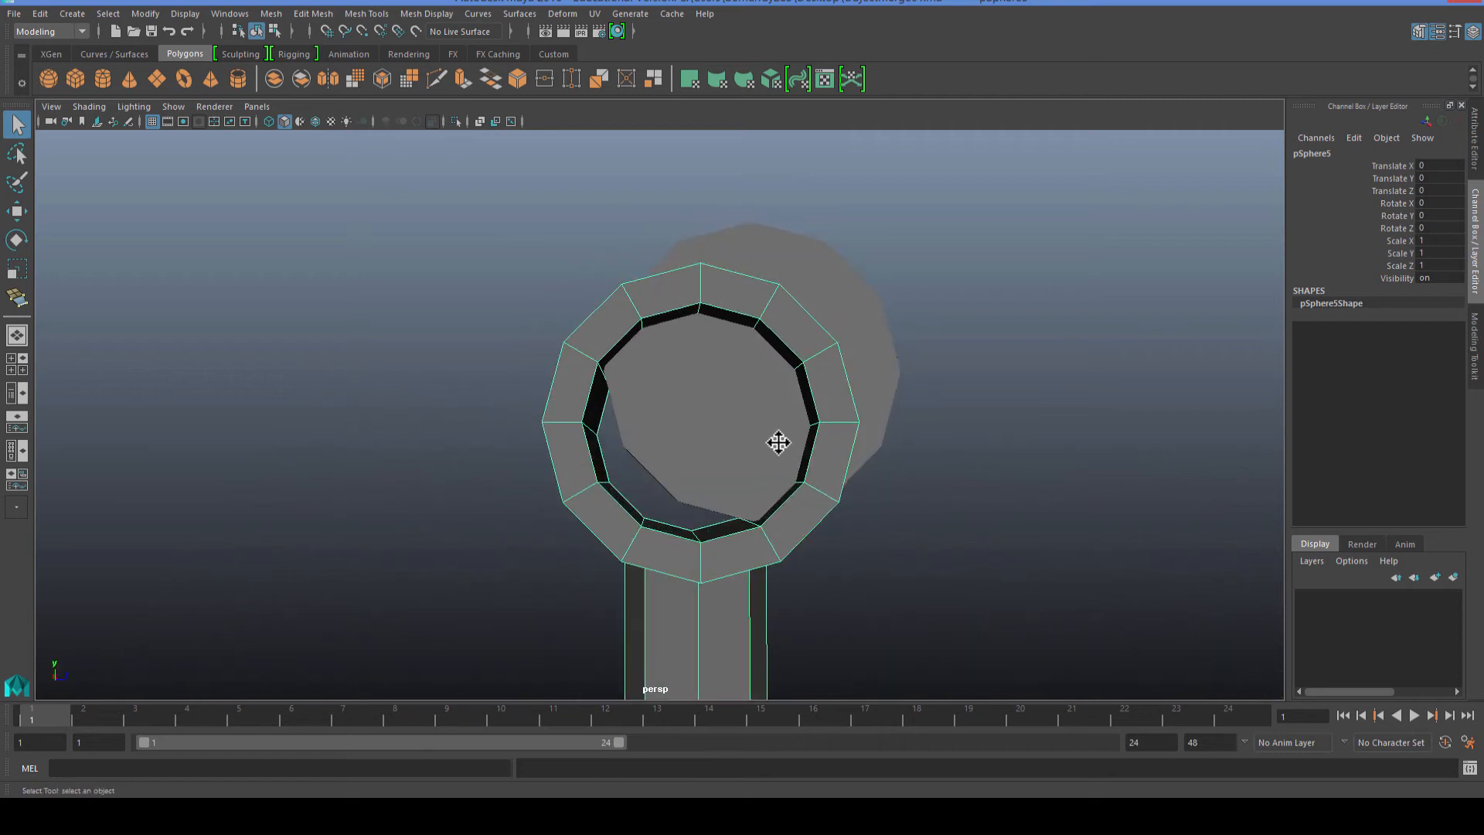
click(828, 296)
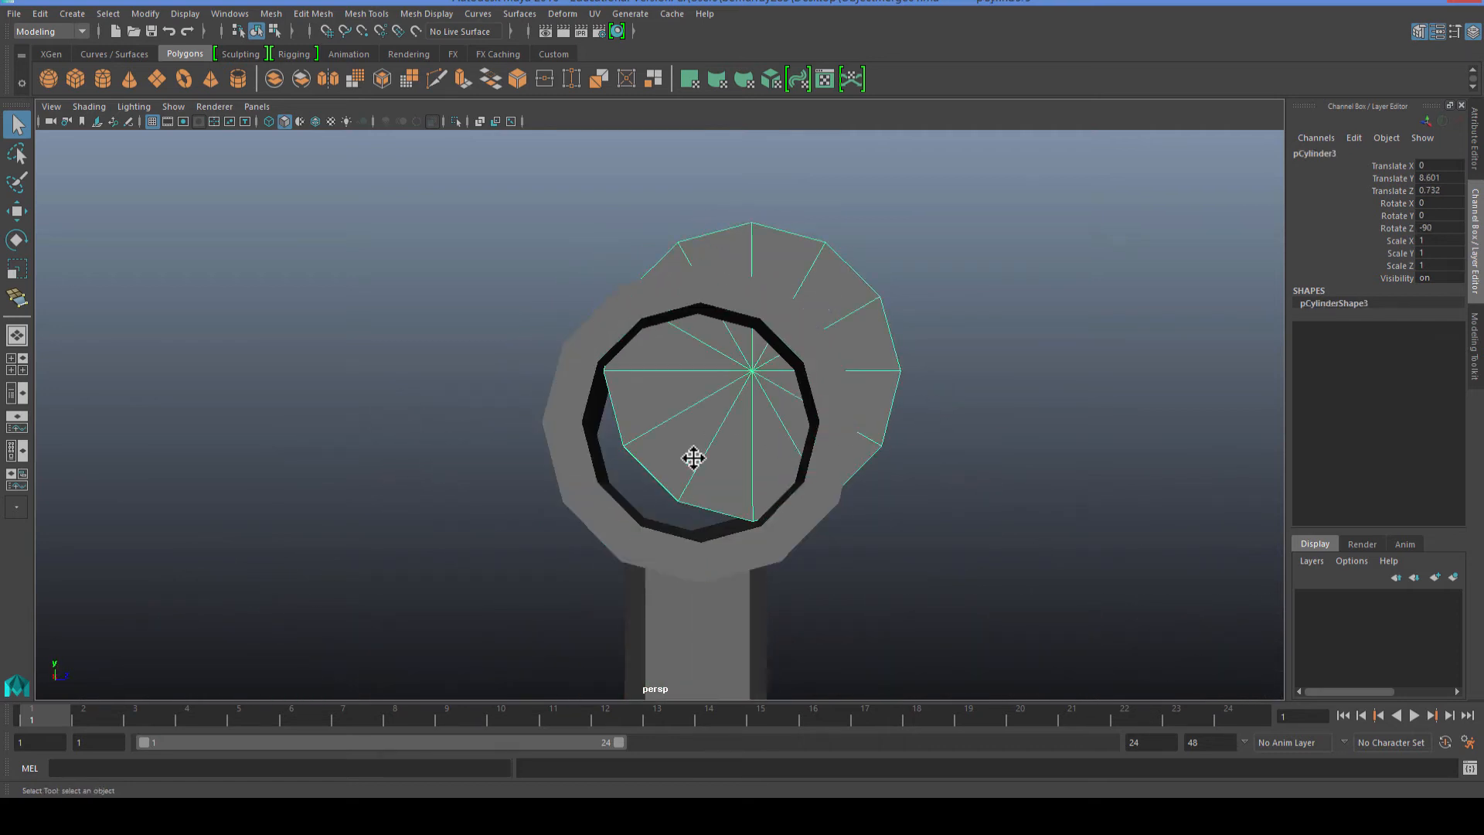
alt+drag(687, 463, 677, 506)
right_click(627, 510)
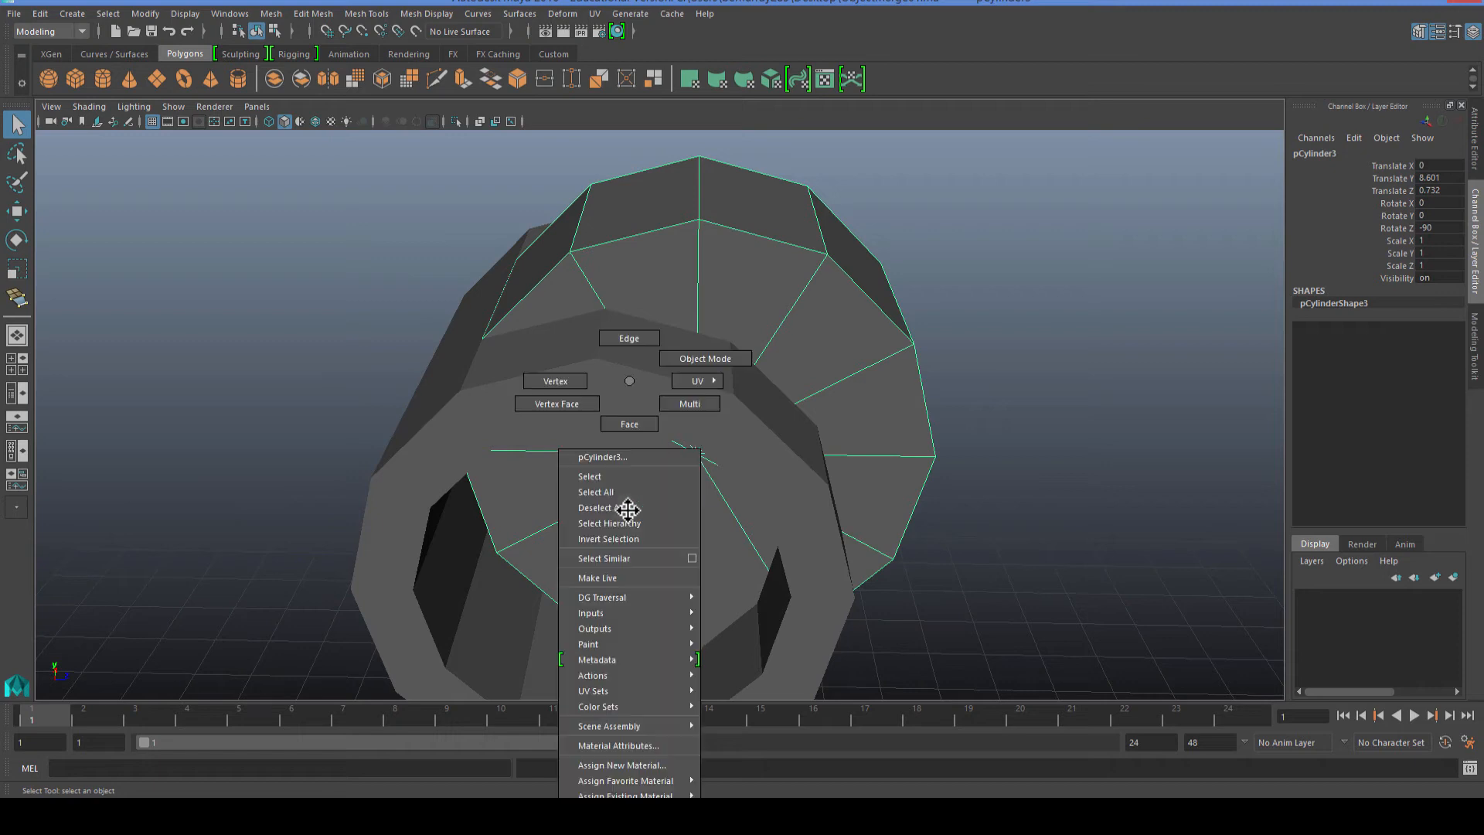
click(619, 439)
drag(584, 444, 600, 532)
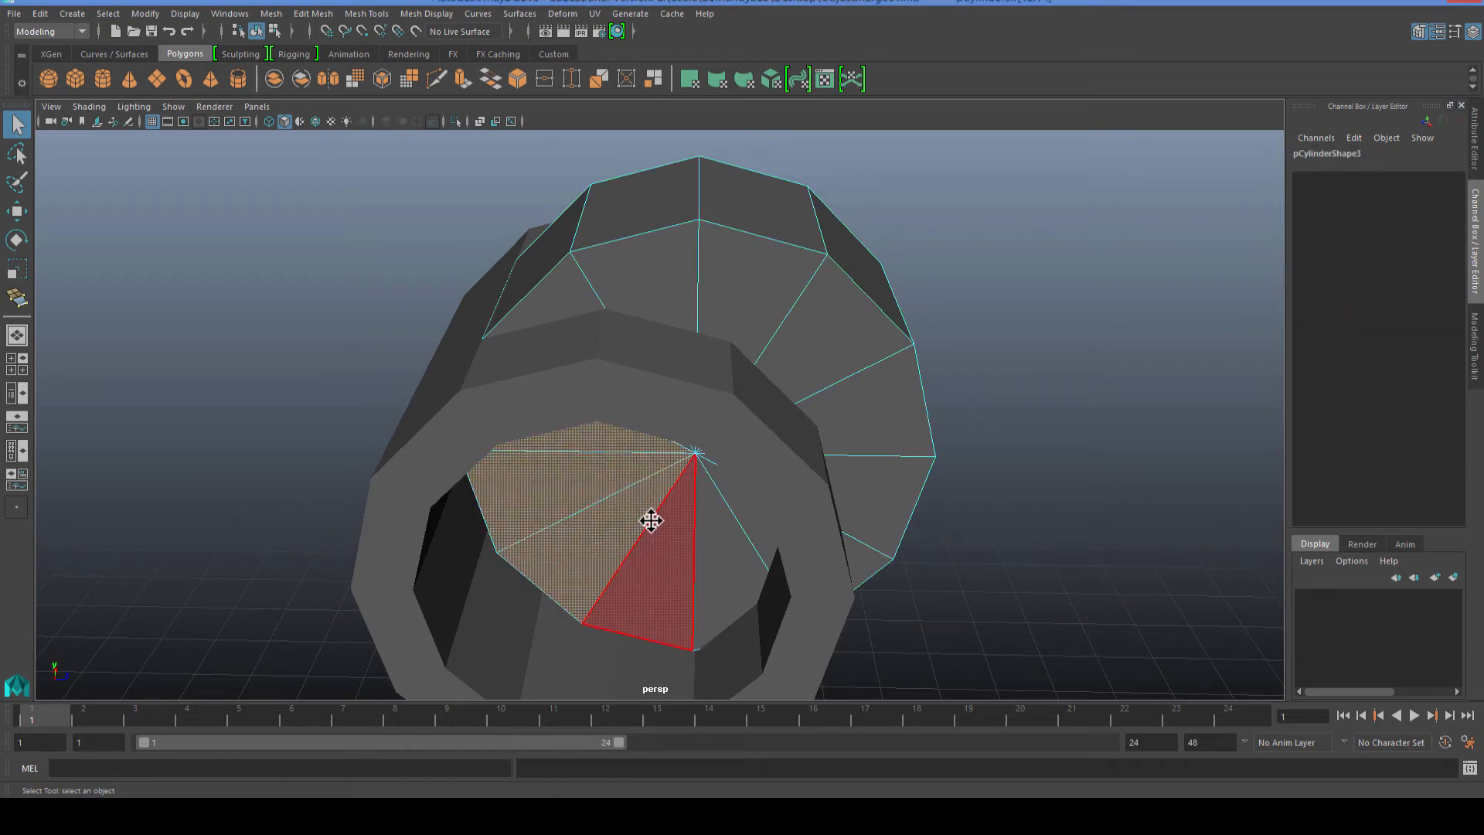
drag(793, 446, 730, 323)
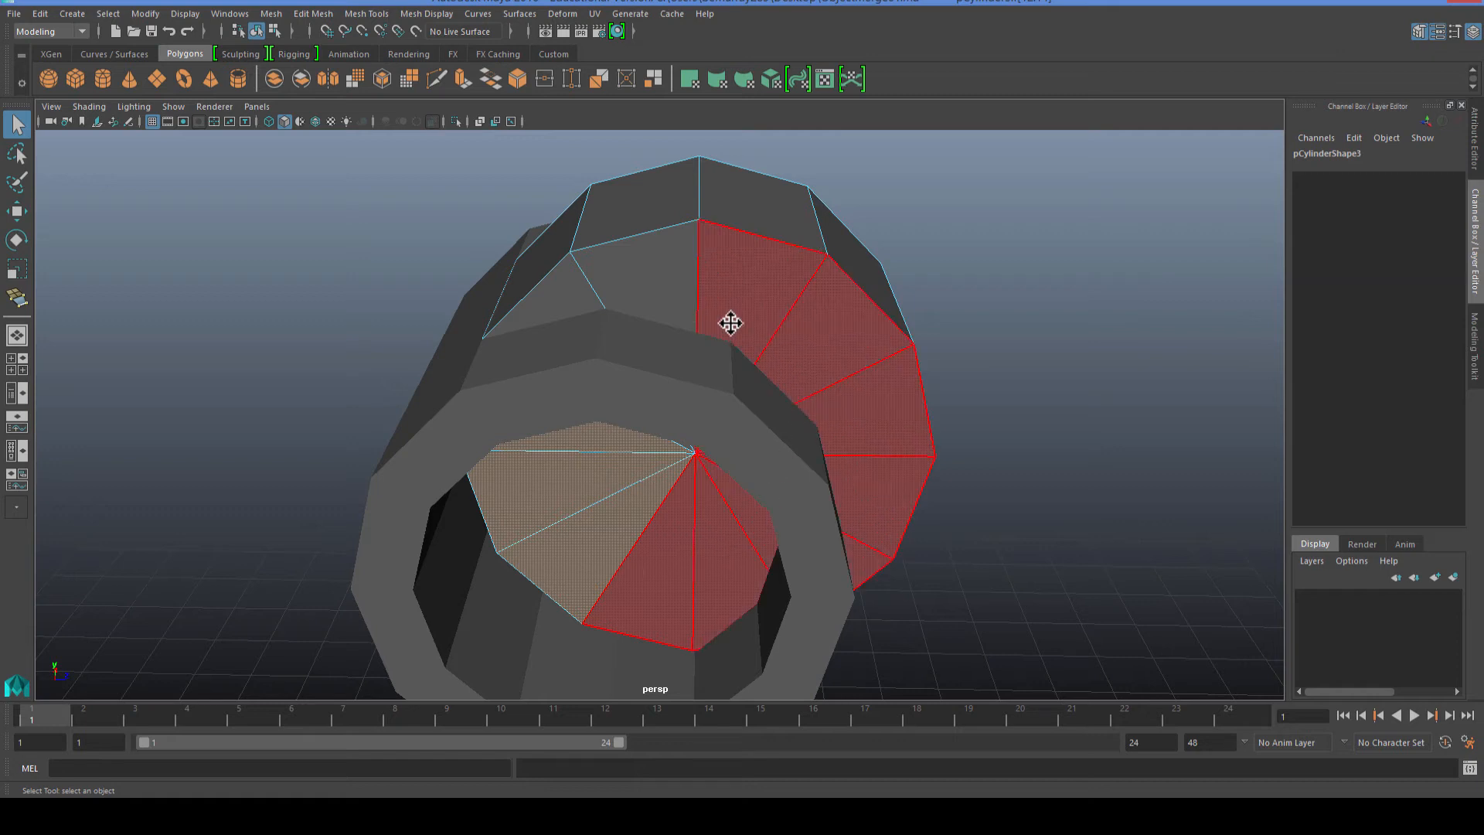
mouse_move(594, 330)
mouse_down()
mouse_move(513, 463)
mouse_move(815, 477)
mouse_move(890, 456)
mouse_up()
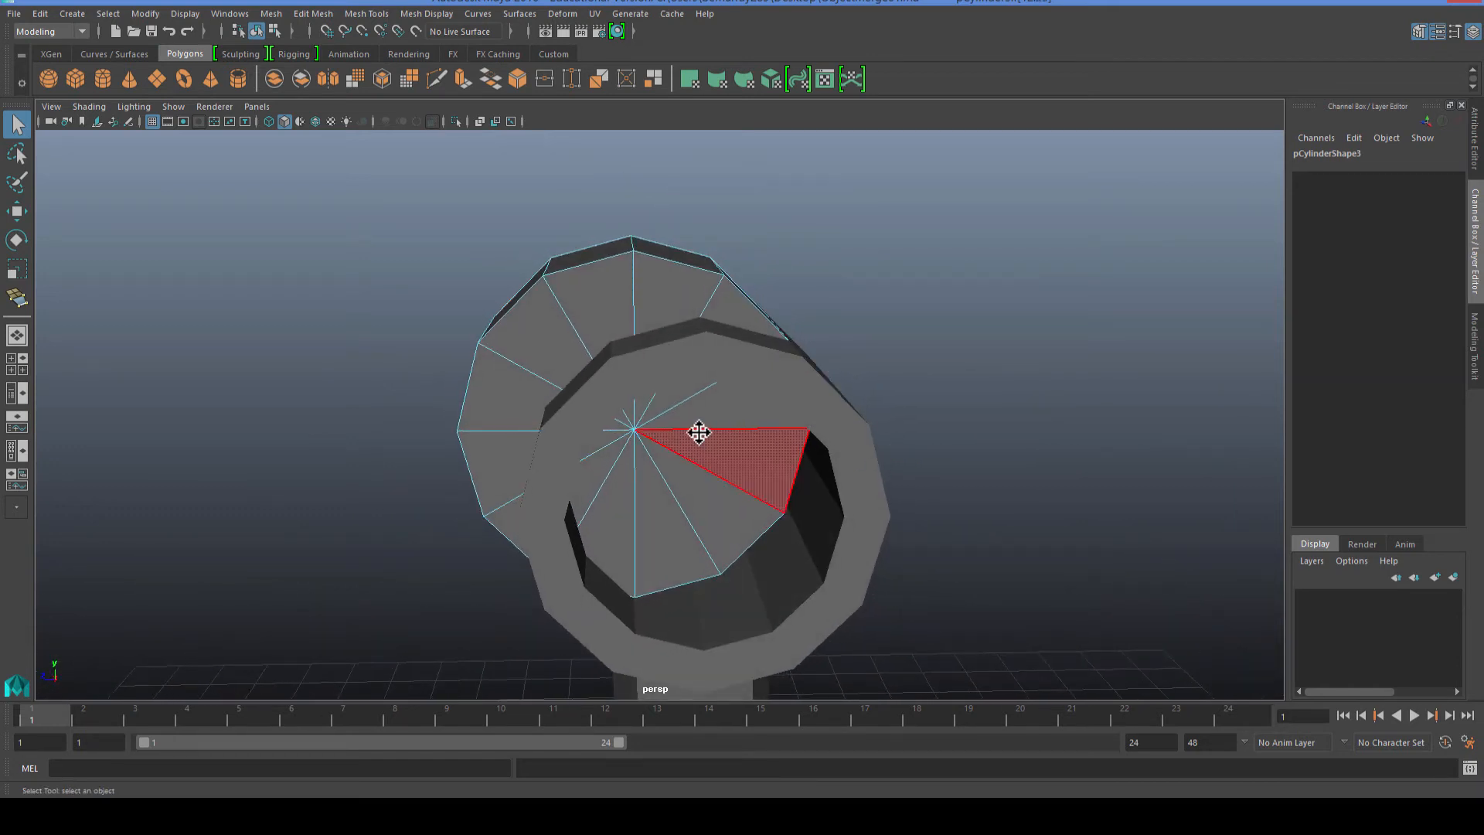
drag(746, 356, 696, 381)
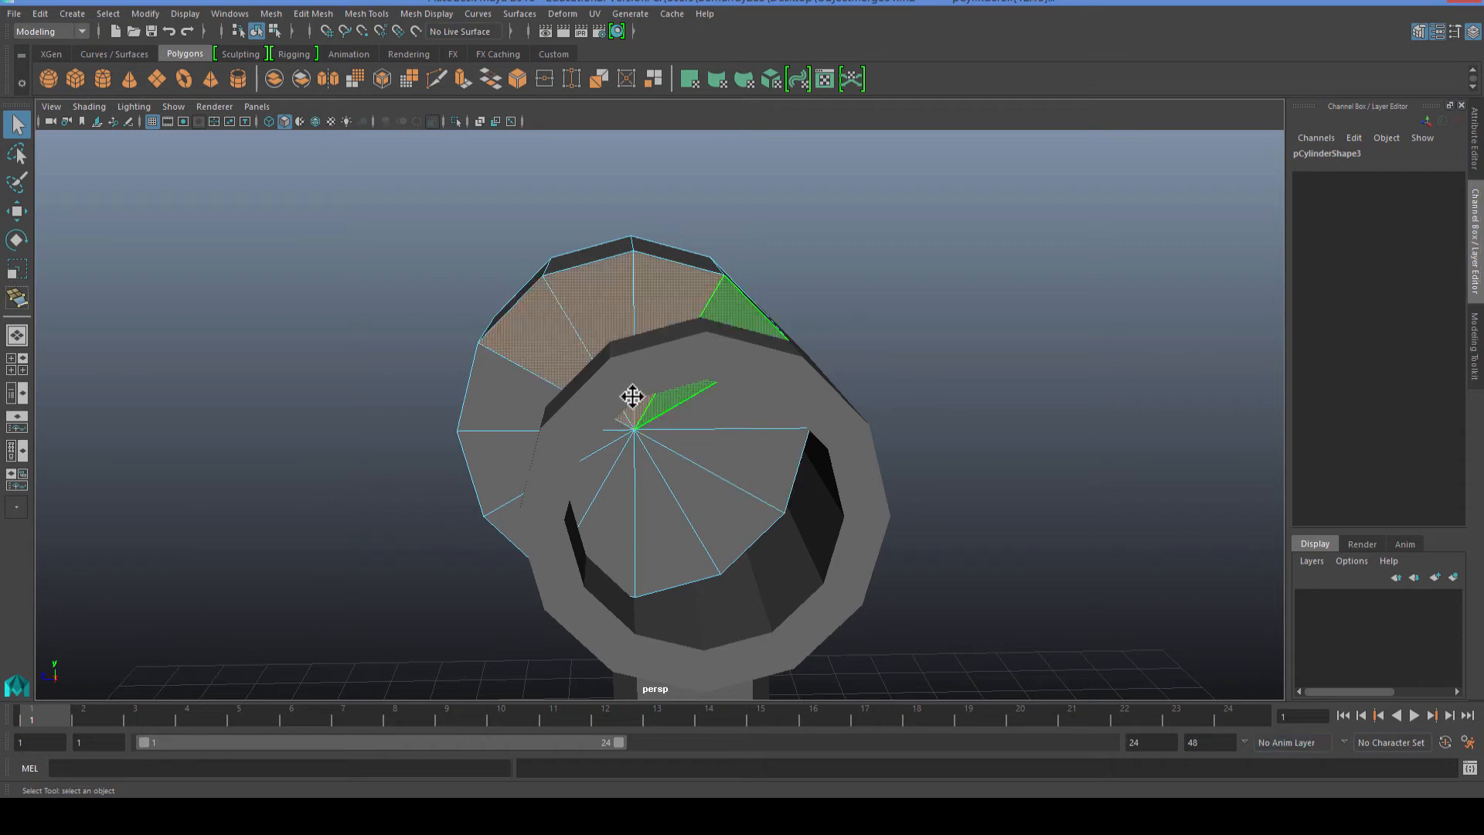
click(286, 380)
key(super)
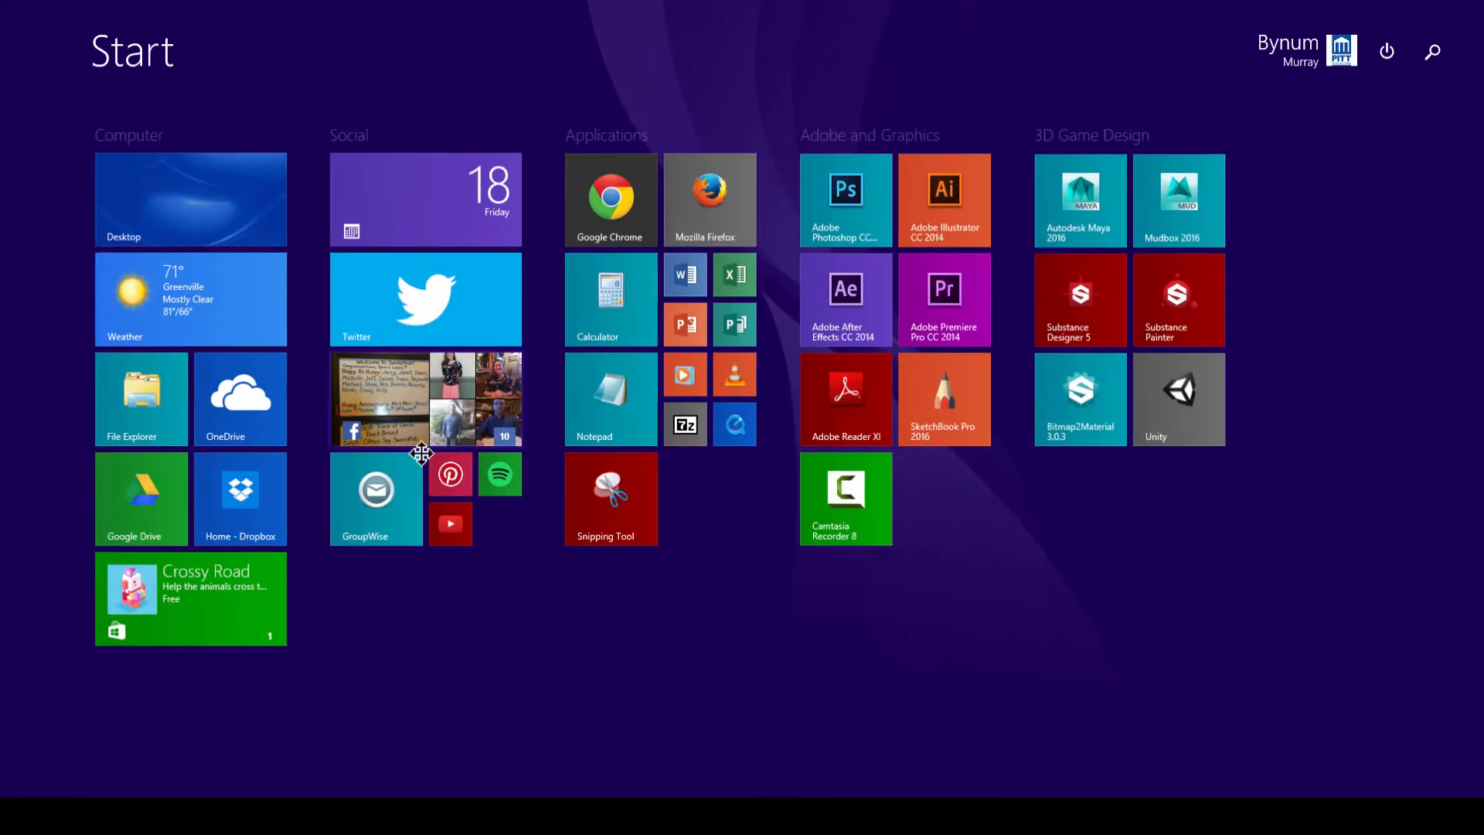
click(145, 229)
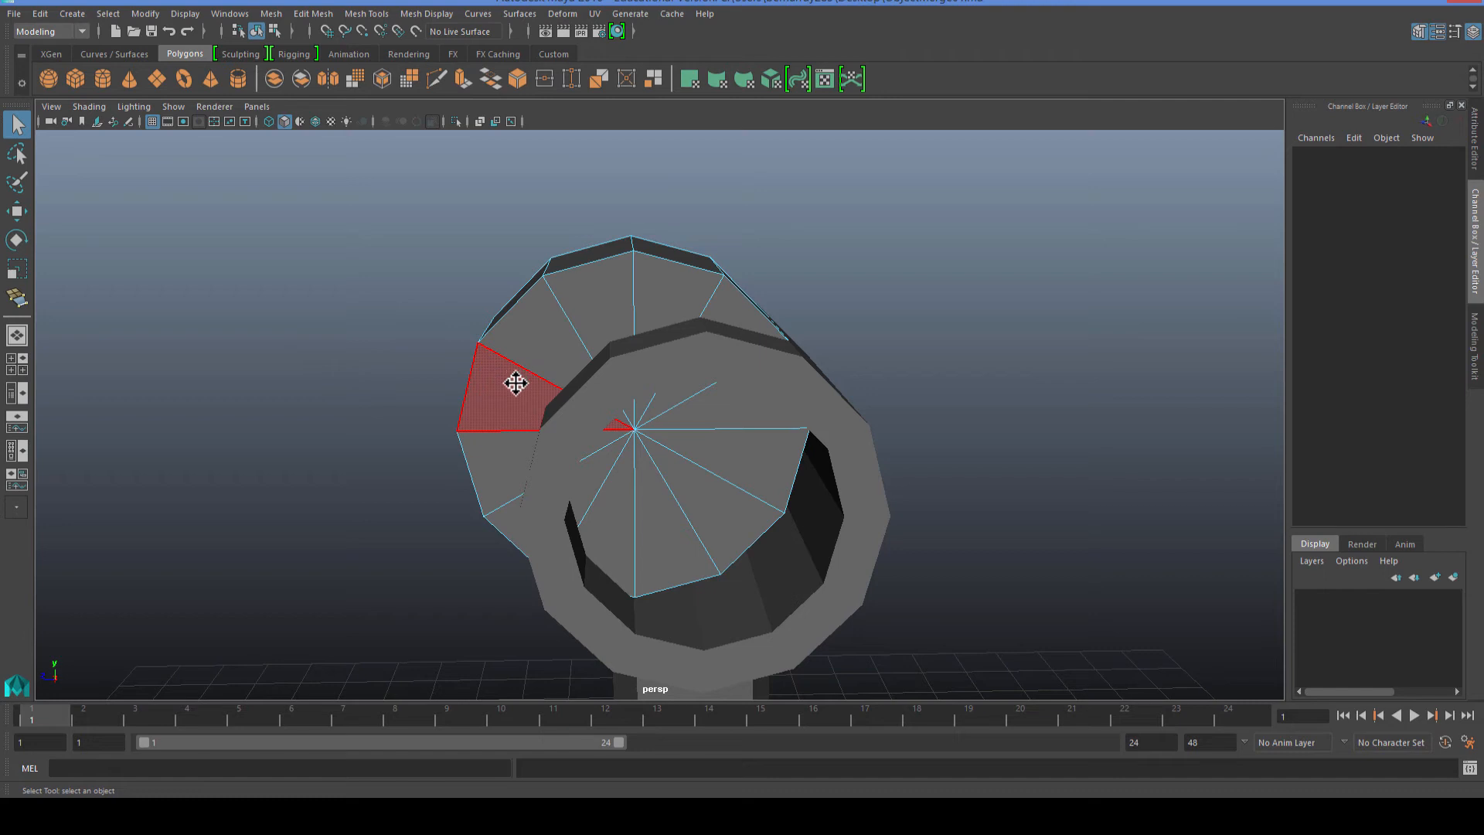
Select and delete the triangular cap faces at both ends of the overlapping cylinder.
mouse_move(515, 383)
mouse_down()
mouse_move(557, 331)
mouse_move(706, 464)
mouse_move(525, 461)
mouse_up()
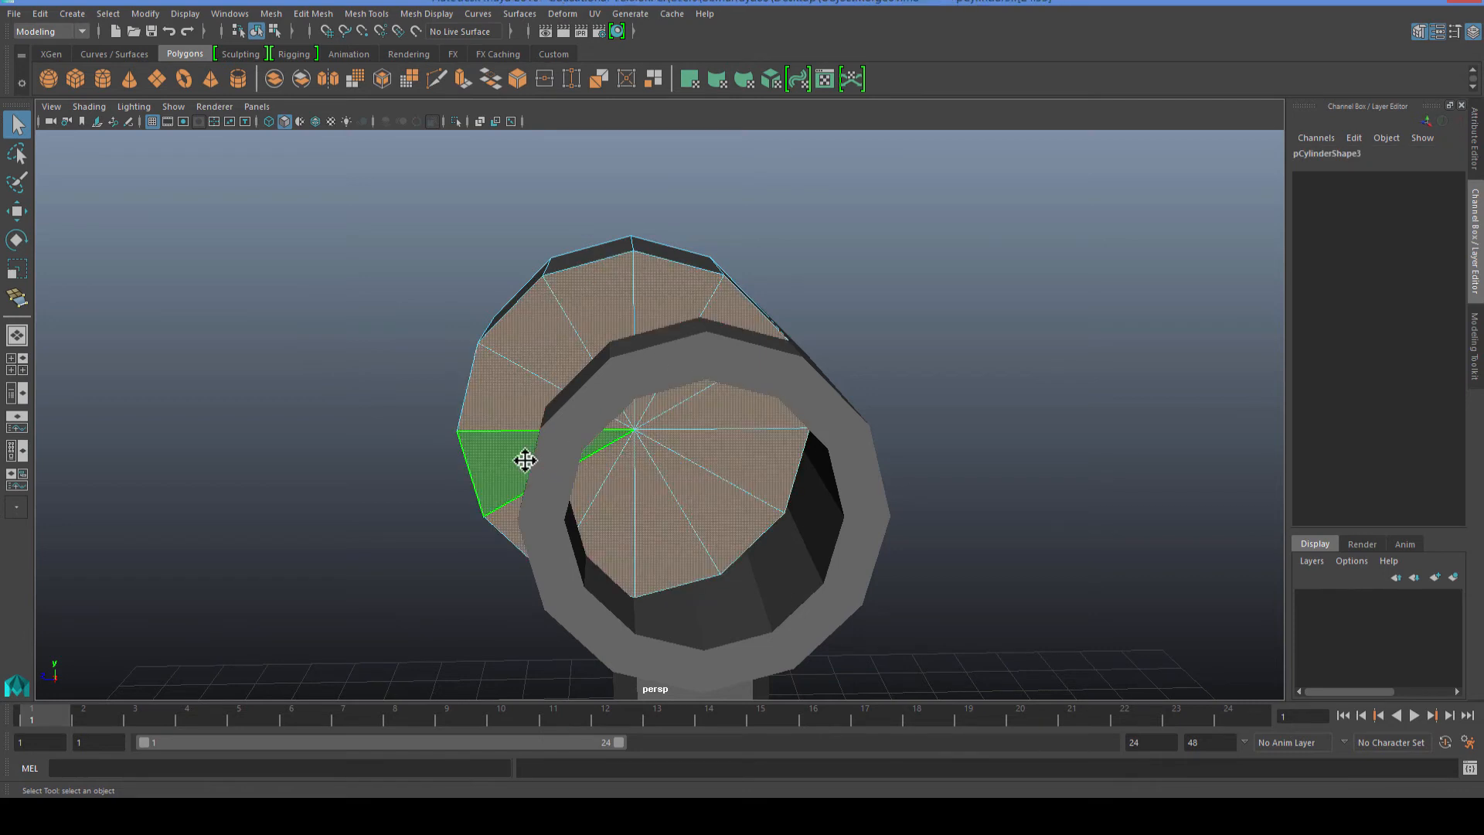
key(Delete)
mouse_move(324, 430)
alt+mouse_down()
mouse_move(630, 424)
mouse_move(649, 360)
mouse_move(702, 477)
mouse_move(652, 480)
alt+mouse_up()
key(Delete)
alt+drag(447, 464, 487, 440)
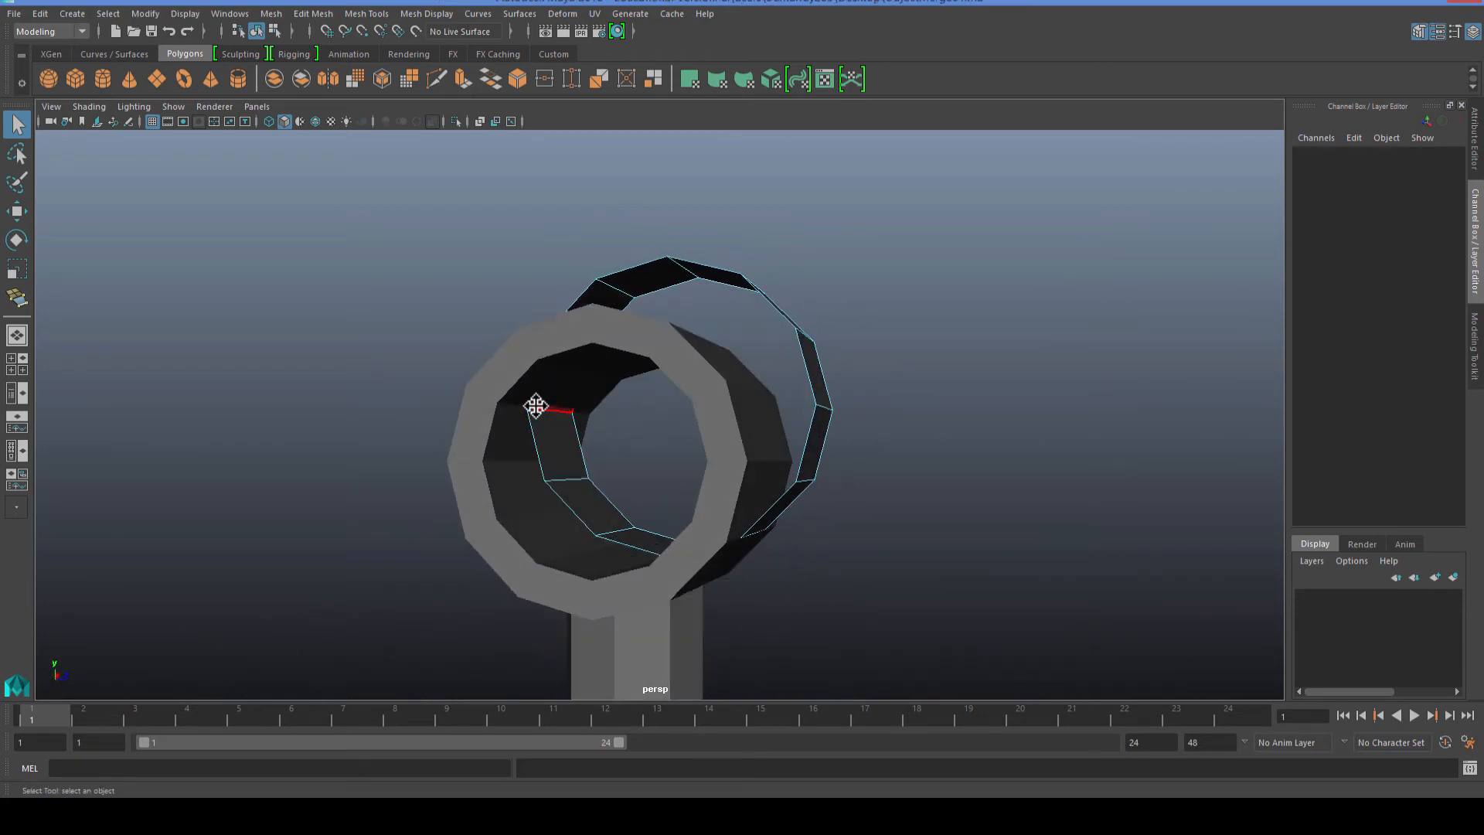
Select and delete the side faces of the open cylinder that lie inside the pipe.
click(541, 429)
shift+click(626, 538)
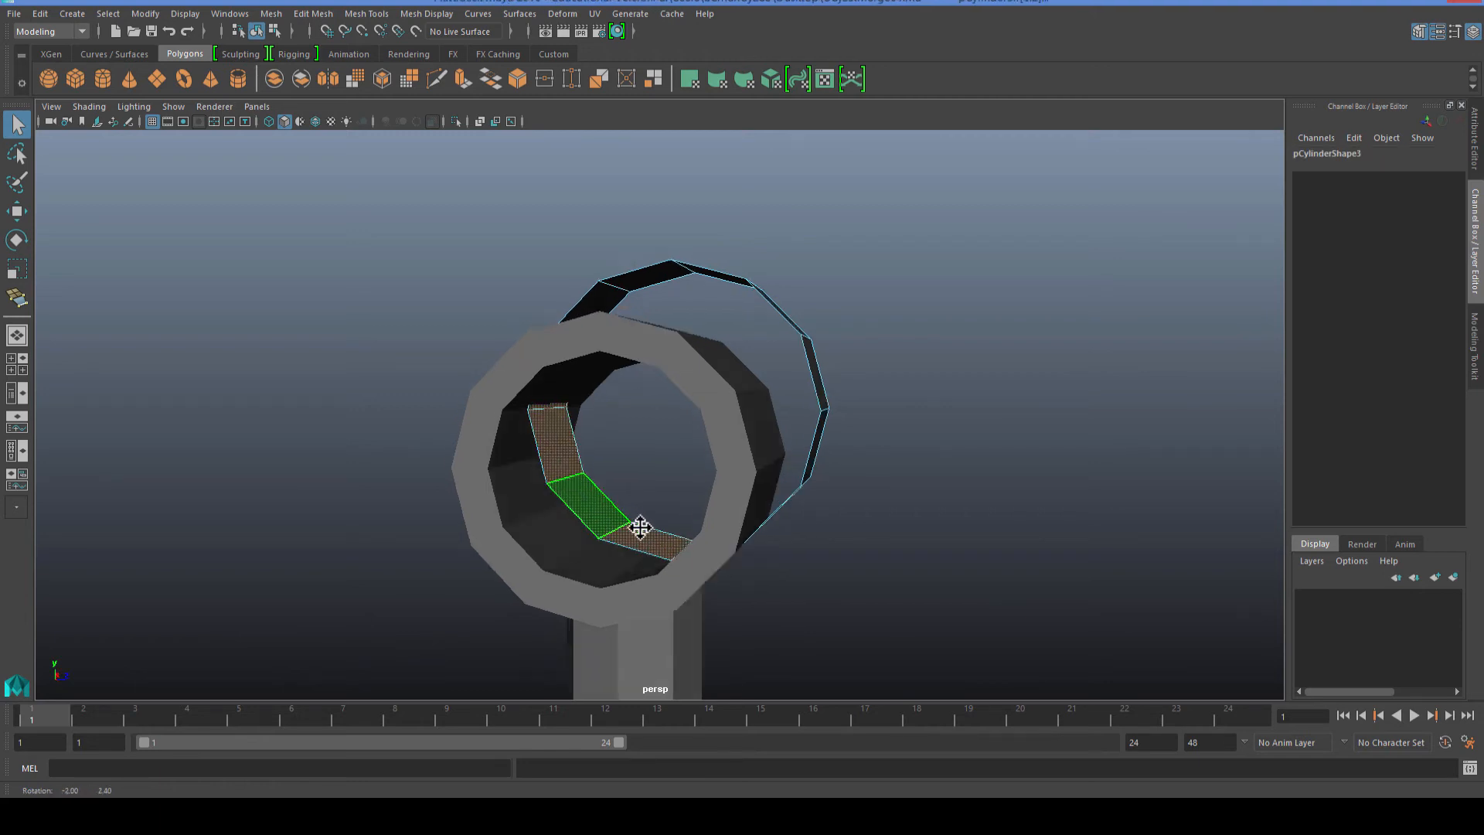
alt+drag(639, 523, 763, 537)
key(4)
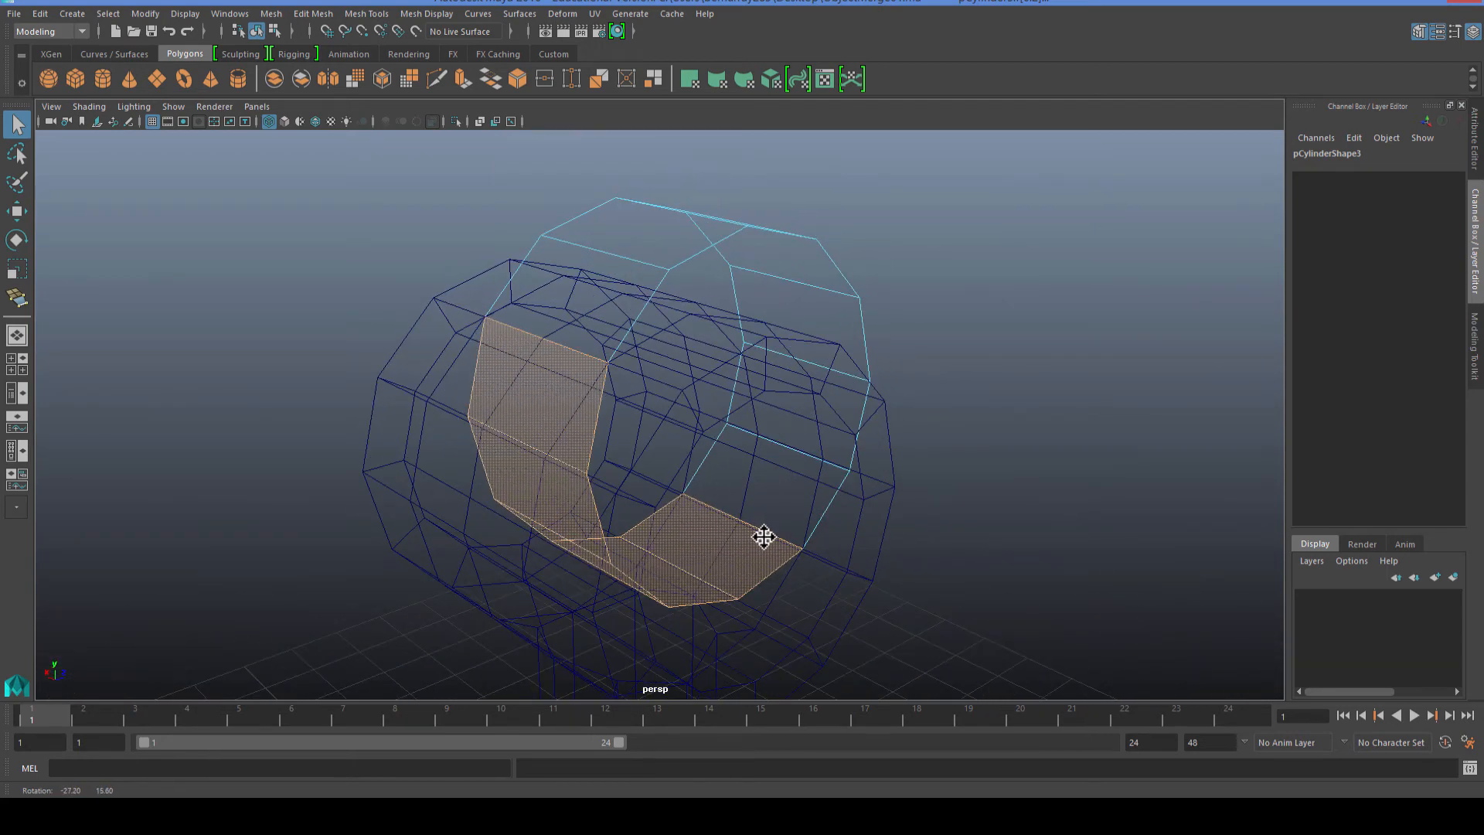
click(636, 436)
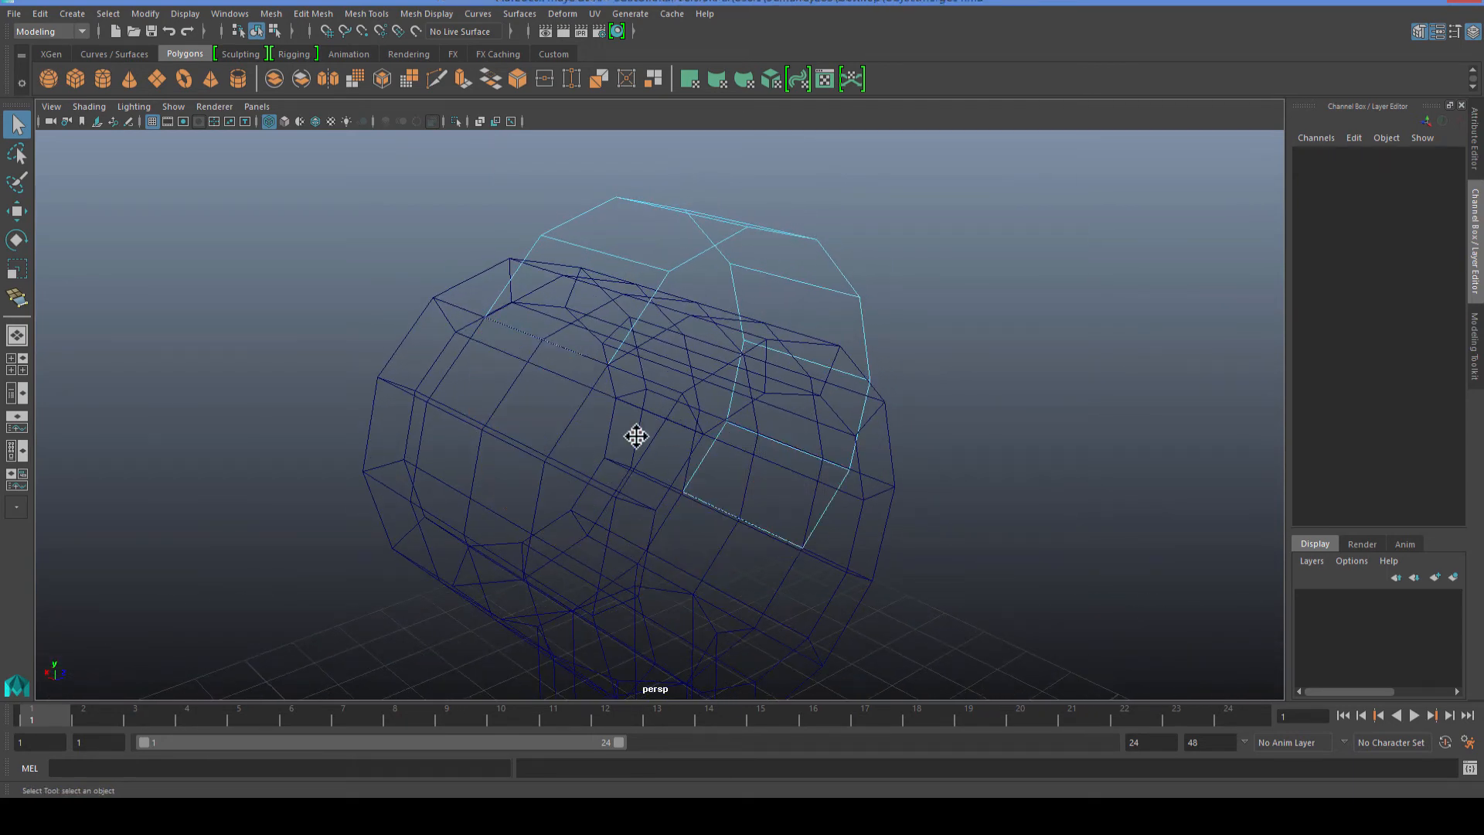
Combine the trimmed cylinder and the pipe assembly into a single mesh.
key(5)
mouse_move(632, 434)
alt+mouse_down()
mouse_move(692, 441)
mouse_move(590, 417)
mouse_move(649, 373)
alt+mouse_up()
click(649, 373)
shift+click(884, 311)
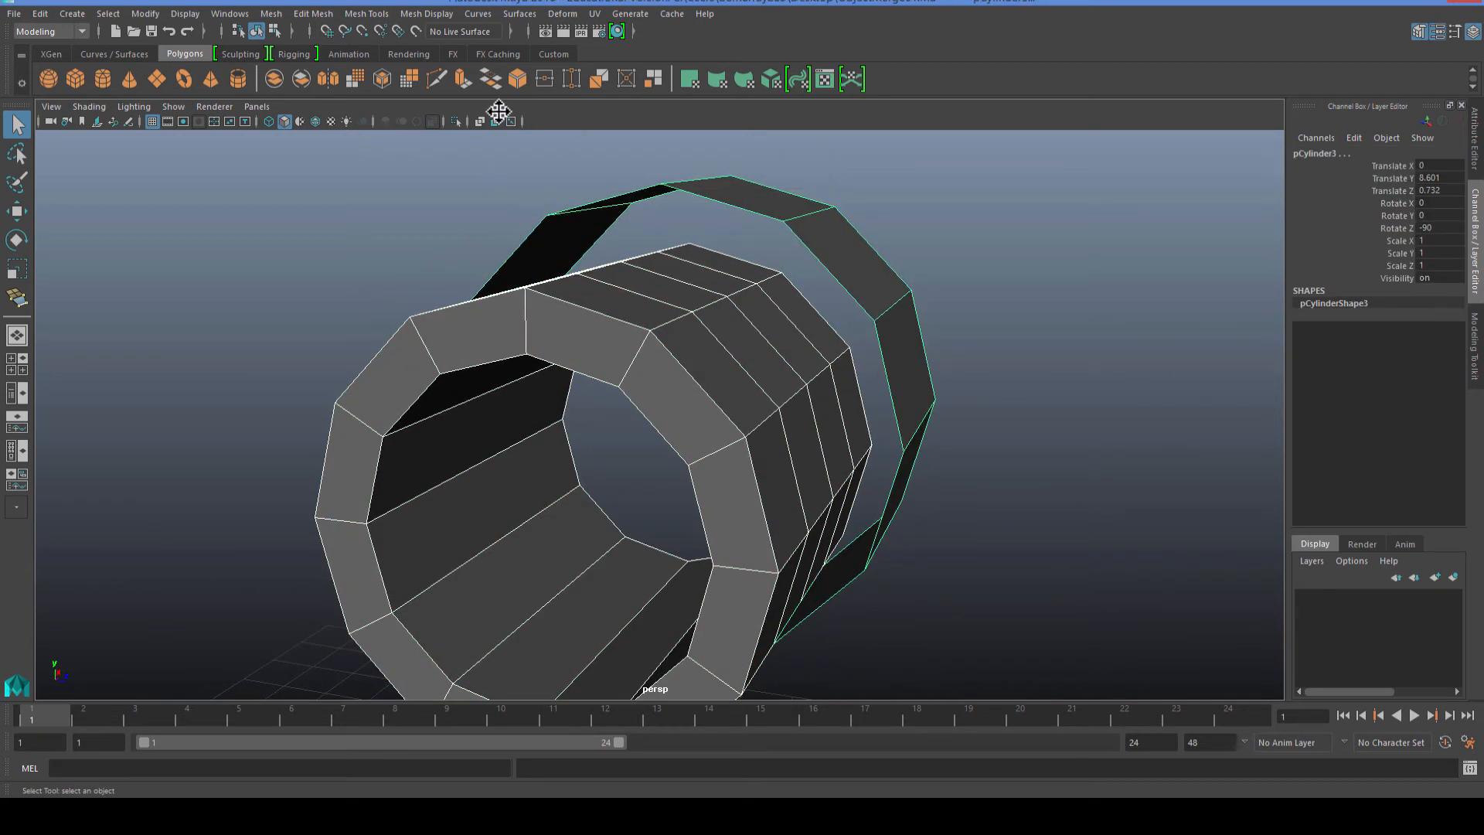
click(270, 14)
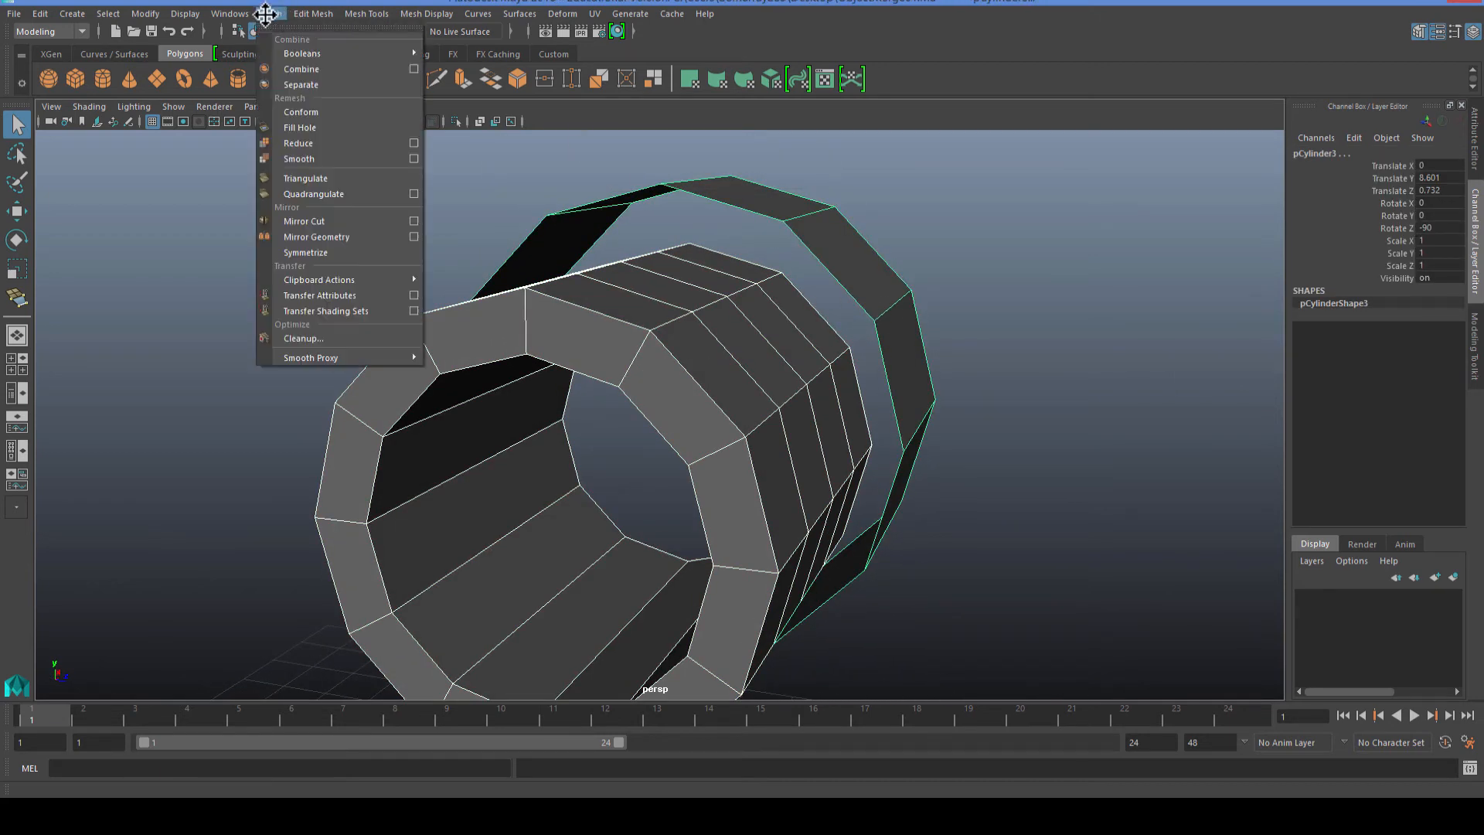
click(302, 76)
Select the combined mesh and try a Multi-Cut edge loop around the outer cylinder.
scroll(425, 360, up, 3)
click(226, 276)
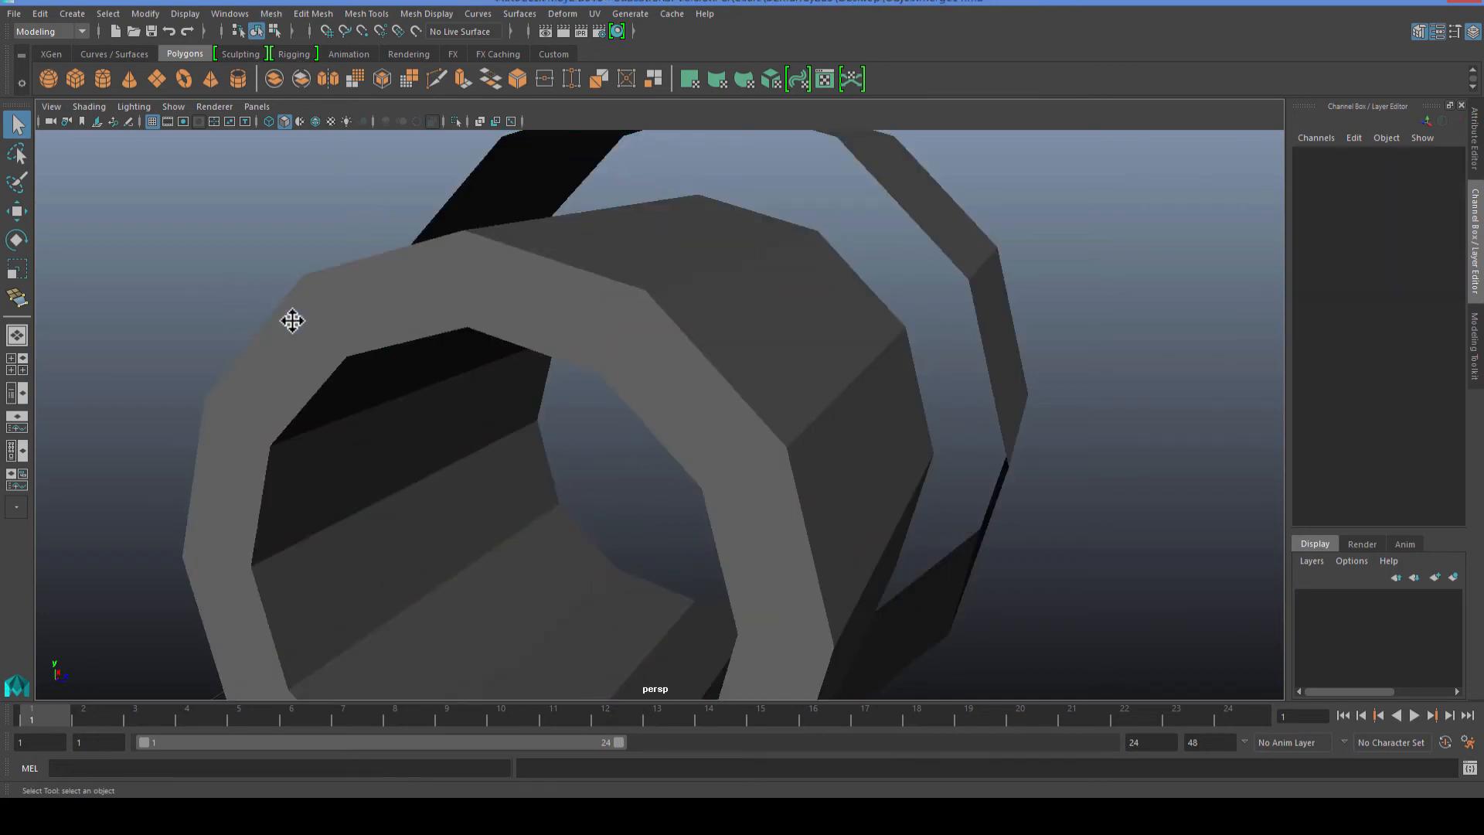
alt+drag(291, 322, 599, 361)
click(620, 335)
scroll(587, 371, down, 3)
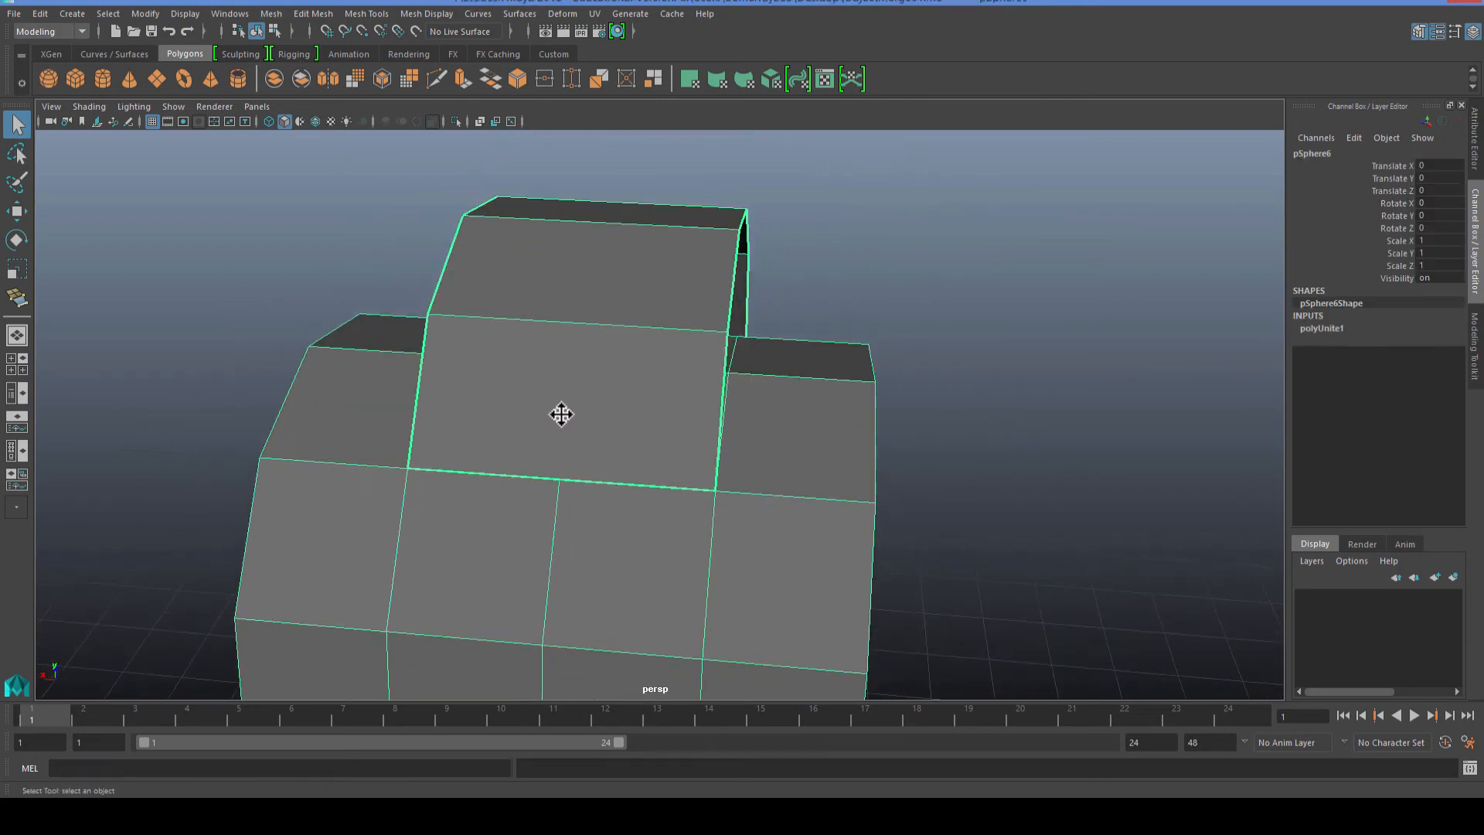
alt+drag(564, 415, 799, 299)
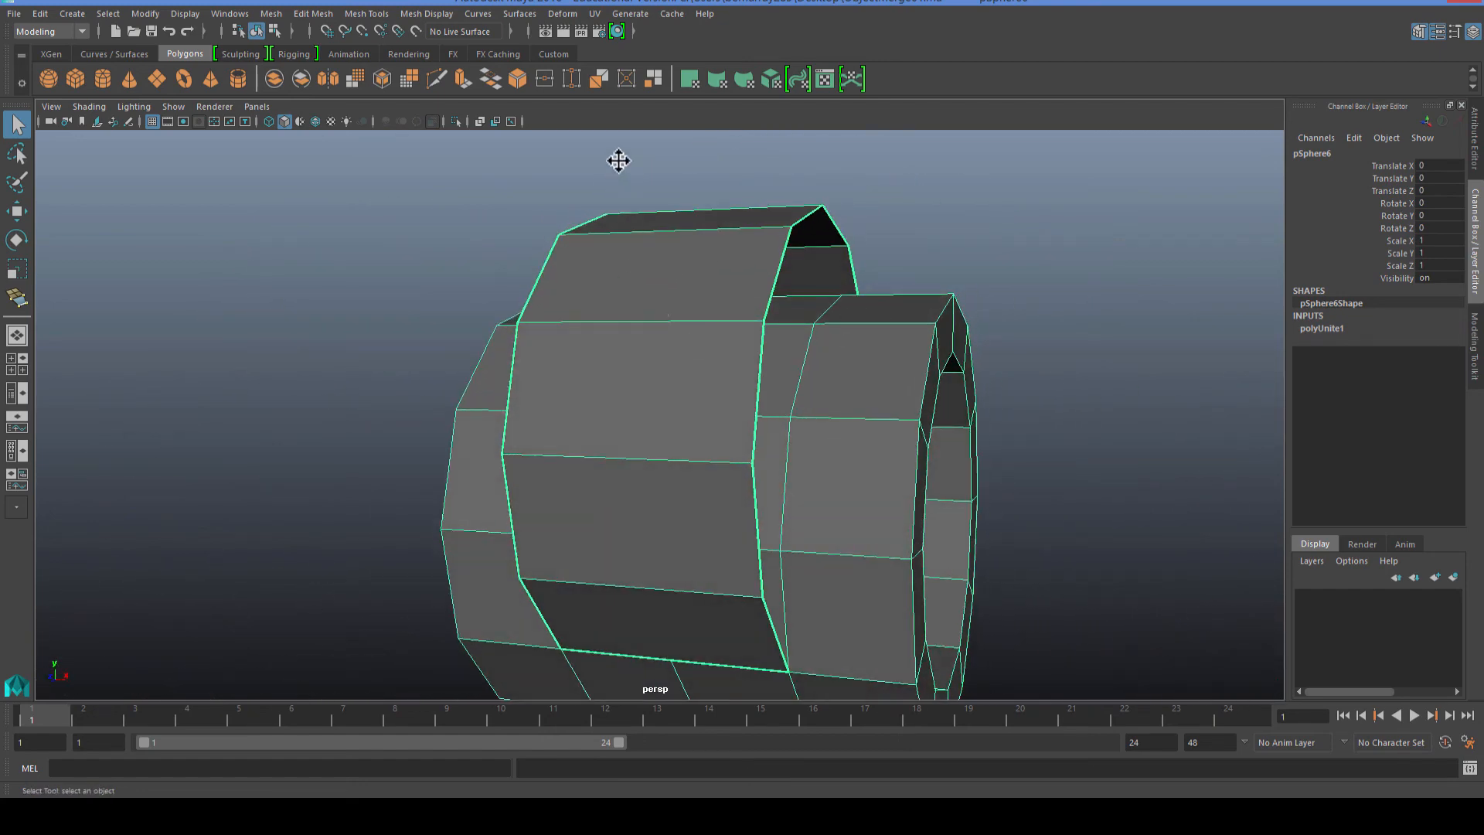
click(370, 13)
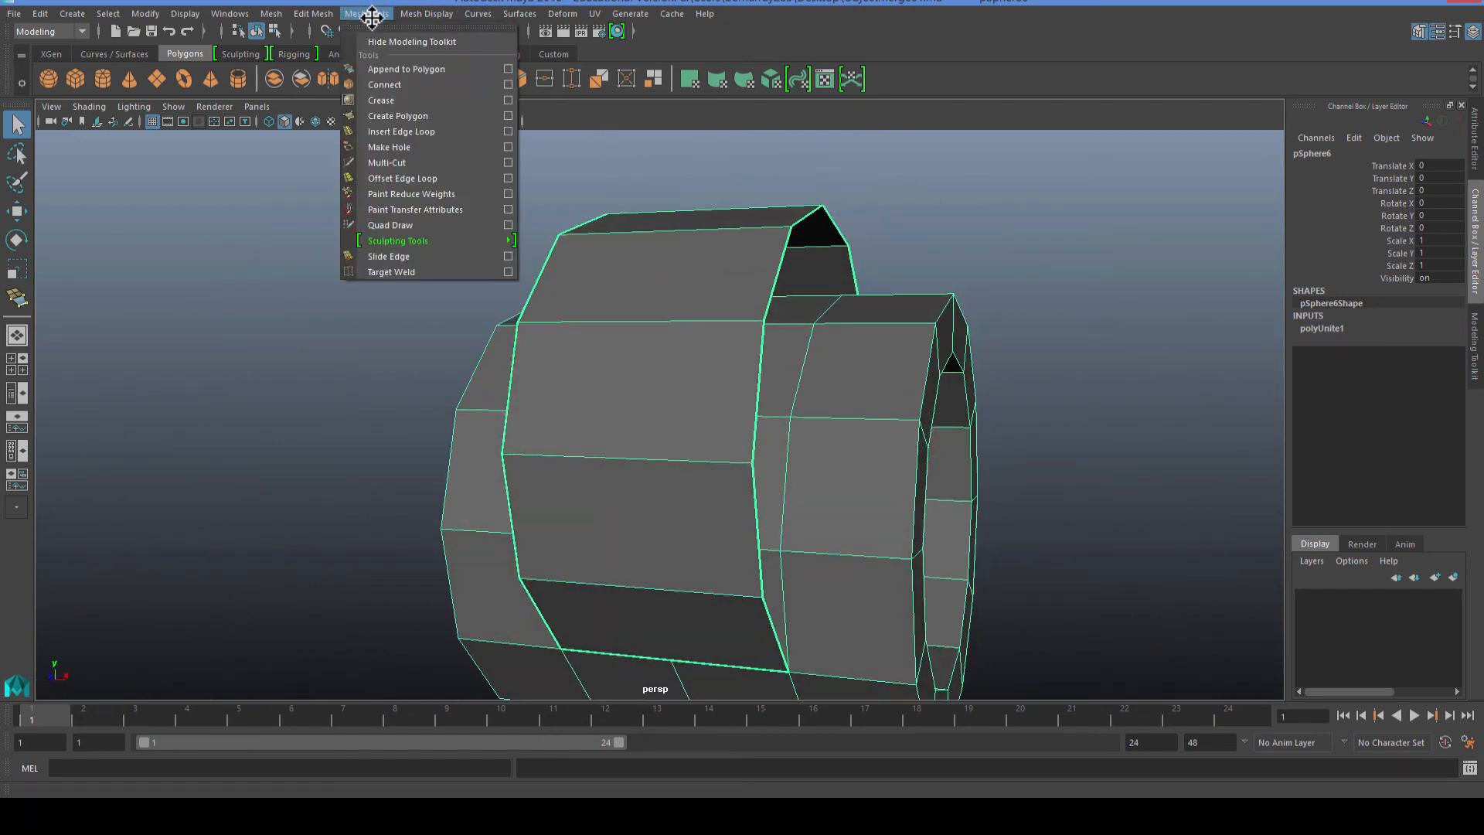
click(992, 50)
click(1473, 329)
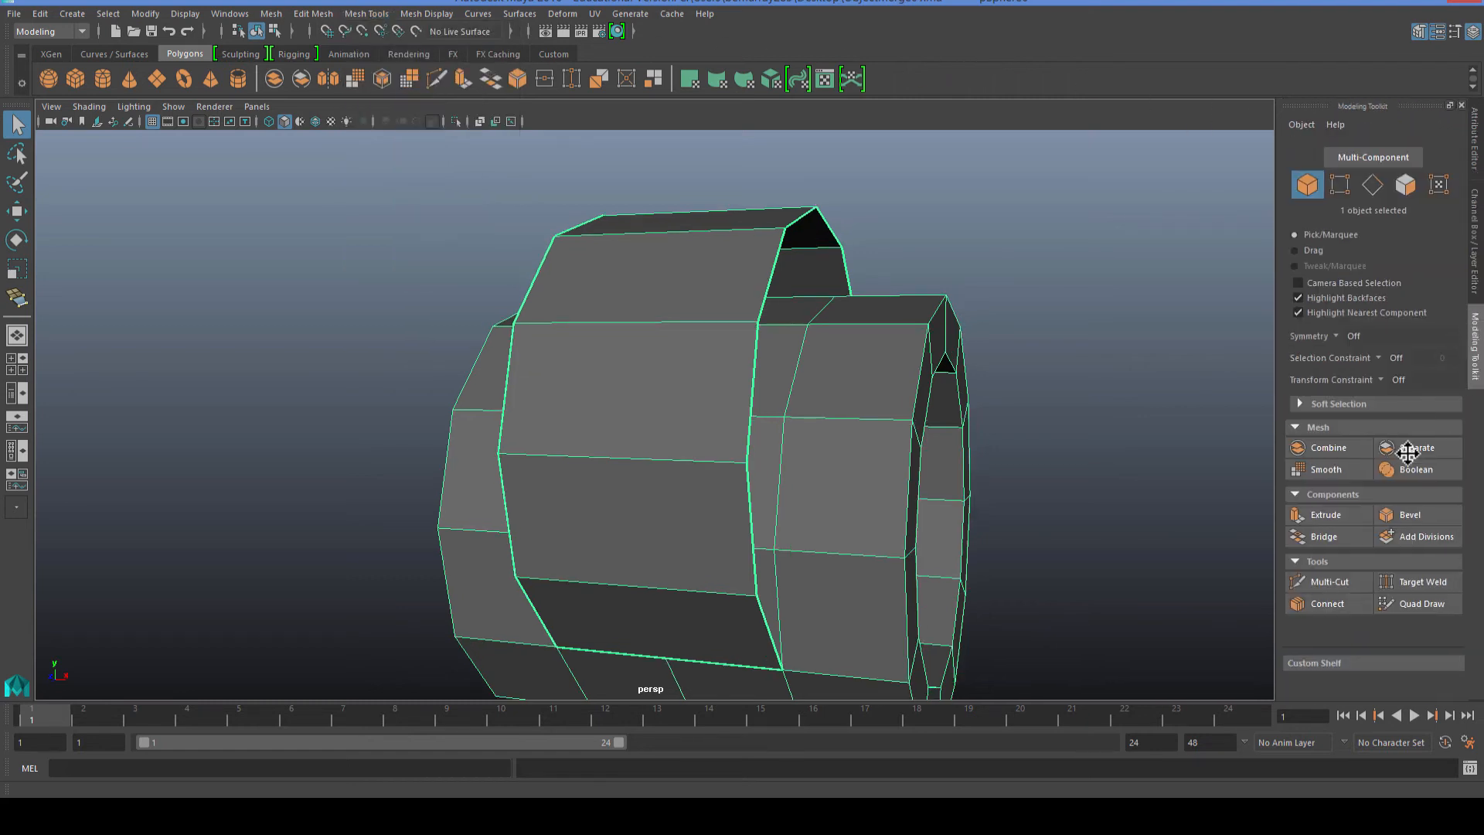
click(1333, 587)
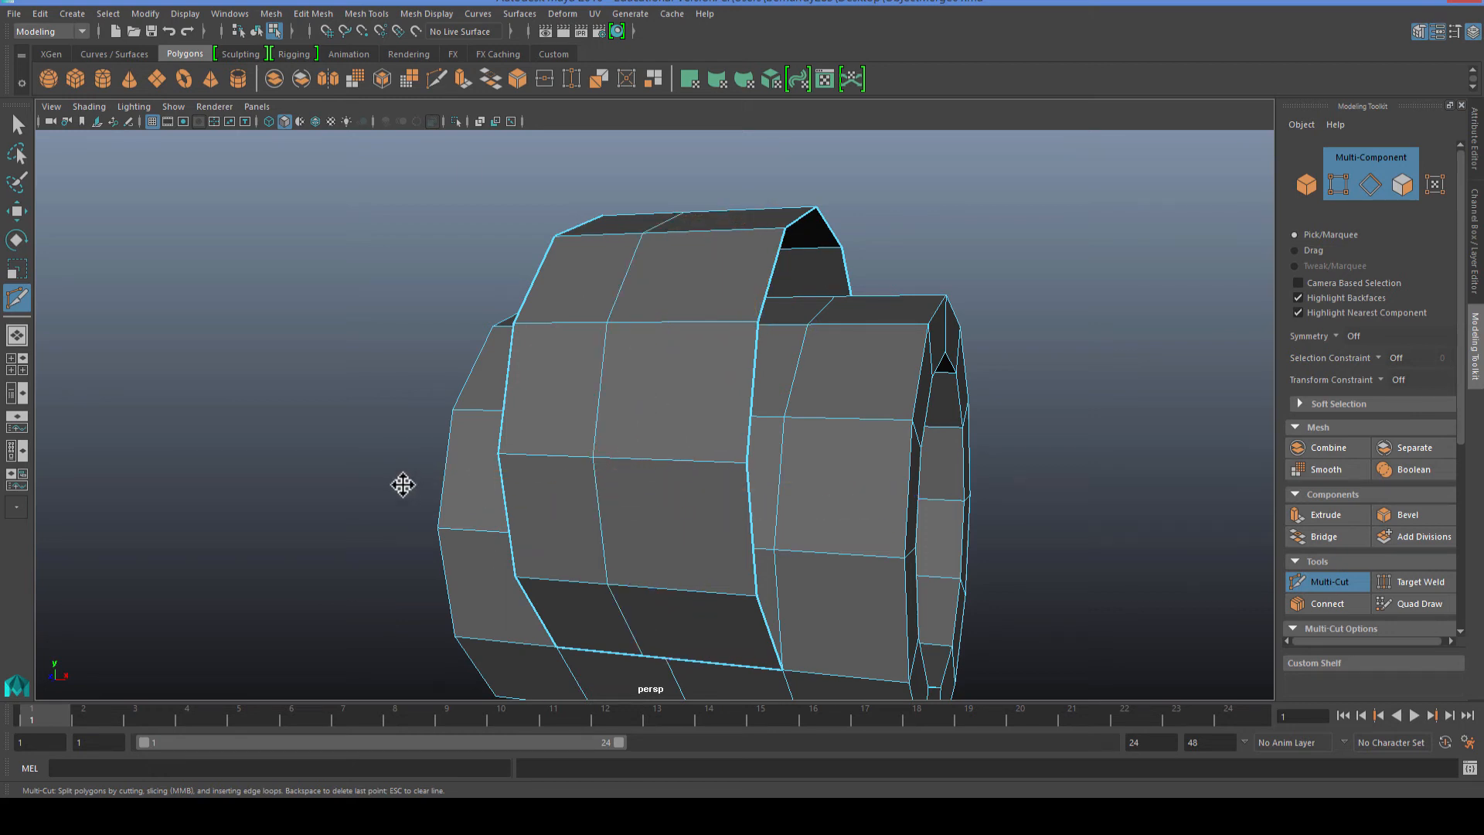
Undo the off-centre edge loop and insert a centred one around the outer cylinder with Multi-Cut.
alt+drag(402, 485, 374, 444)
scroll(373, 443, up, 3)
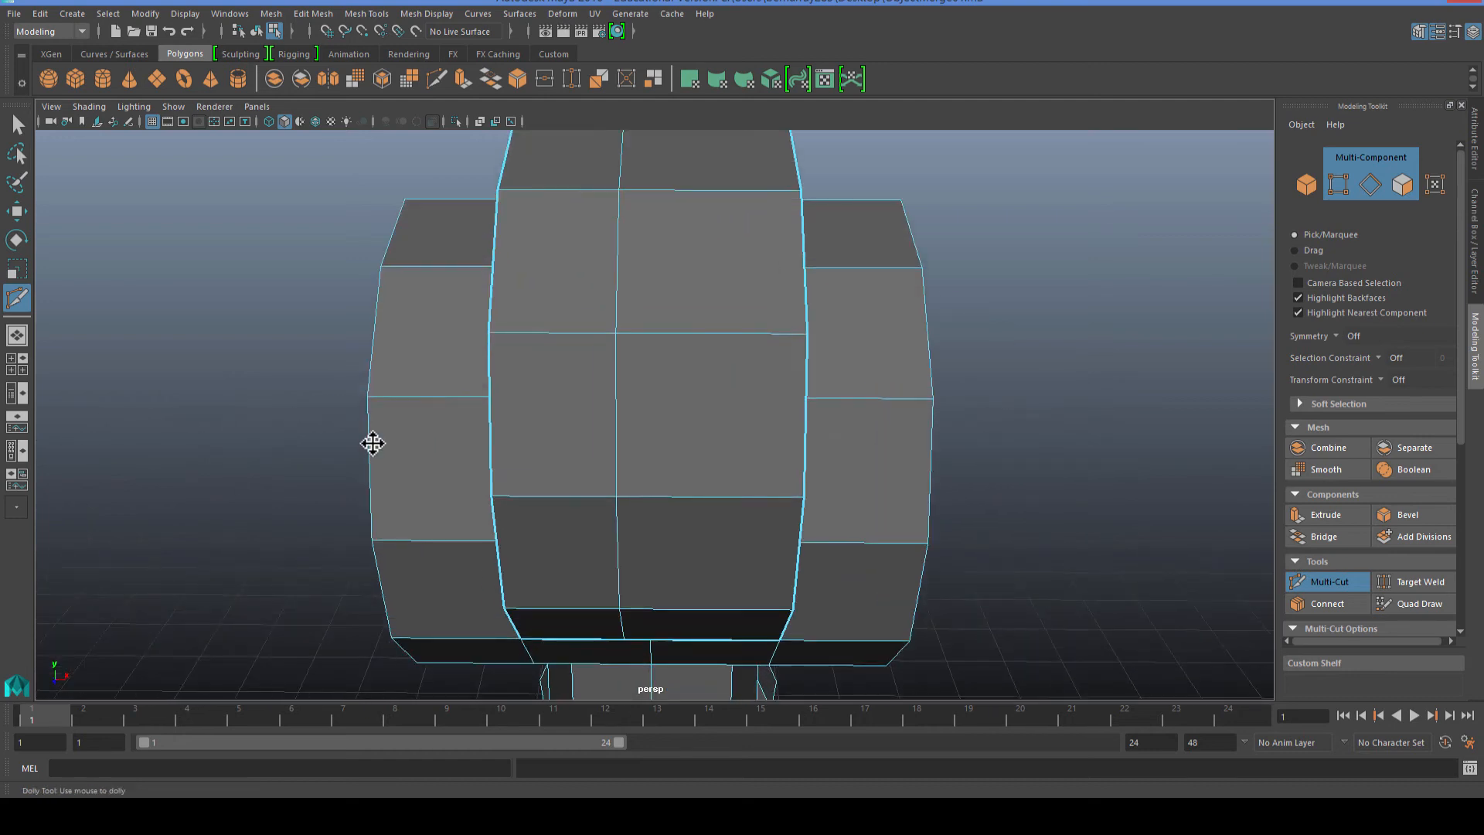
key(ctrl+z)
click(628, 340)
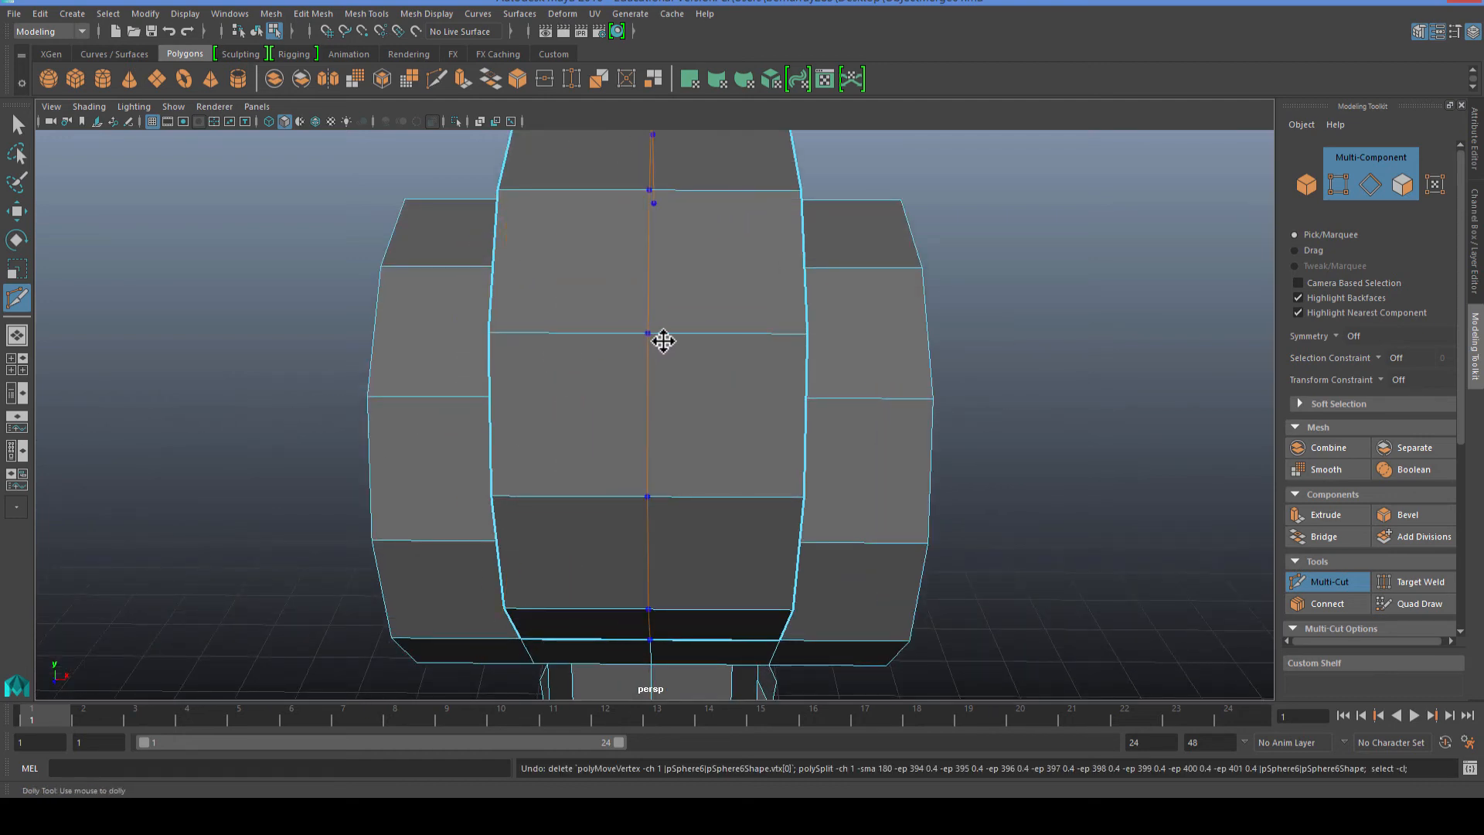
ctrl+shift+click(663, 341)
scroll(588, 459, down, 3)
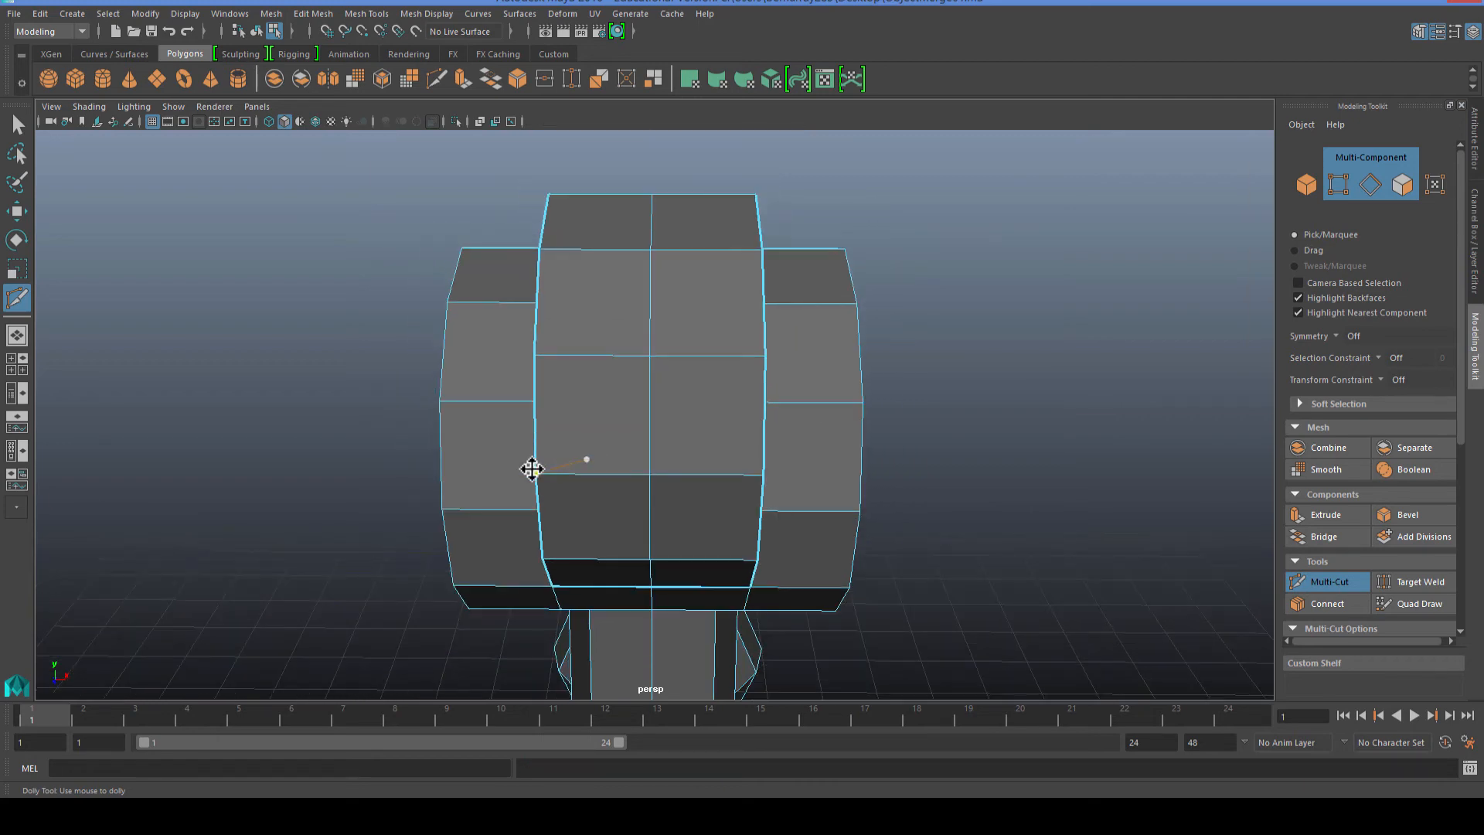
Switch to face selection and delete the strip of pipe faces bordering one side of the outer cylinder.
alt+drag(366, 471, 551, 494)
key(q)
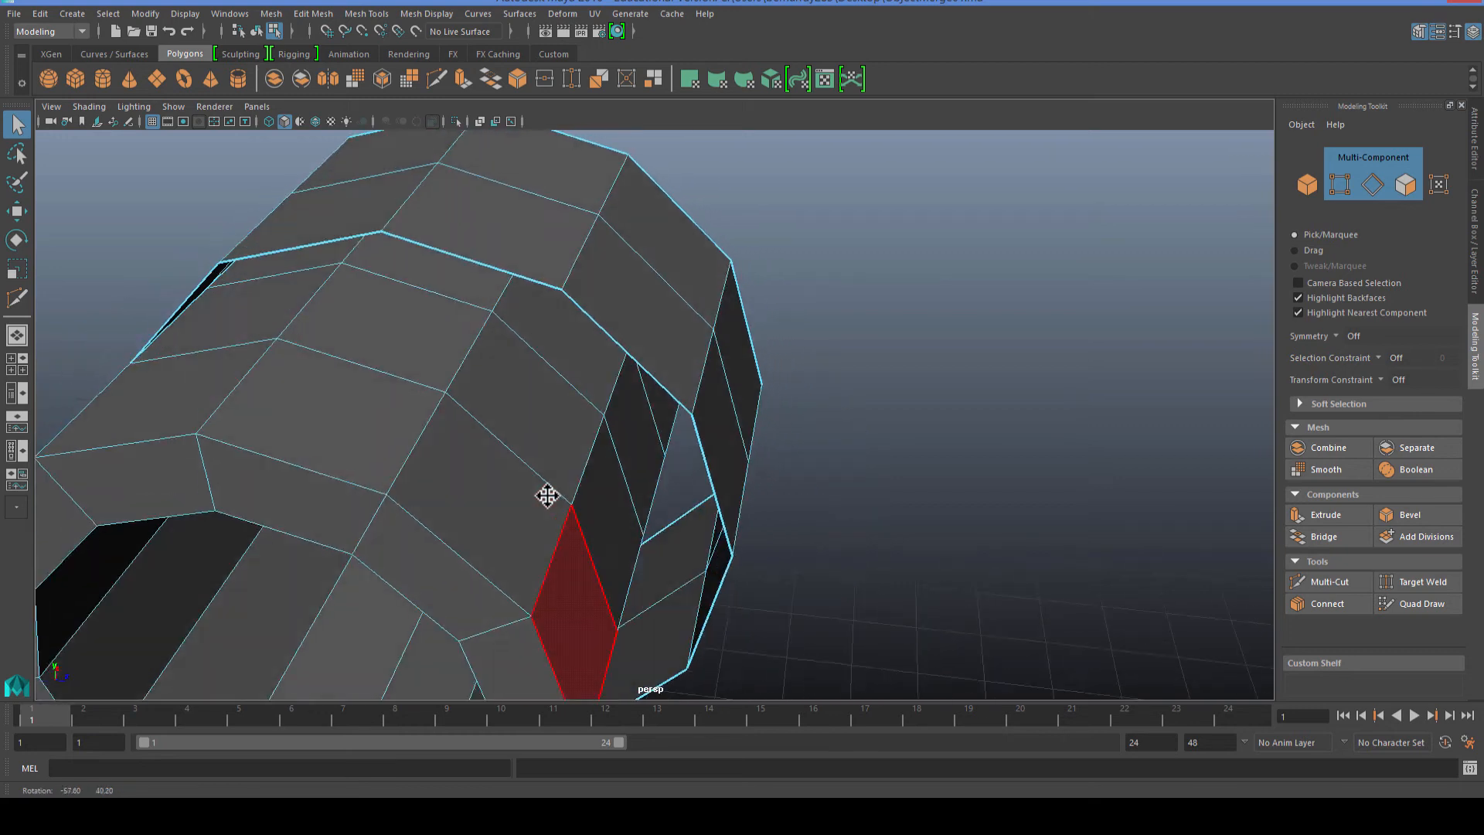
right_drag(253, 325, 314, 345)
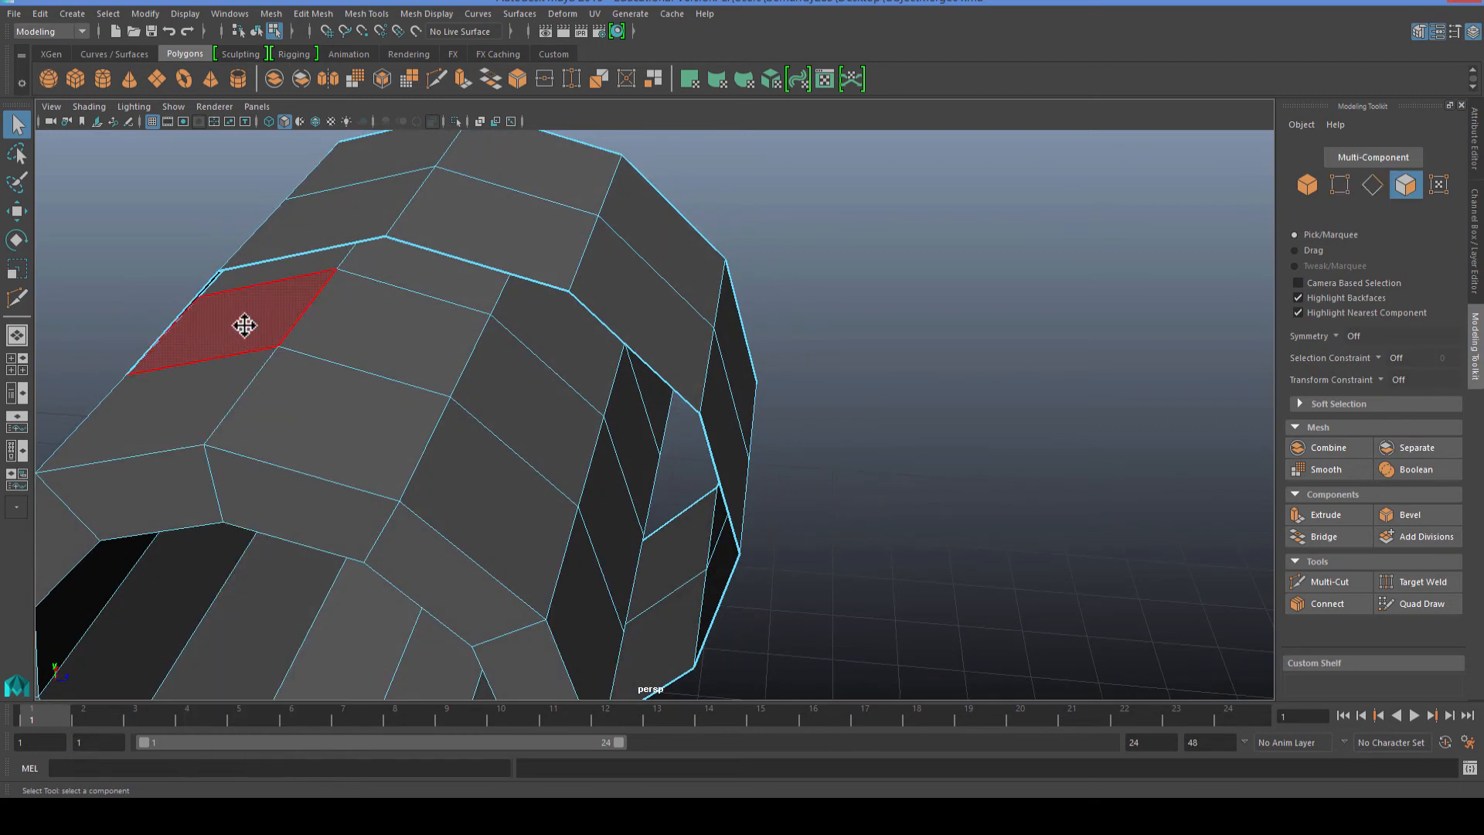
click(244, 325)
key(ctrl+z)
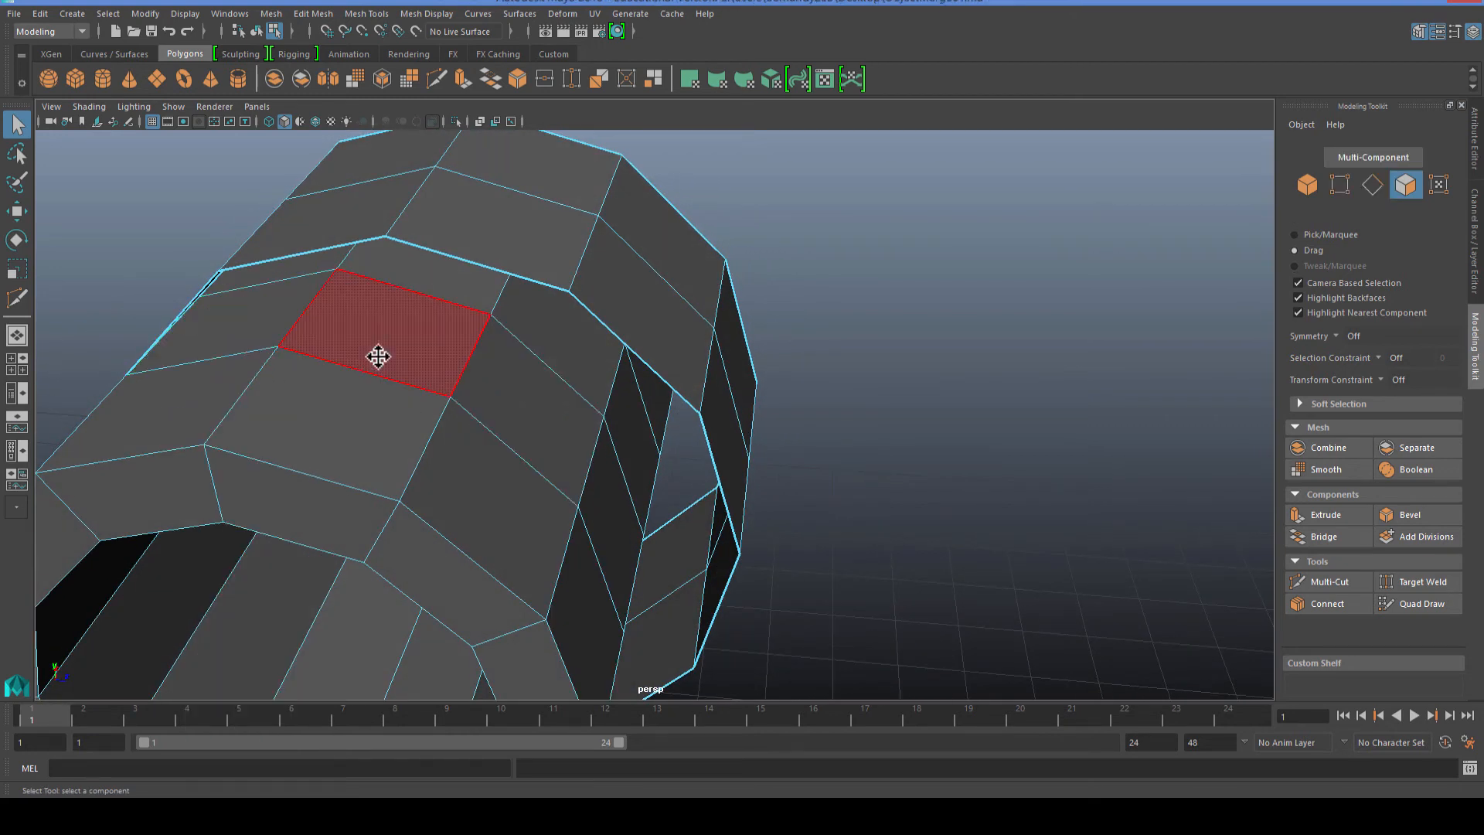
mouse_move(256, 327)
mouse_down()
mouse_move(520, 407)
mouse_move(610, 511)
mouse_move(563, 514)
mouse_move(564, 557)
mouse_move(587, 546)
mouse_move(379, 569)
mouse_move(474, 497)
mouse_move(507, 540)
mouse_move(613, 530)
mouse_up()
key(Delete)
Select and delete the matching strip of pipe faces bordering the opposite side of the outer cylinder.
click(629, 527)
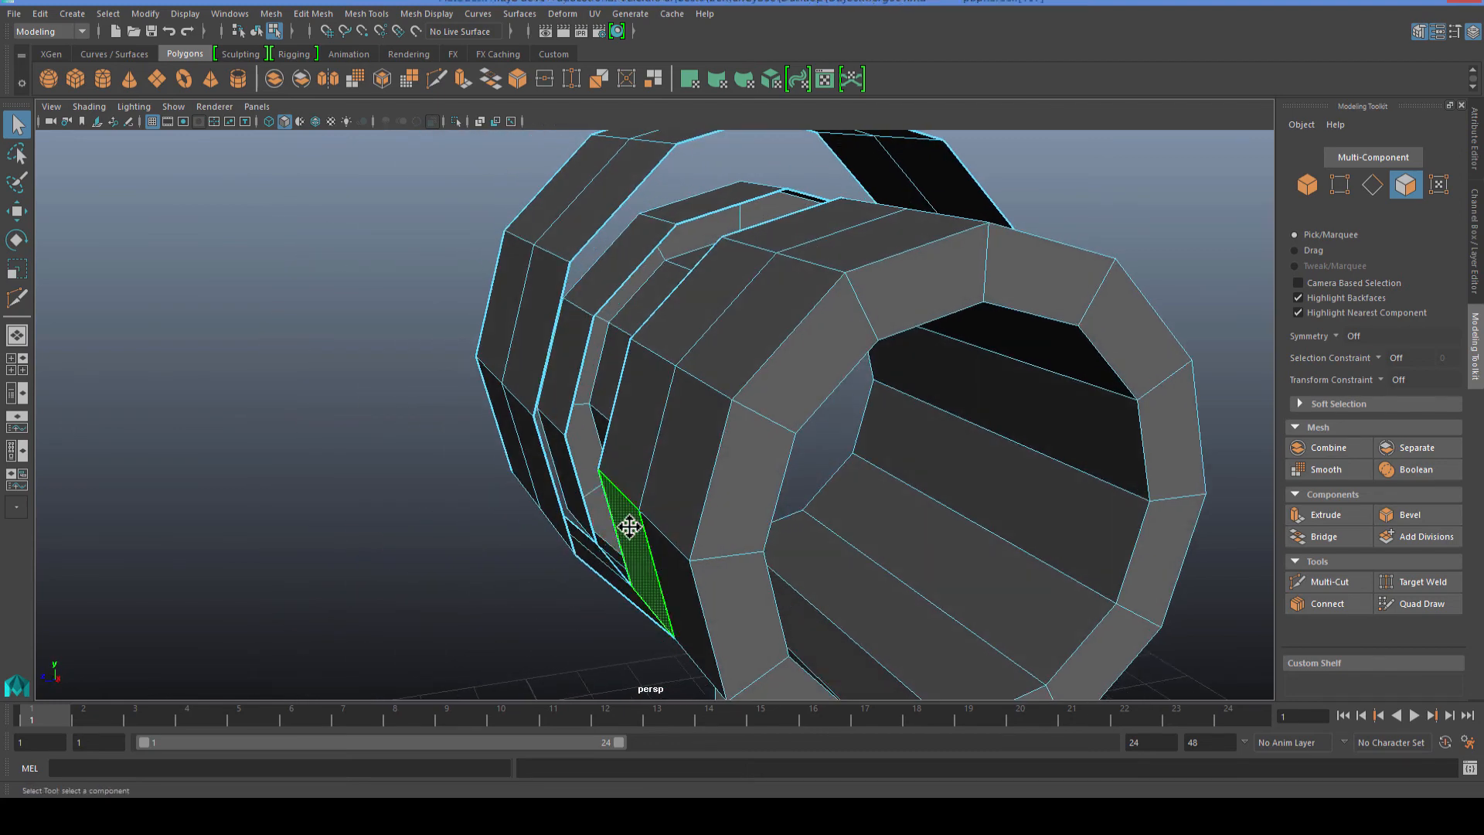
shift+click(630, 460)
shift+click(693, 325)
alt+drag(778, 368, 703, 433)
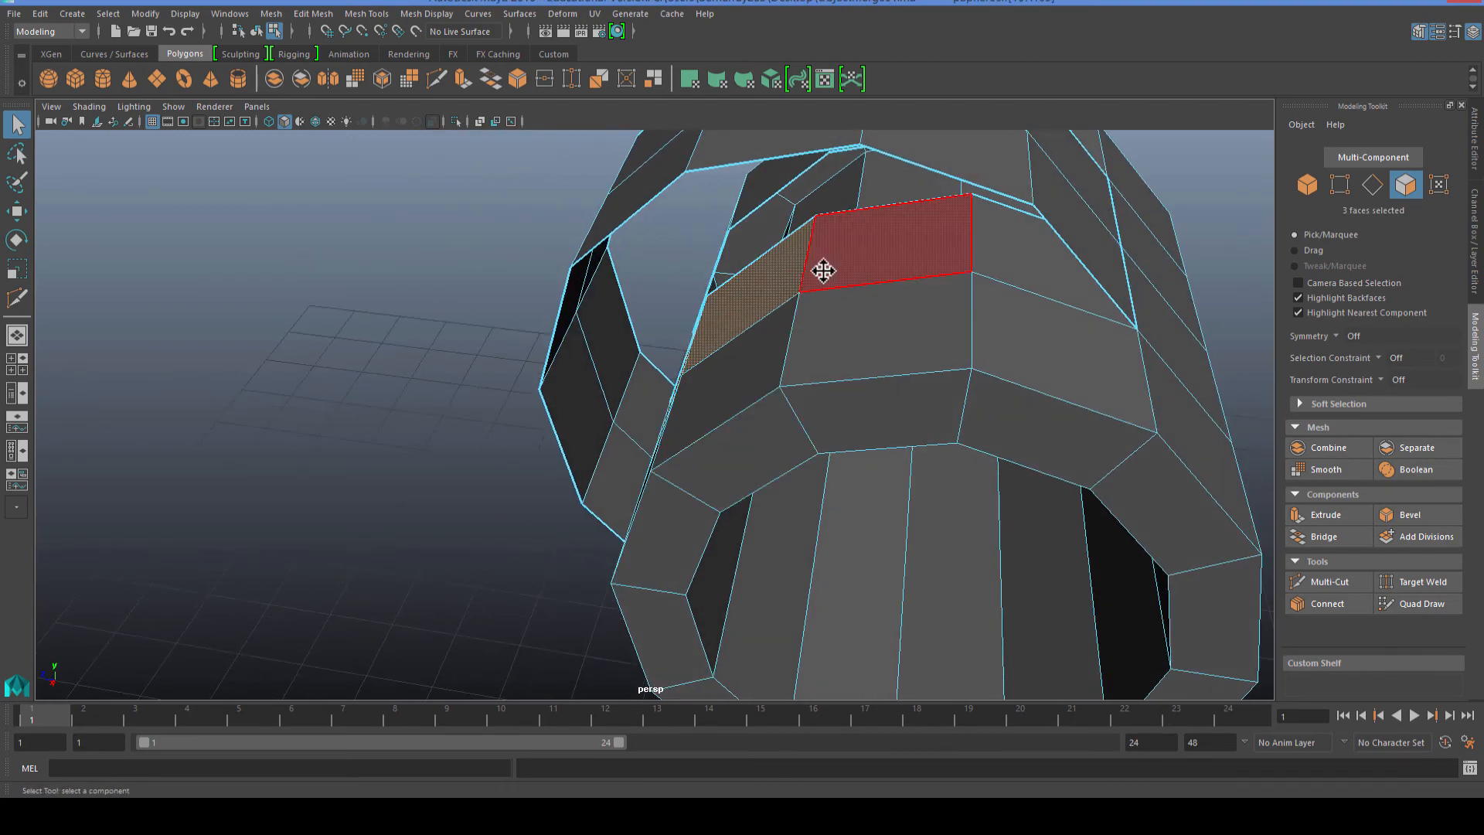
shift+click(995, 267)
key(Delete)
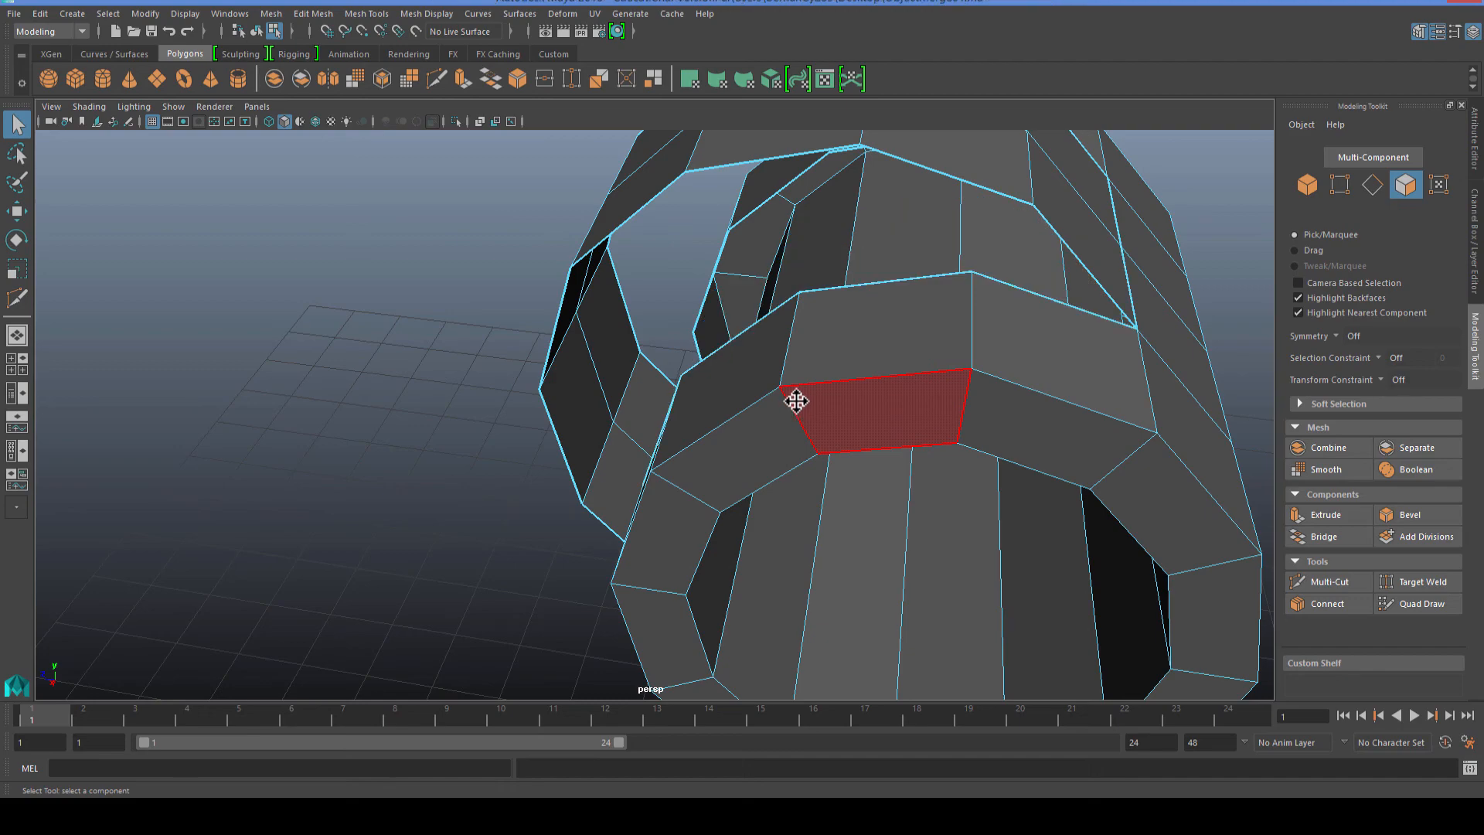
Switch to edge selection and select the five open border edges of the pipe on one side of the cylinder.
alt+drag(703, 404, 542, 424)
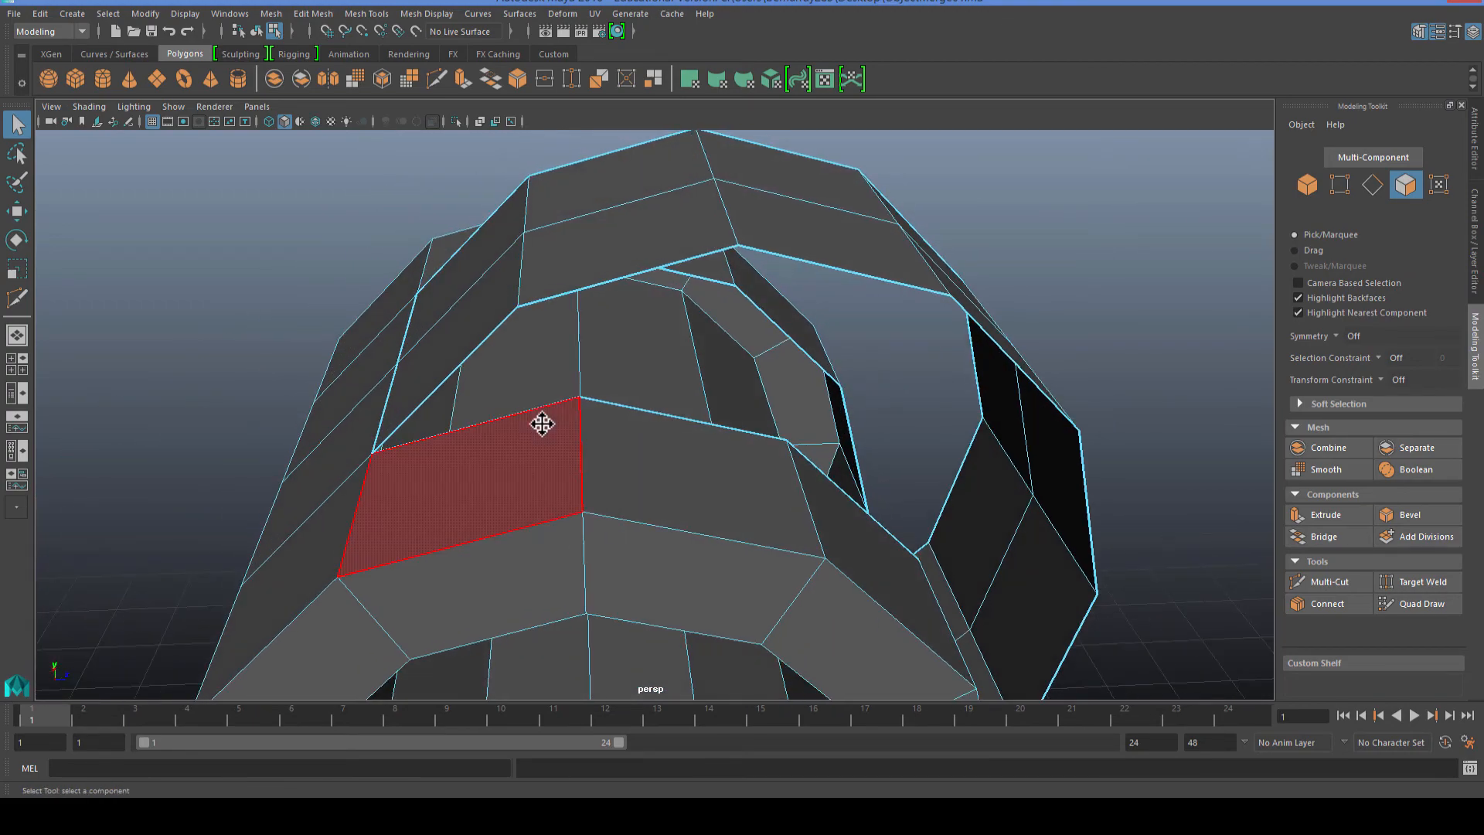
right_drag(542, 424, 521, 355)
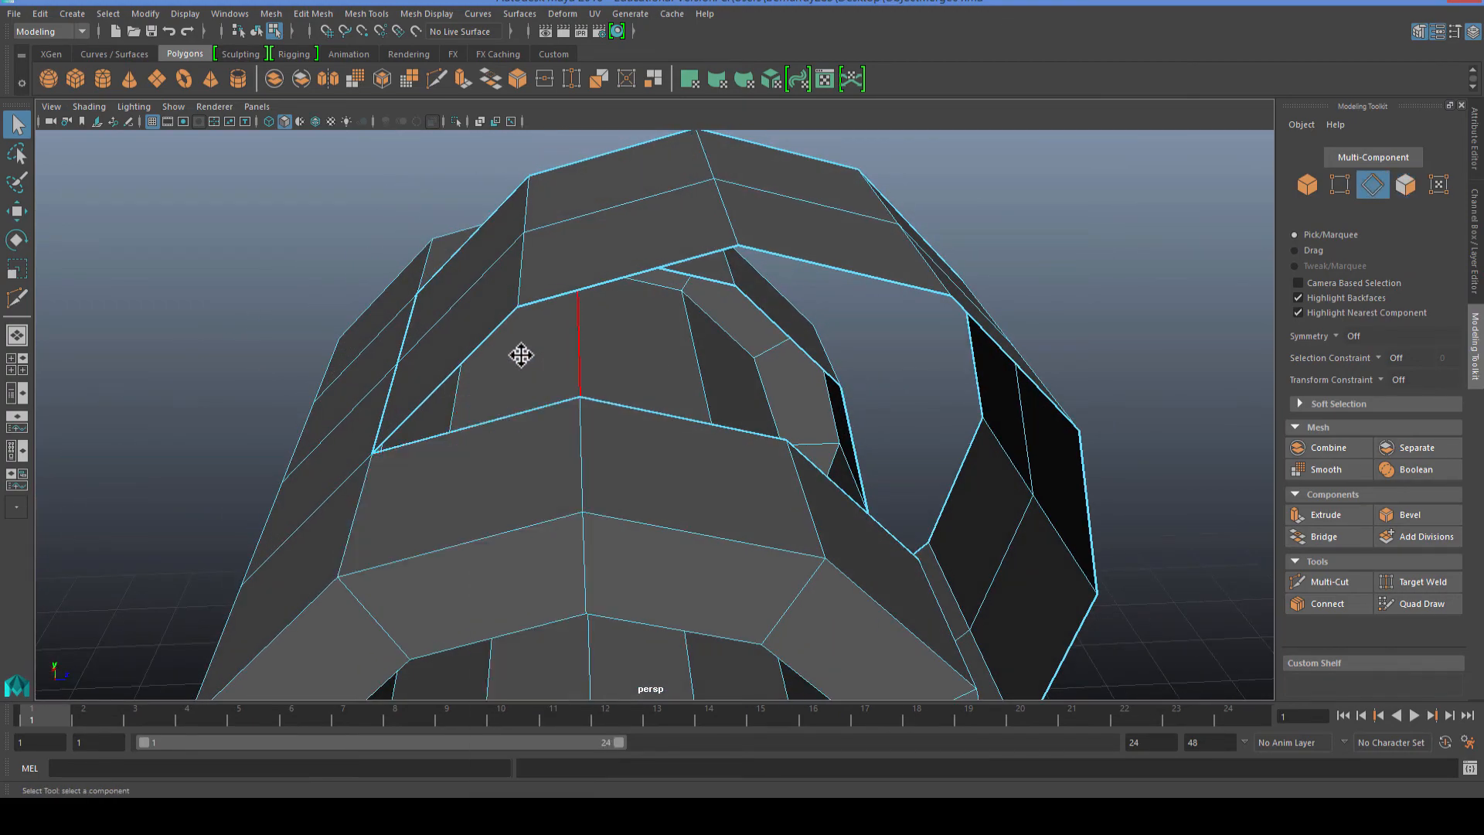
click(512, 417)
shift+click(626, 414)
mouse_move(626, 414)
alt+mouse_down()
mouse_move(745, 470)
mouse_move(644, 408)
alt+mouse_up()
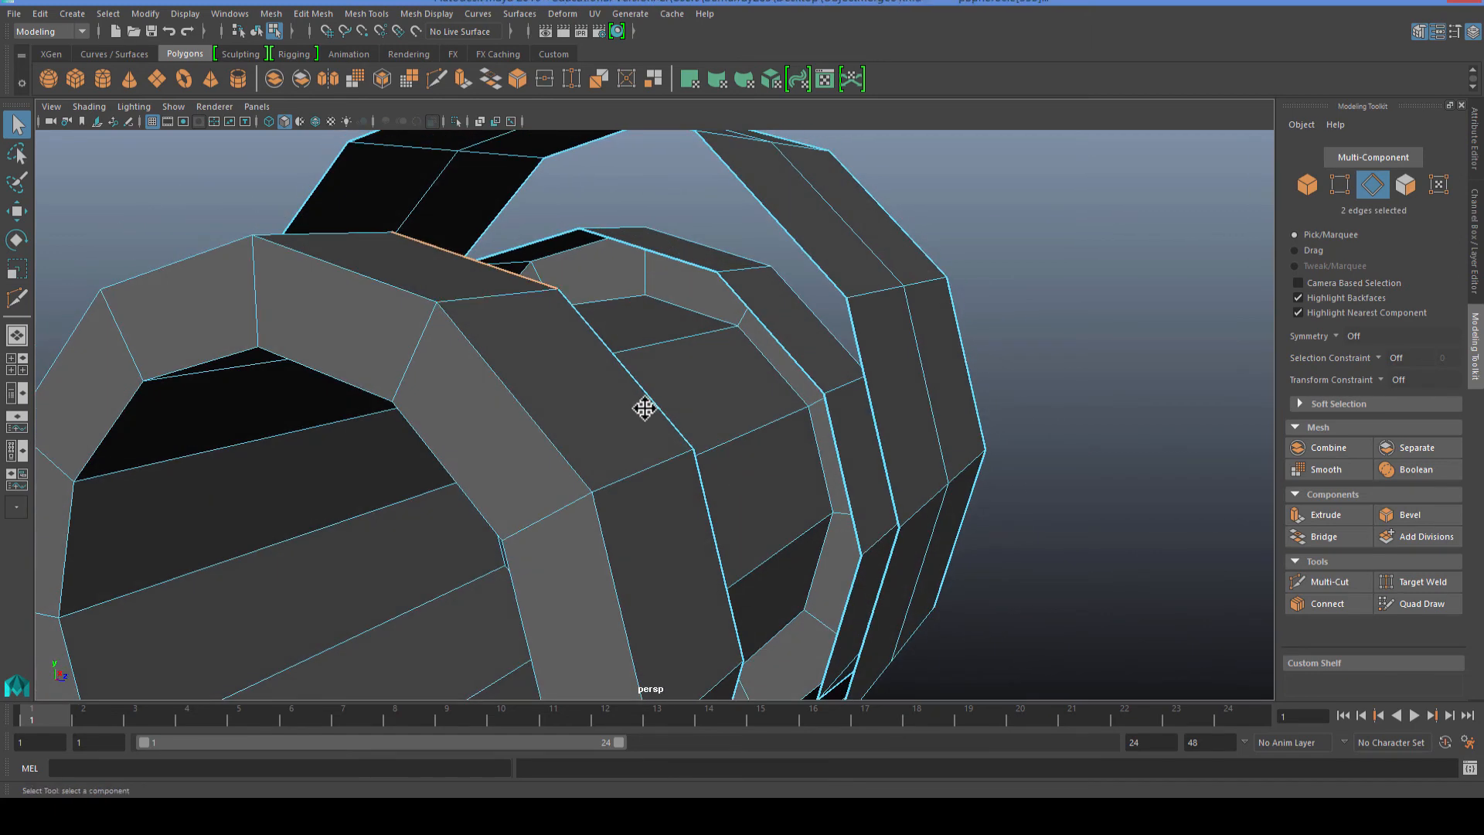
shift+click(651, 404)
key(ctrl+z)
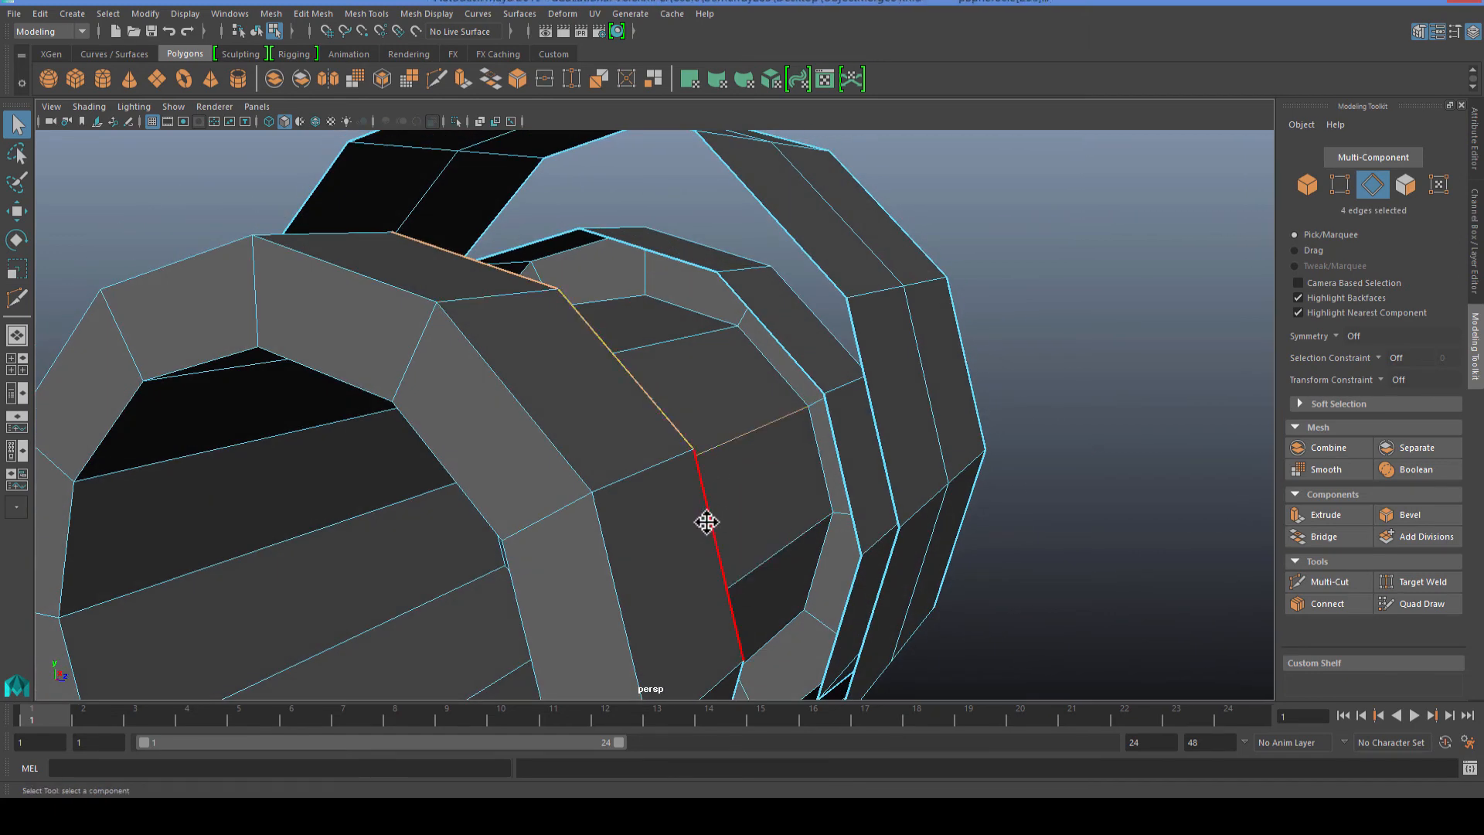
alt+drag(700, 543, 676, 504)
alt+drag(671, 411, 692, 451)
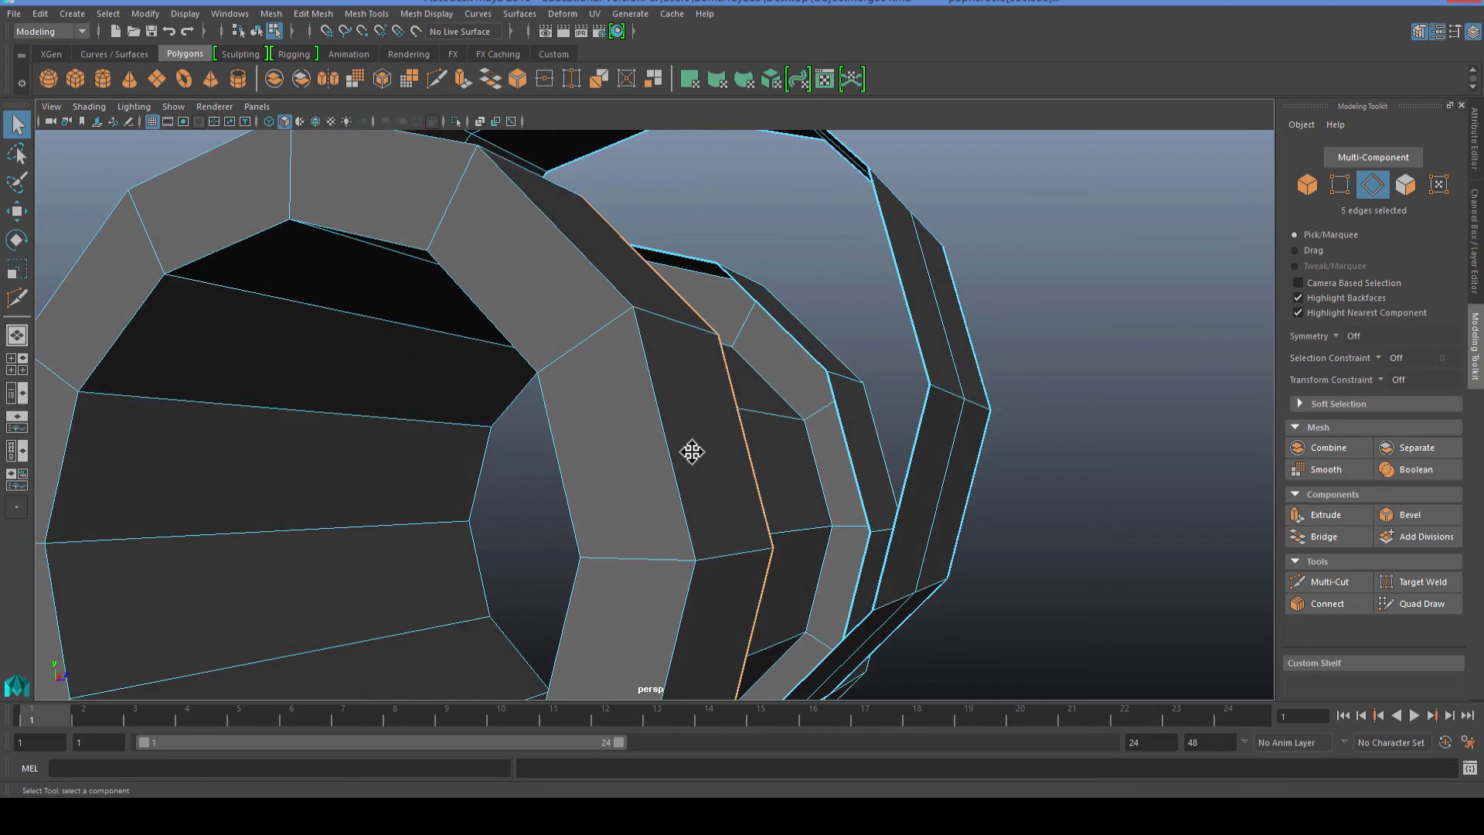
Add the cylinder's five facing rim edges to the selection and bridge them to the pipe with 0 divisions.
shift+click(908, 468)
shift+click(912, 342)
alt+drag(911, 340, 857, 344)
shift+click(857, 345)
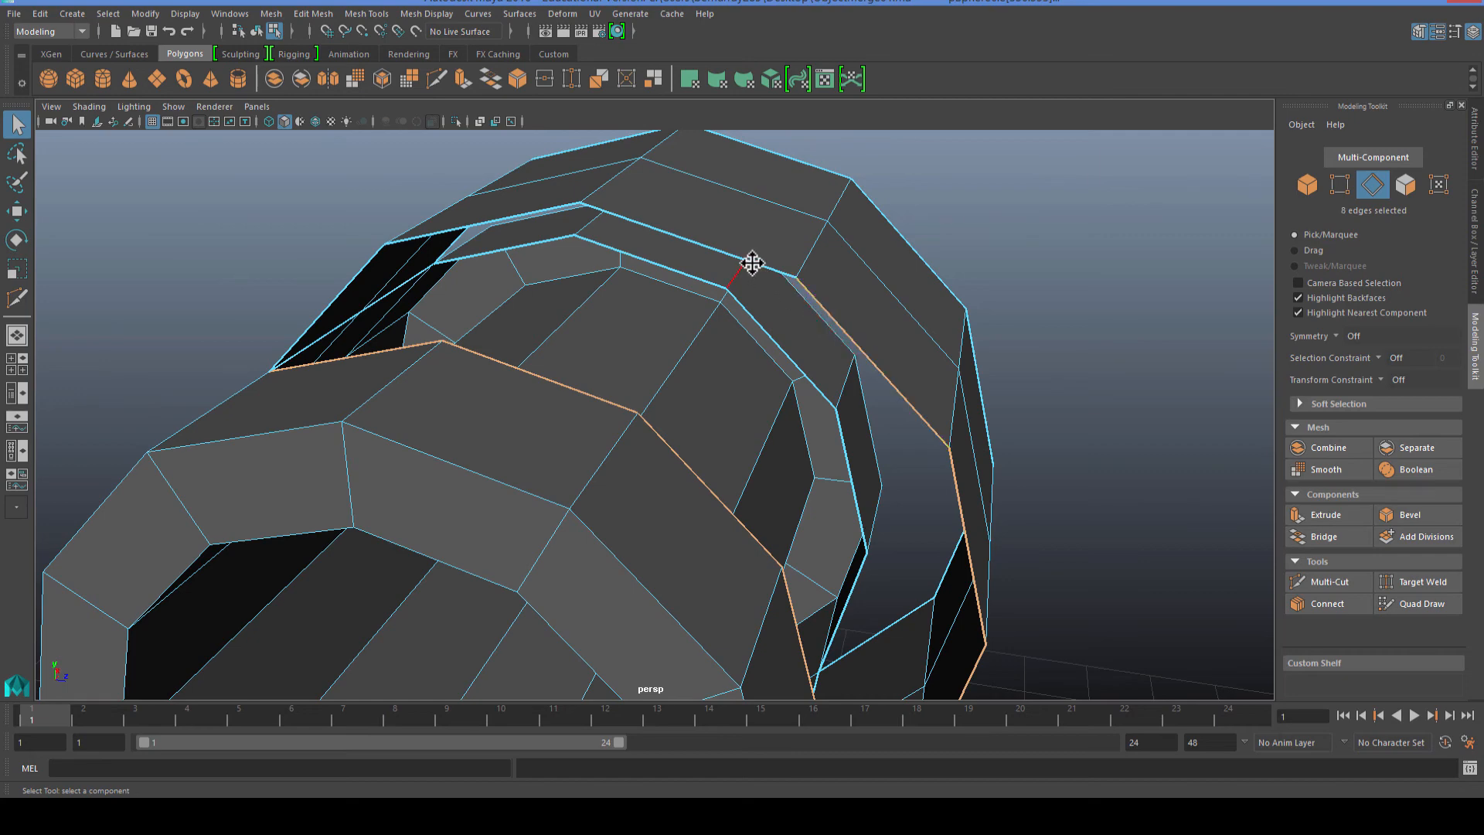
shift+click(710, 245)
alt+drag(710, 245, 736, 310)
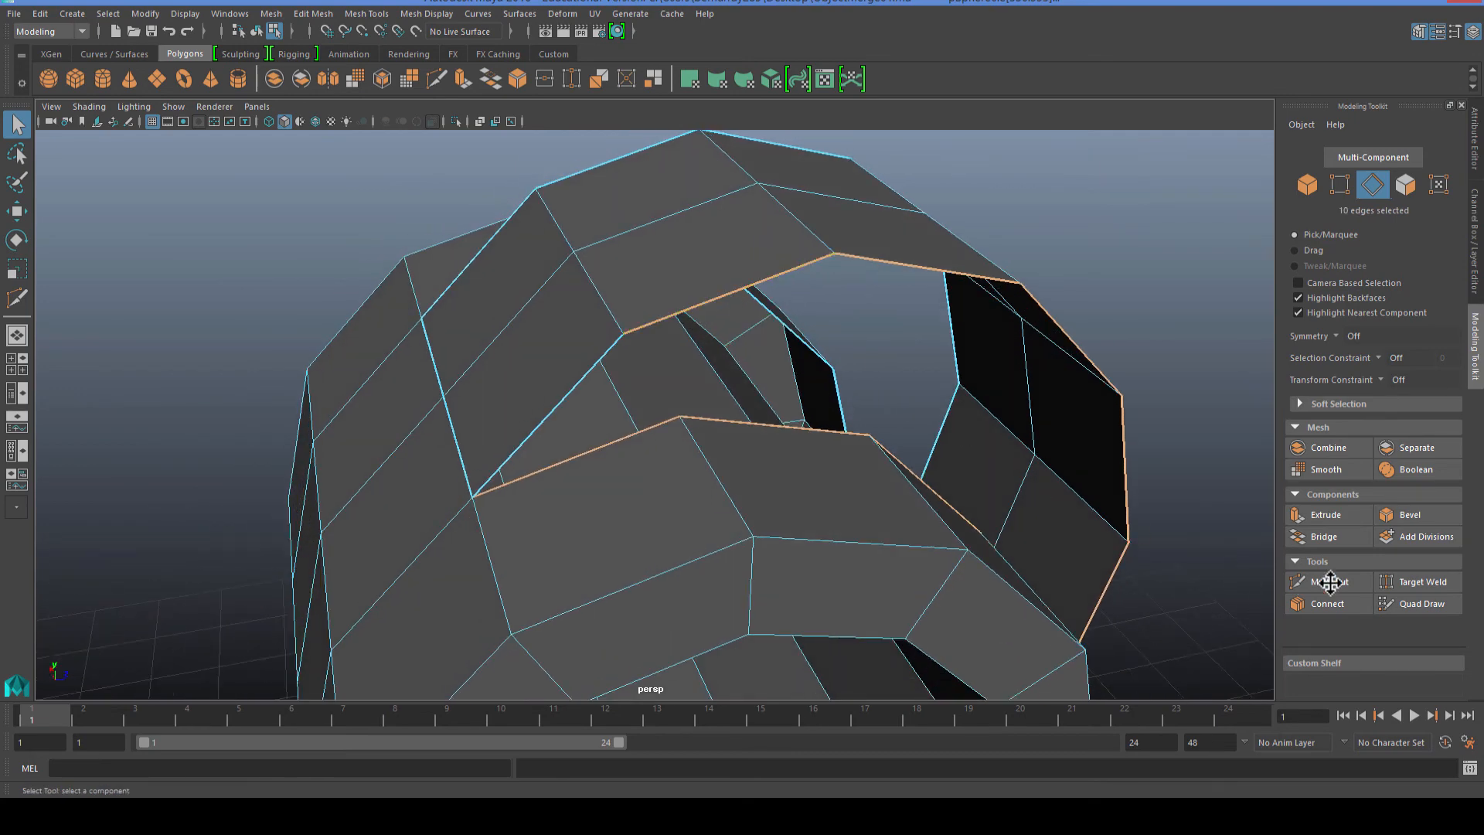
click(1324, 536)
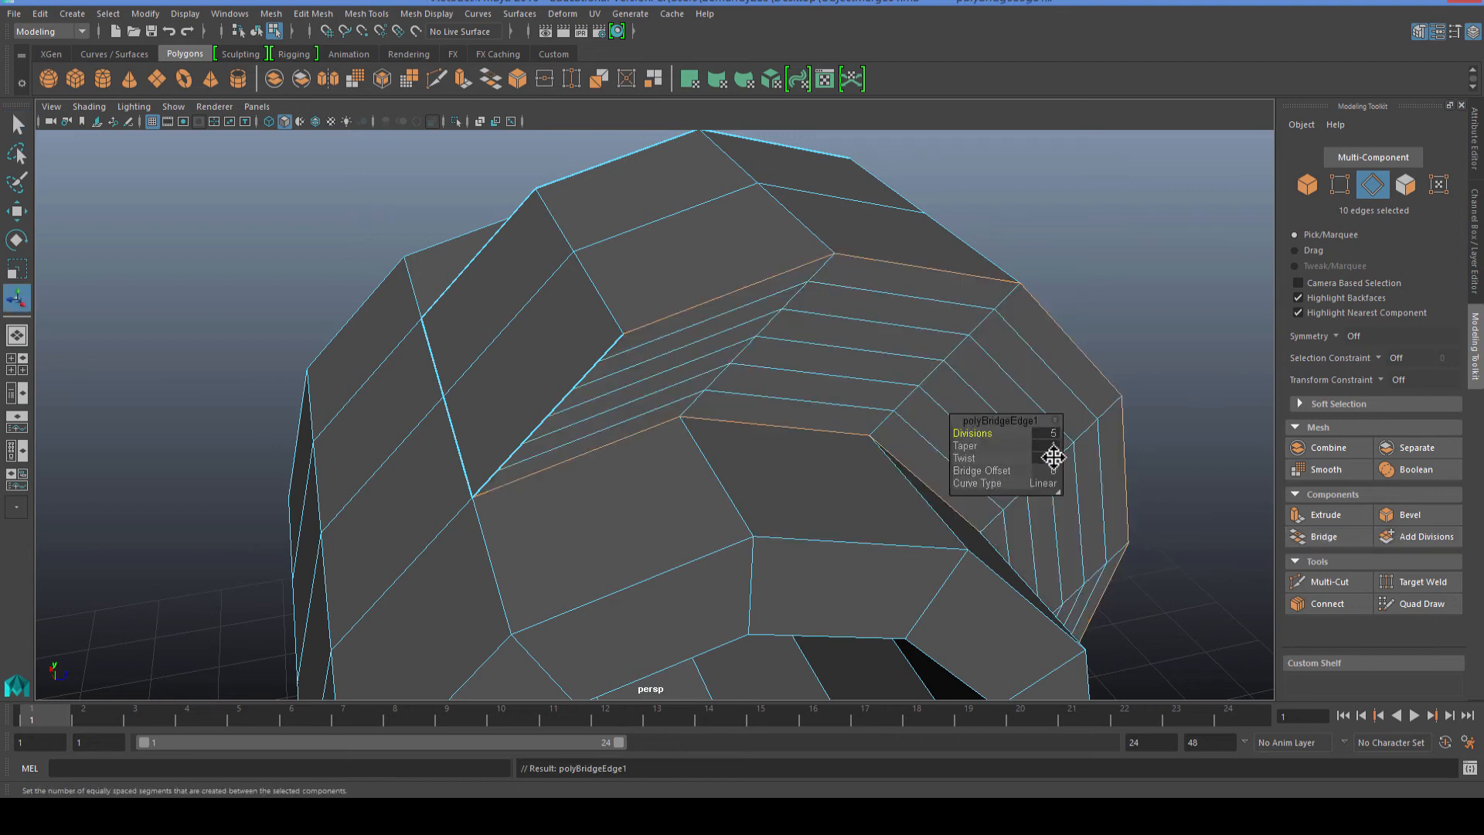
drag(1020, 435, 899, 434)
key(q)
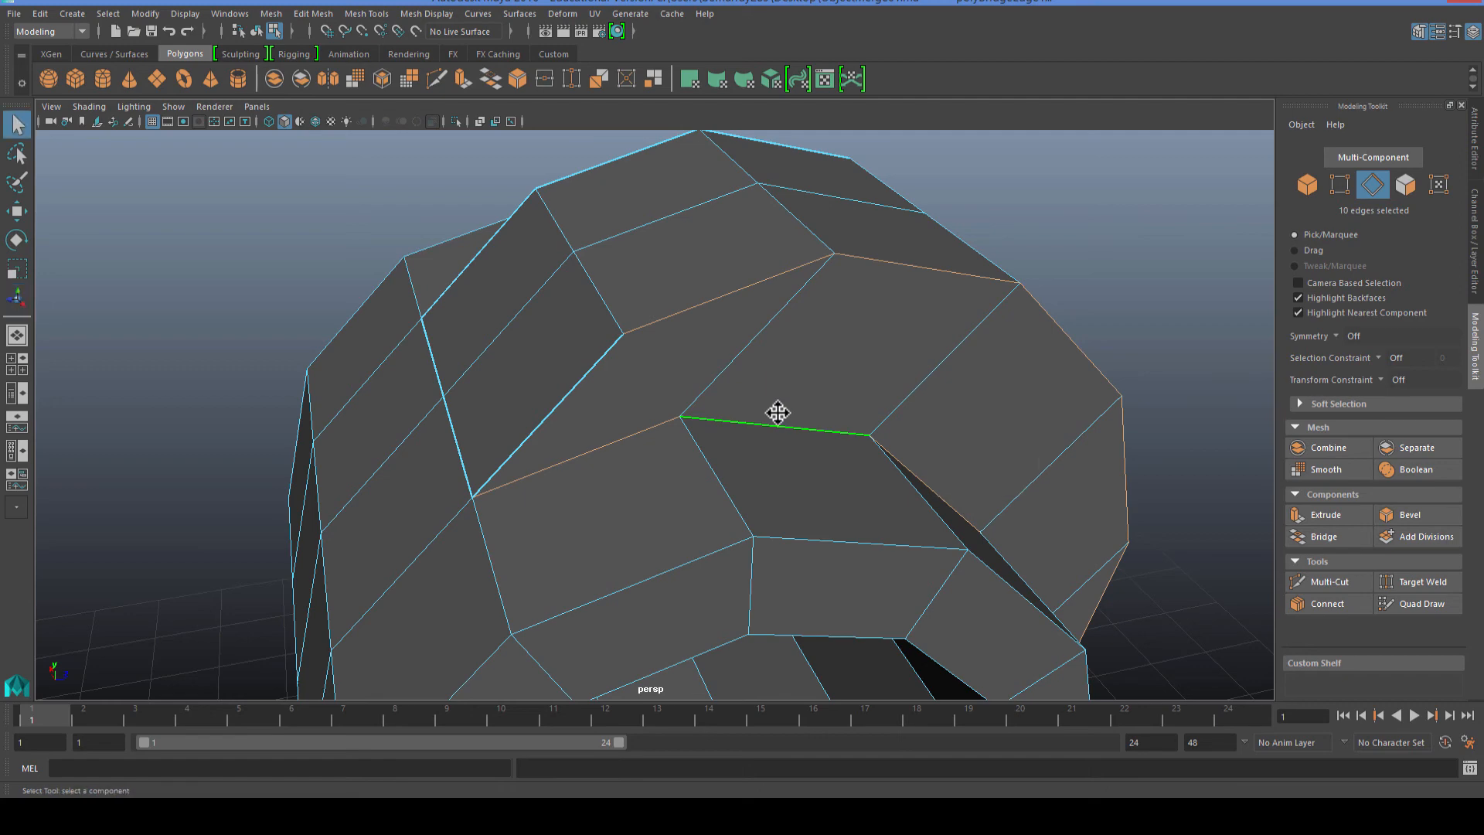
Select the five open border edges of the pipe on the opposite, still unbridged side of the cylinder.
alt+drag(775, 414, 848, 284)
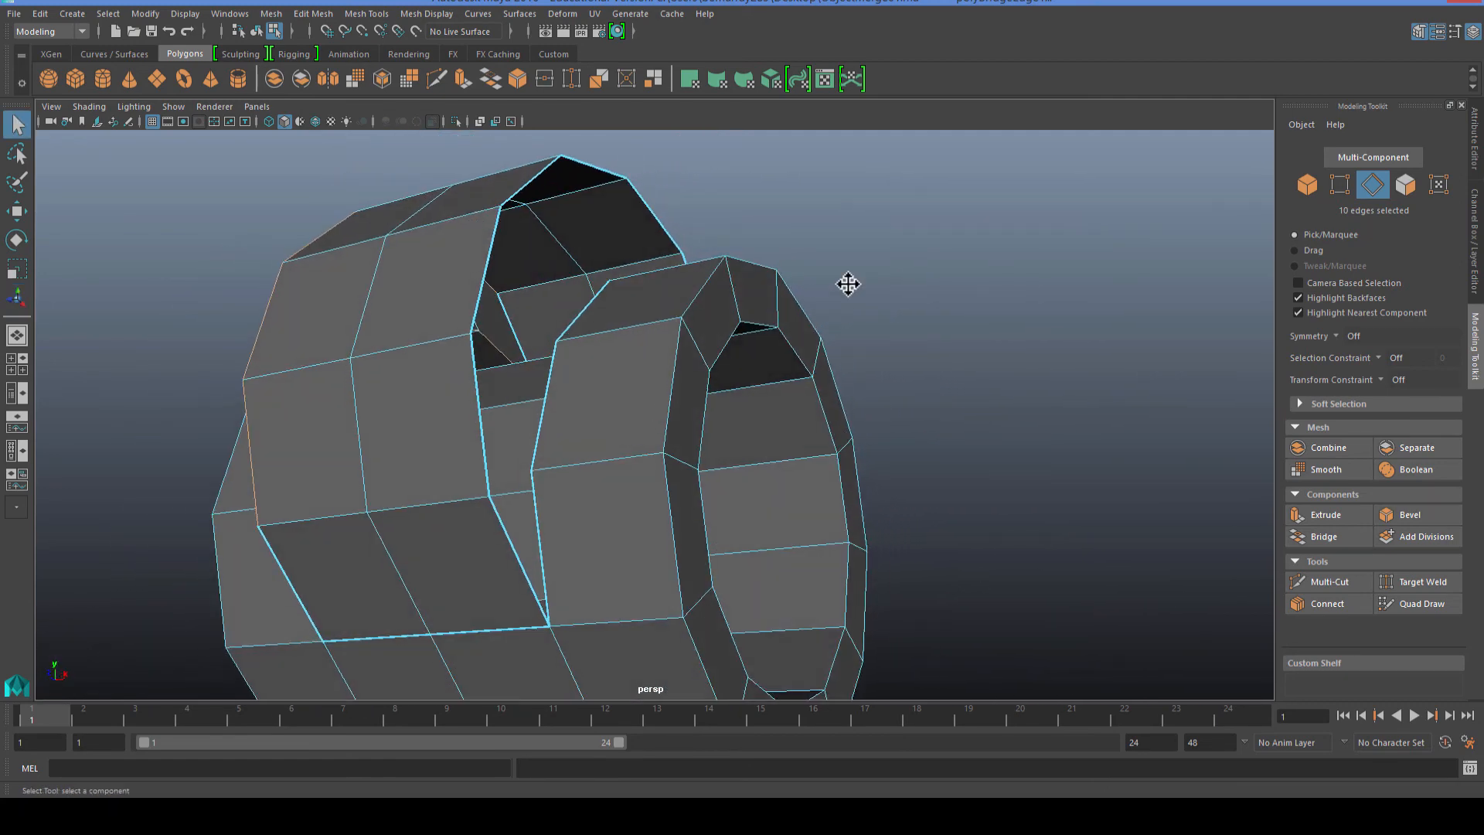
double_click(551, 516)
alt+drag(570, 424, 561, 405)
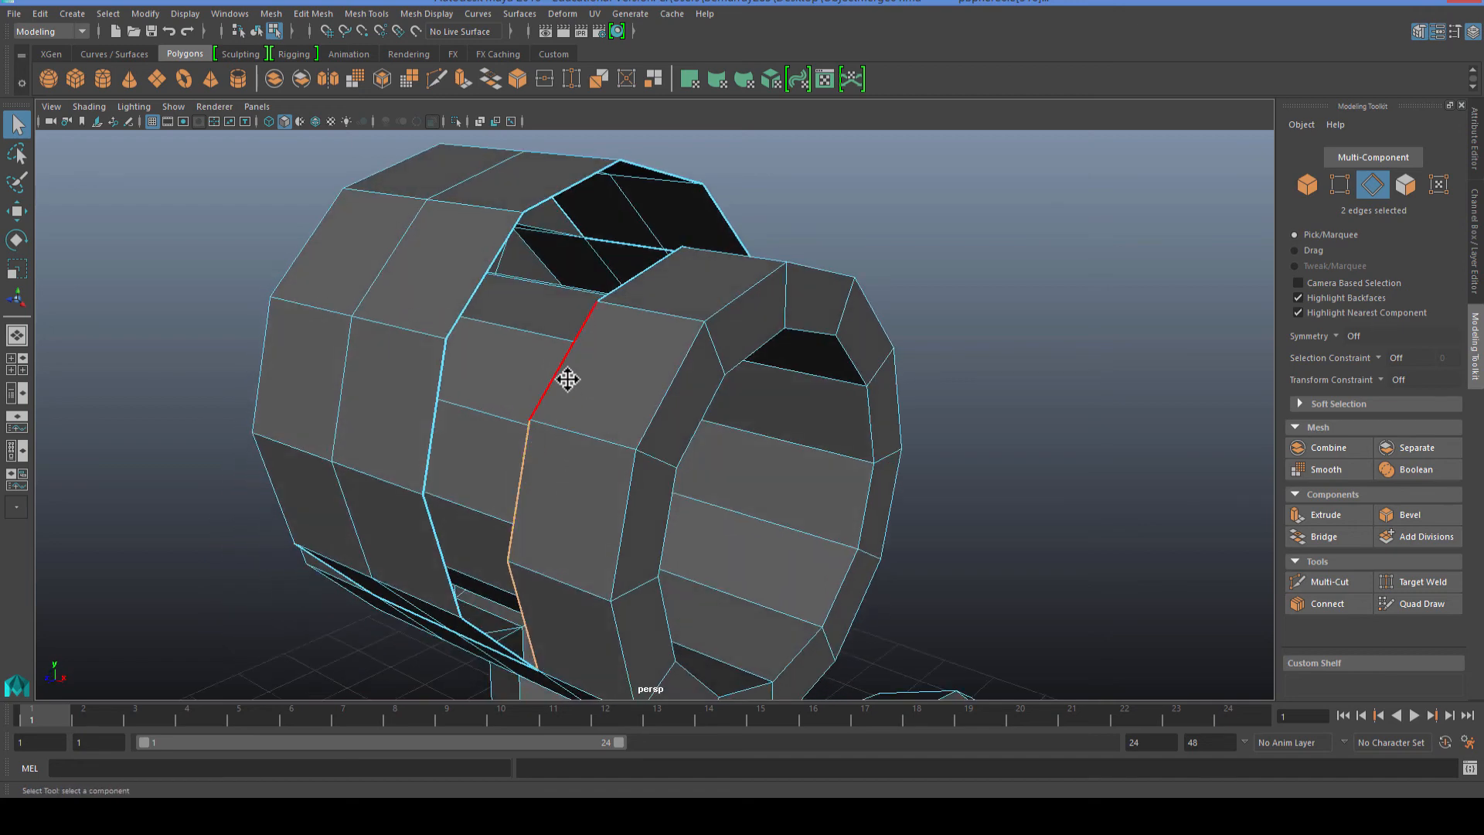
mouse_move(719, 288)
alt+mouse_down()
mouse_move(623, 321)
mouse_move(740, 283)
alt+mouse_up()
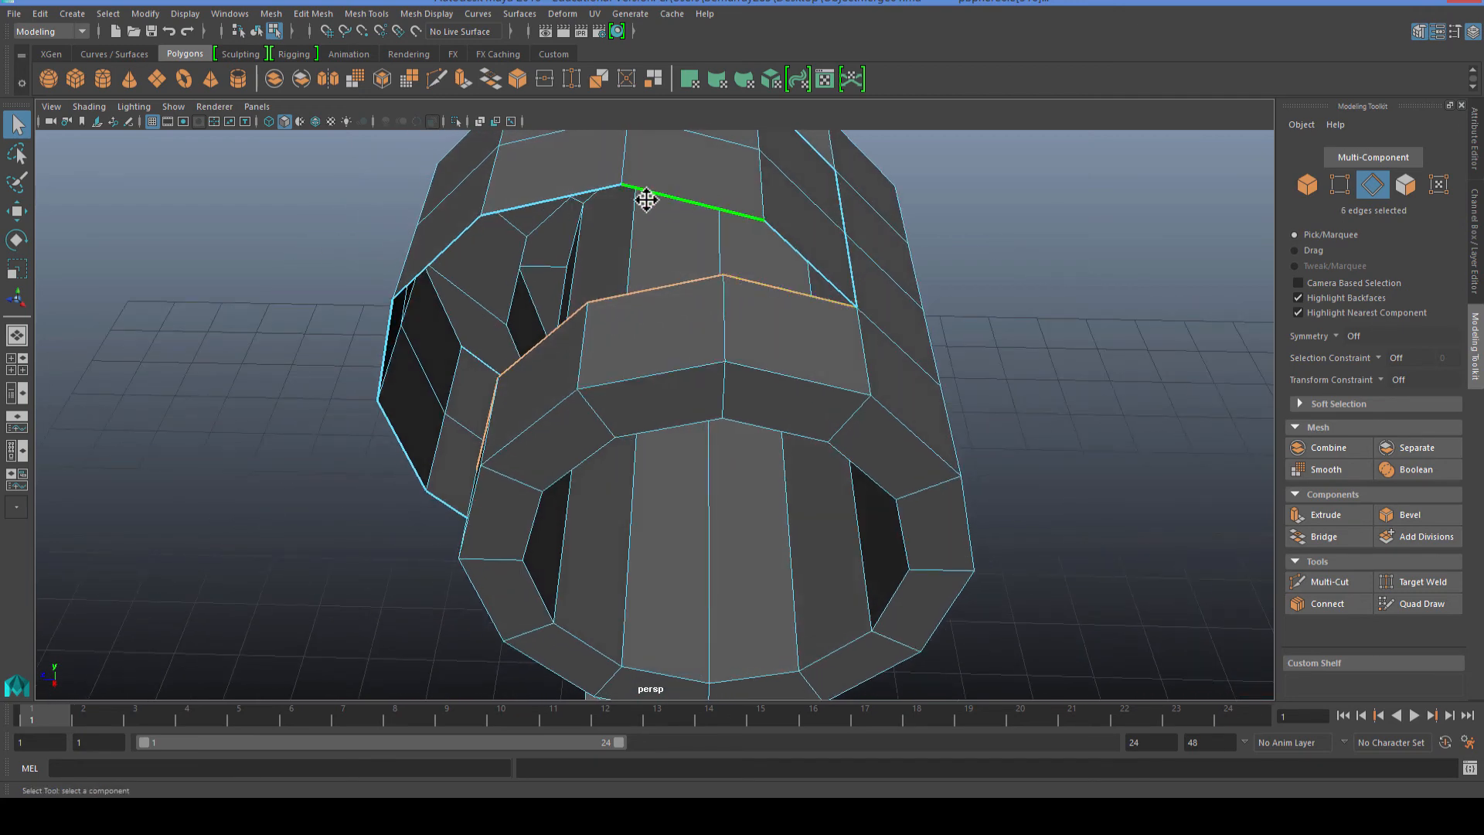
Add the cylinder's five facing rim edges on this side and bridge the gap with 0 divisions, using wireframe display while selecting.
alt+drag(565, 190, 540, 301)
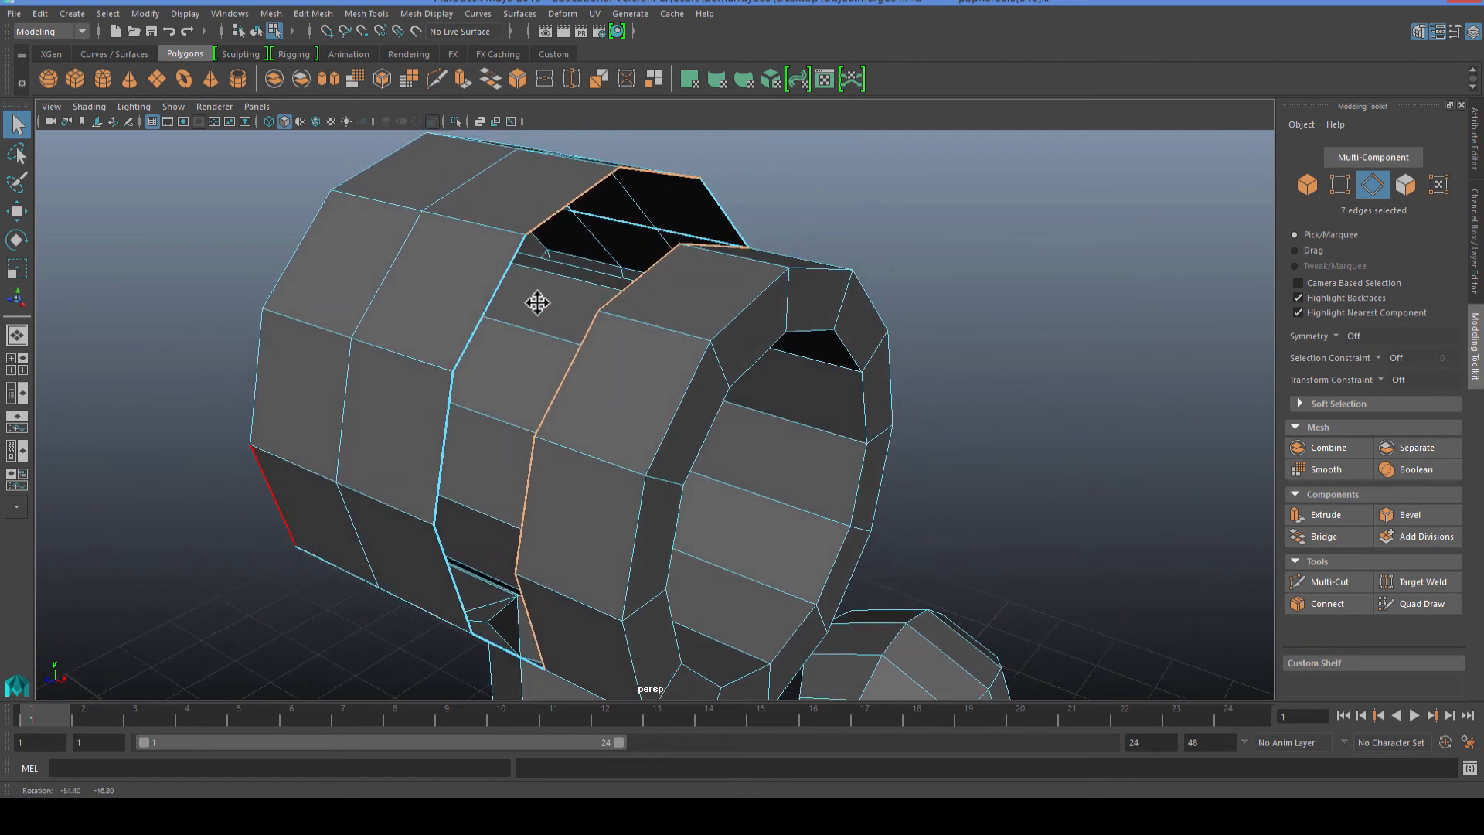
shift+click(448, 580)
alt+drag(448, 581, 422, 557)
key(4)
alt+drag(573, 536, 626, 519)
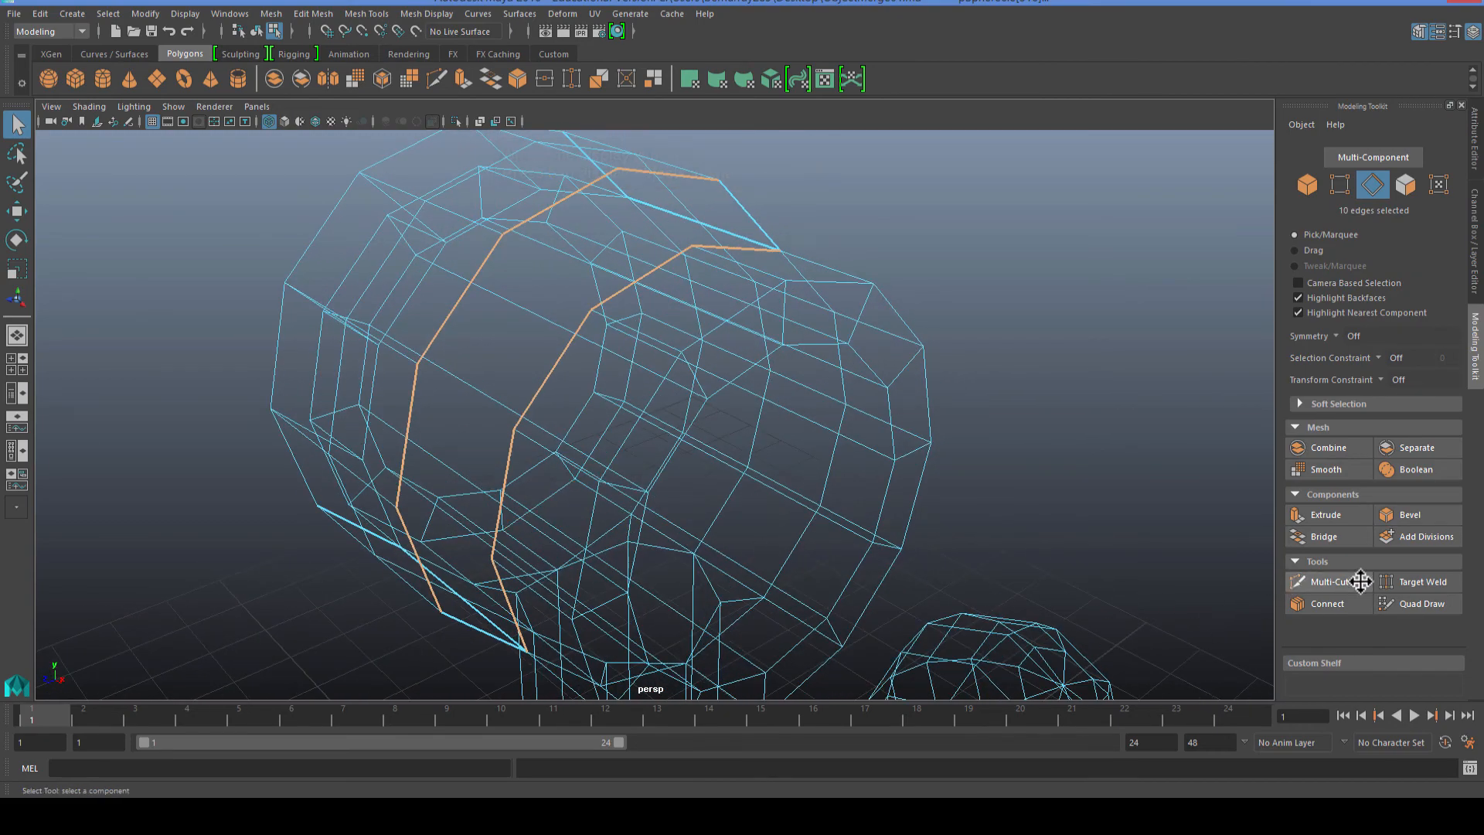
click(1323, 539)
drag(975, 438, 910, 436)
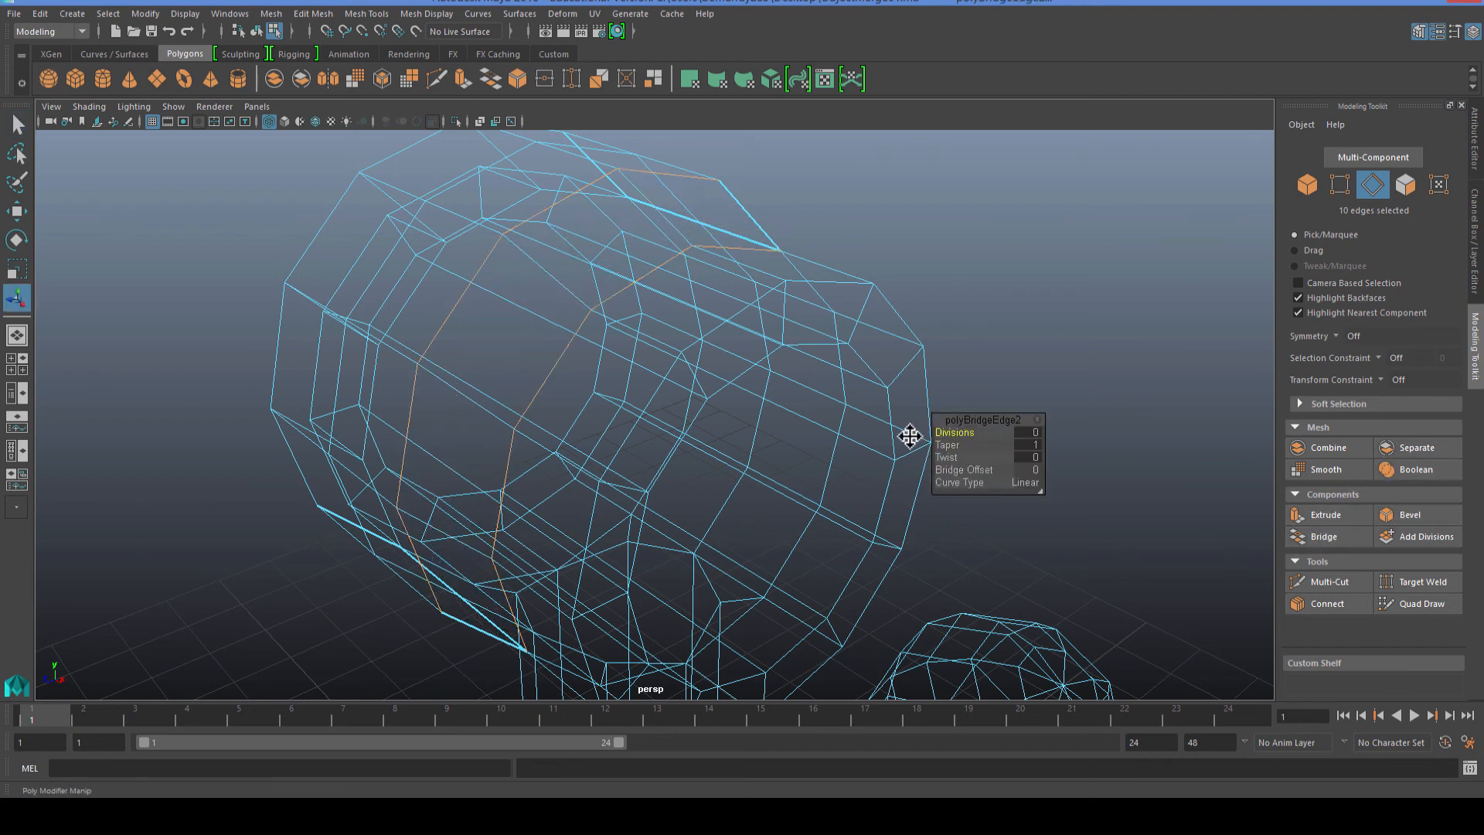
key(q)
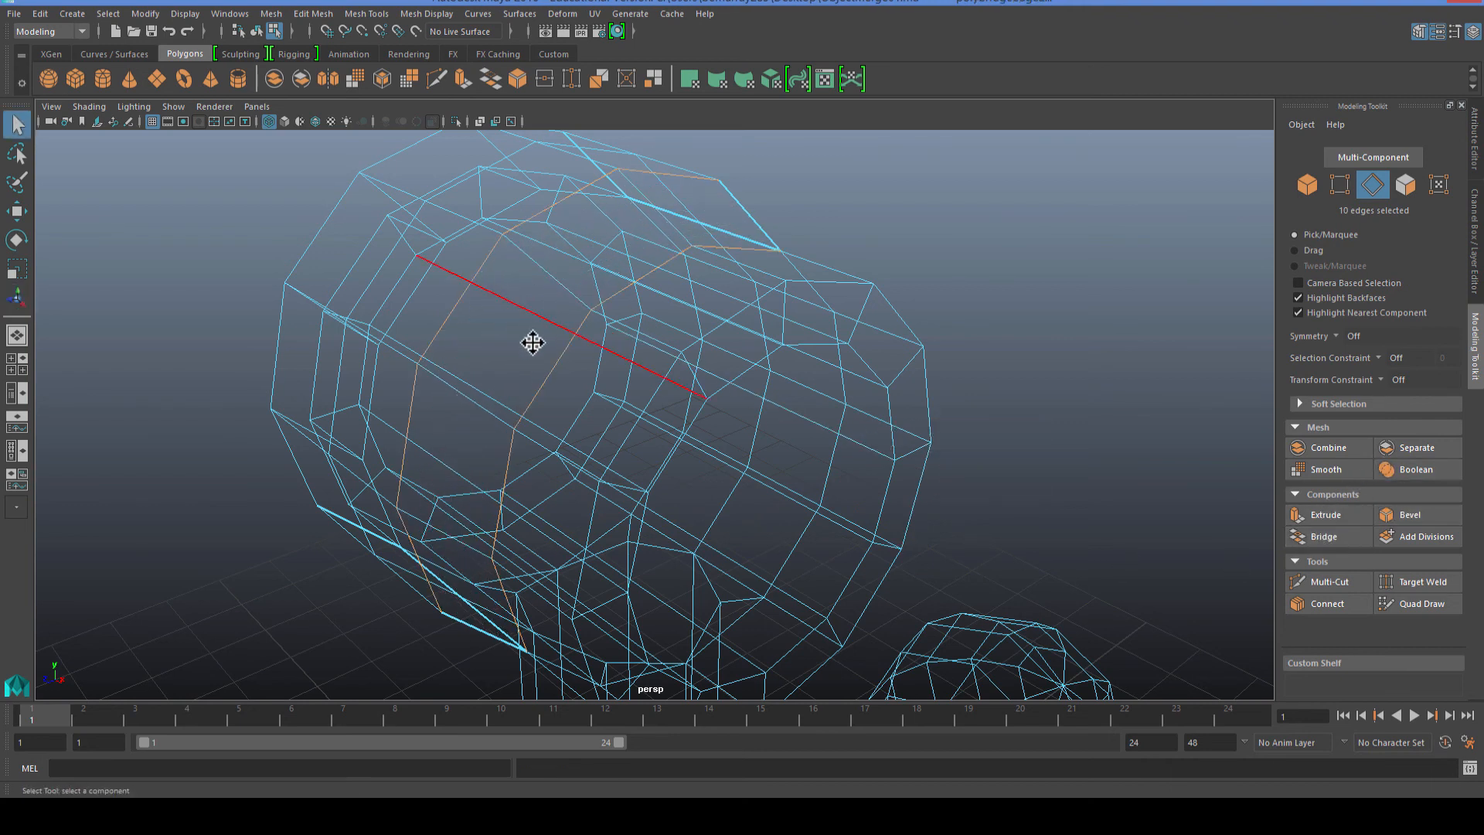
key(5)
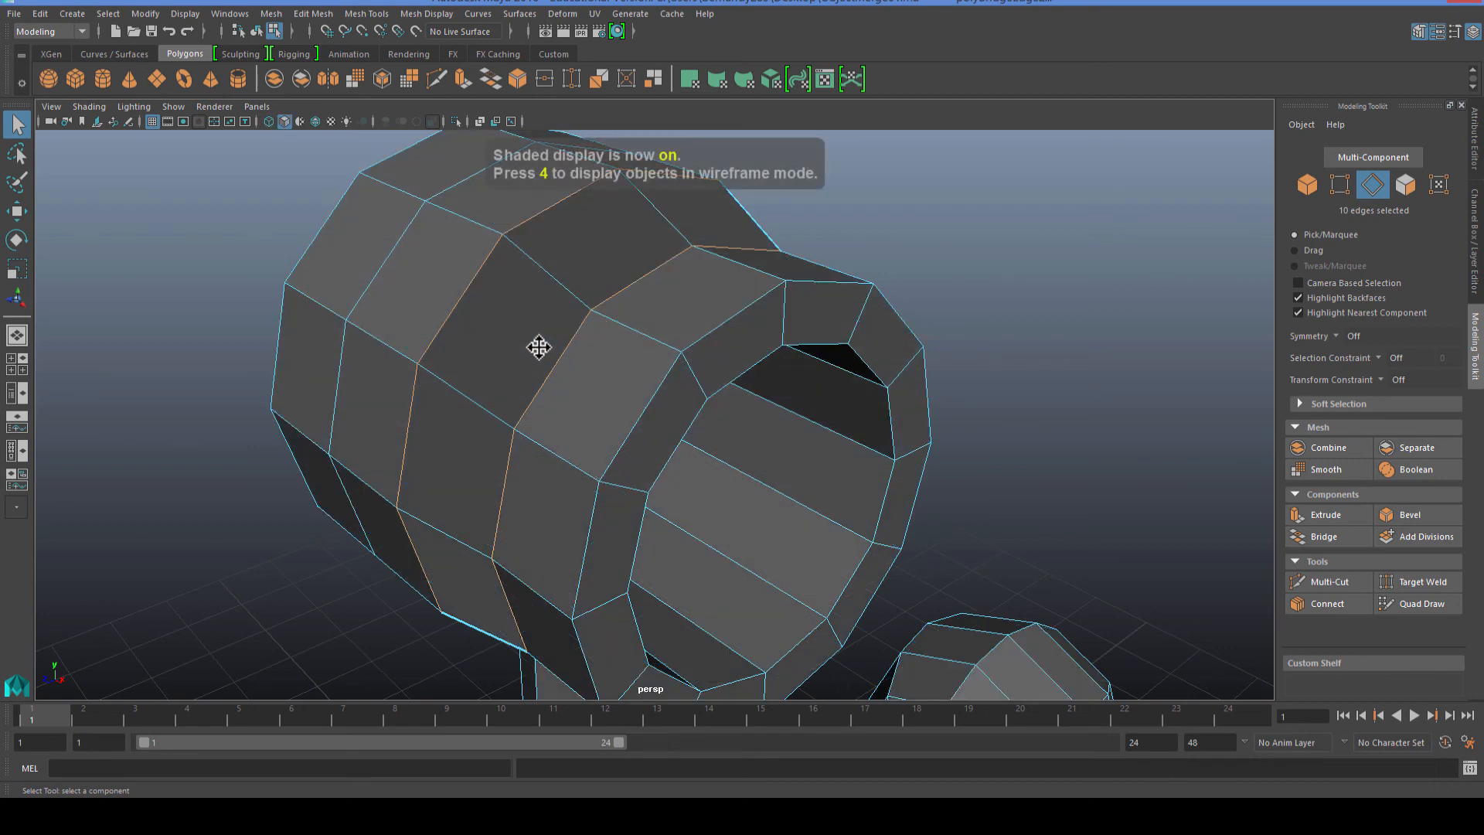
Preview the bridged mesh smoothed and return to the unsmoothed display.
mouse_move(703, 437)
alt+mouse_down()
mouse_move(821, 540)
mouse_move(265, 463)
mouse_move(483, 496)
mouse_move(507, 484)
mouse_move(490, 557)
mouse_move(662, 575)
mouse_move(702, 546)
mouse_move(433, 535)
alt+mouse_up()
key(3)
key(1)
Select the vertices along the open seam at one end of the bridged pipe section, merge them and clear the selection.
scroll(632, 461, up, 10)
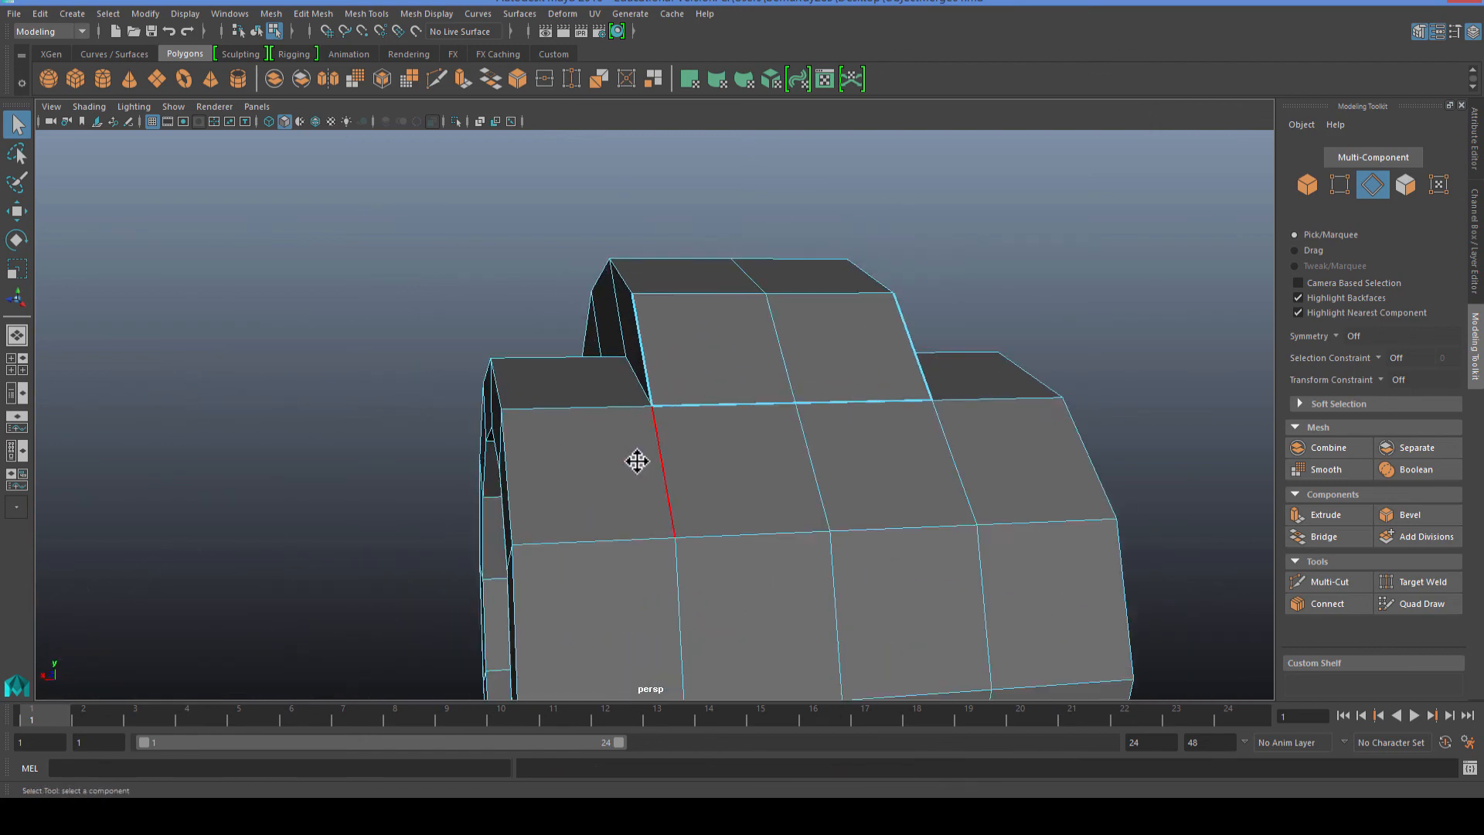
scroll(644, 483, down, 5)
alt+drag(665, 507, 666, 440)
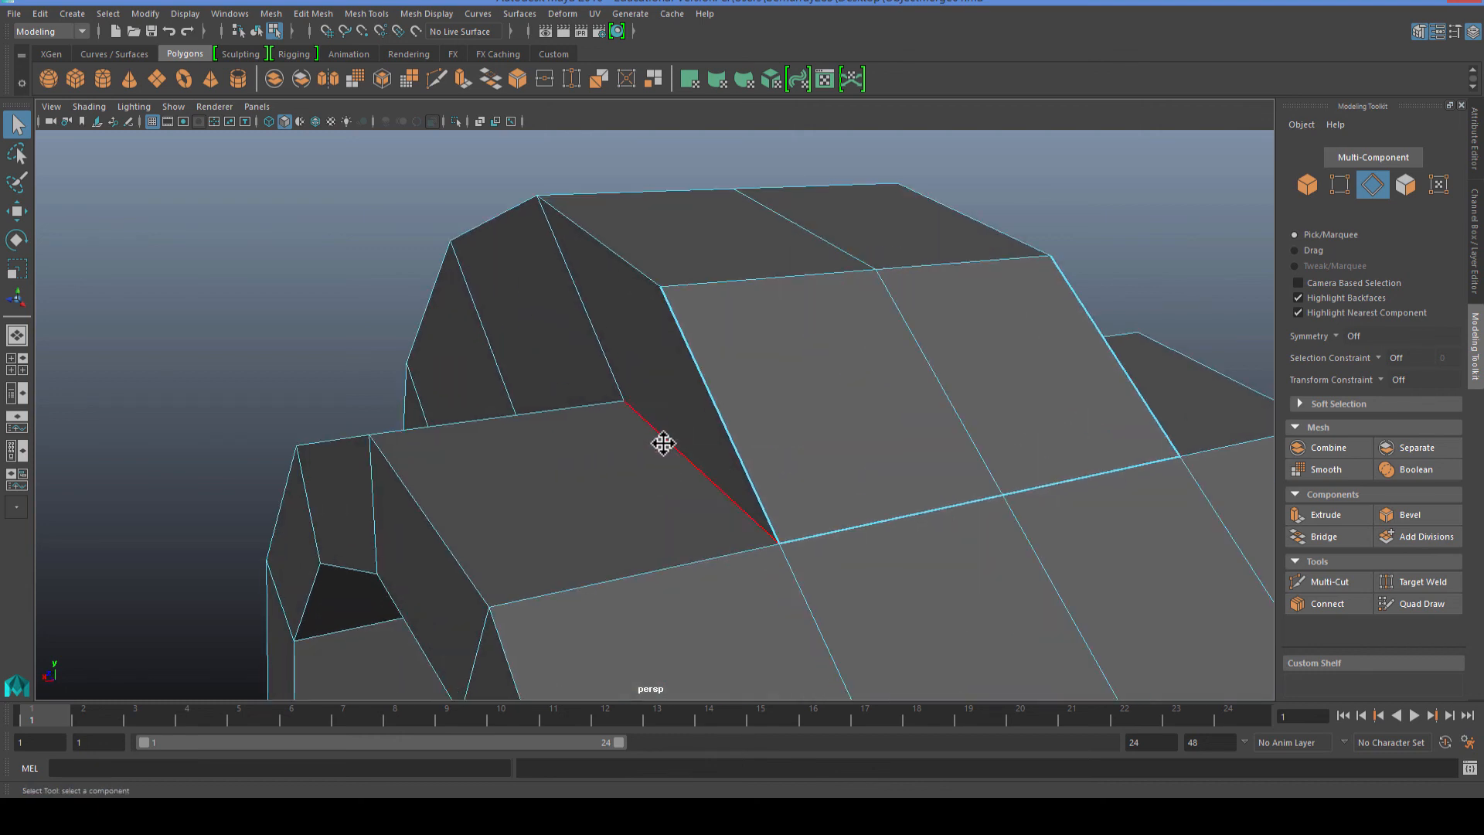
right_drag(735, 420, 672, 382)
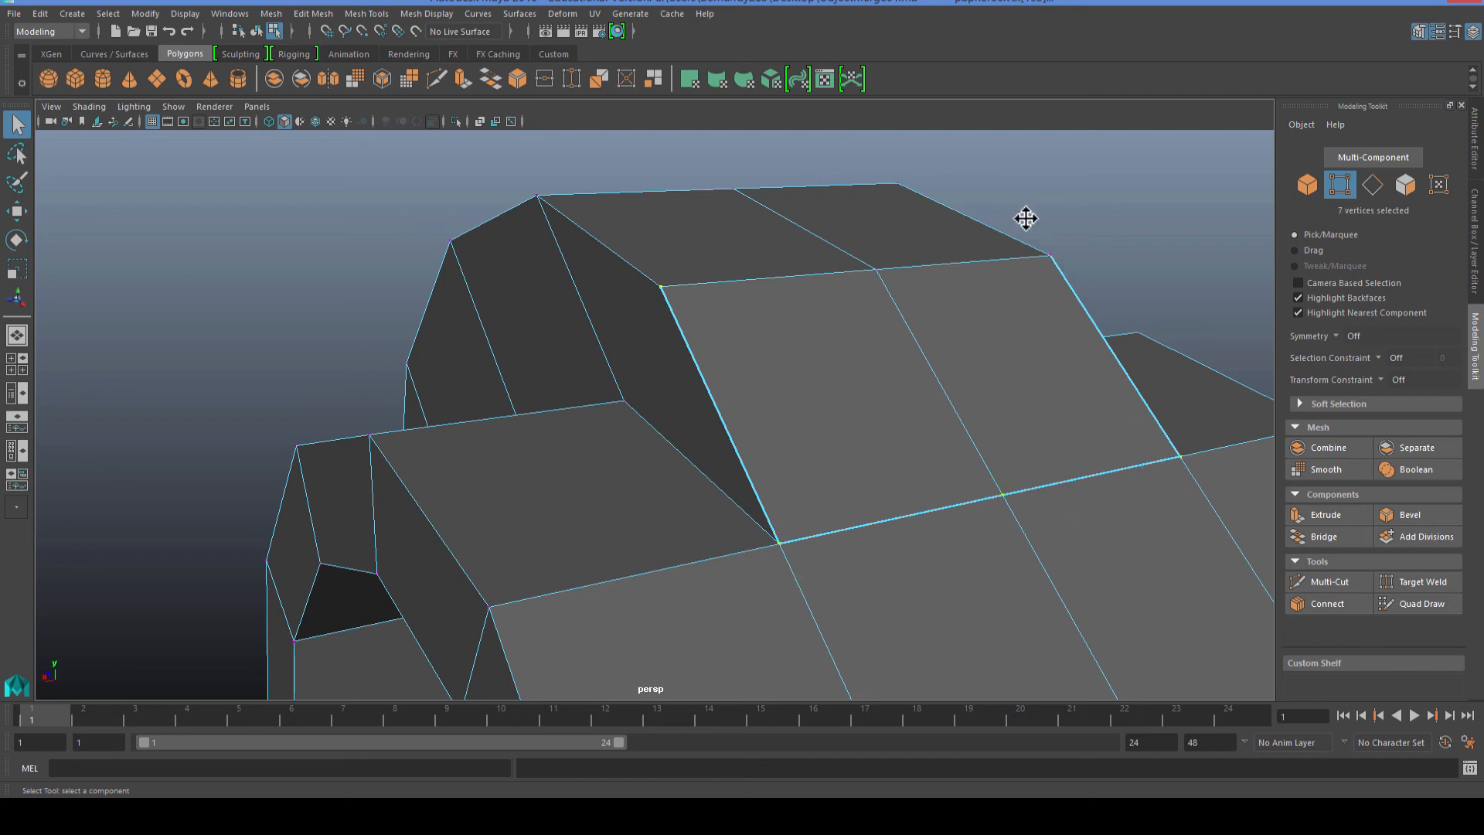
click(548, 77)
click(271, 334)
Select the doubled vertices along the pipe's other open seam with the cylinder and merge them with a 0.01 distance threshold.
alt+drag(271, 334, 487, 474)
alt+middle_drag(726, 468, 675, 361)
alt+drag(676, 361, 598, 345)
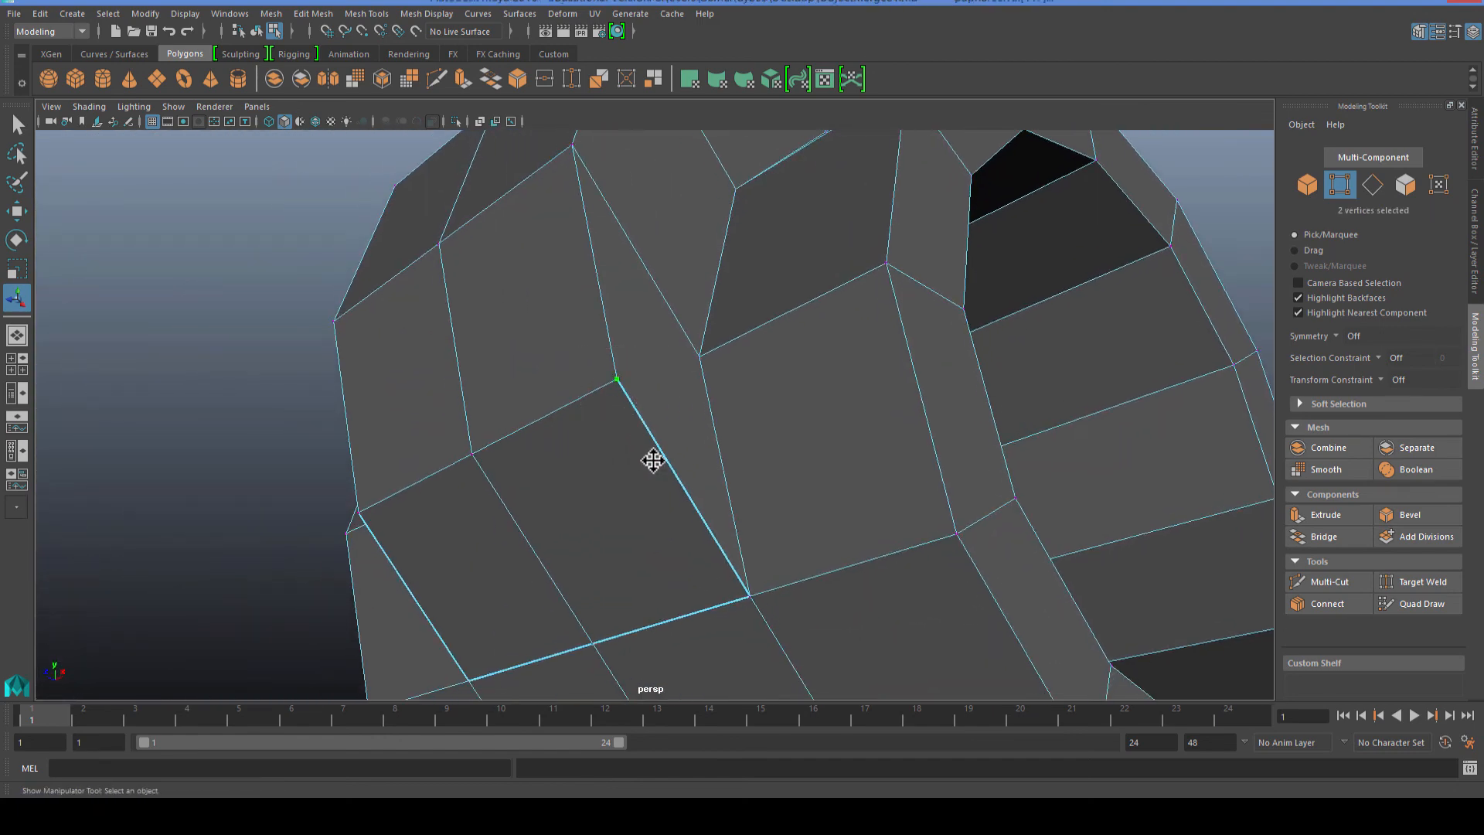
shift+drag(775, 623, 778, 623)
alt+drag(679, 587, 770, 380)
shift+drag(646, 486, 653, 506)
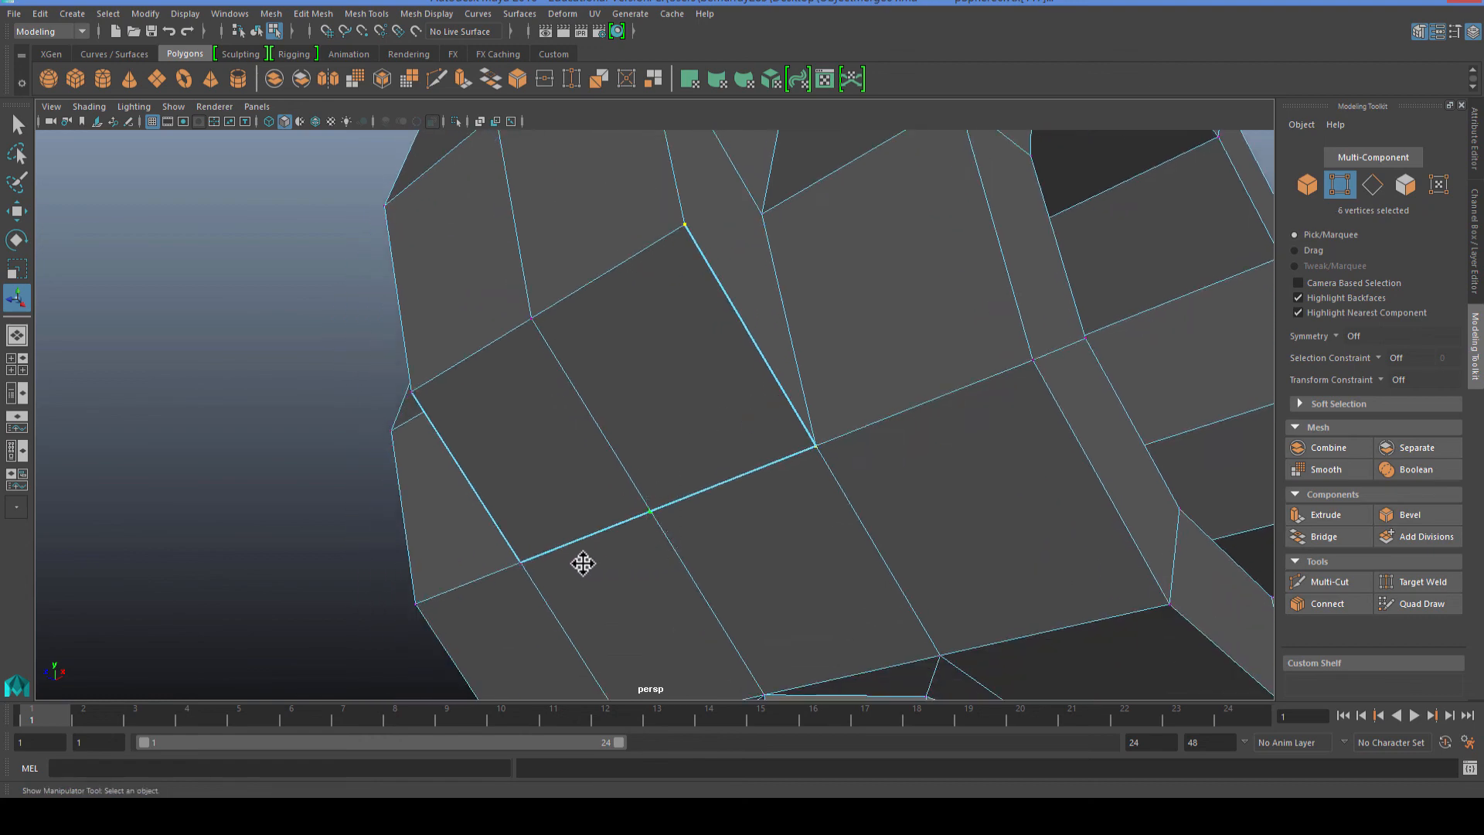
shift+drag(540, 579, 542, 580)
alt+drag(405, 464, 563, 477)
shift+drag(650, 330, 691, 387)
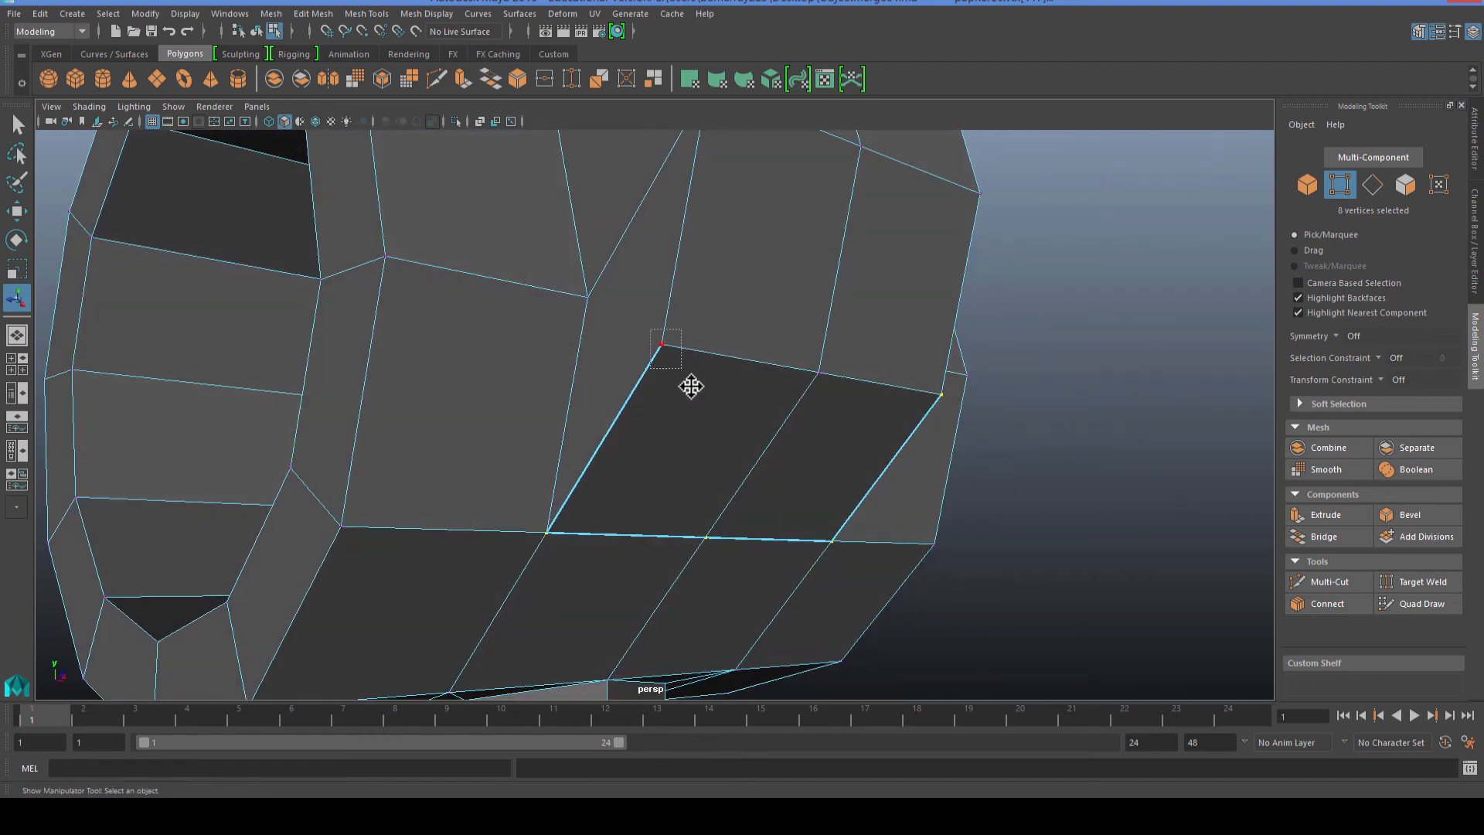
click(545, 79)
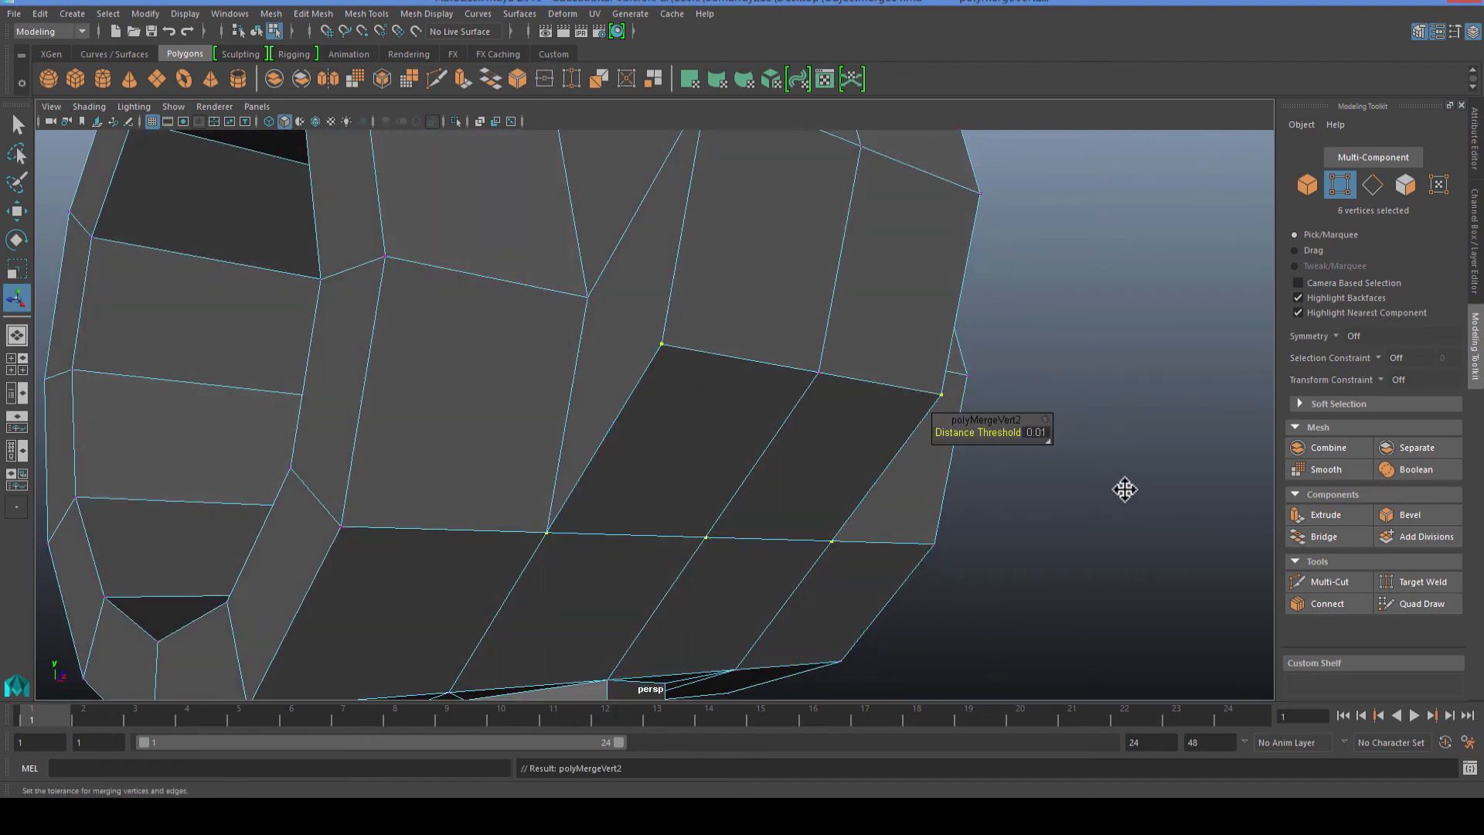
click(1107, 337)
Display the mesh smoothed and examine the whole model from the ring down to the sphere.
alt+drag(1100, 341, 730, 432)
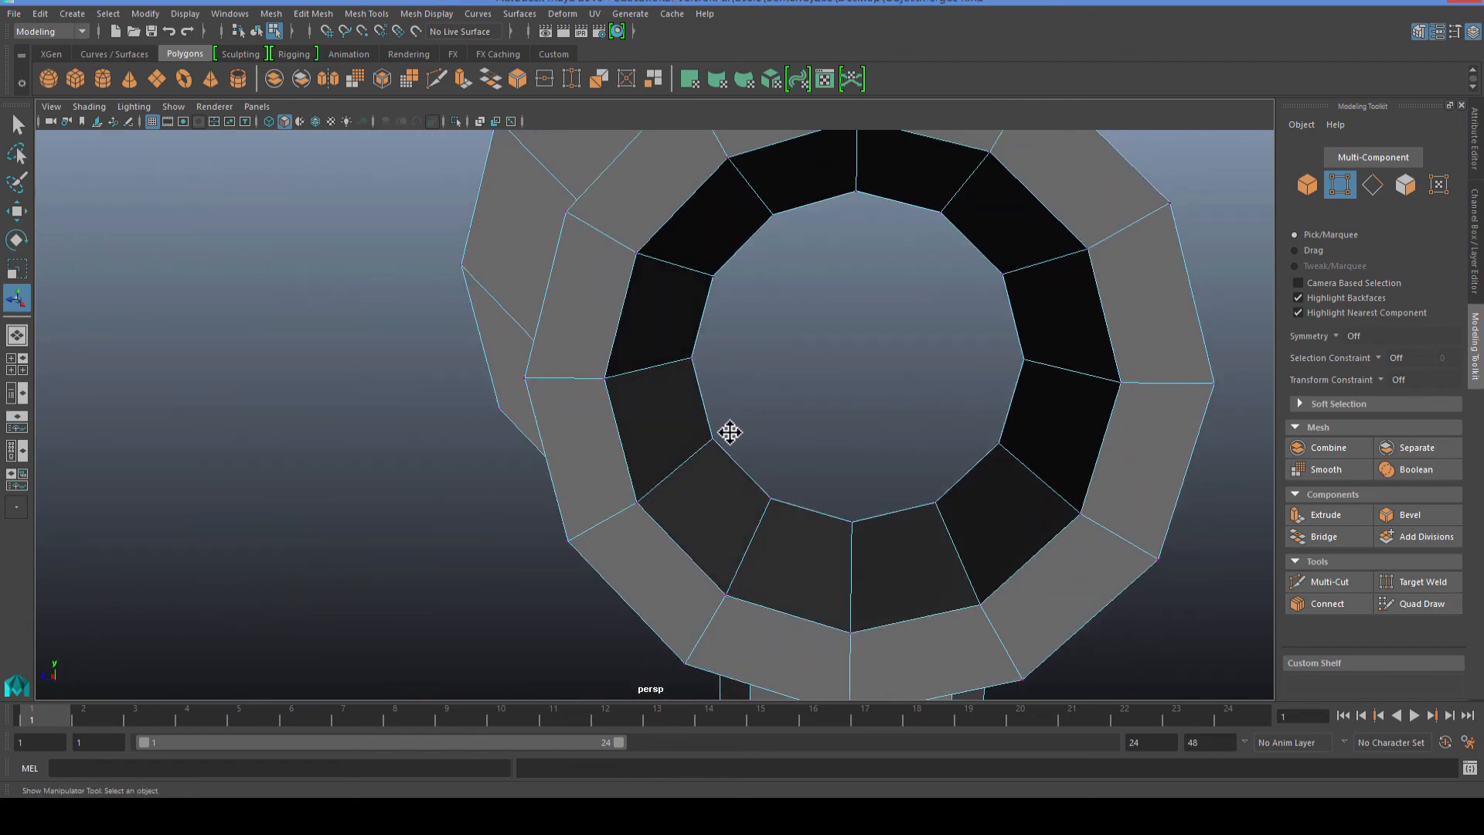
scroll(729, 431, down, 5)
alt+drag(773, 531, 566, 467)
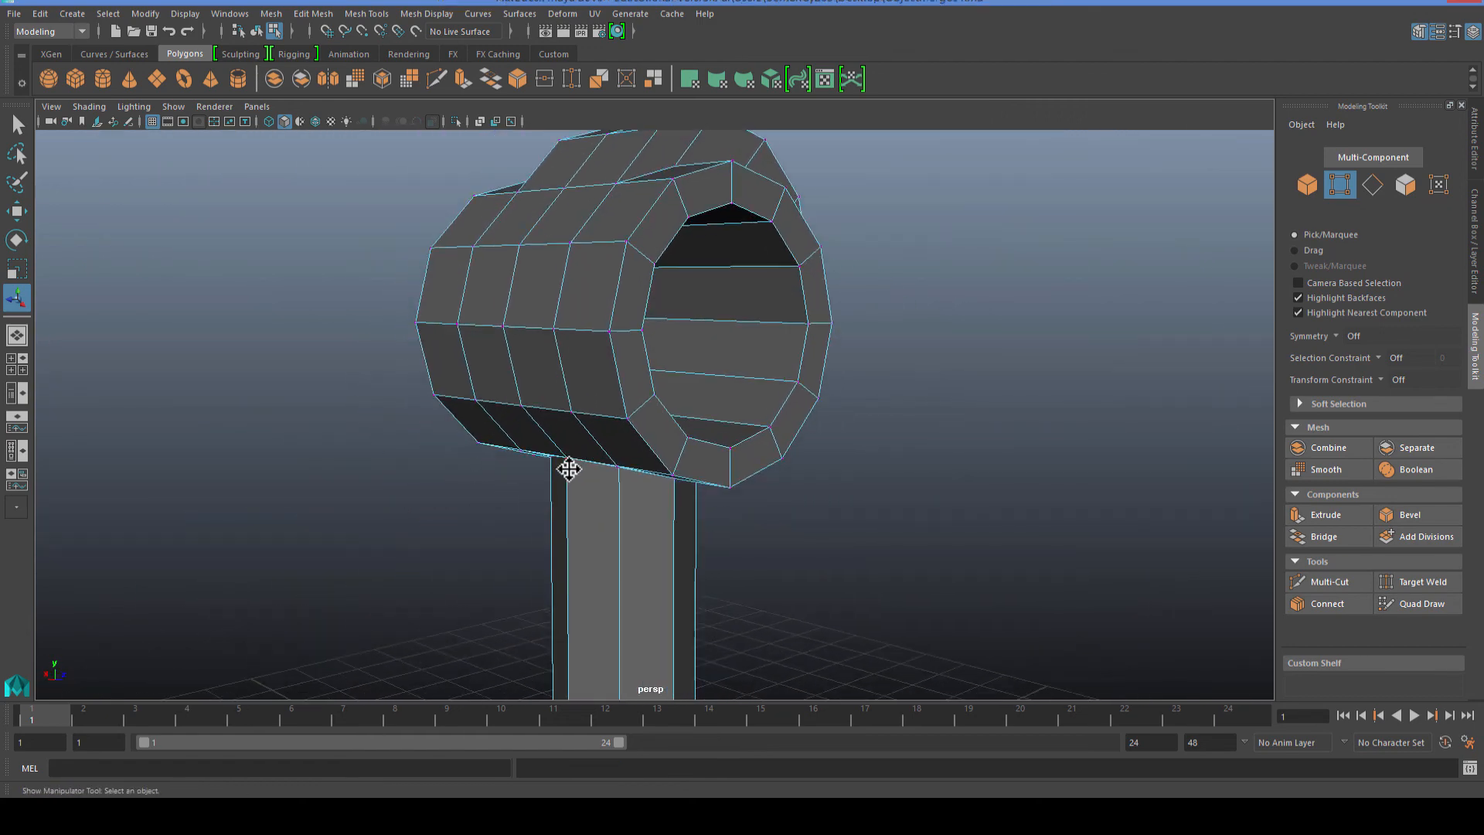
key(3)
scroll(609, 464, down, 6)
alt+middle_drag(608, 577, 520, 470)
alt+drag(519, 470, 410, 520)
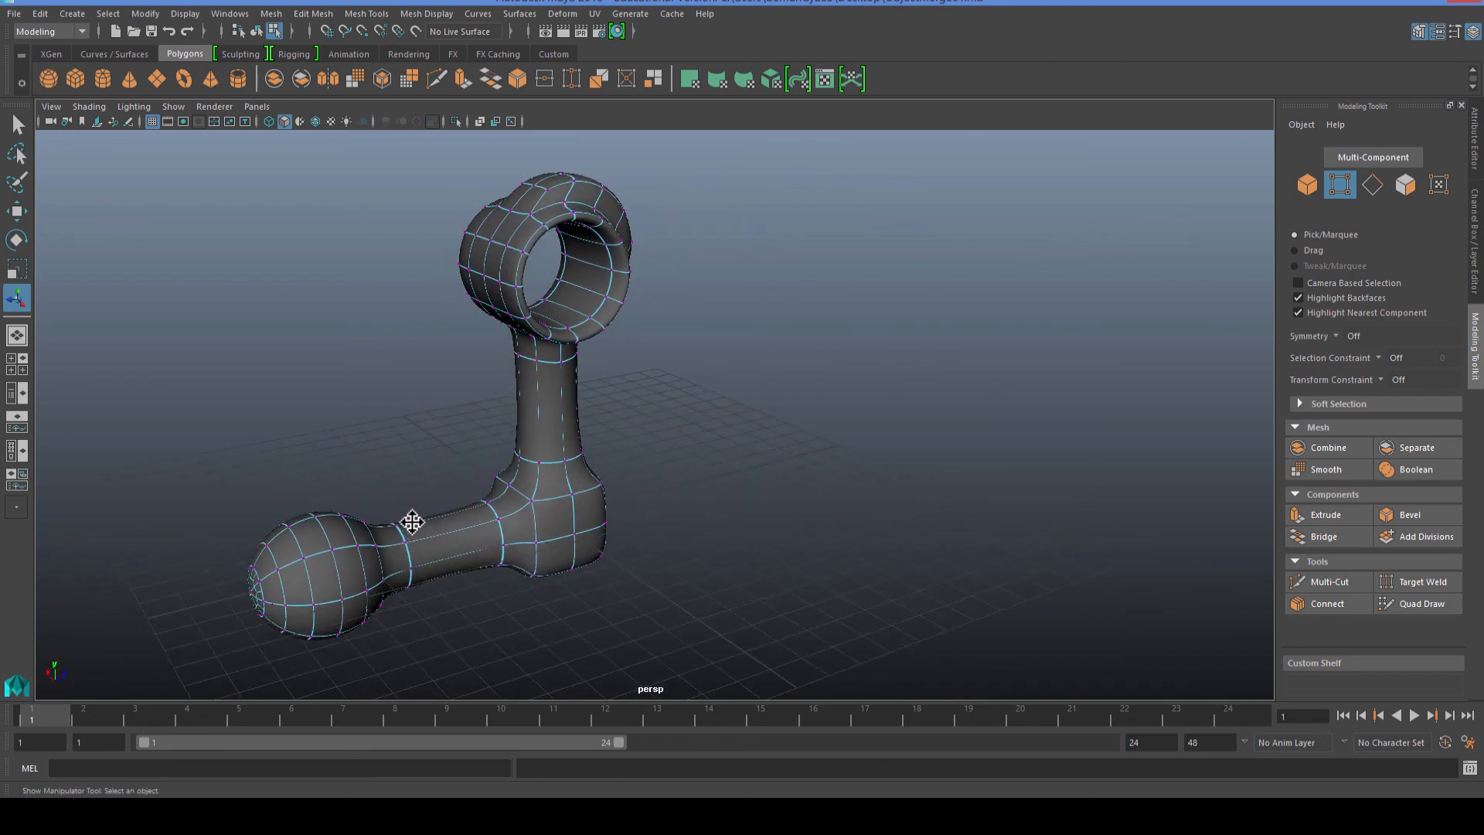
scroll(395, 516, up, 5)
alt+middle_drag(379, 511, 437, 512)
scroll(466, 507, down, 2)
alt+drag(437, 512, 431, 508)
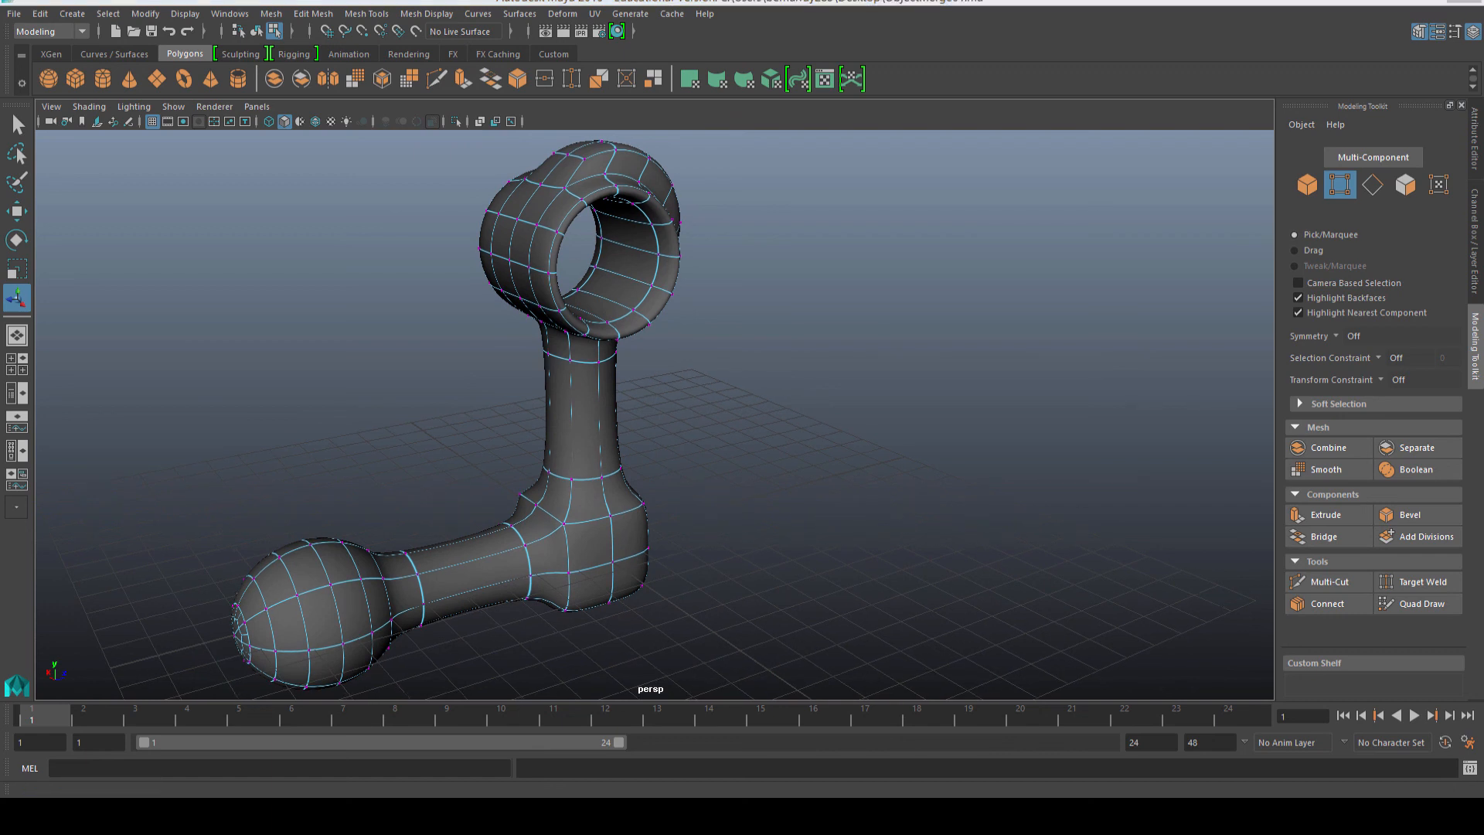
Place the ObjectMergeFinal.JPG reference in Windows Photo Viewer beside the model and return the mesh to object selection for comparison.
drag(1483, 54, 1067, 155)
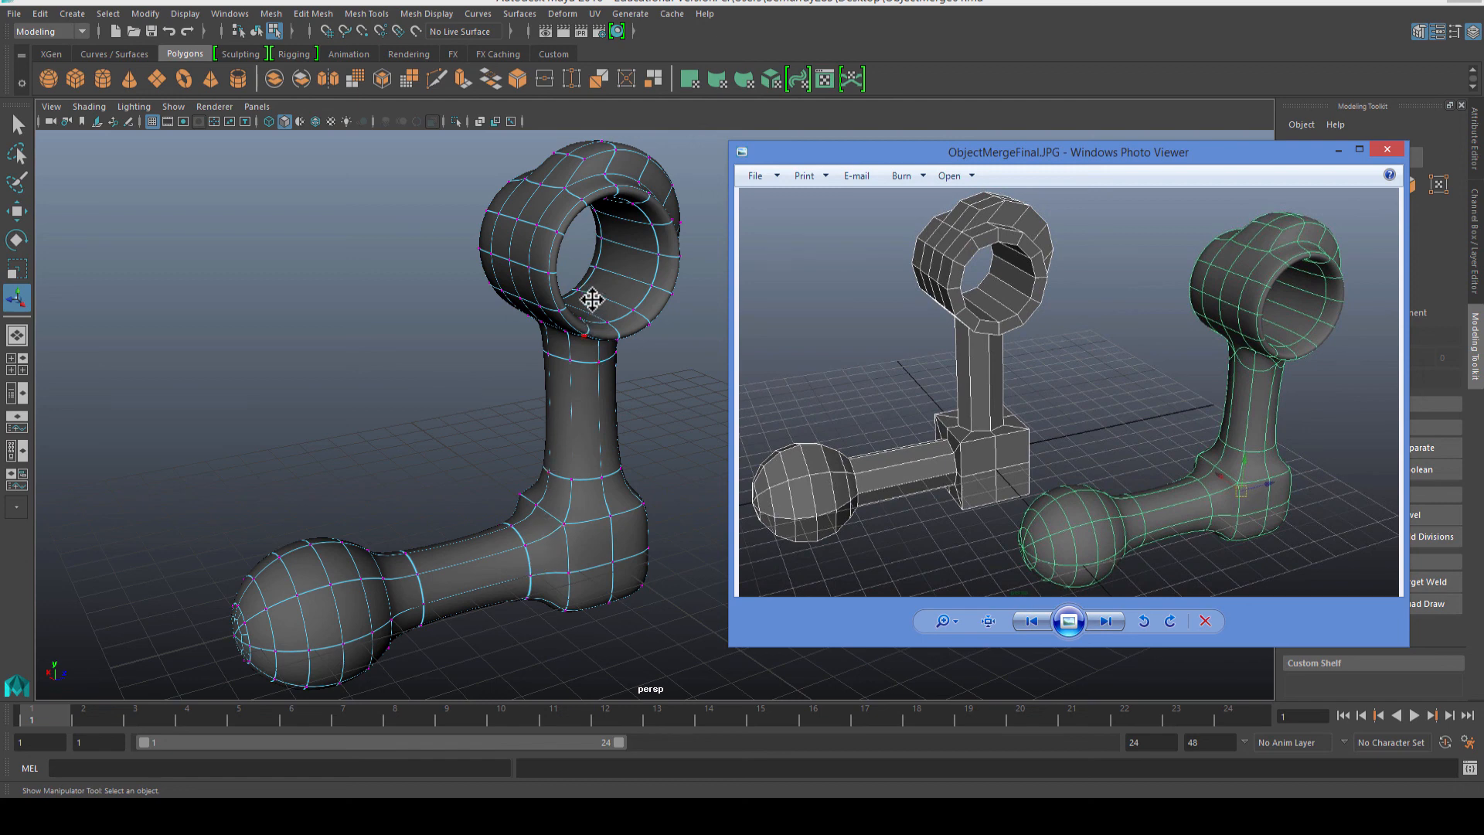
click(407, 299)
right_drag(563, 216, 619, 198)
key(alt+Tab)
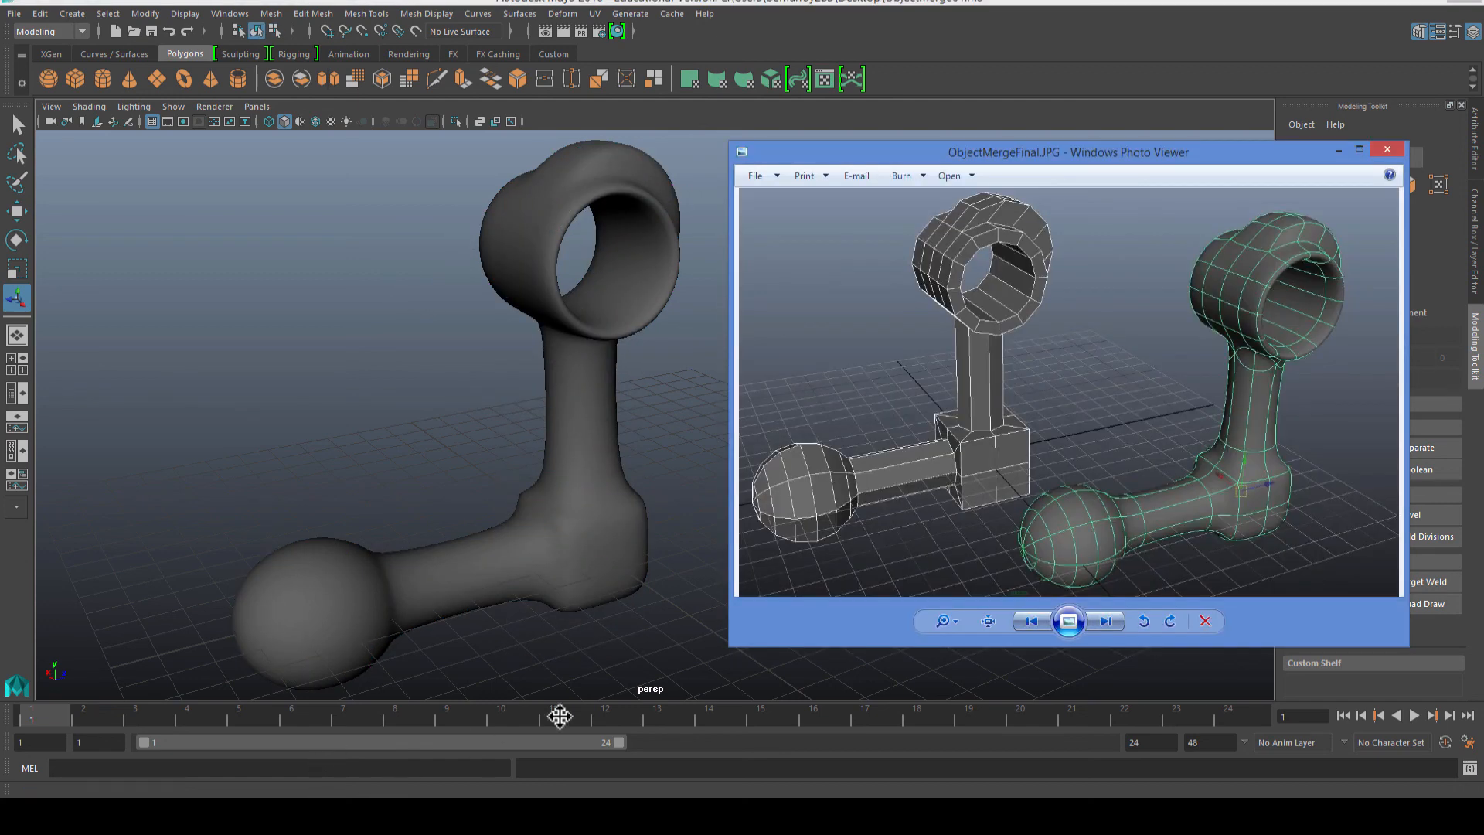